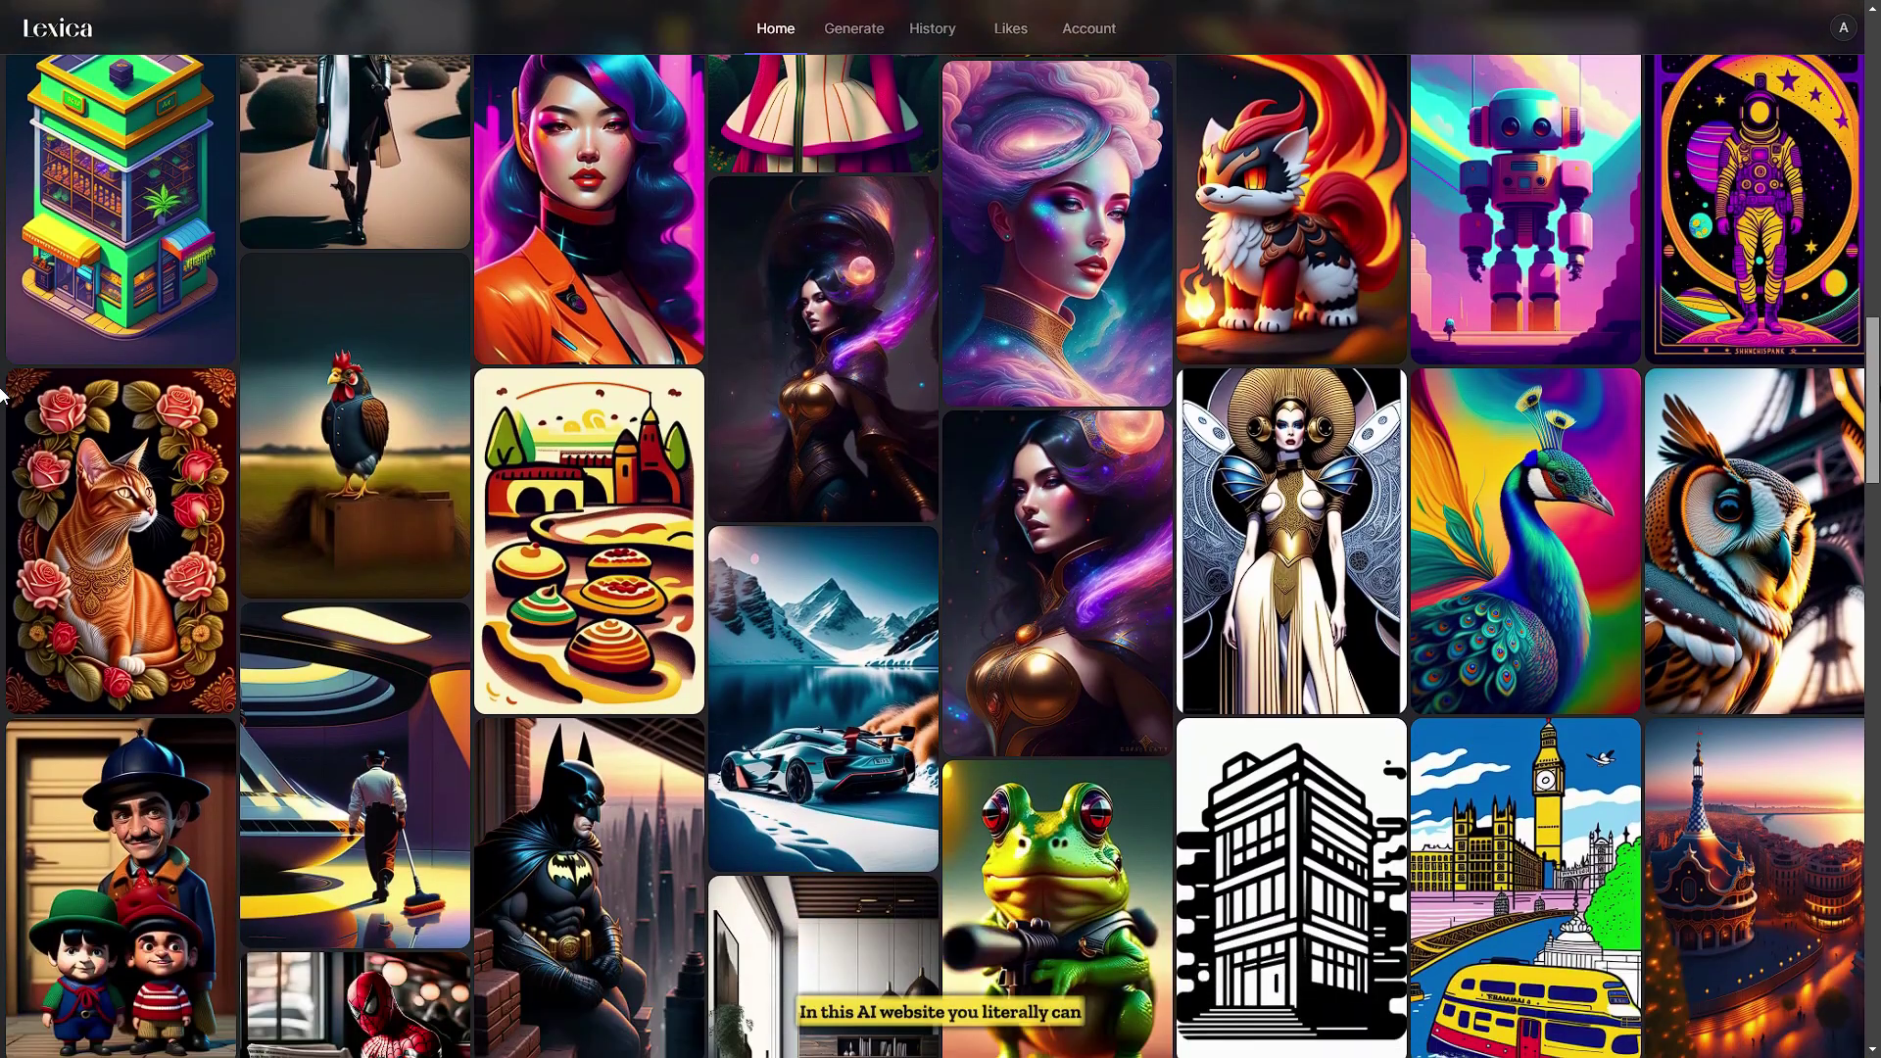
scroll(2, 392, "down", 6)
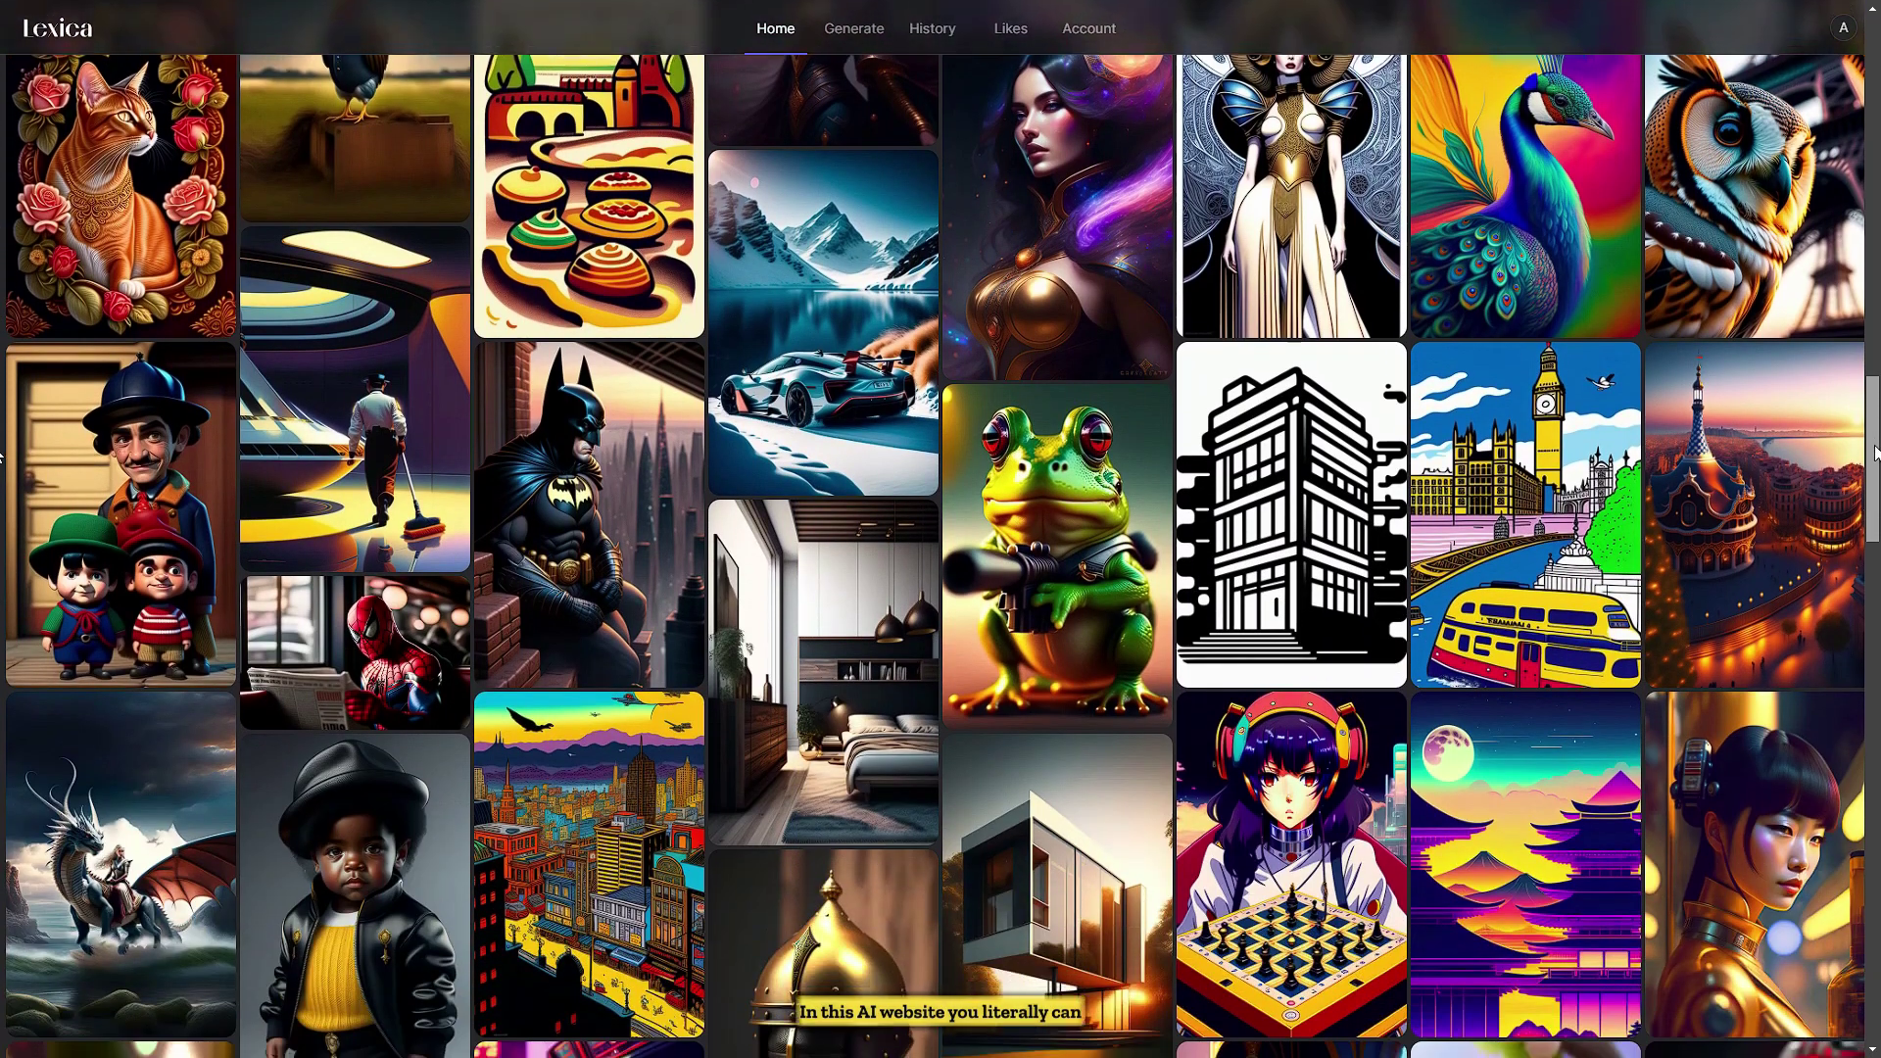
scroll(1, 490, "down", 5)
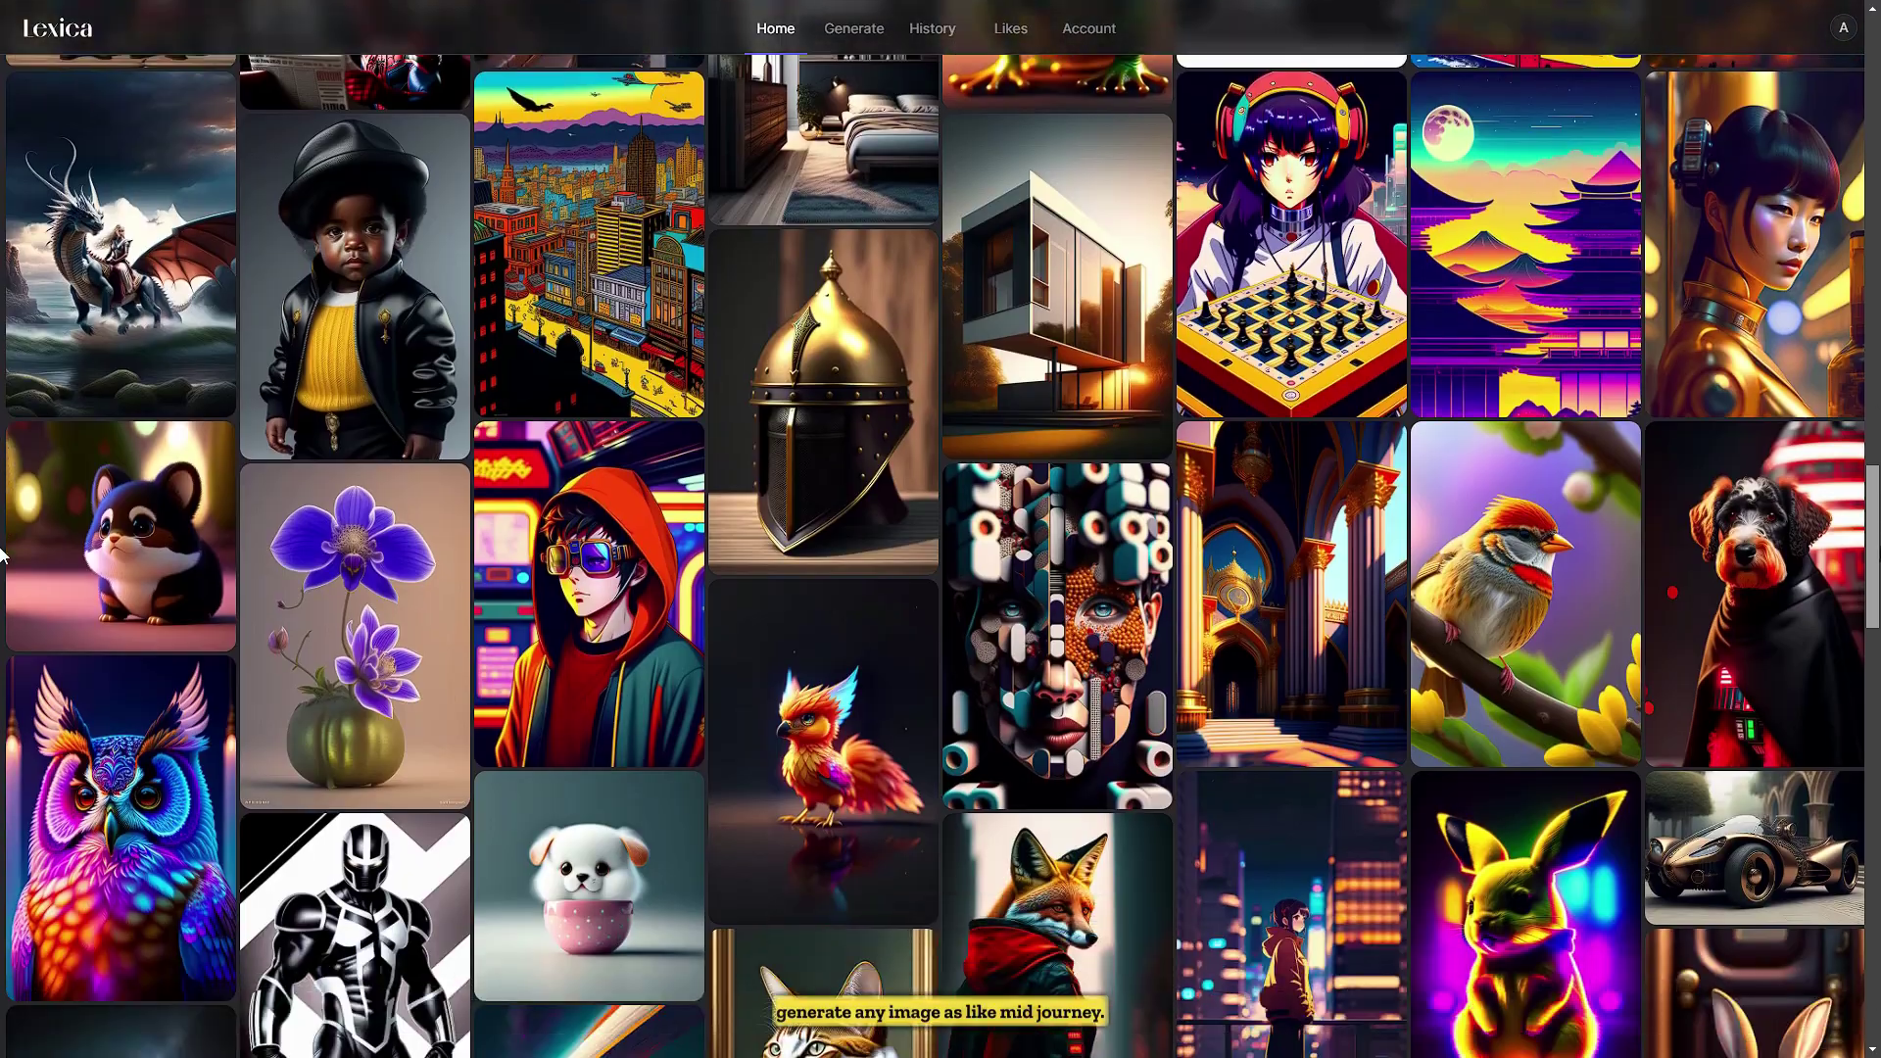
scroll(2, 585, "down", 6)
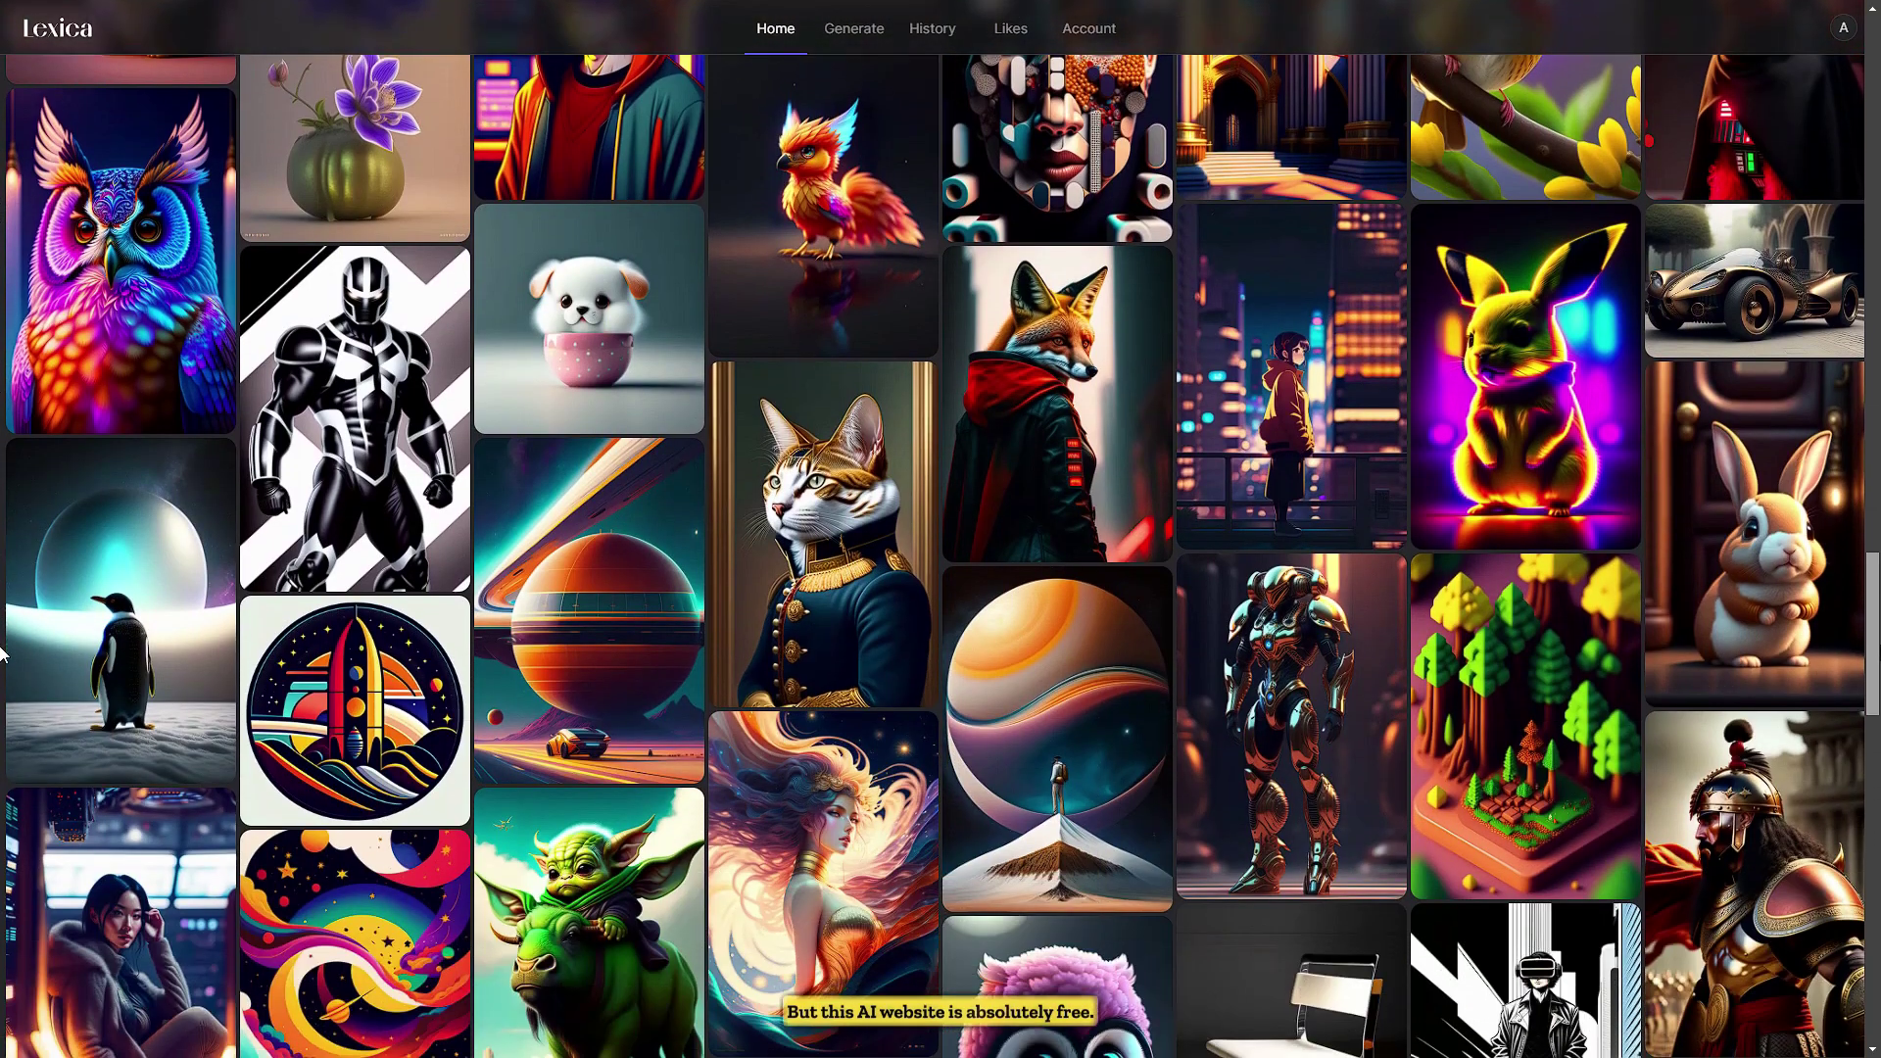
scroll(2, 685, "down", 6)
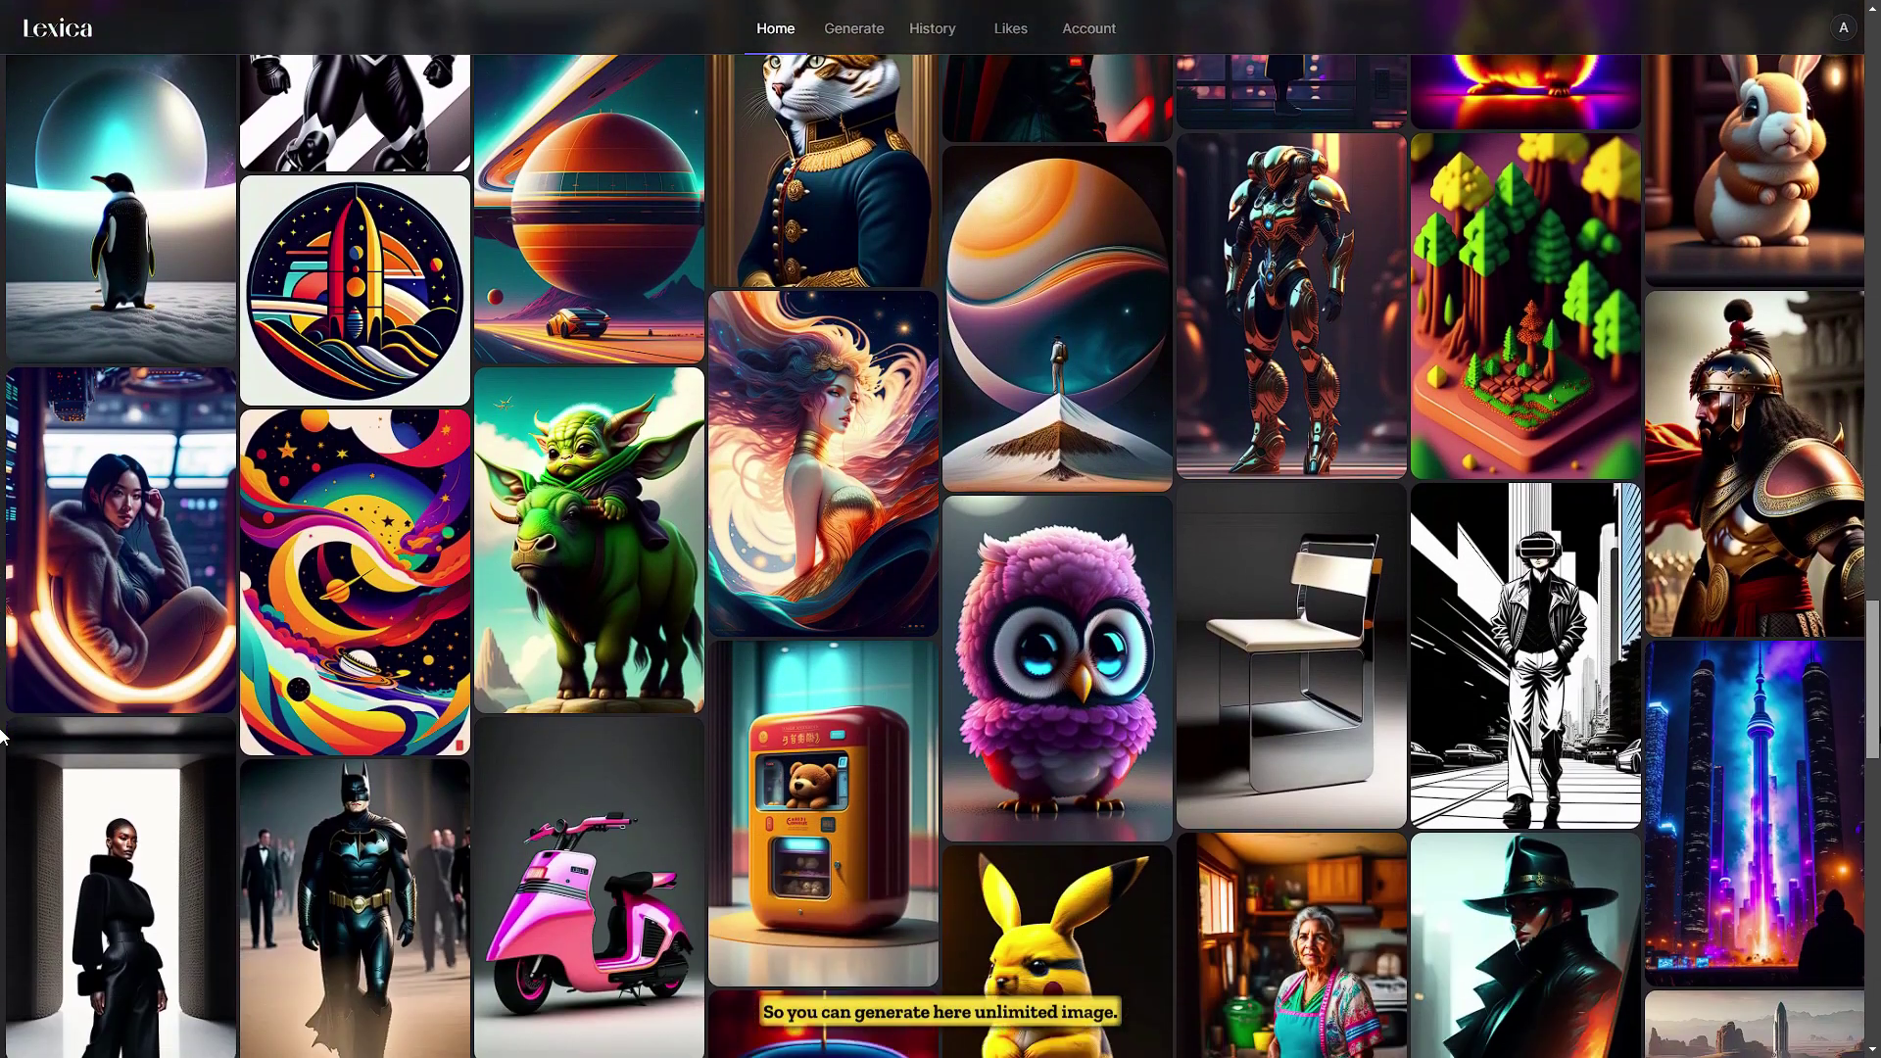
scroll(2, 759, "down", 7)
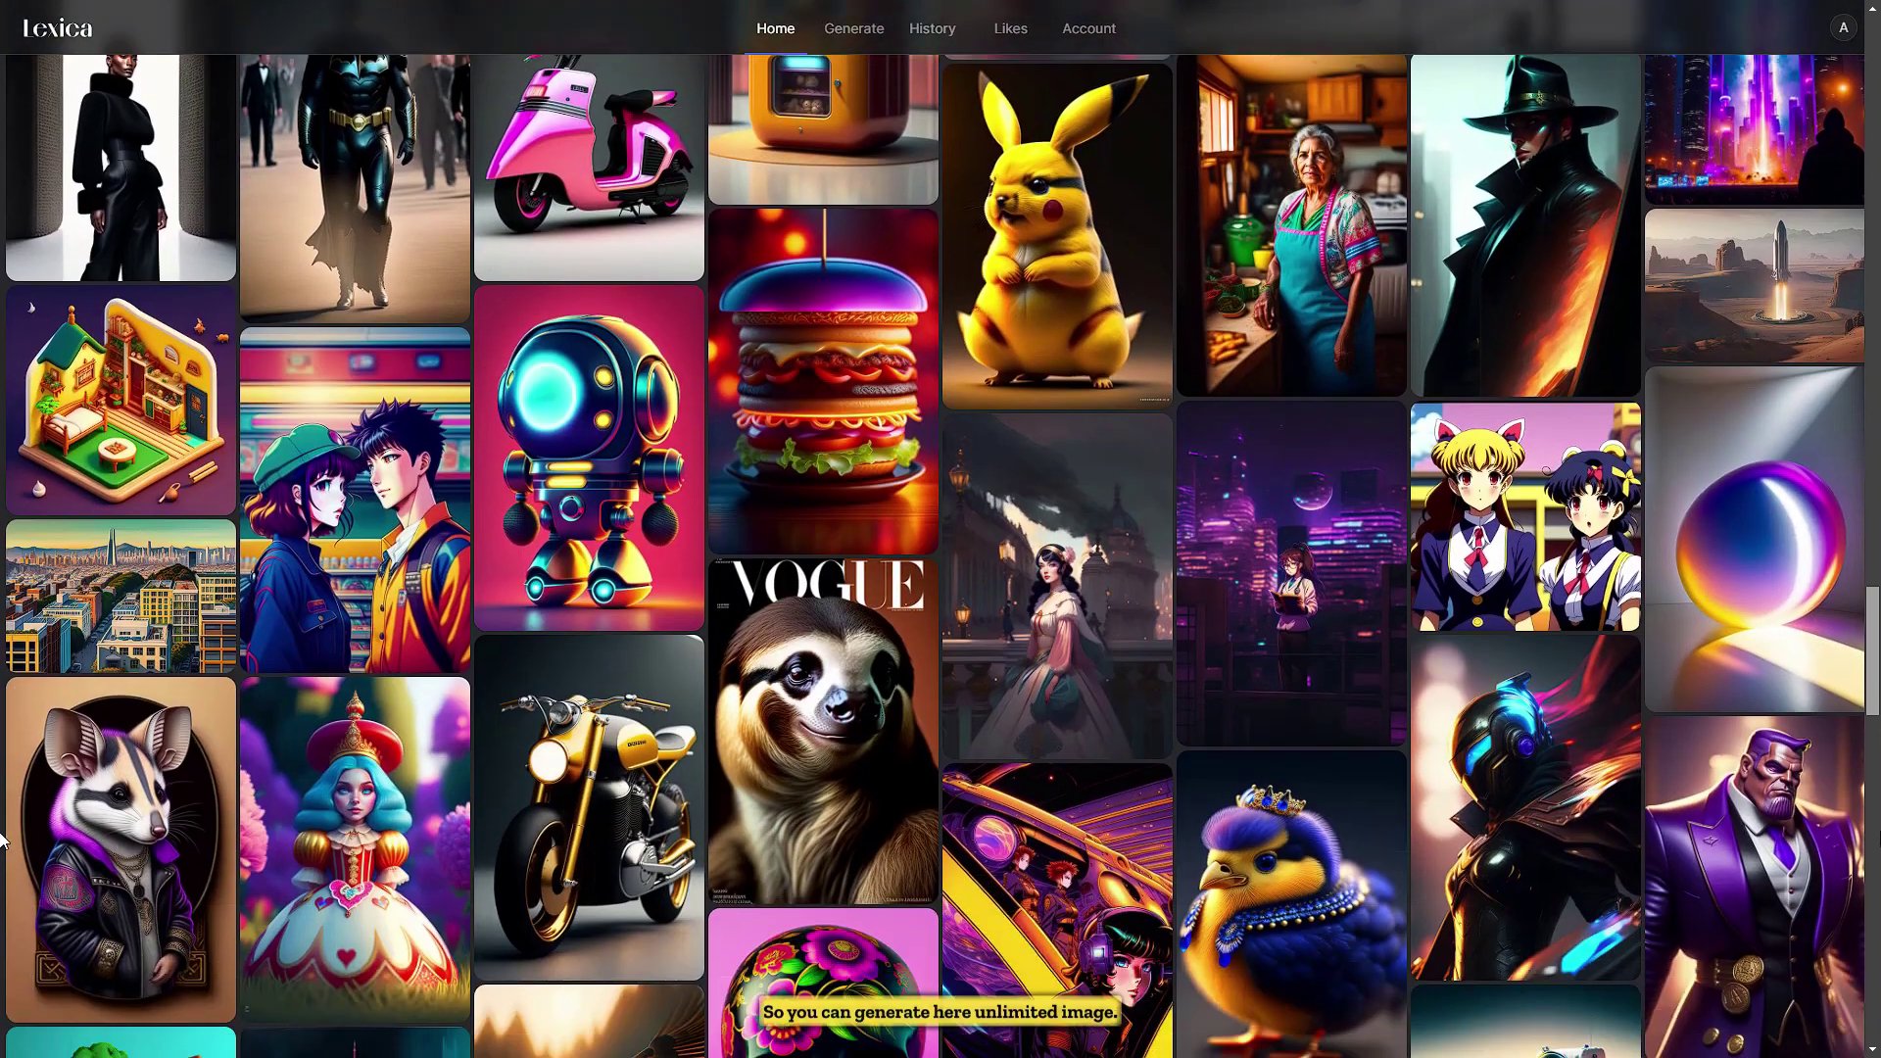
scroll(2, 859, "down", 5)
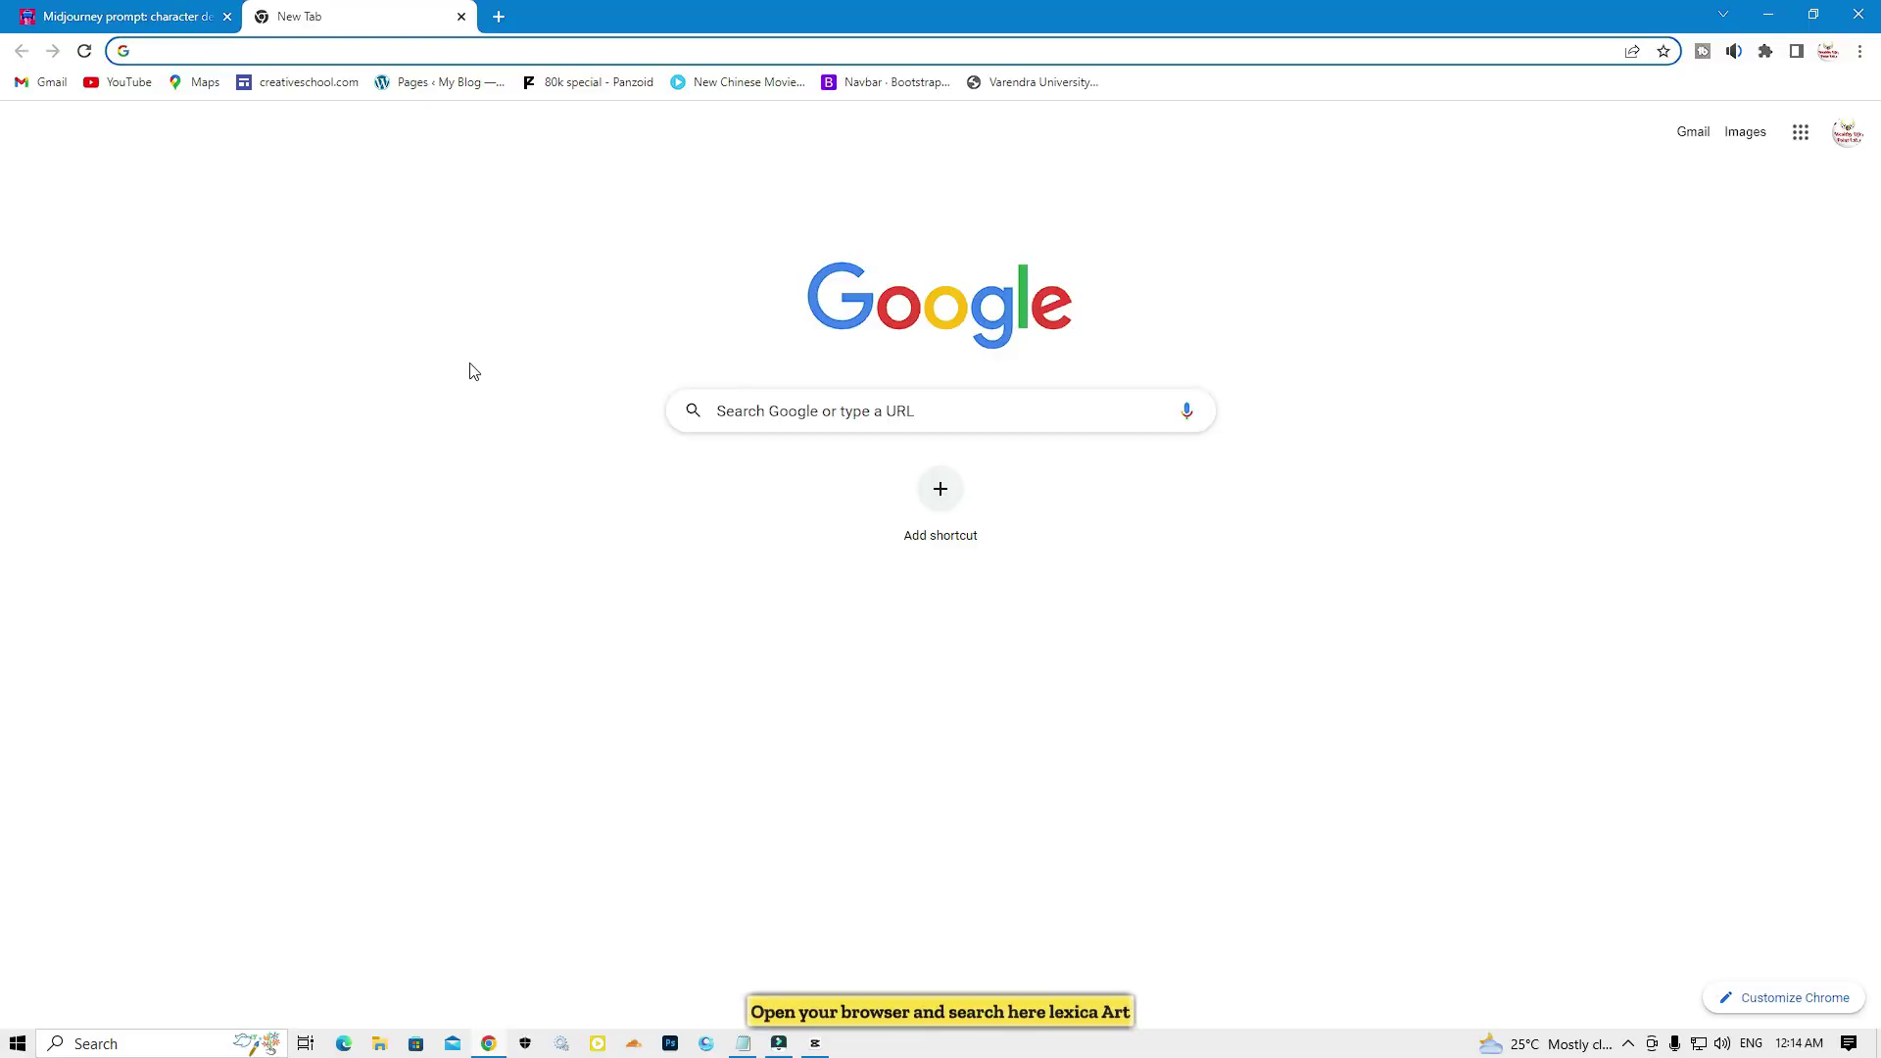
left_click(160, 58)
type("https://lexica.art/")
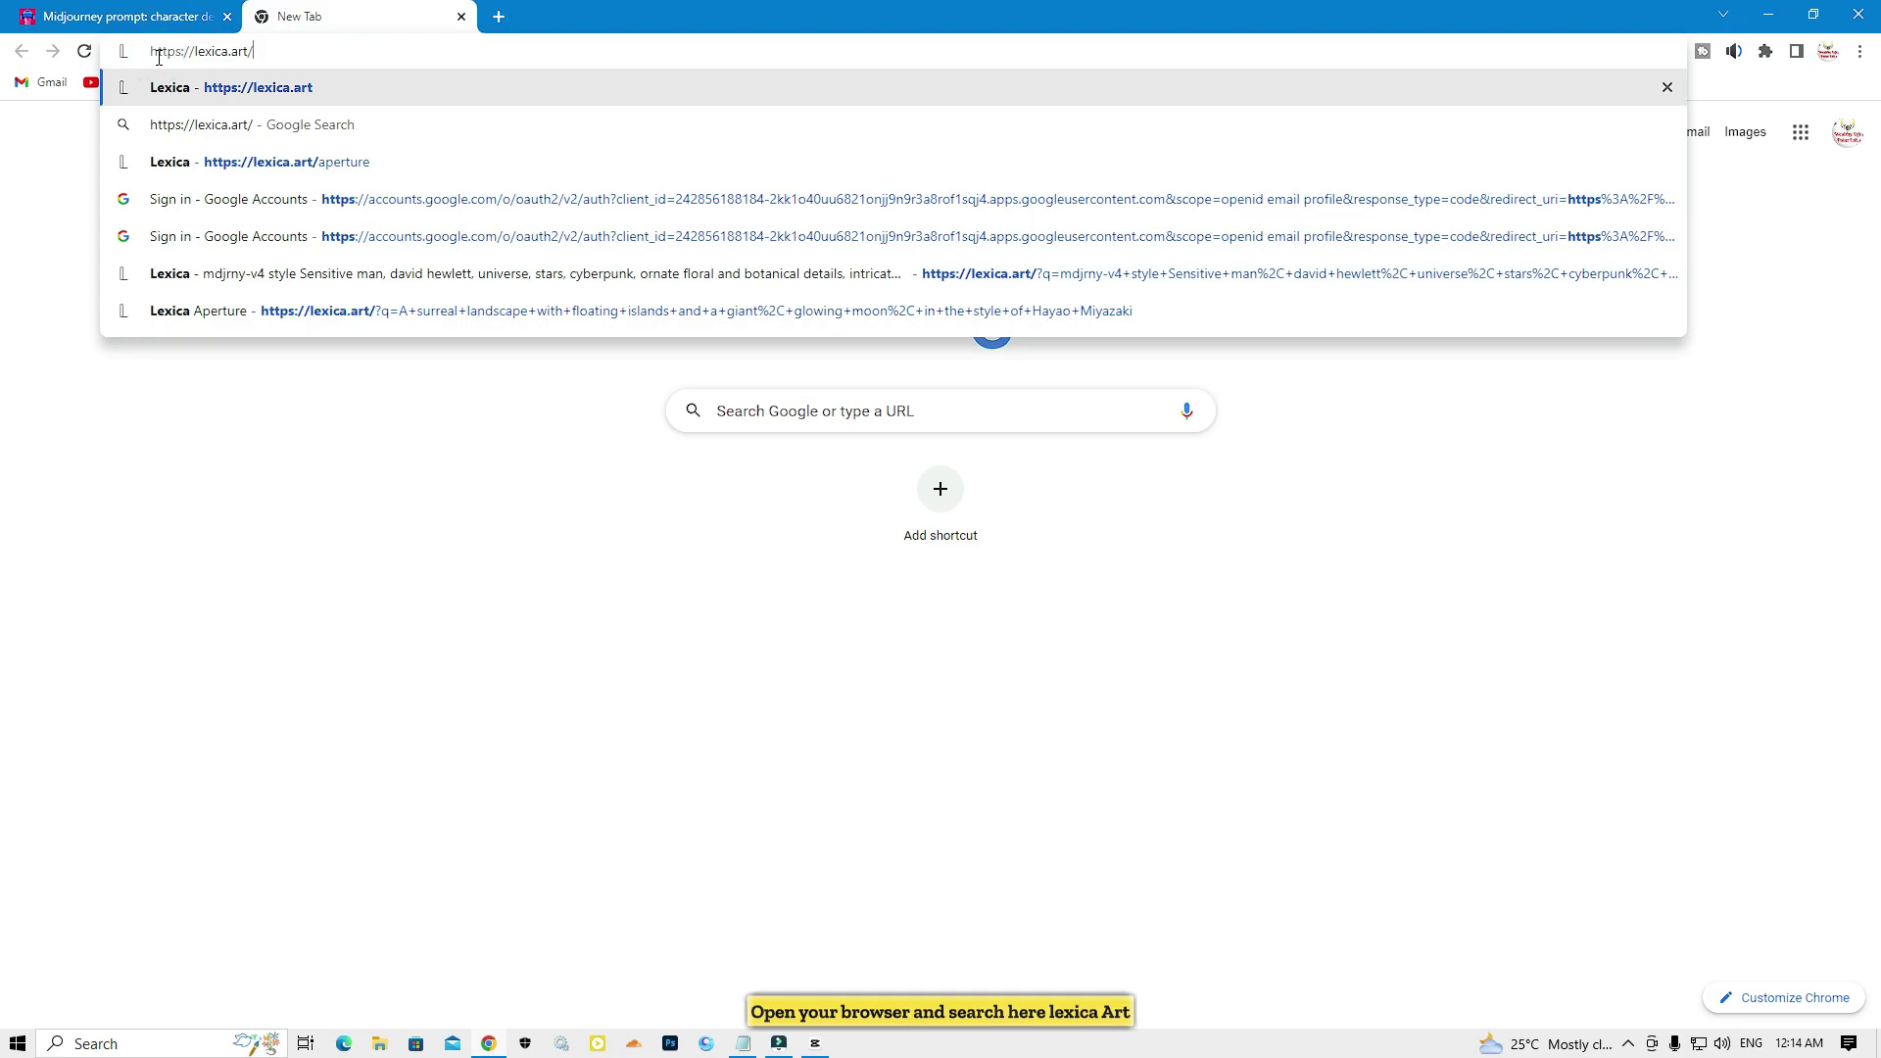
key("Return")
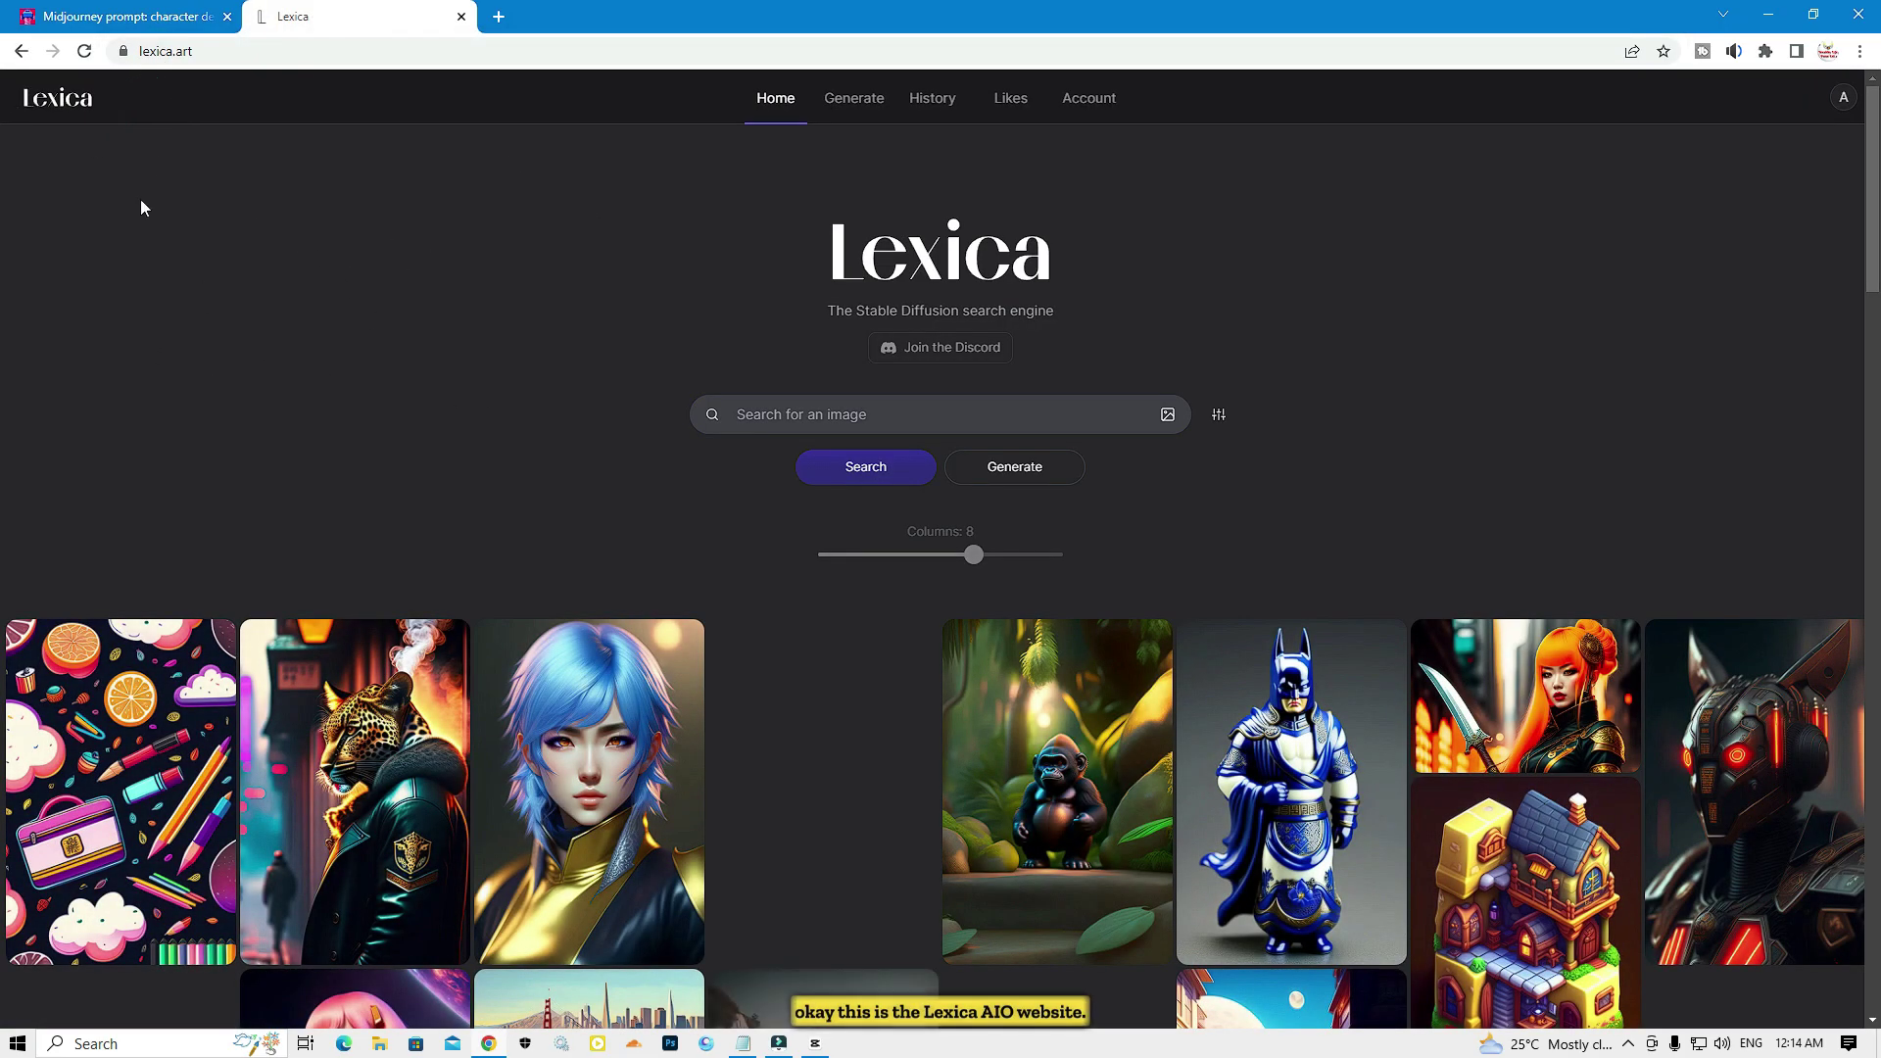
Step: Go from the home page search to the Generate page and focus its description field
scroll(1096, 292, "down", 1)
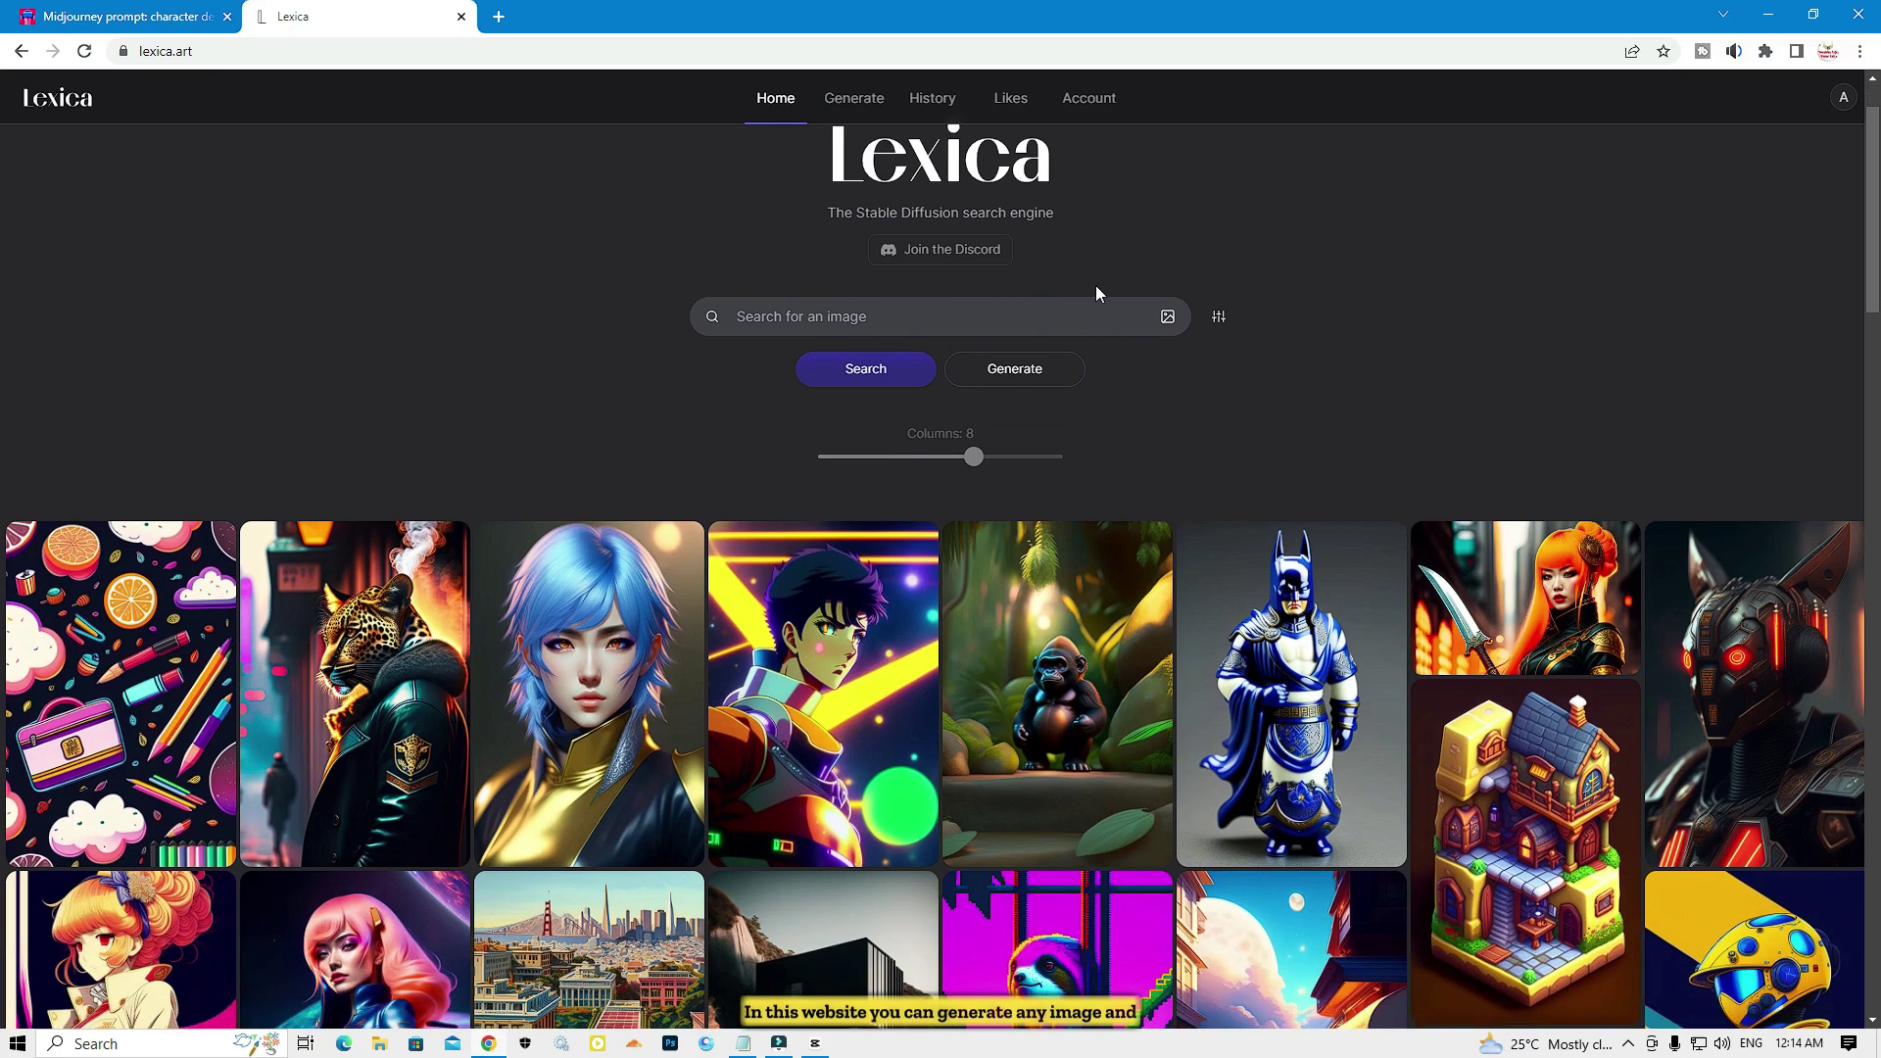
scroll(551, 281, "up", 1)
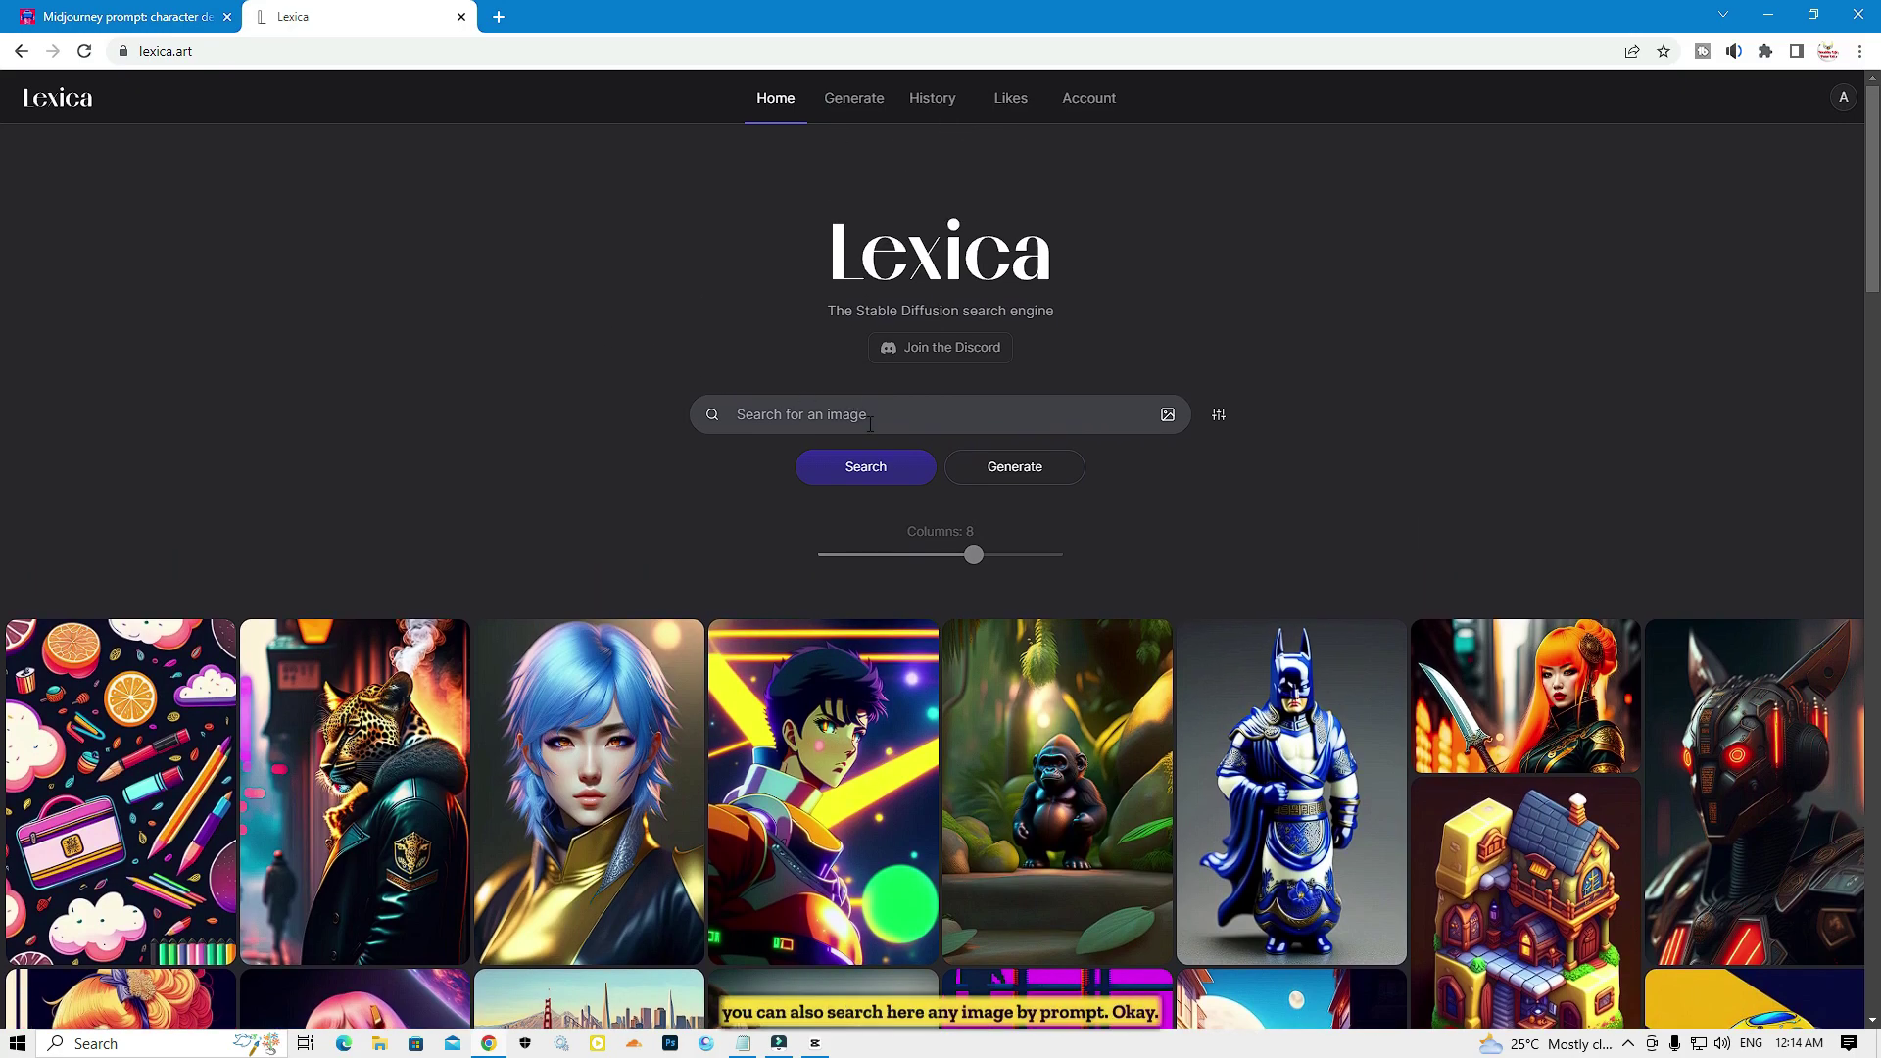
left_click(868, 423)
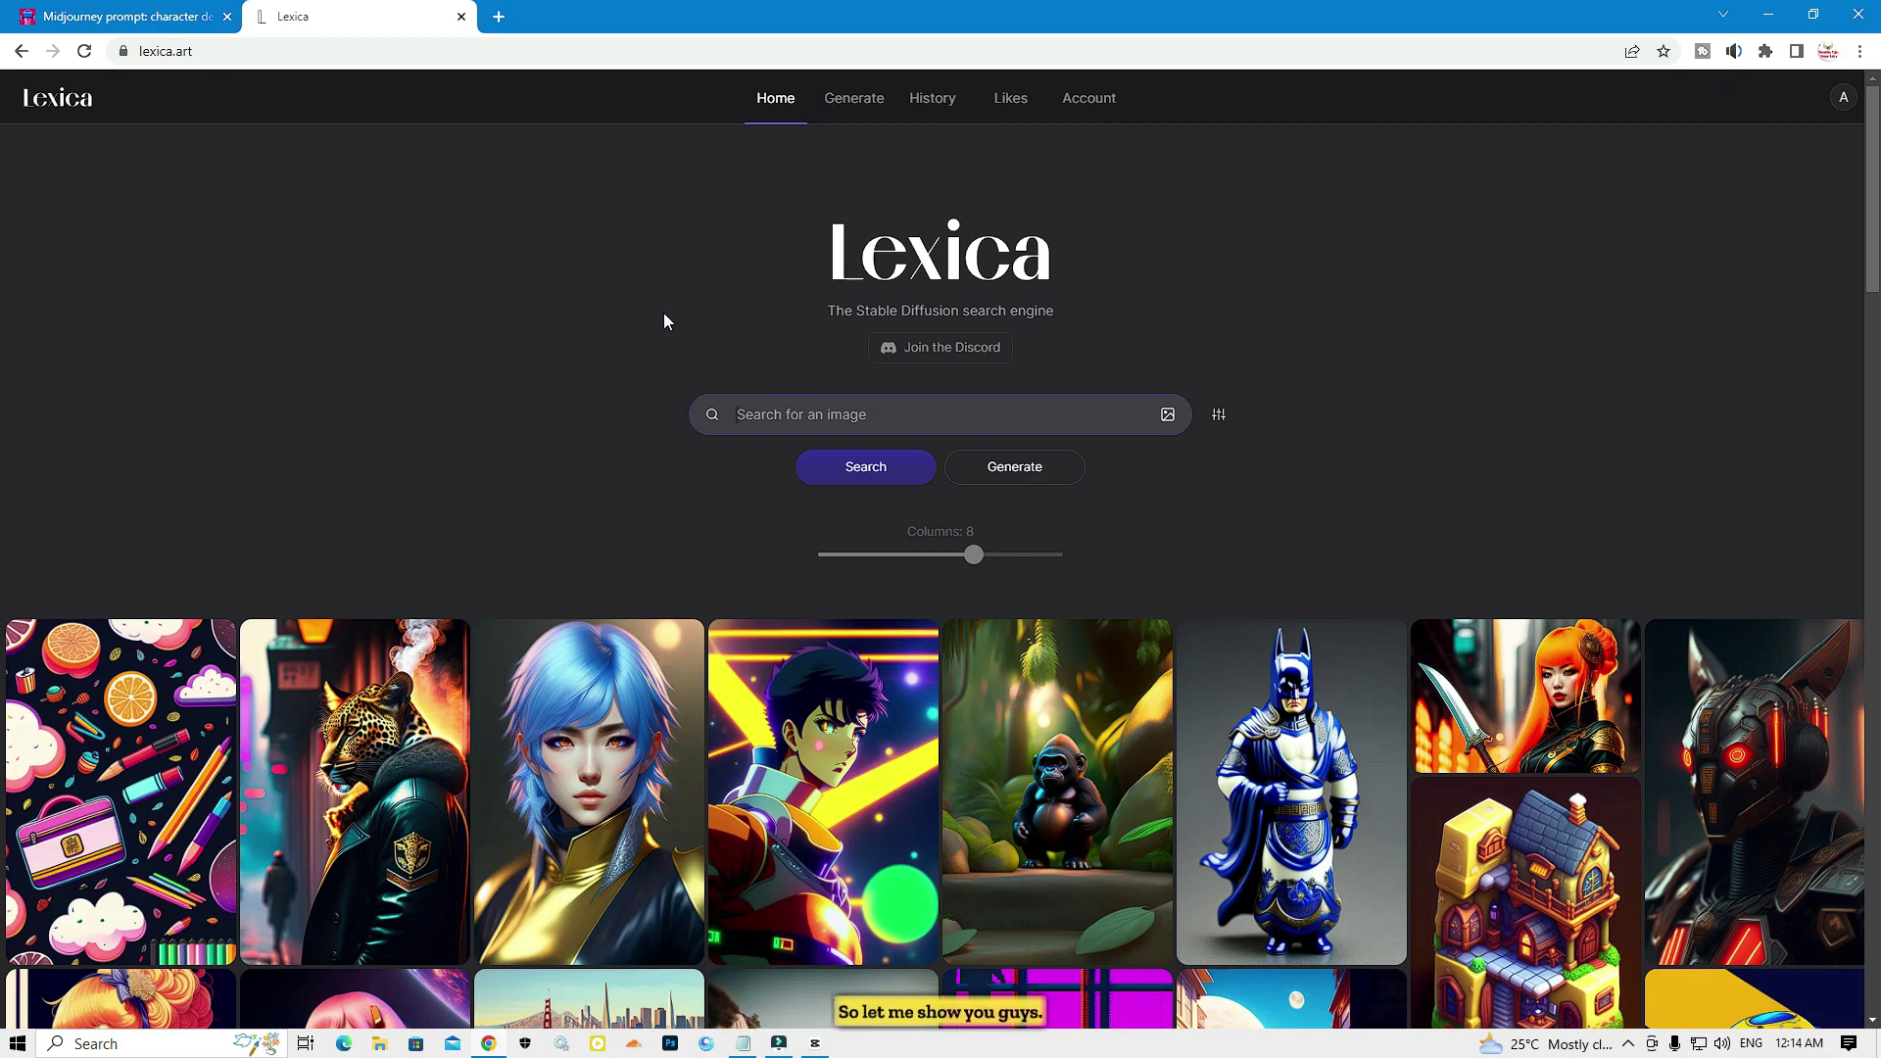
left_click(855, 100)
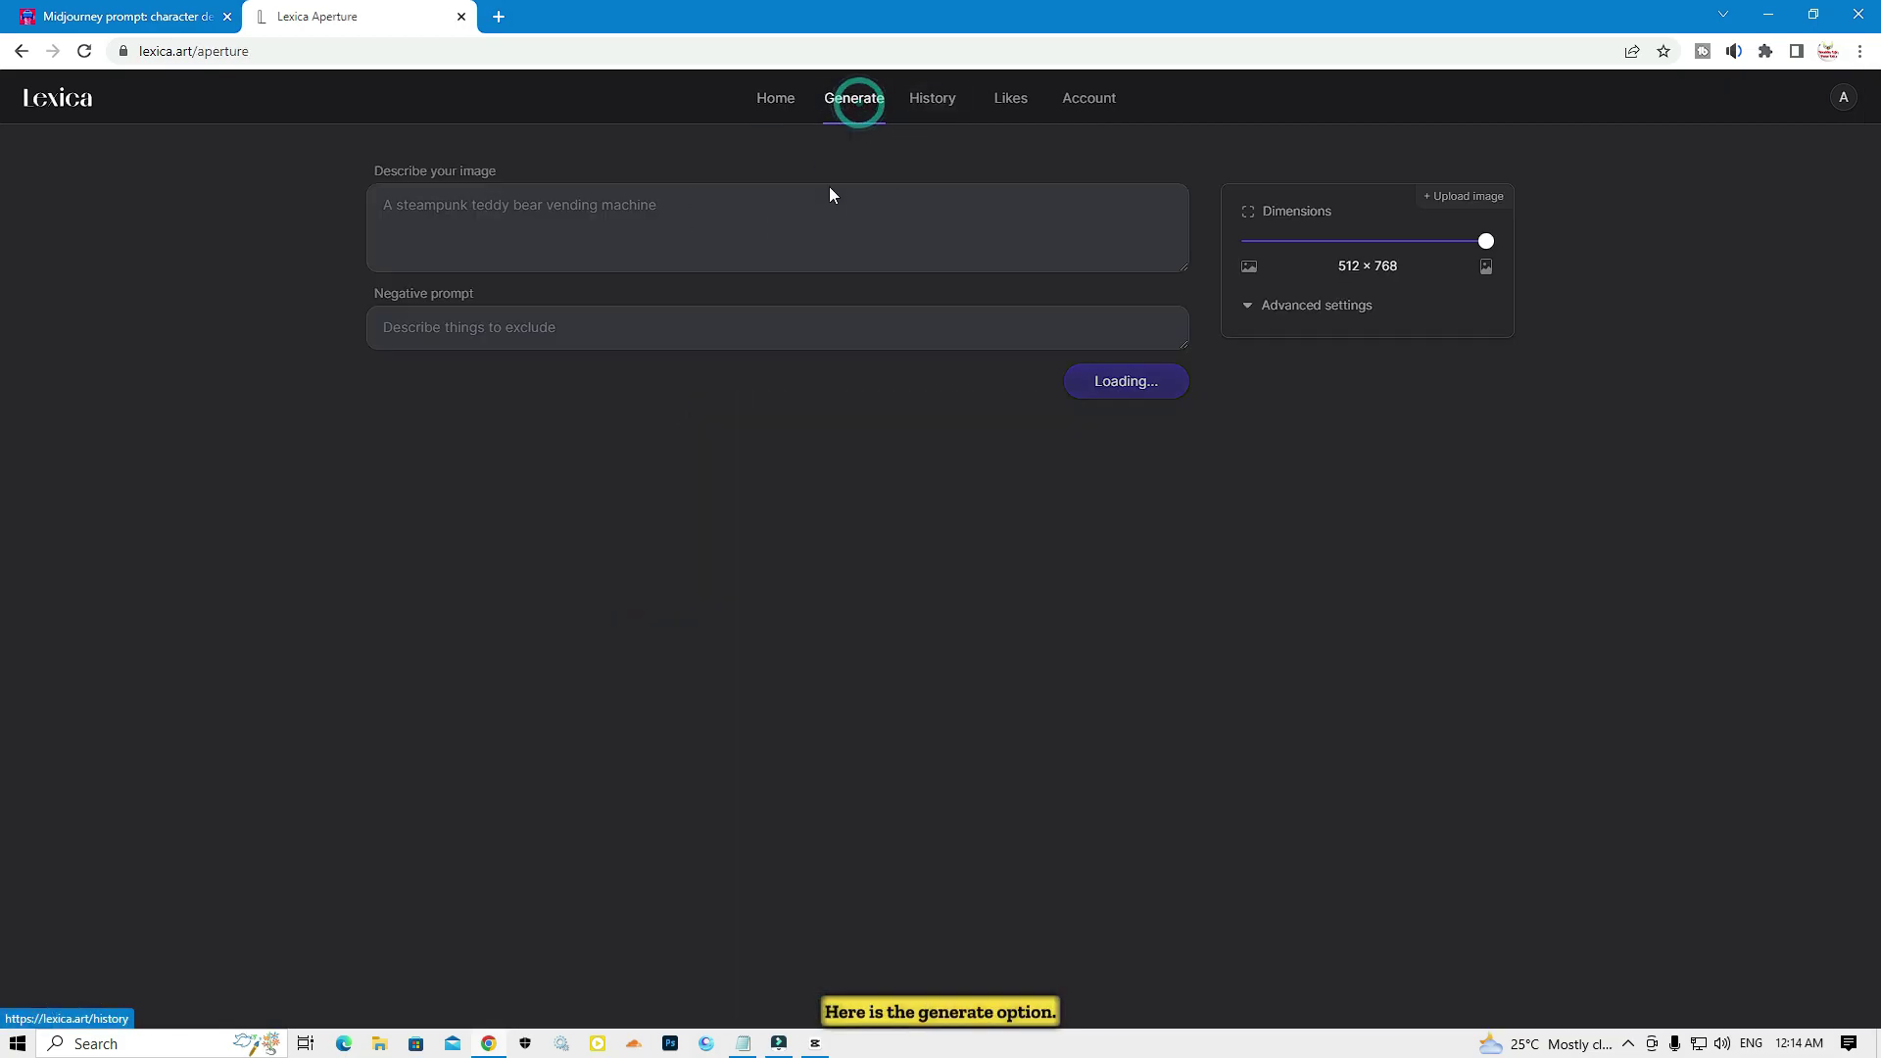
left_click(560, 219)
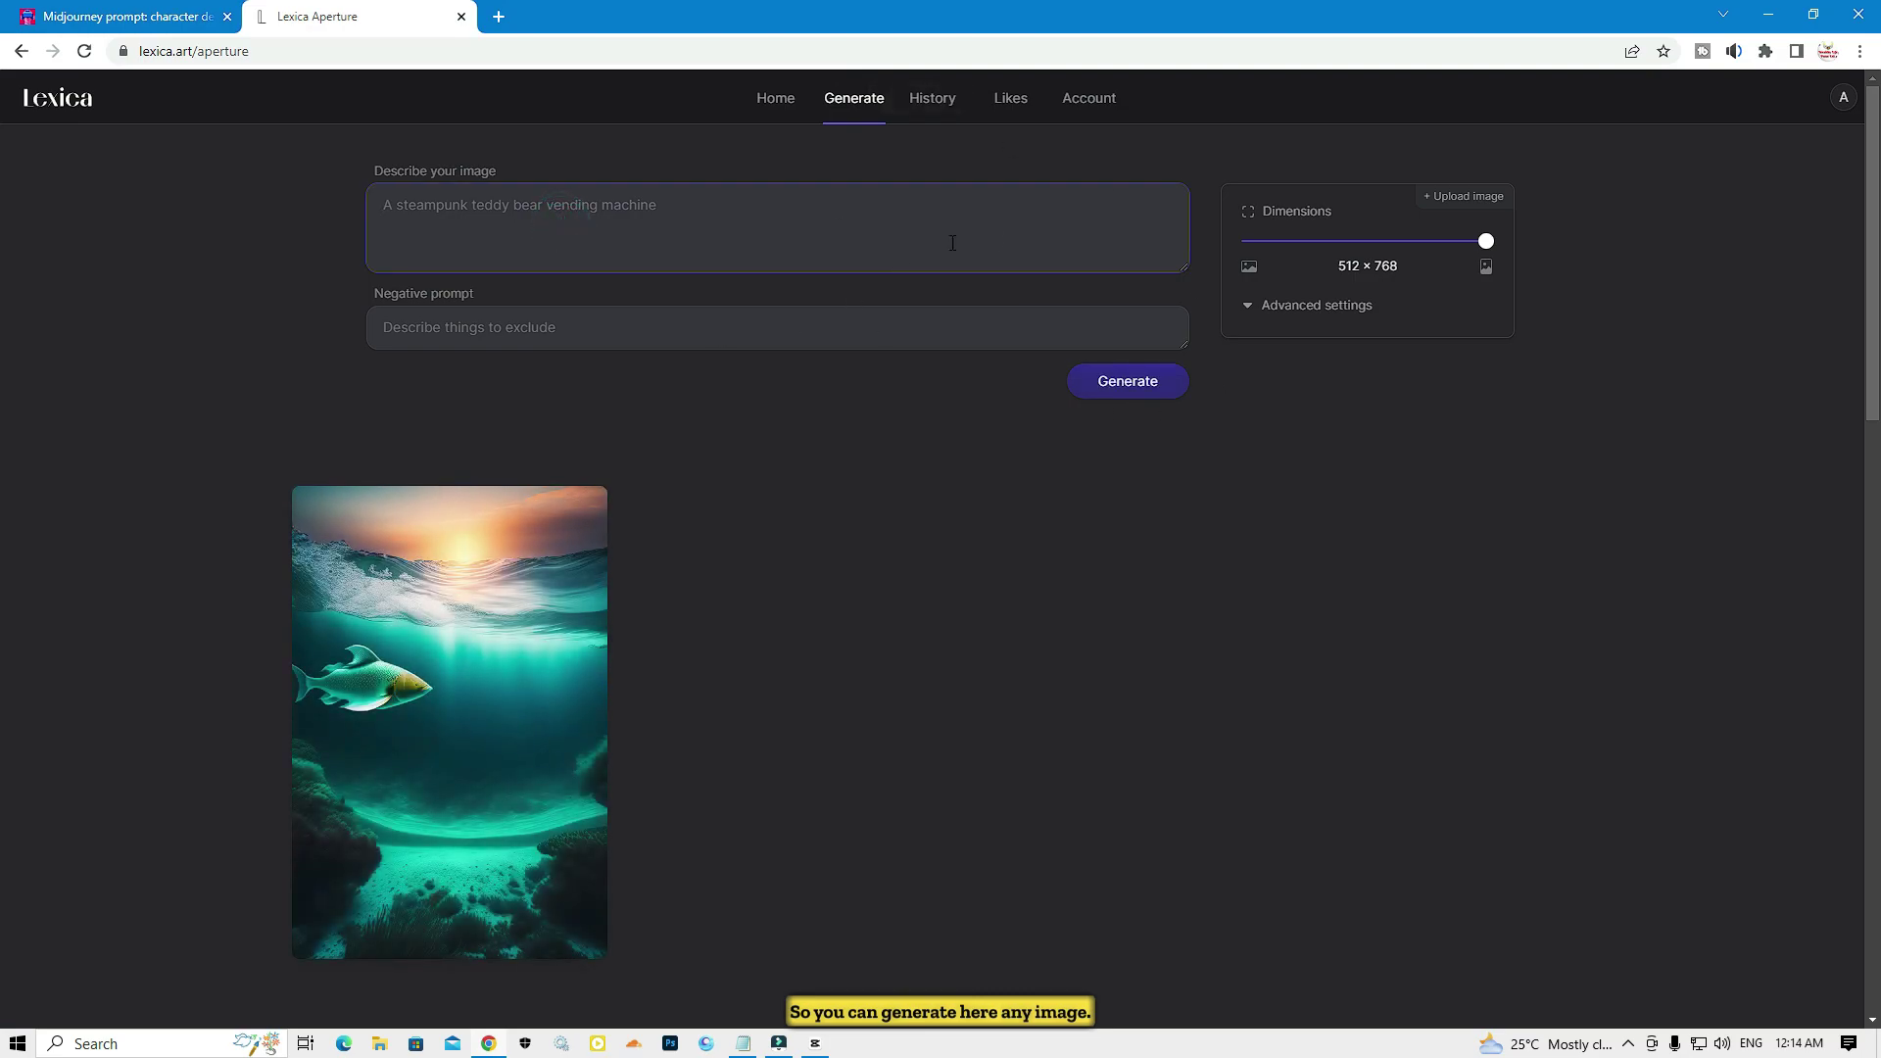
Step: Check the signed-in account menu, then return focus to the description box
left_click(1842, 97)
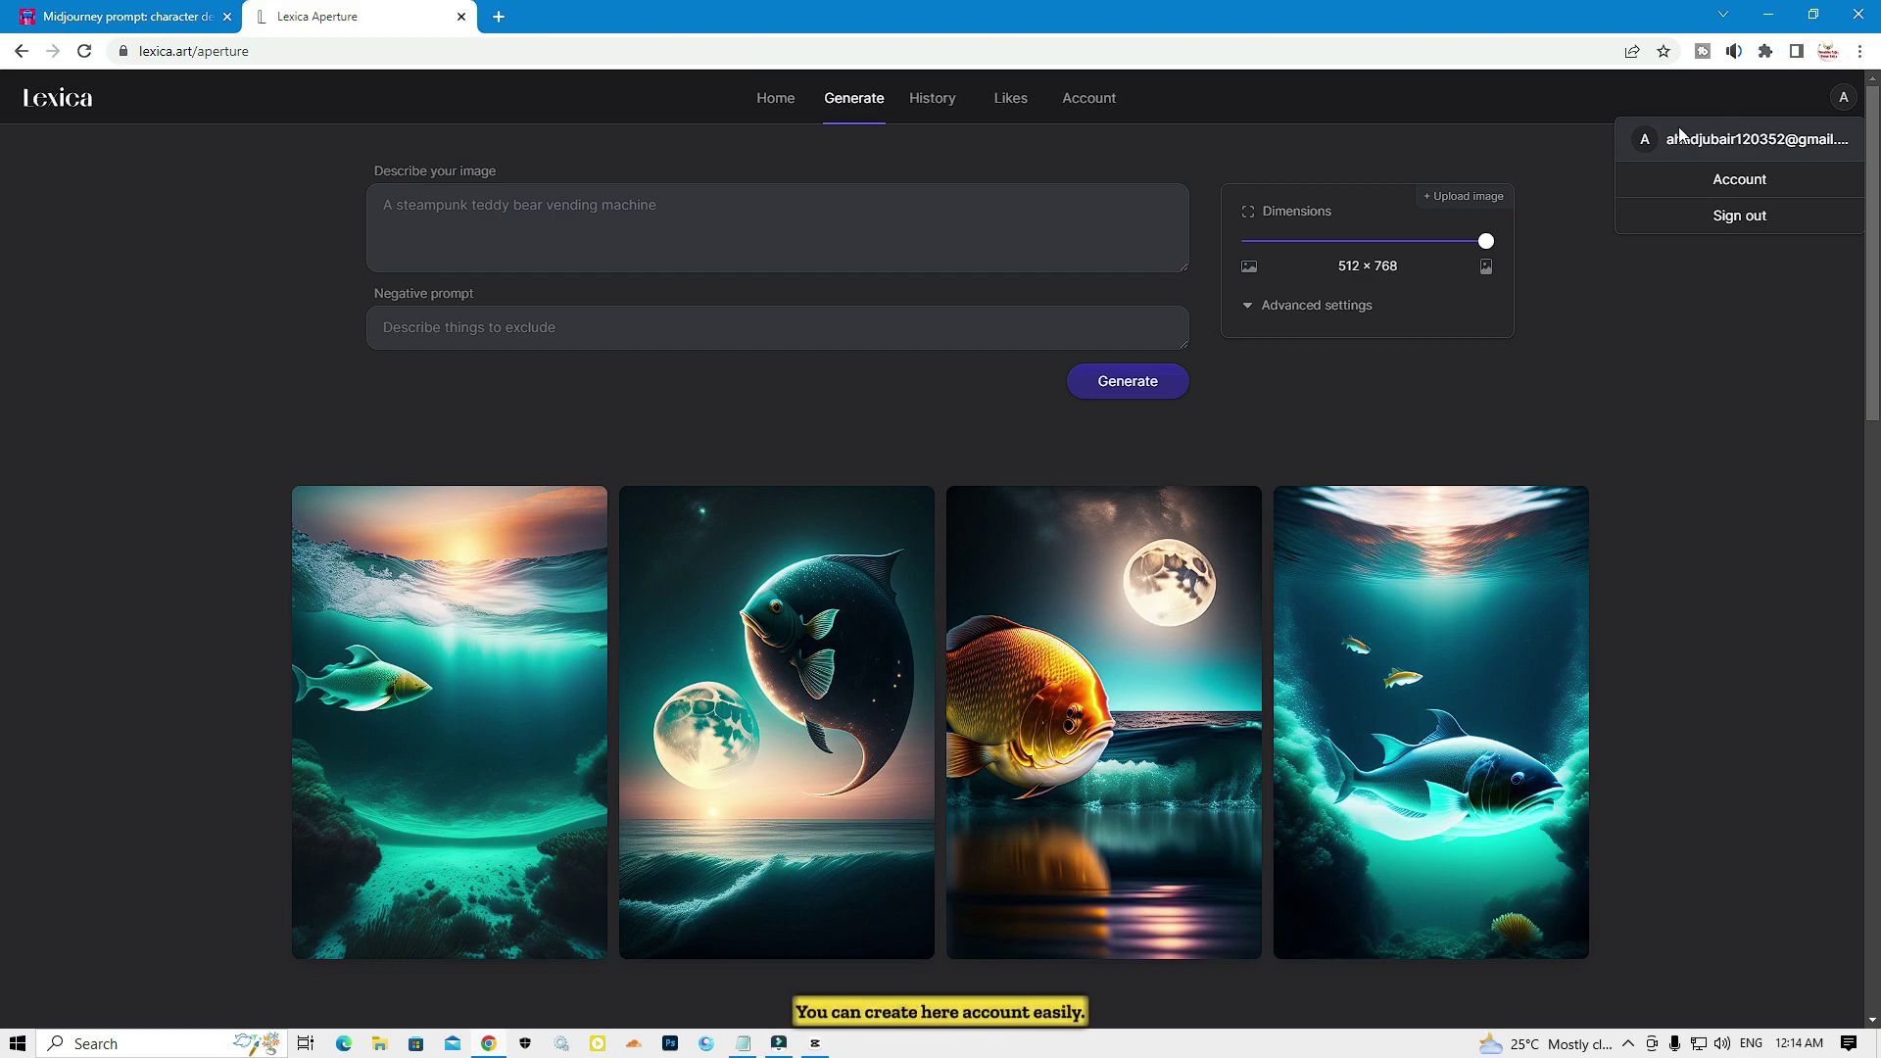
left_click(1637, 348)
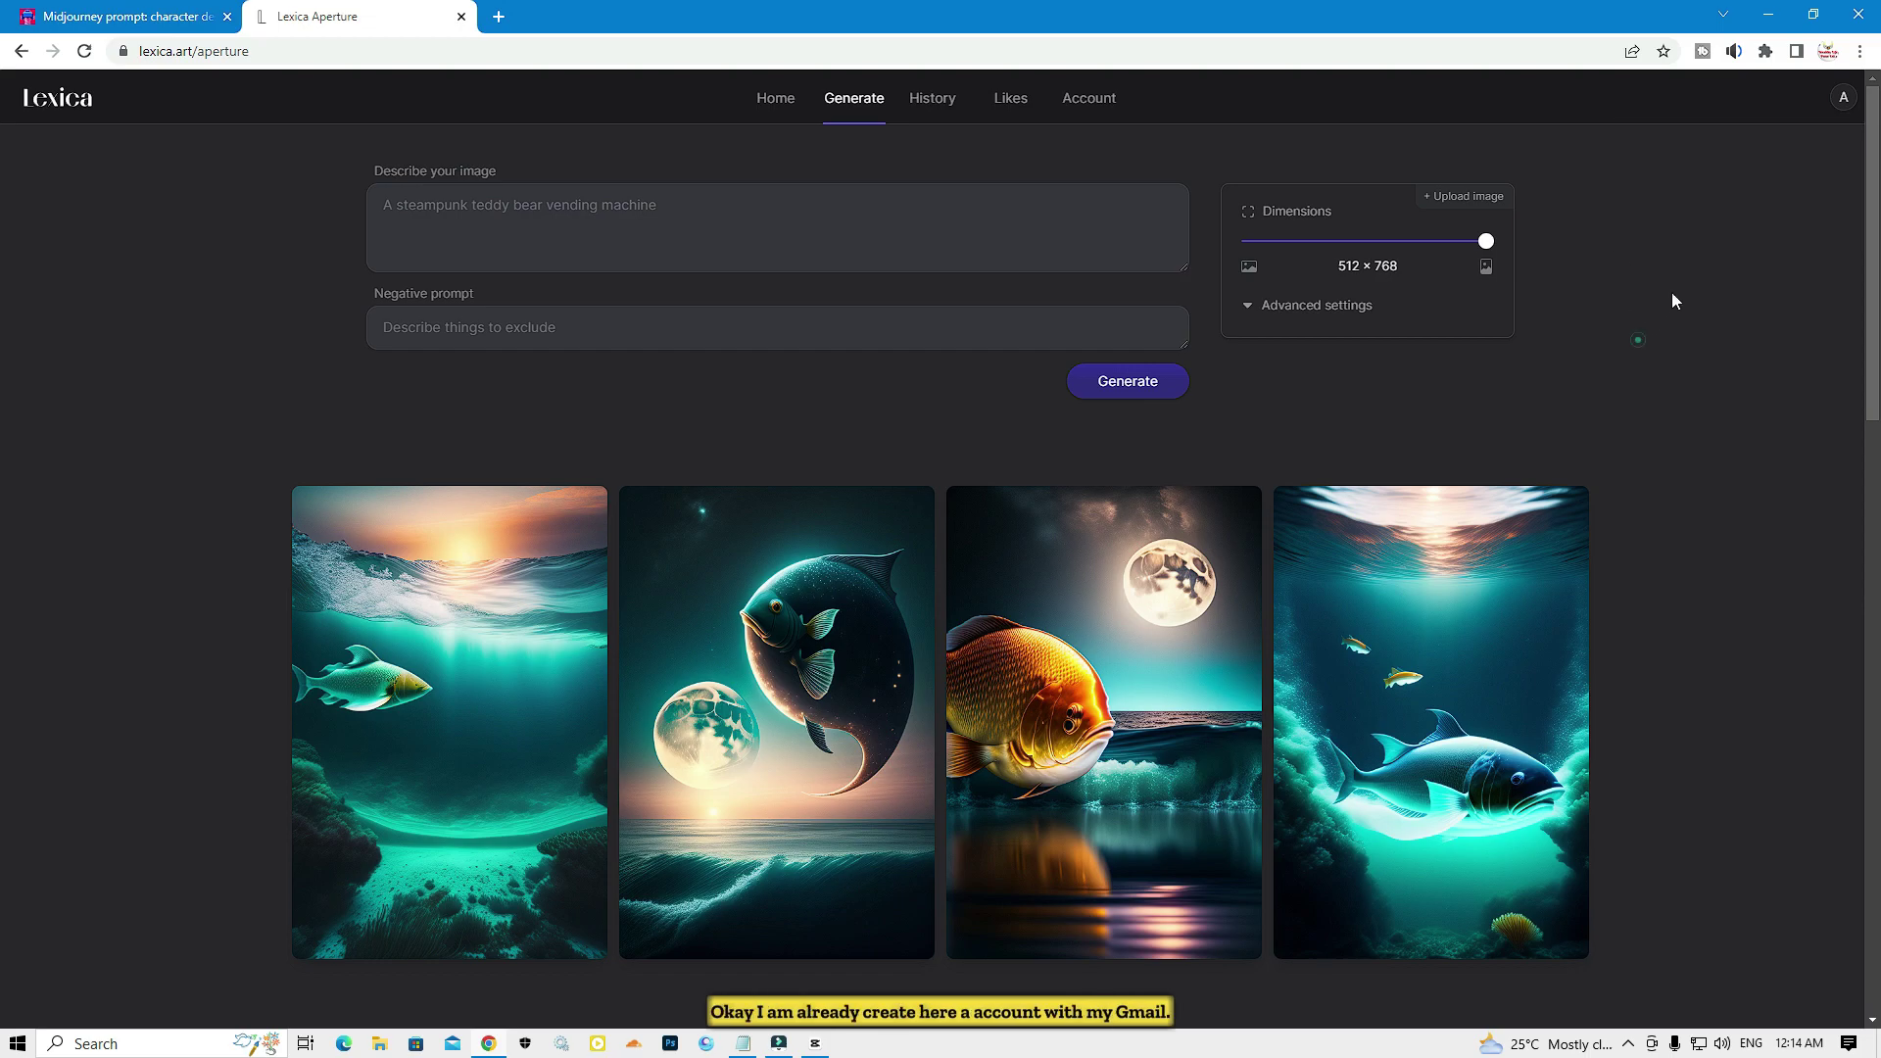
left_click(1843, 98)
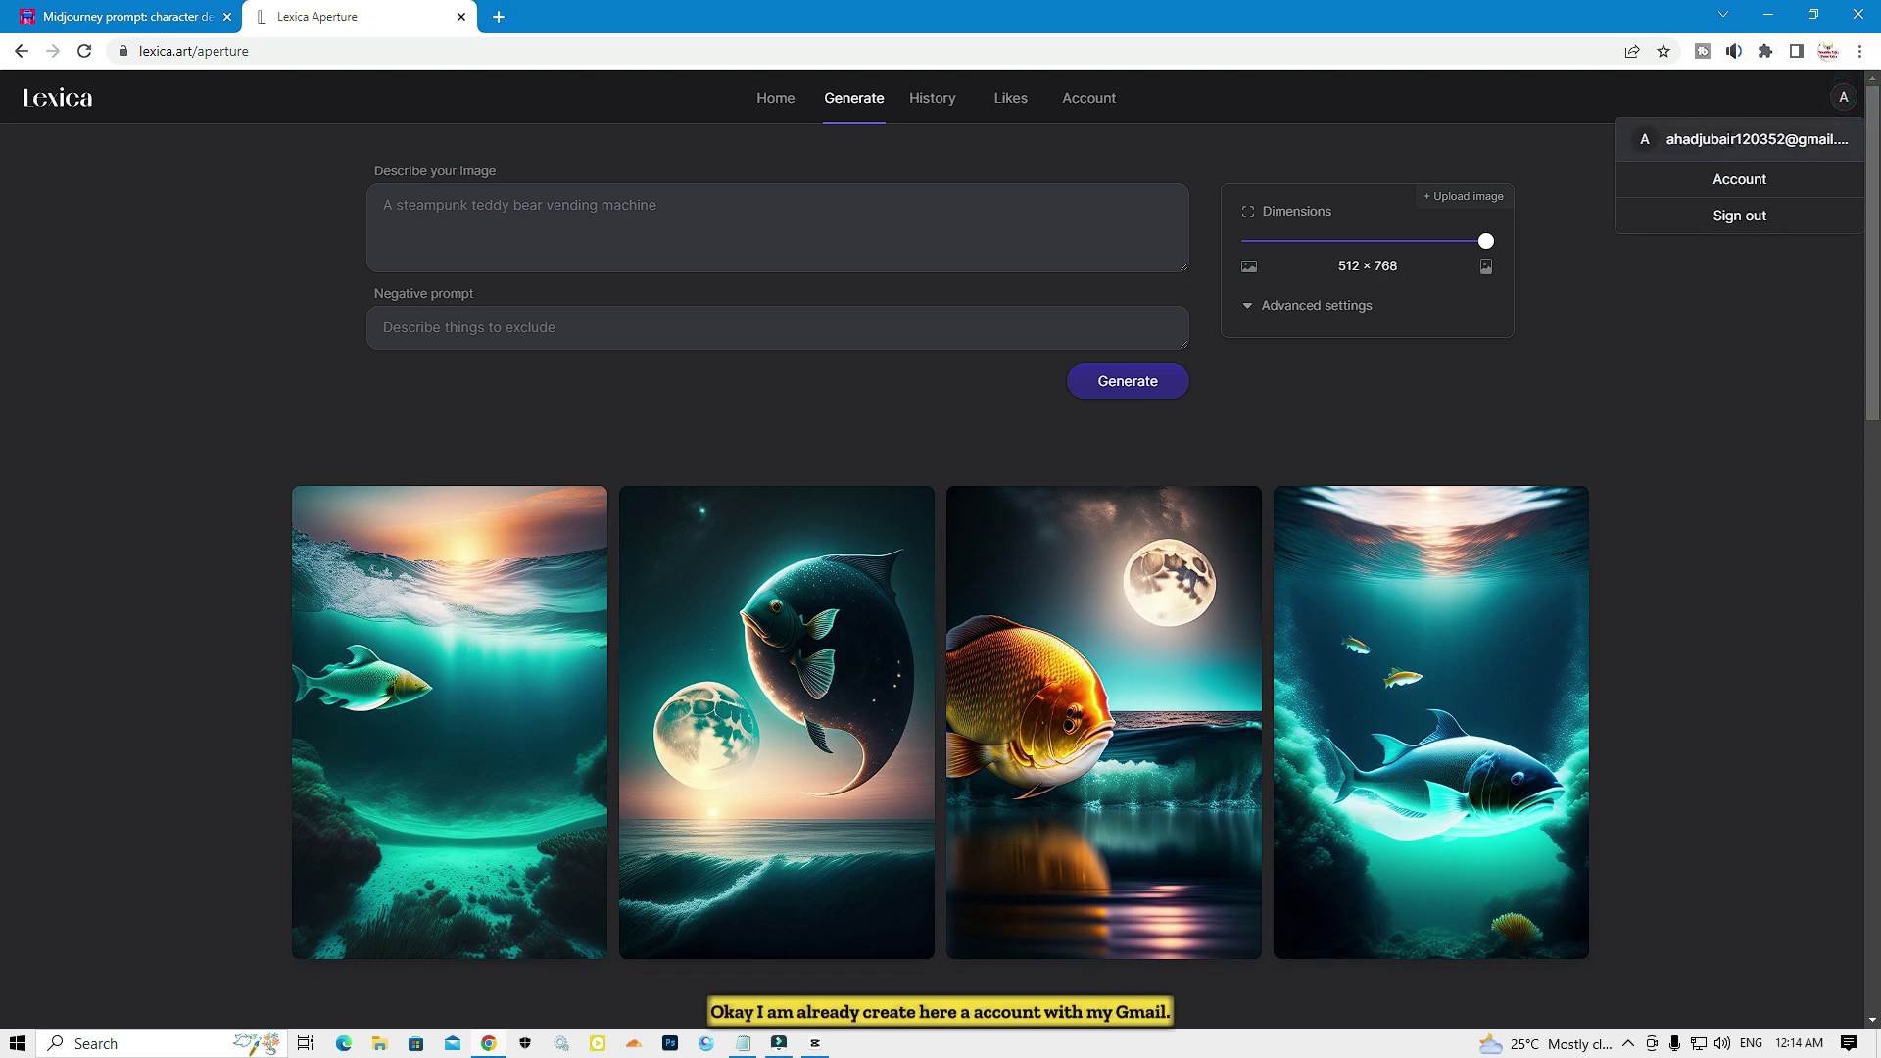
left_click(627, 218)
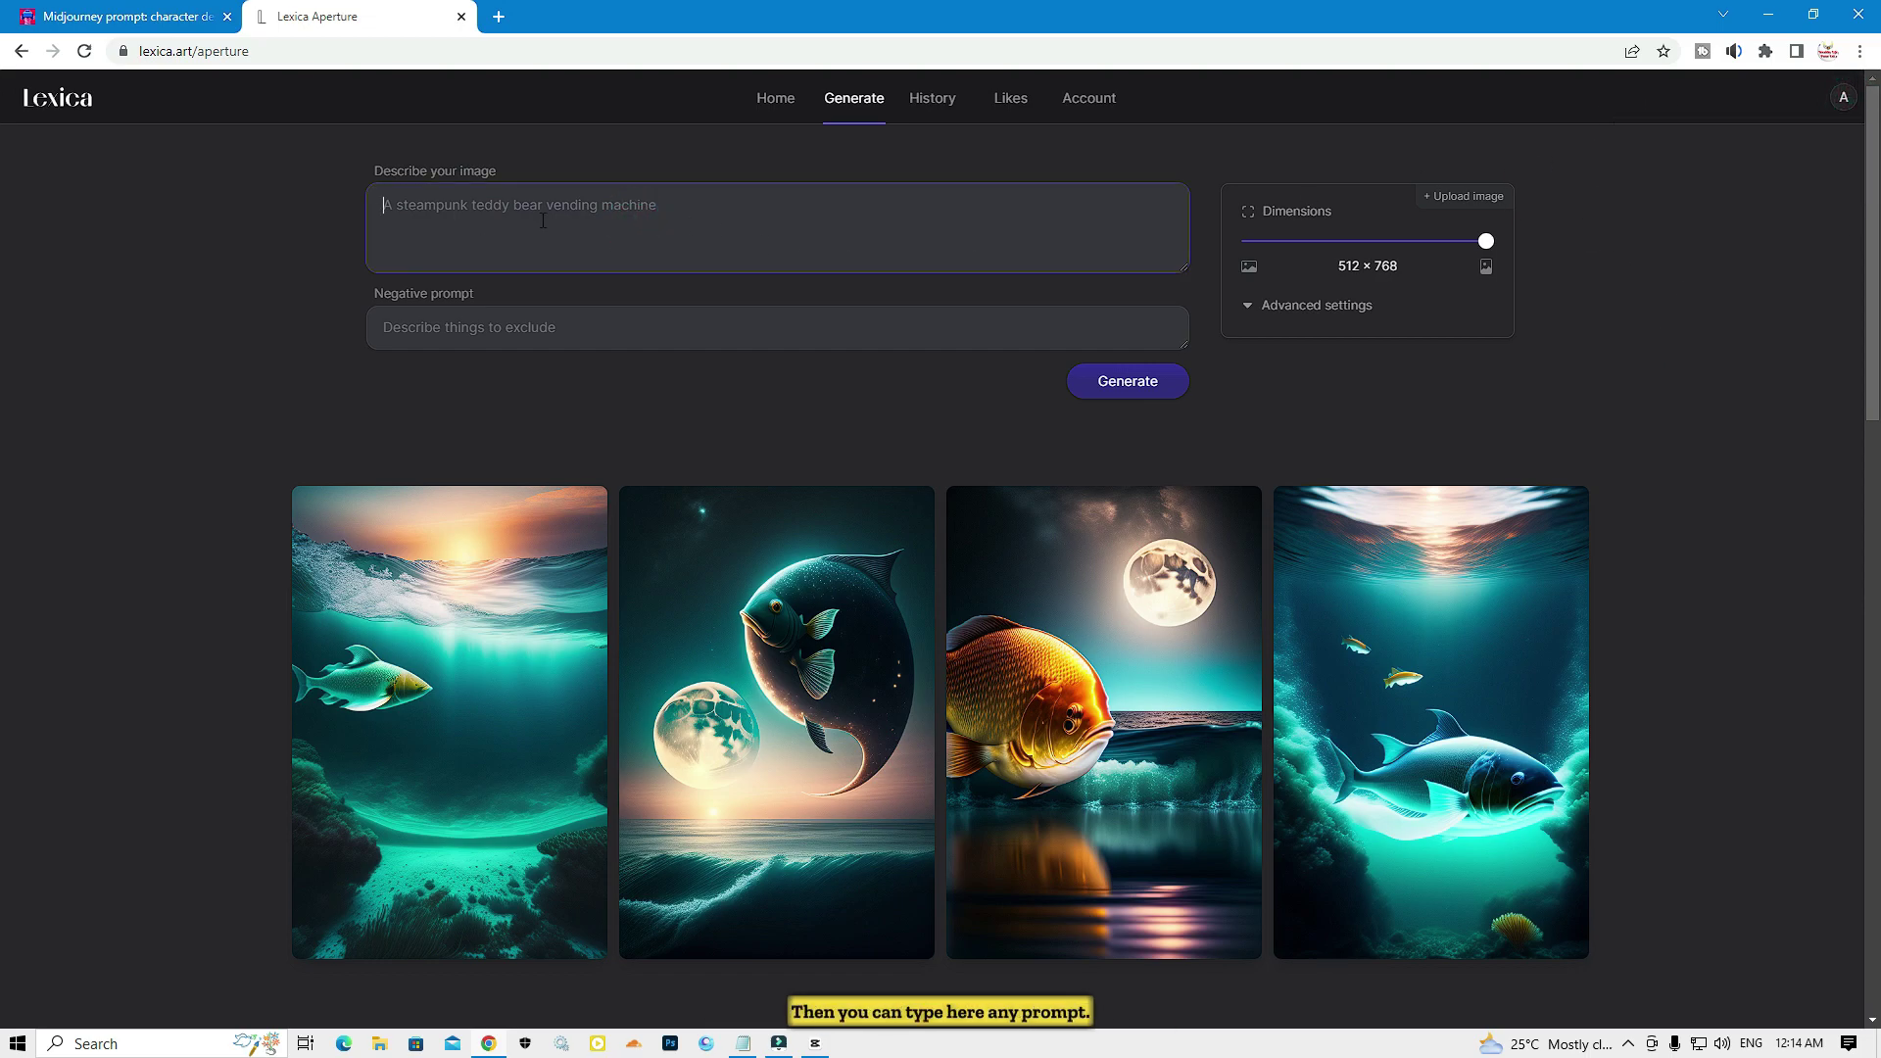
Step: Visit the PromptHero prompt page, then come back to Lexica's Generate page
left_click(98, 17)
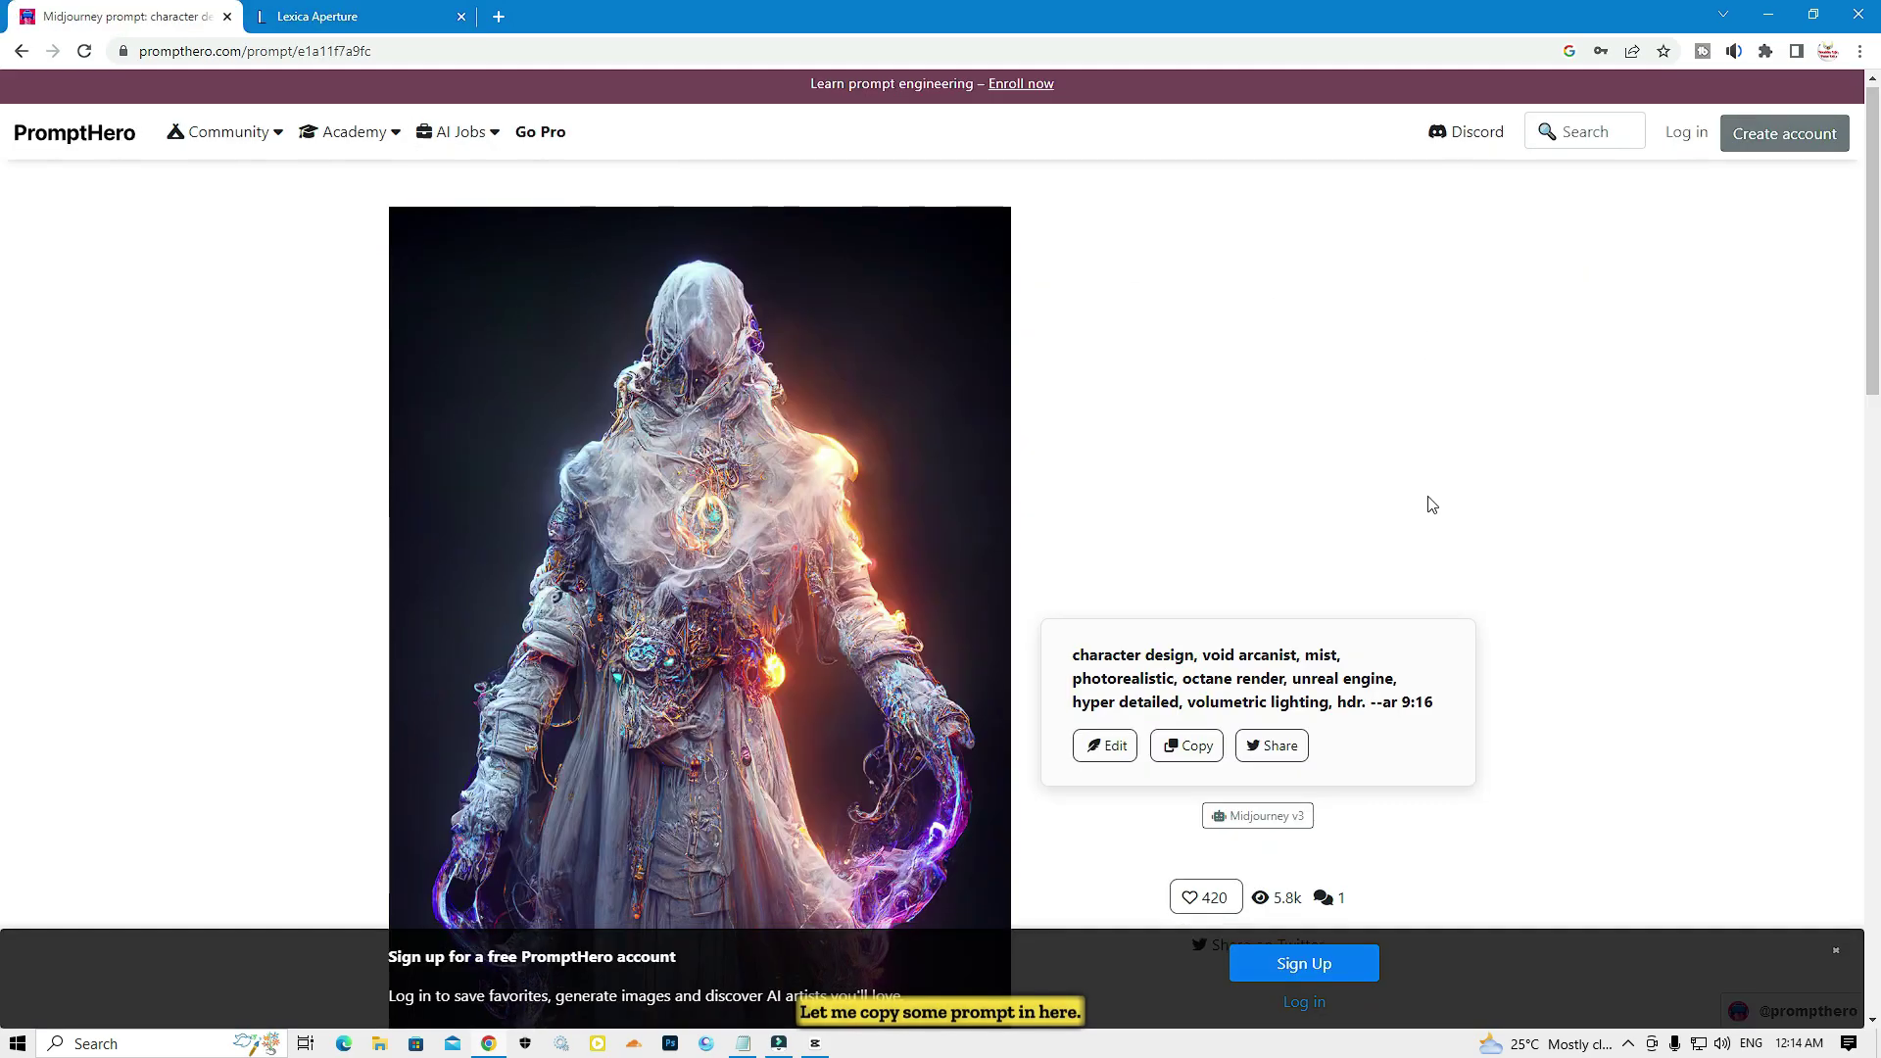
scroll(1137, 593, "down", 3)
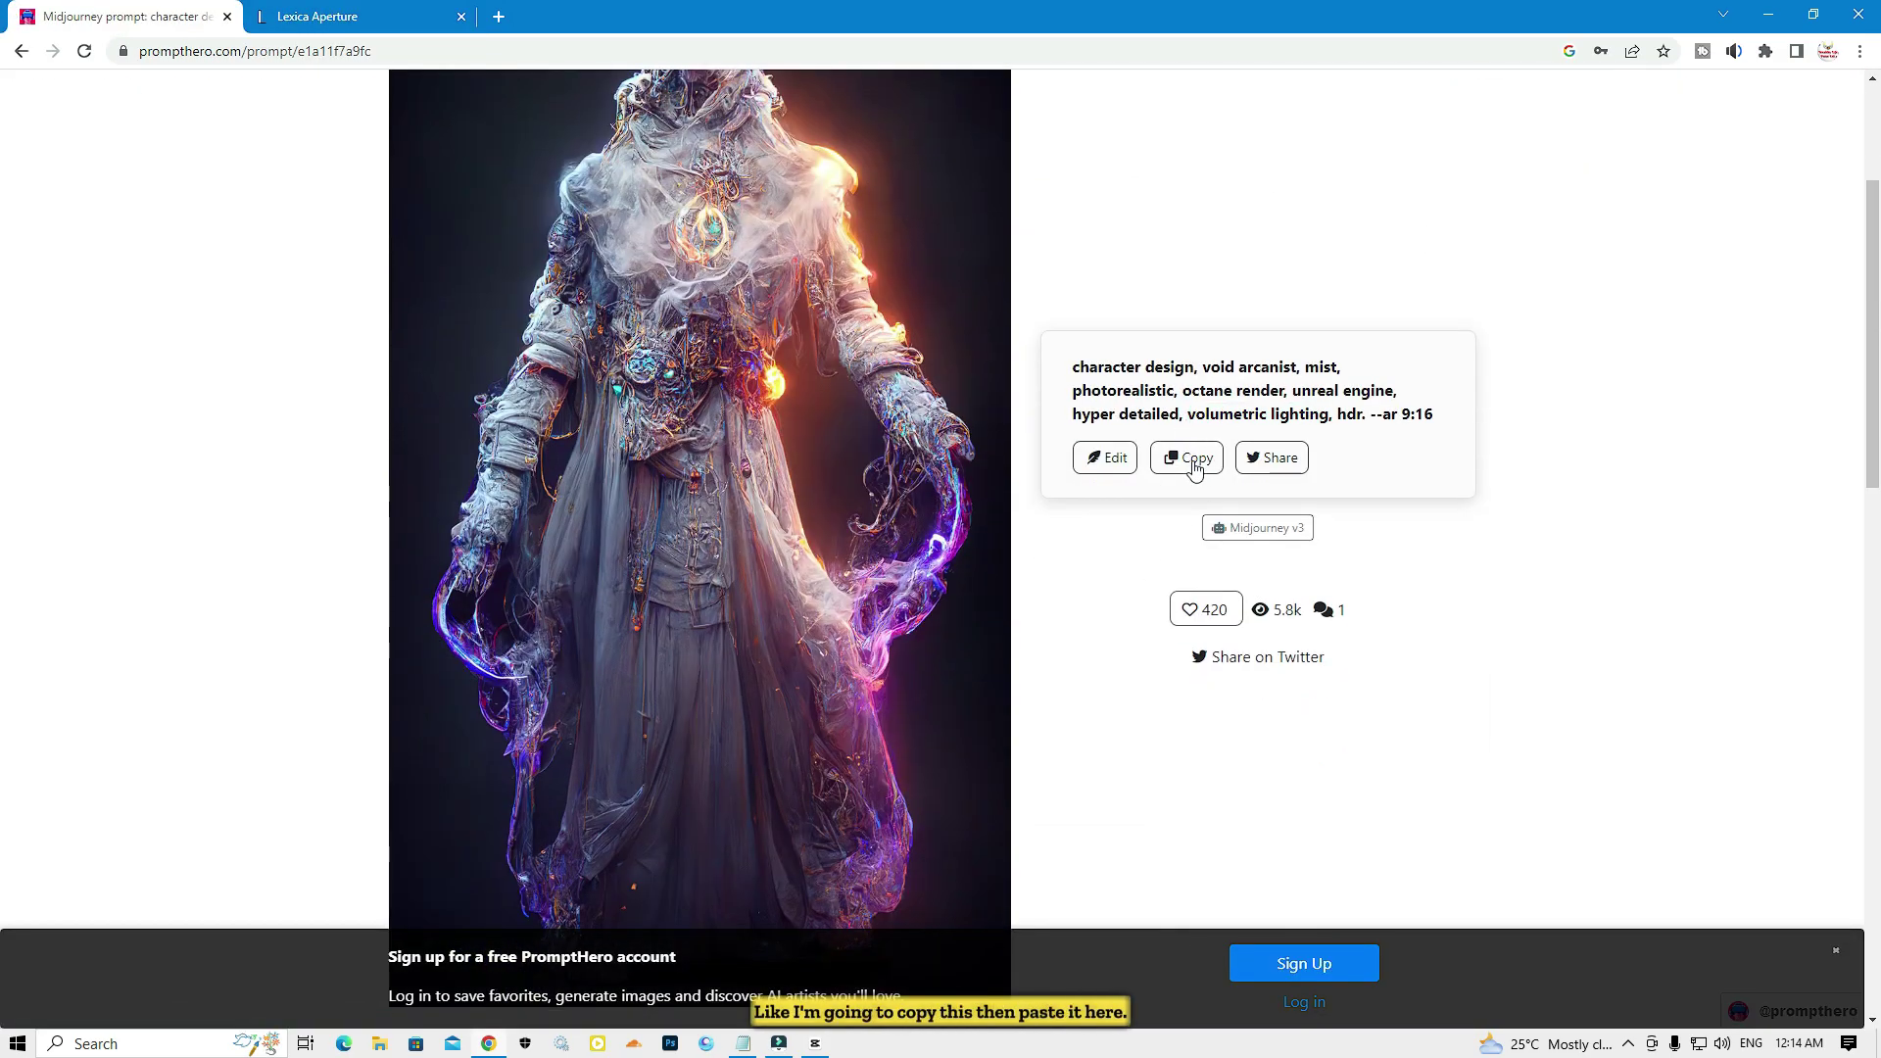
left_click(342, 10)
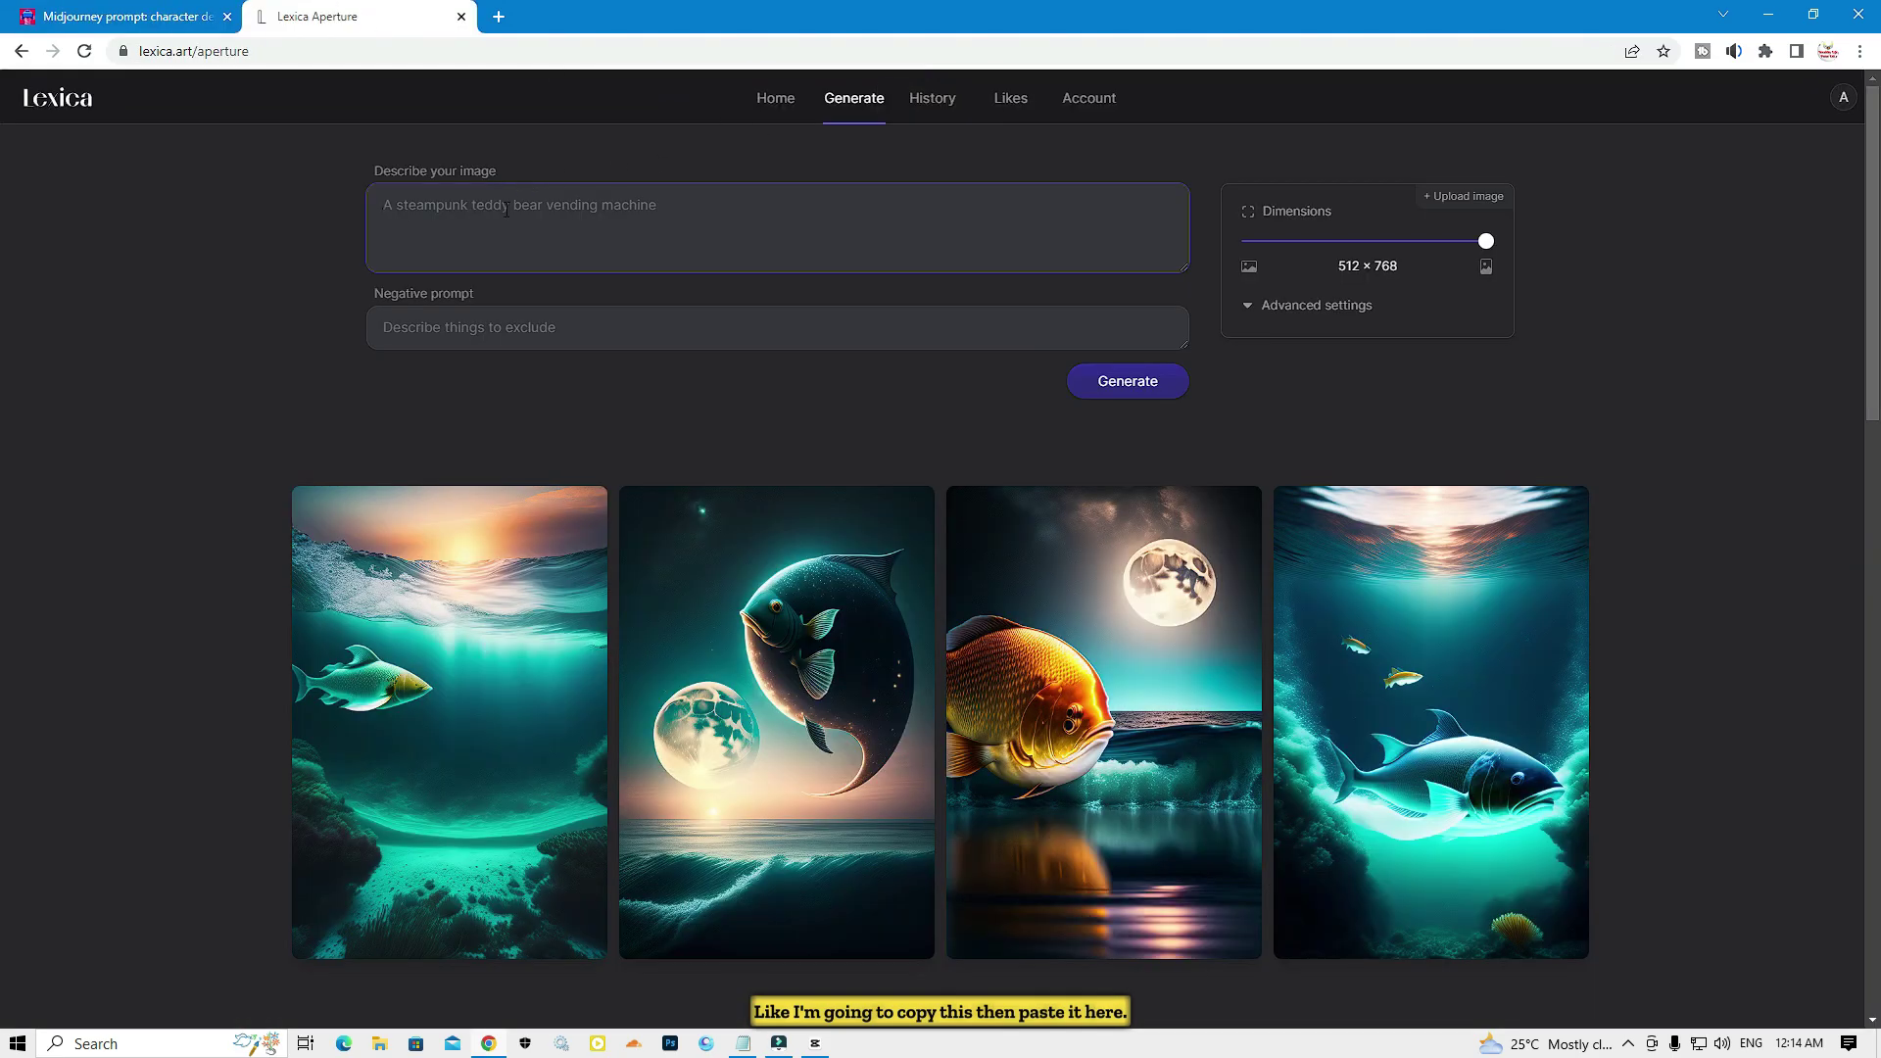
Step: Generate four images from the void arcanist prompt and inspect the fourth one enlarged
type("character design, void arcanist, mist, photorealistic, octane render, unreal engine, hyper detailed, volumetric lighting, hdr. --ar 9:16")
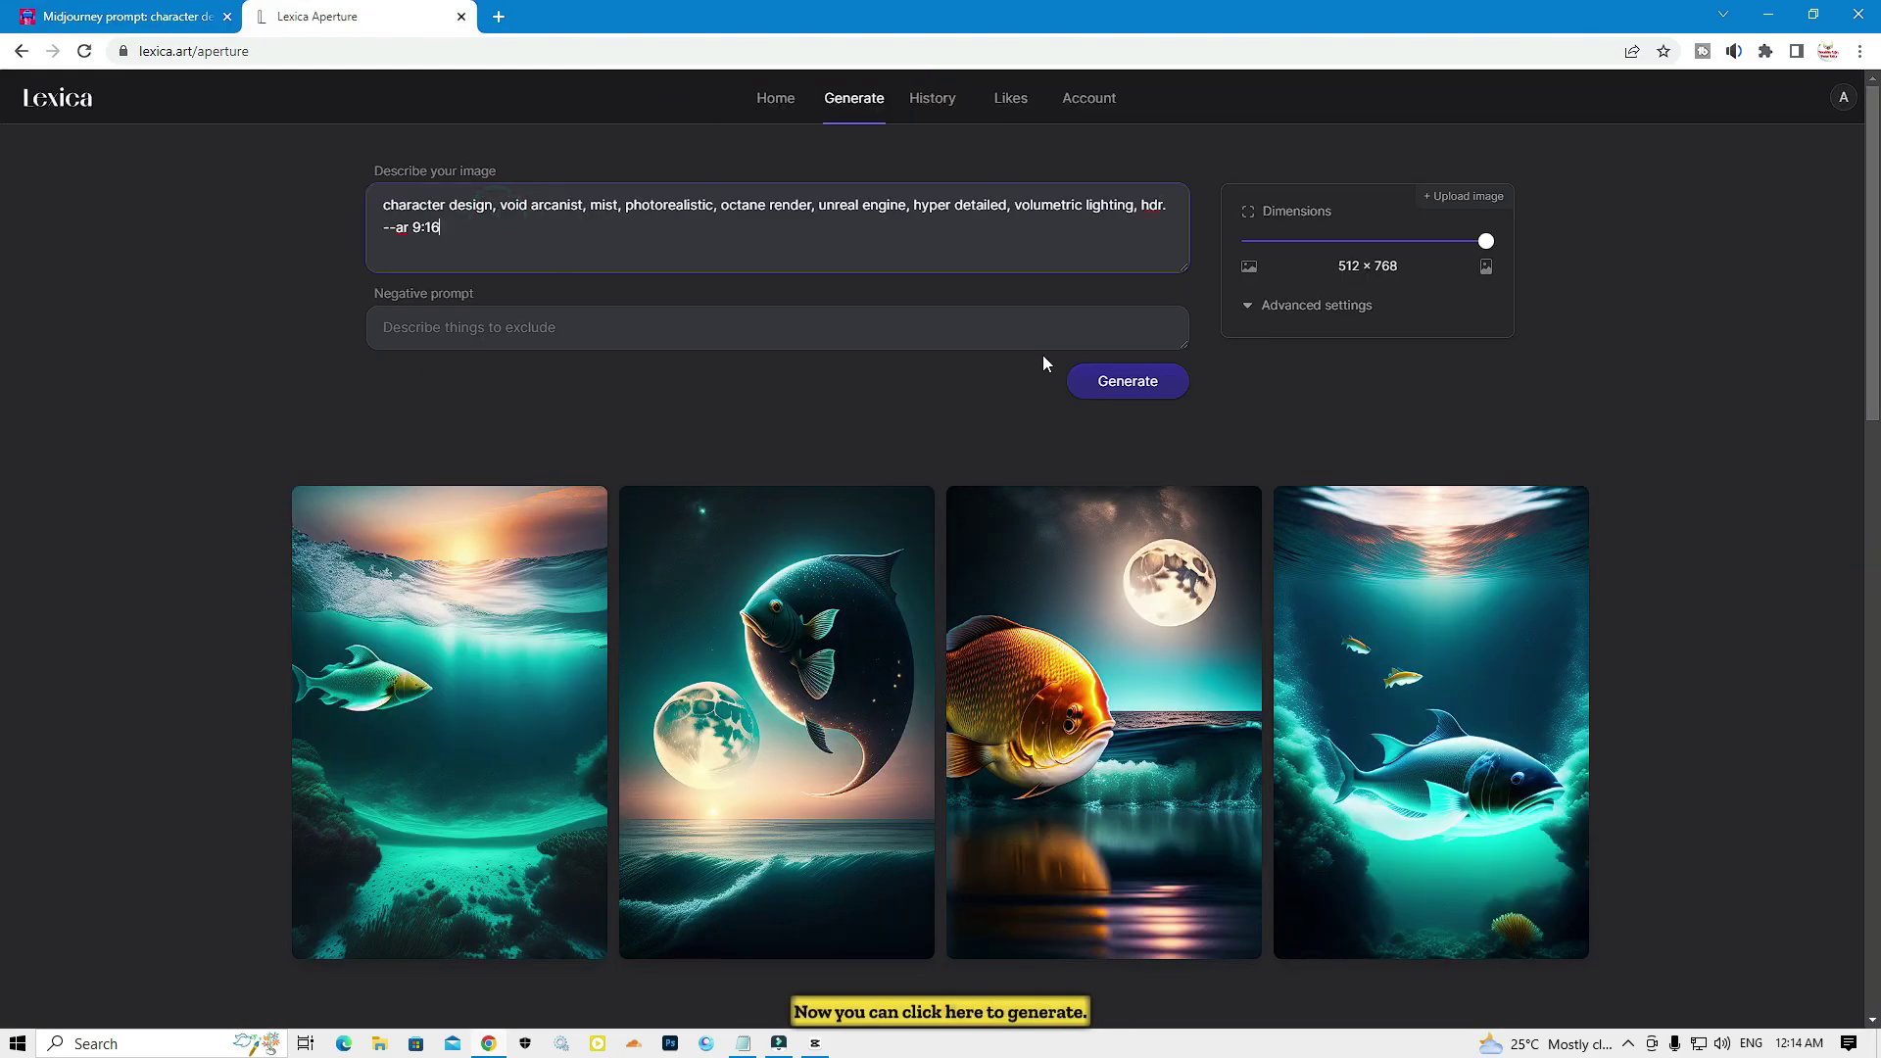
left_click(1128, 384)
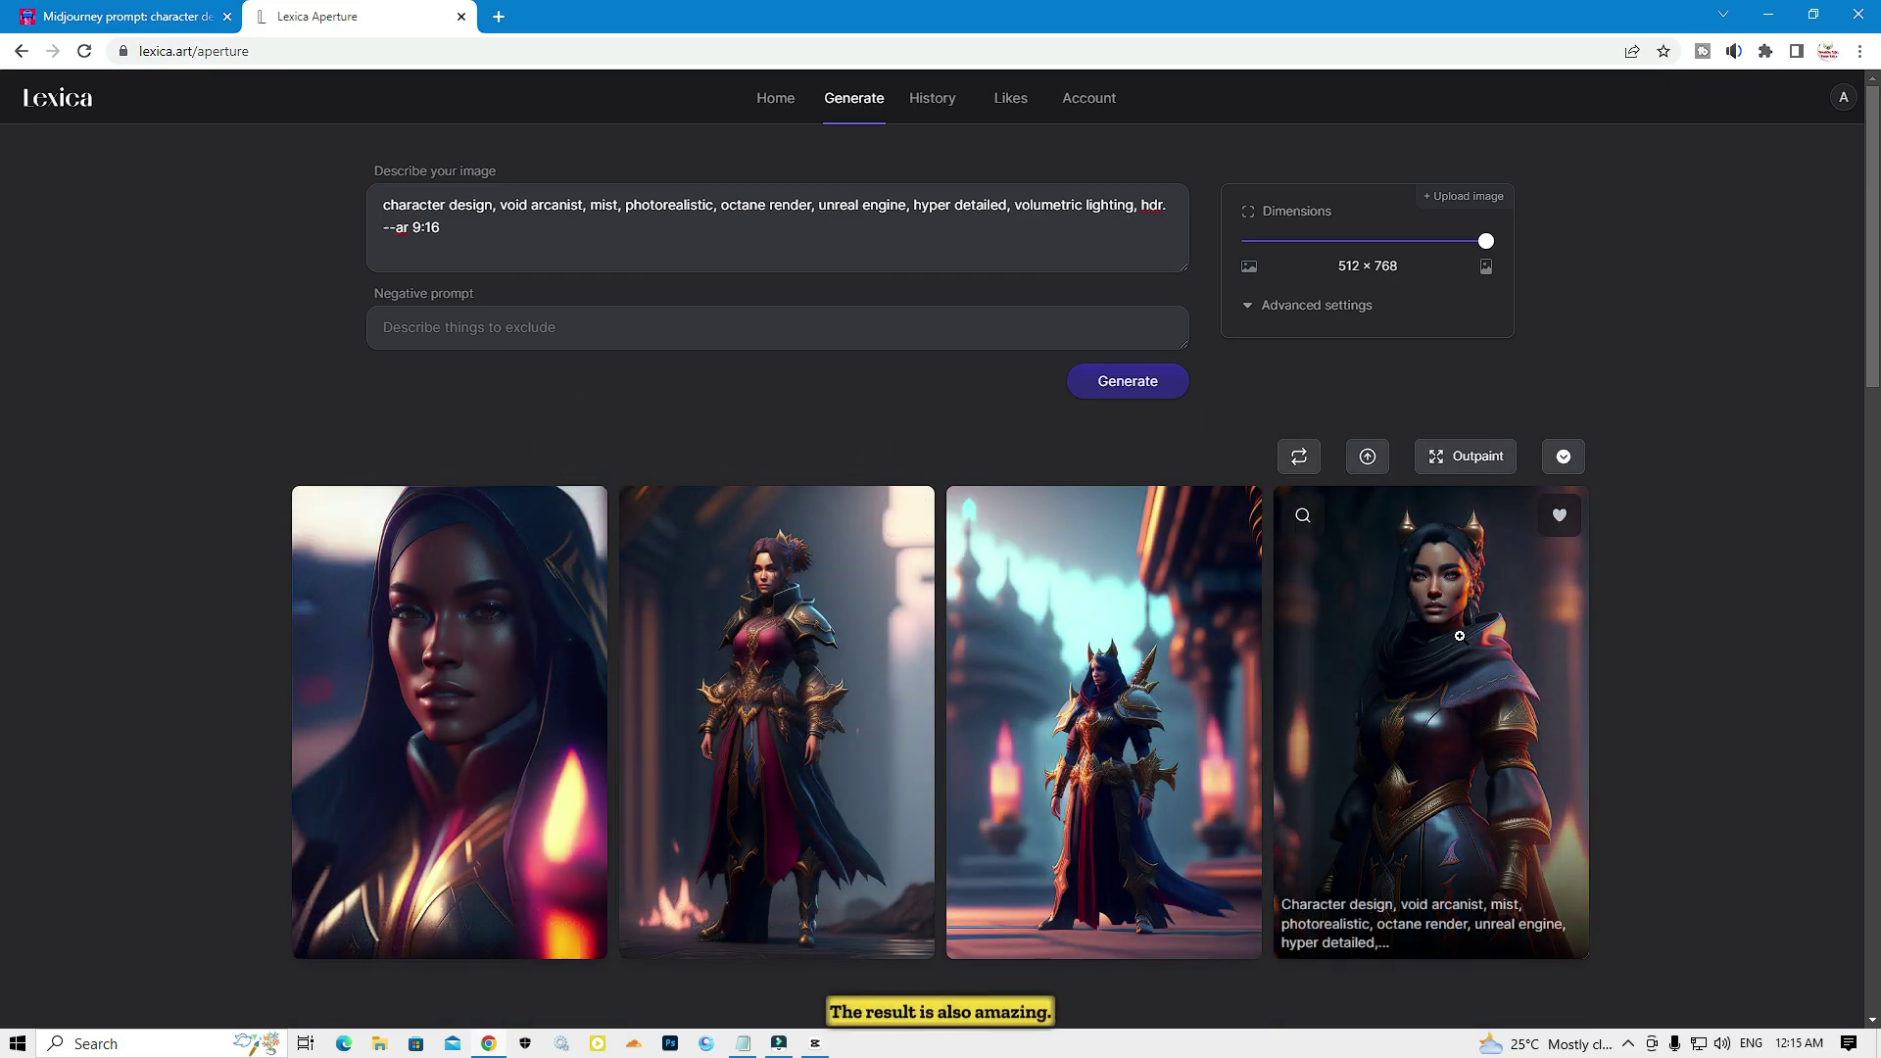
left_click(1410, 675)
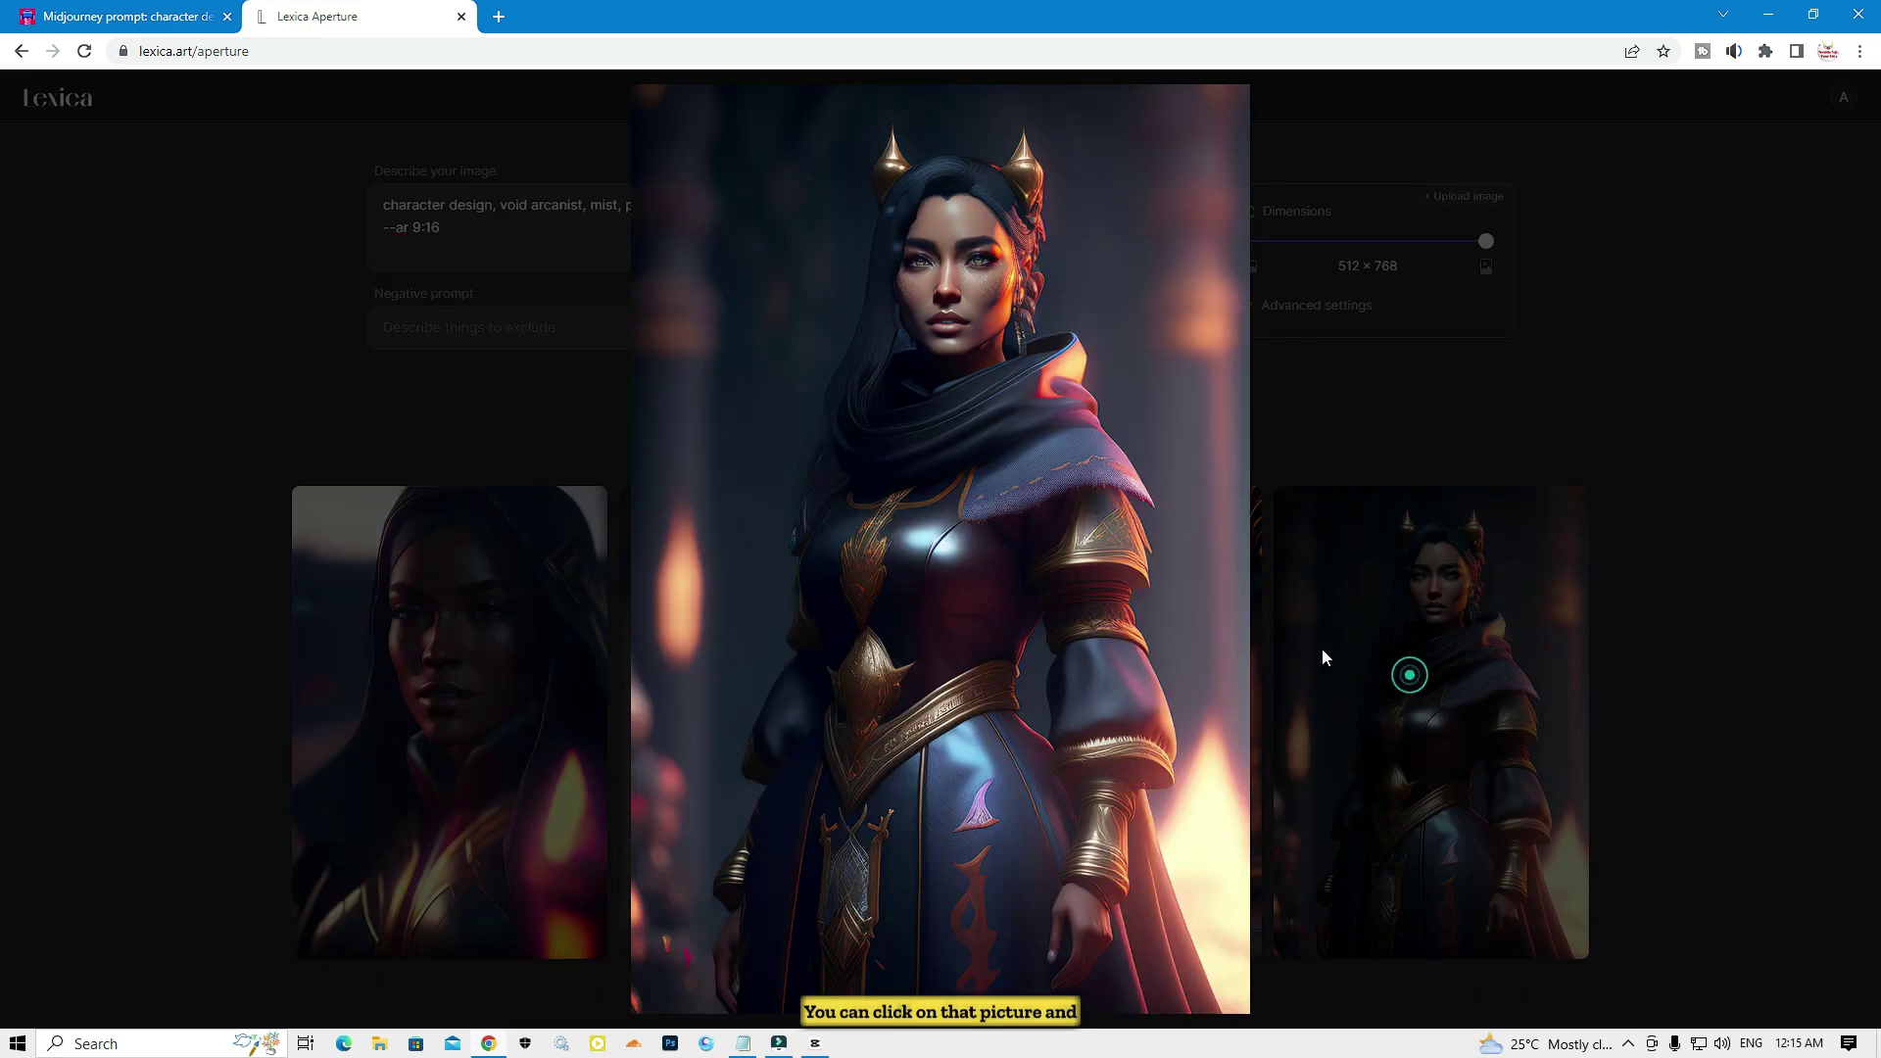
right_click(881, 440)
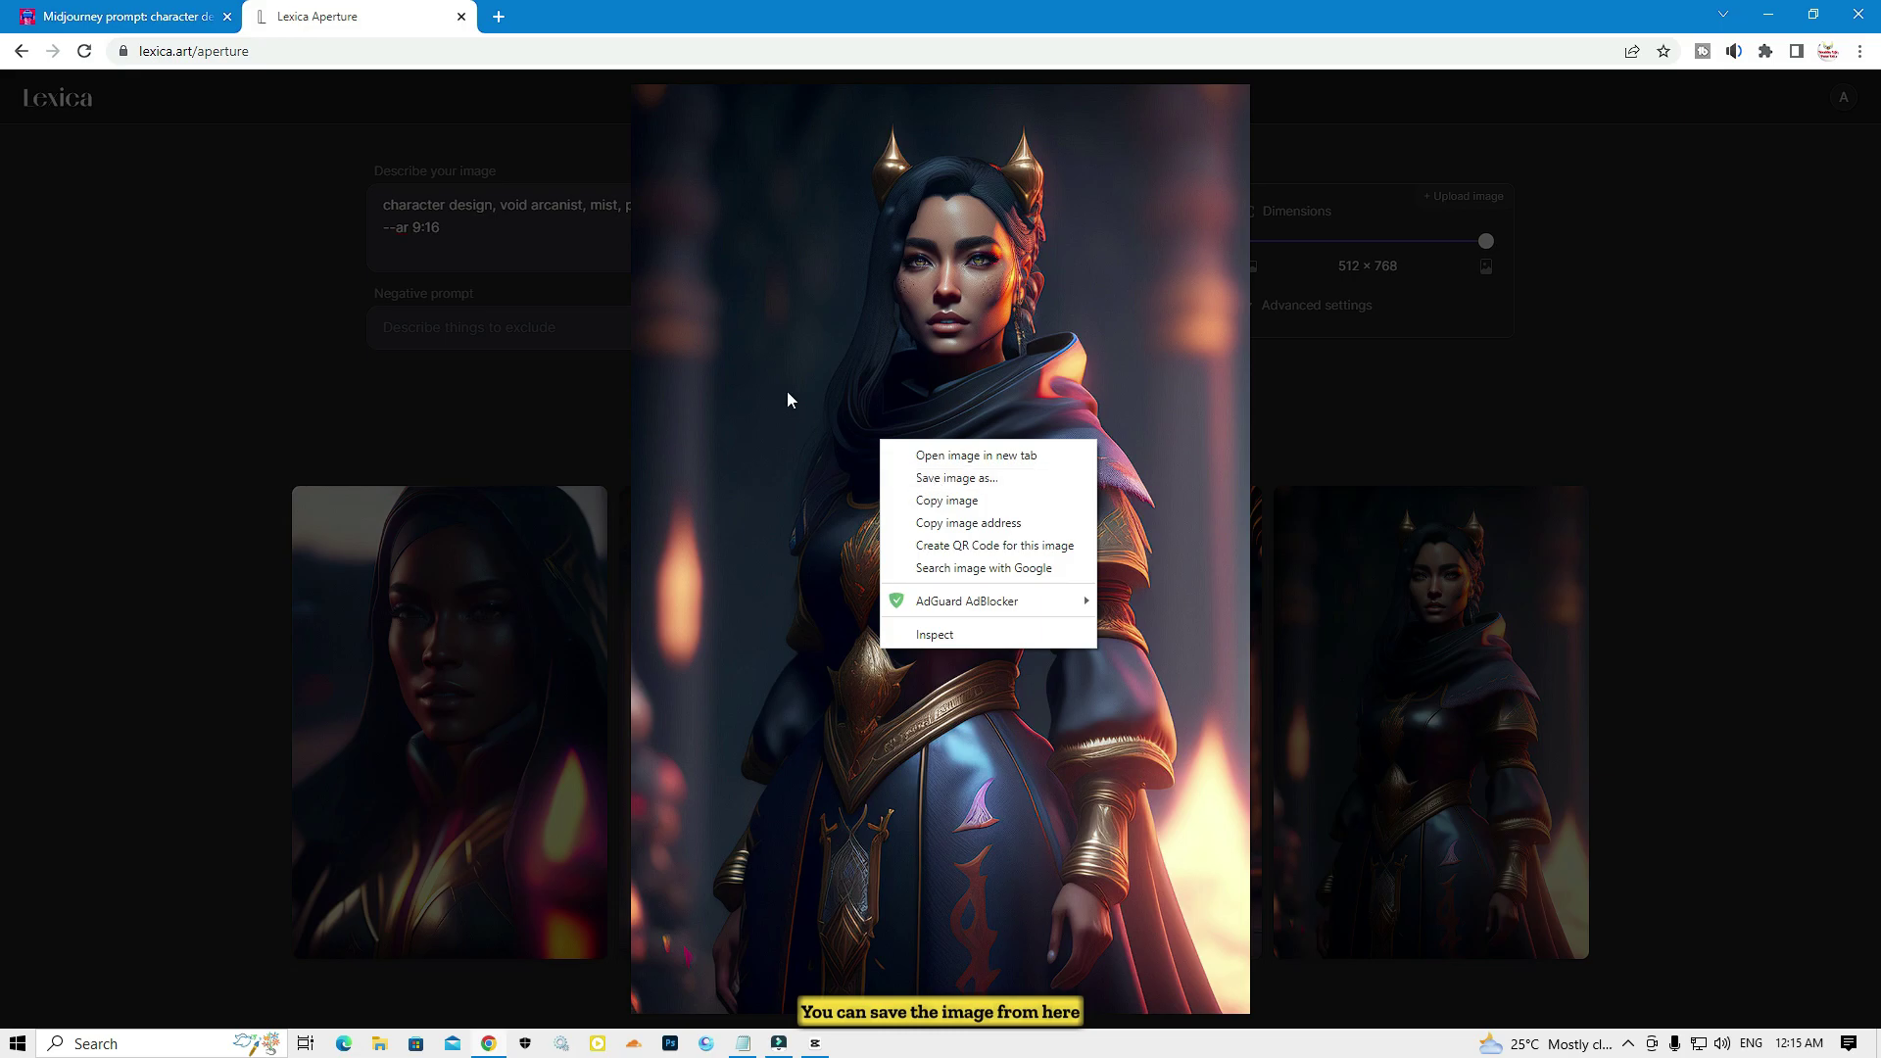
left_click(1634, 359)
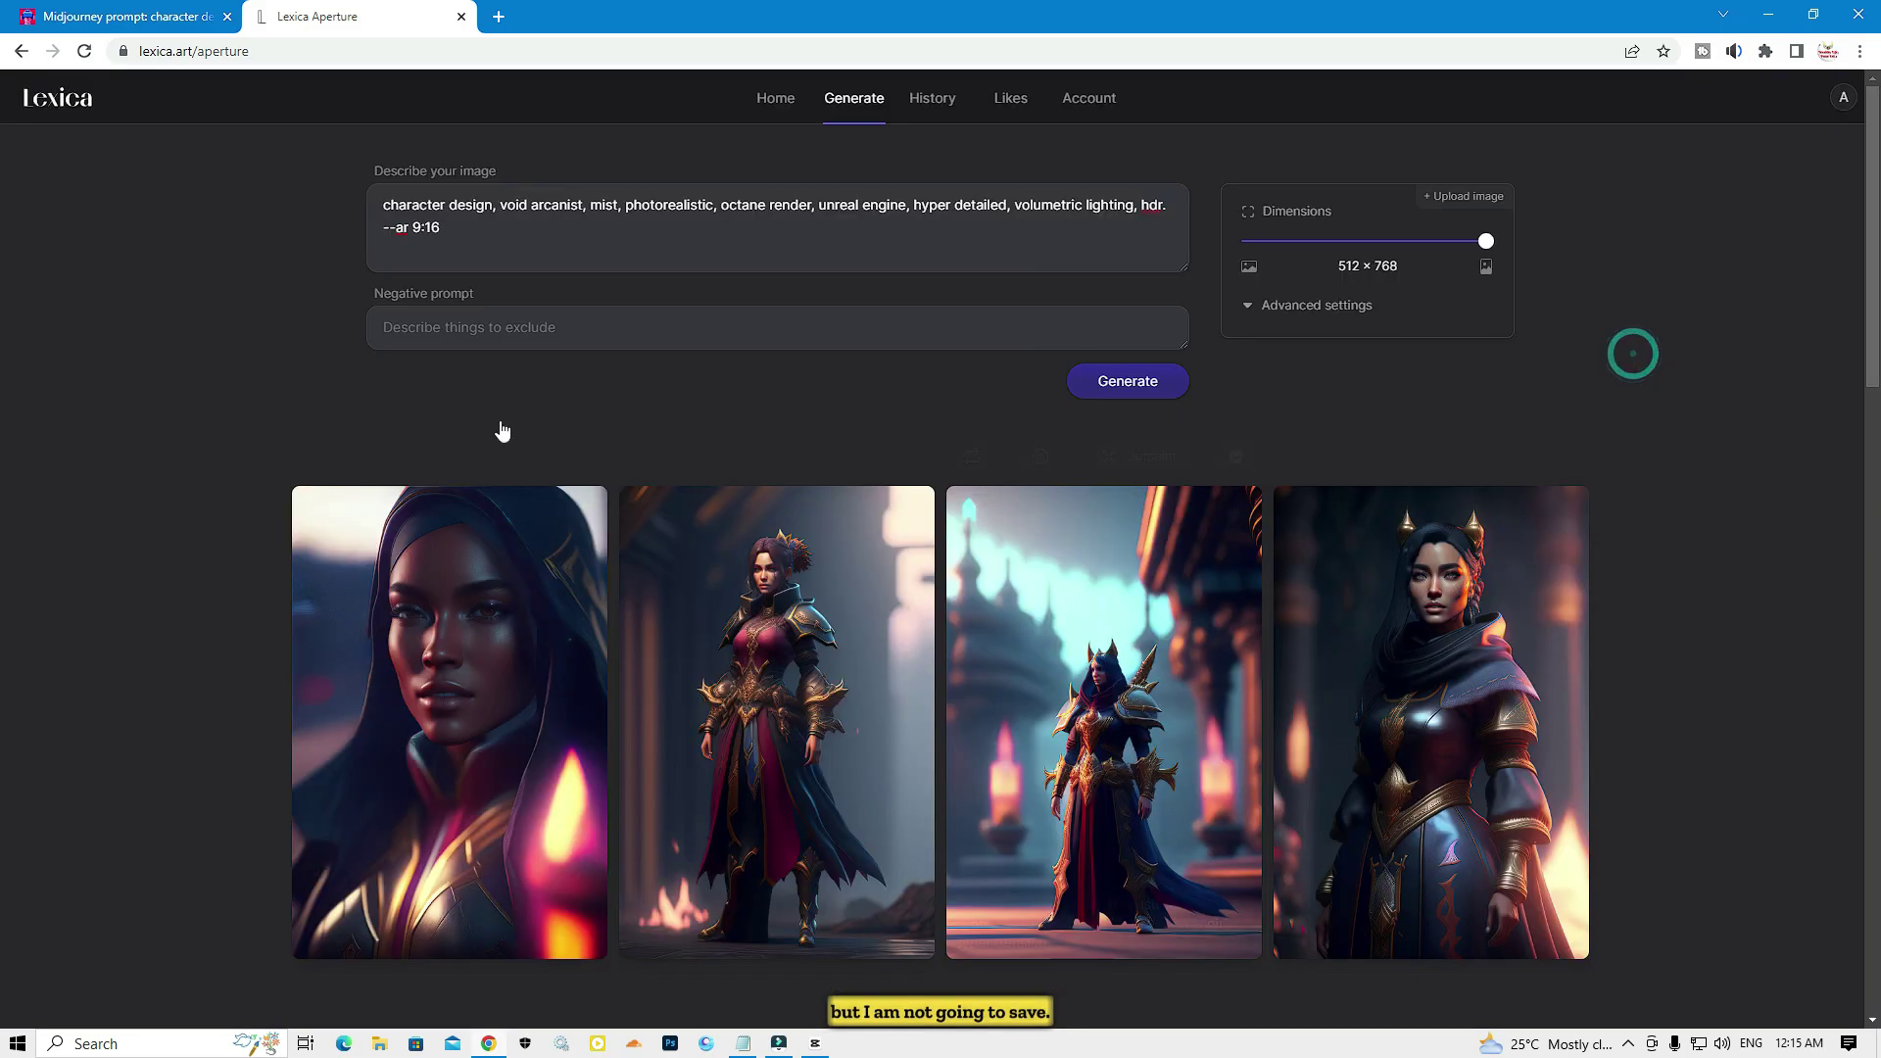
Step: Clear the description box and select the spaceship prompt in Notepad
triple_click(497, 248)
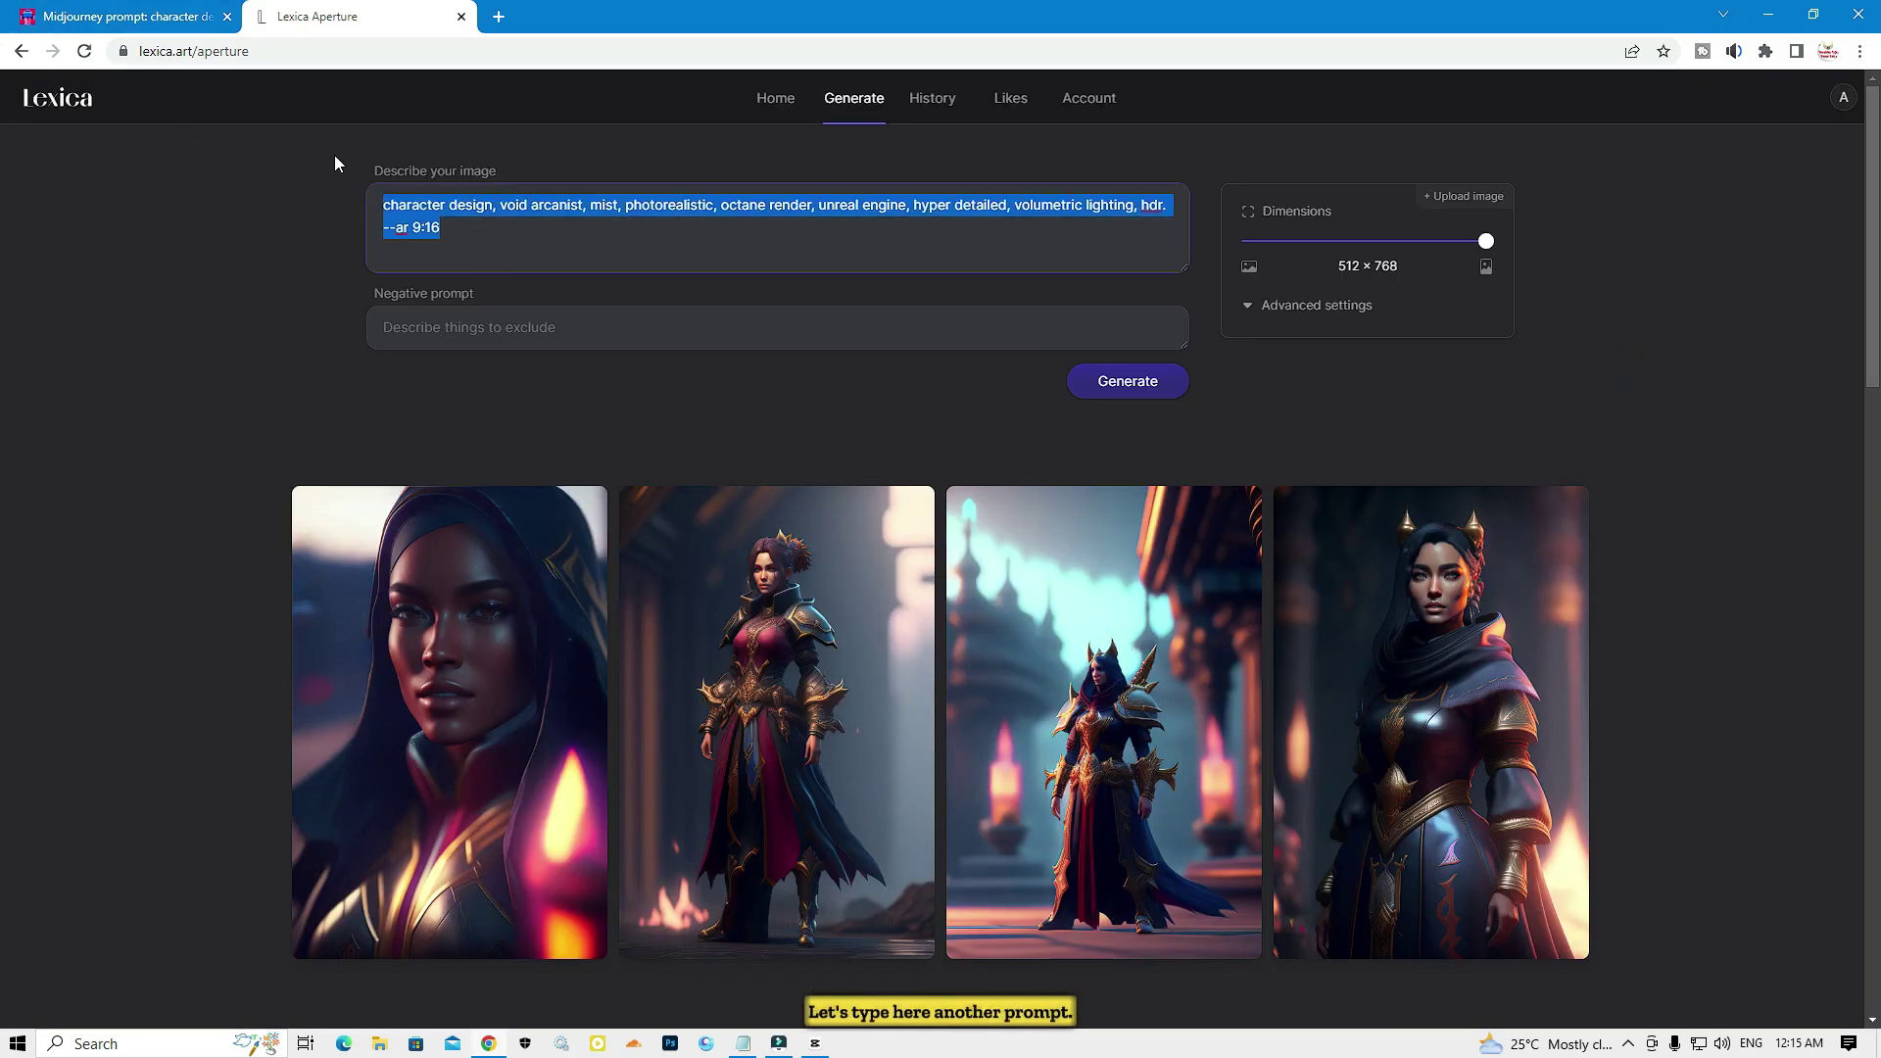
key("BackSpace")
left_click(743, 1043)
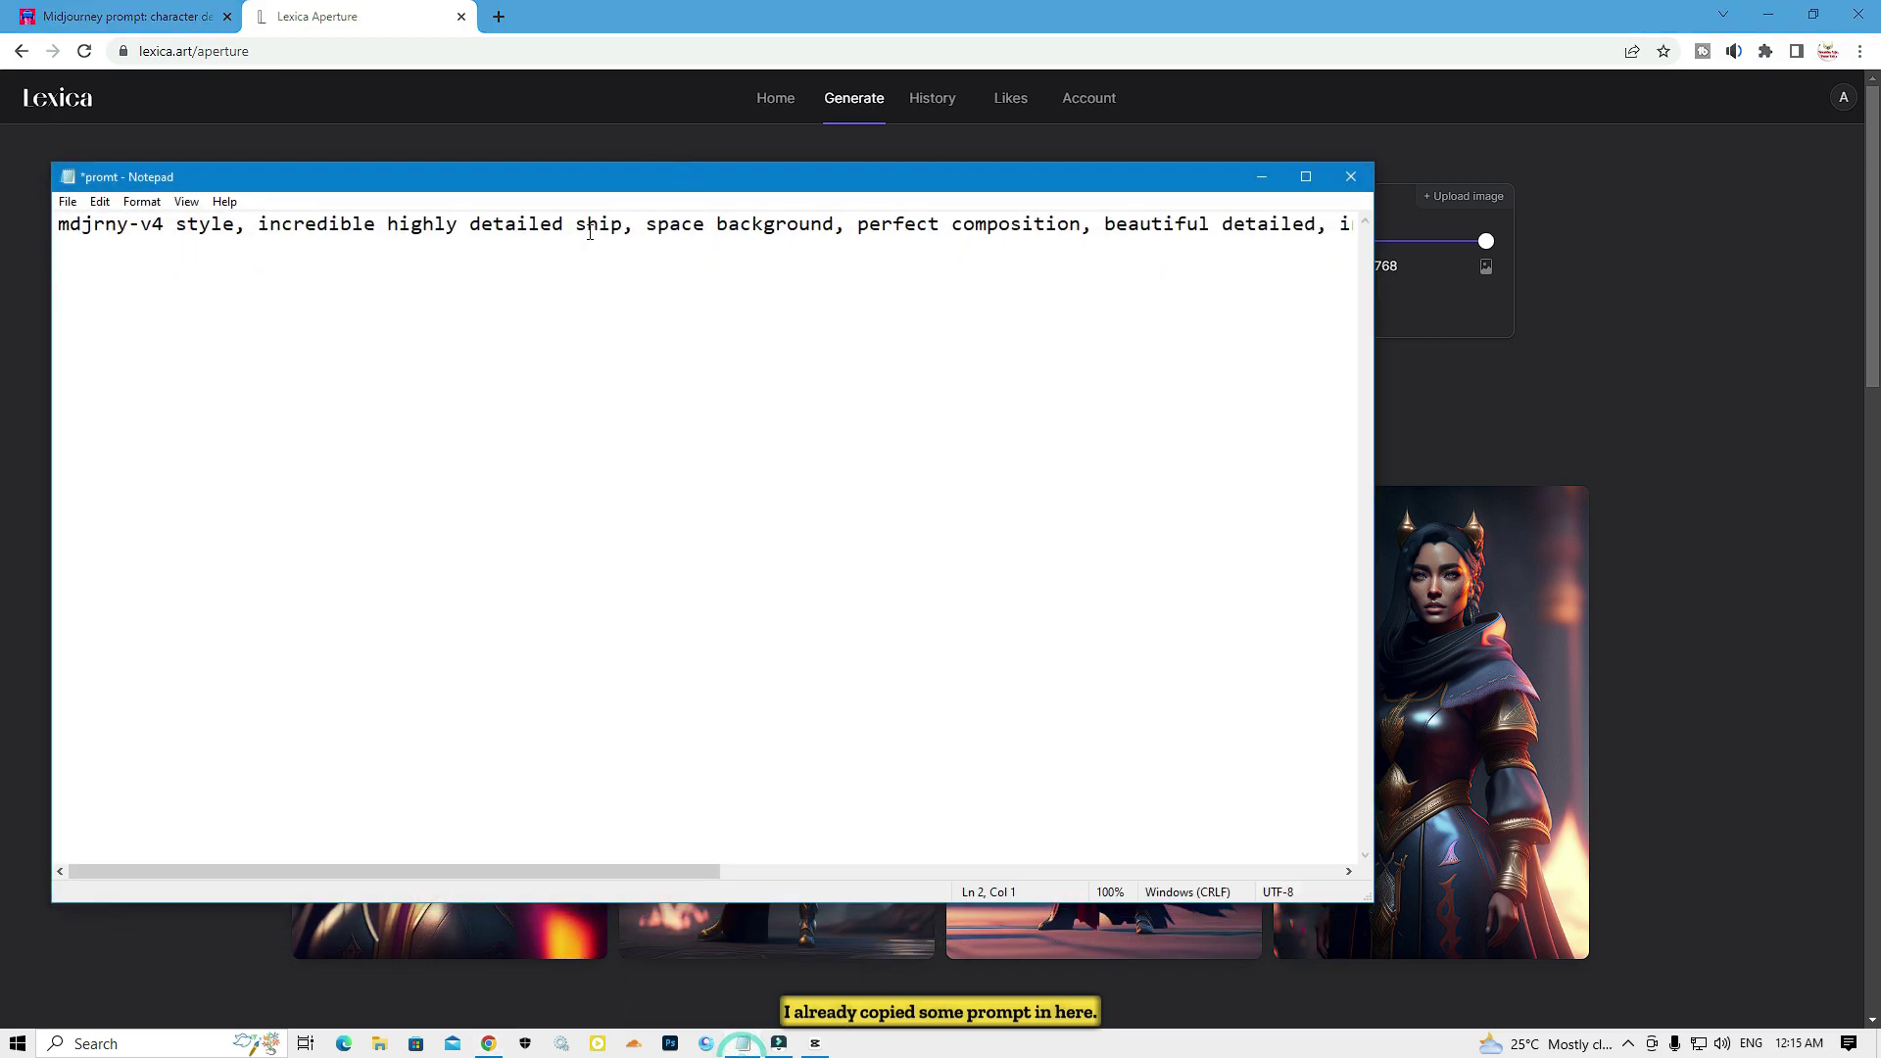
key("ctrl+a")
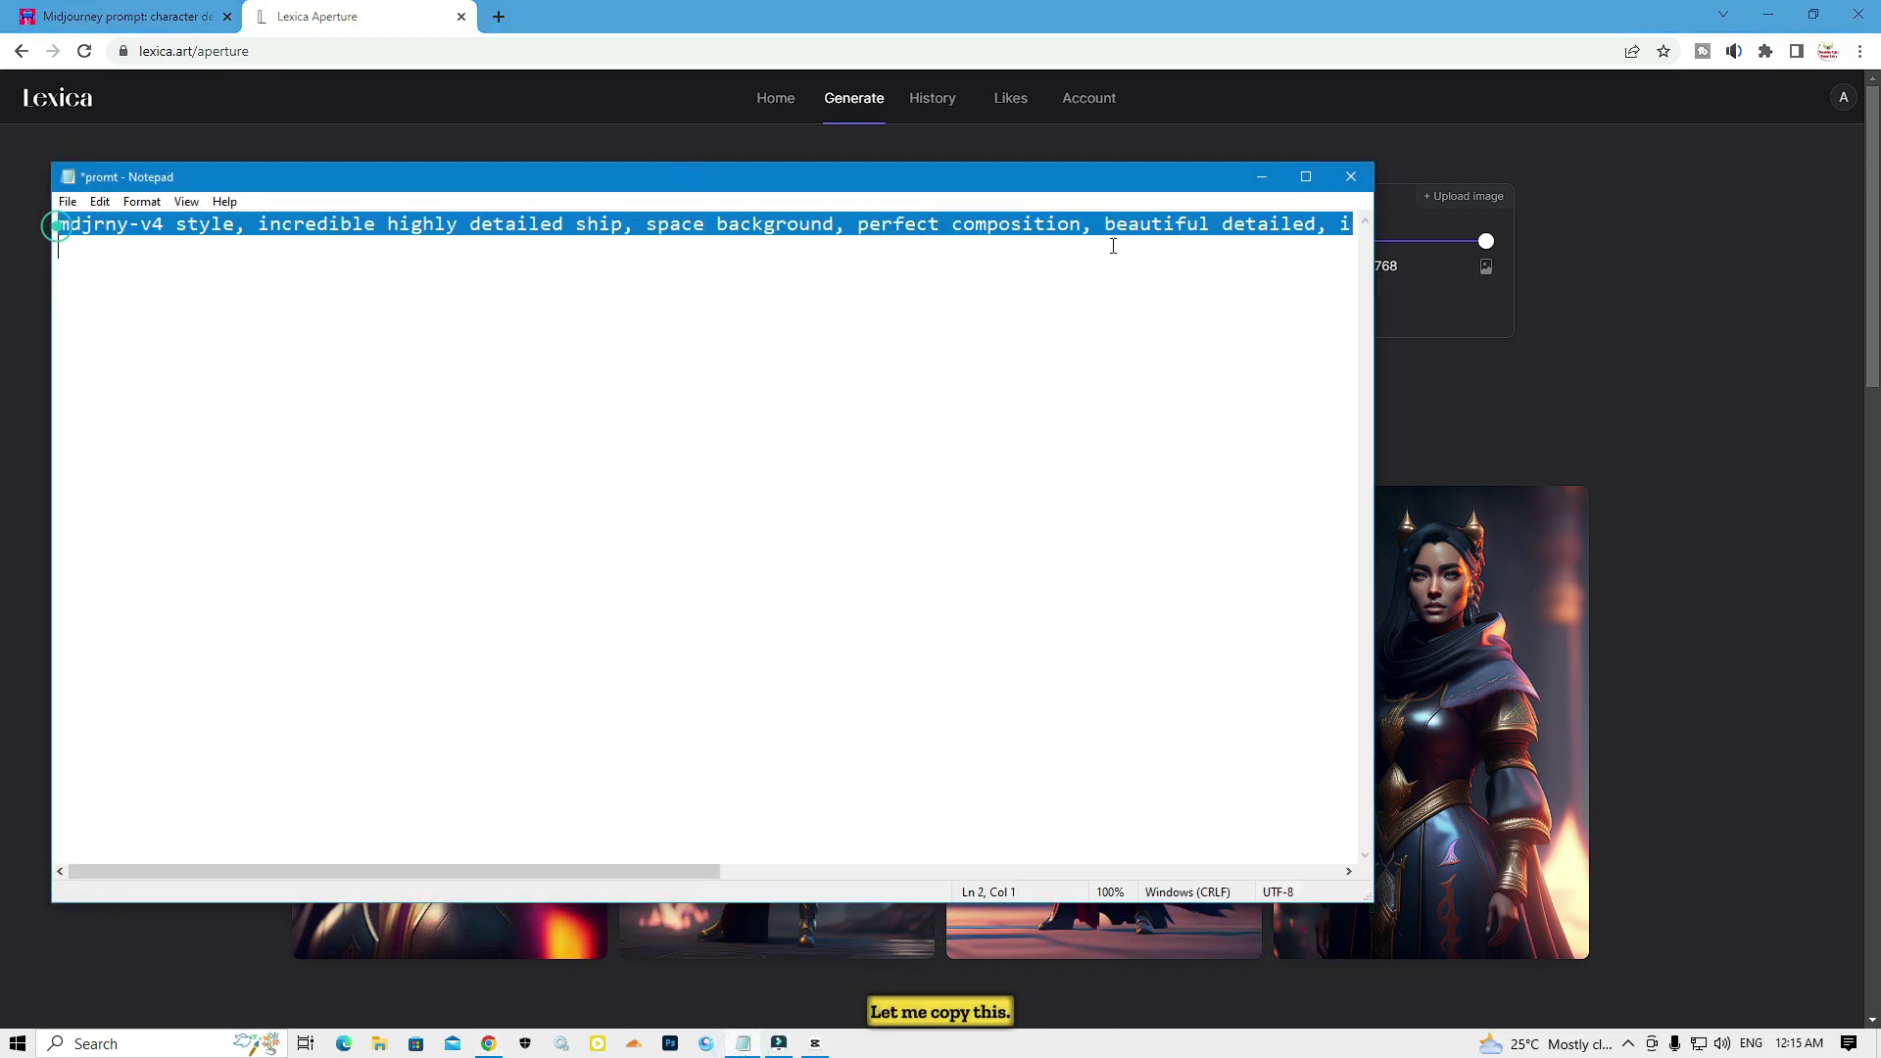
Step: Paste the spaceship prompt into the description and generate four images
left_click(1273, 174)
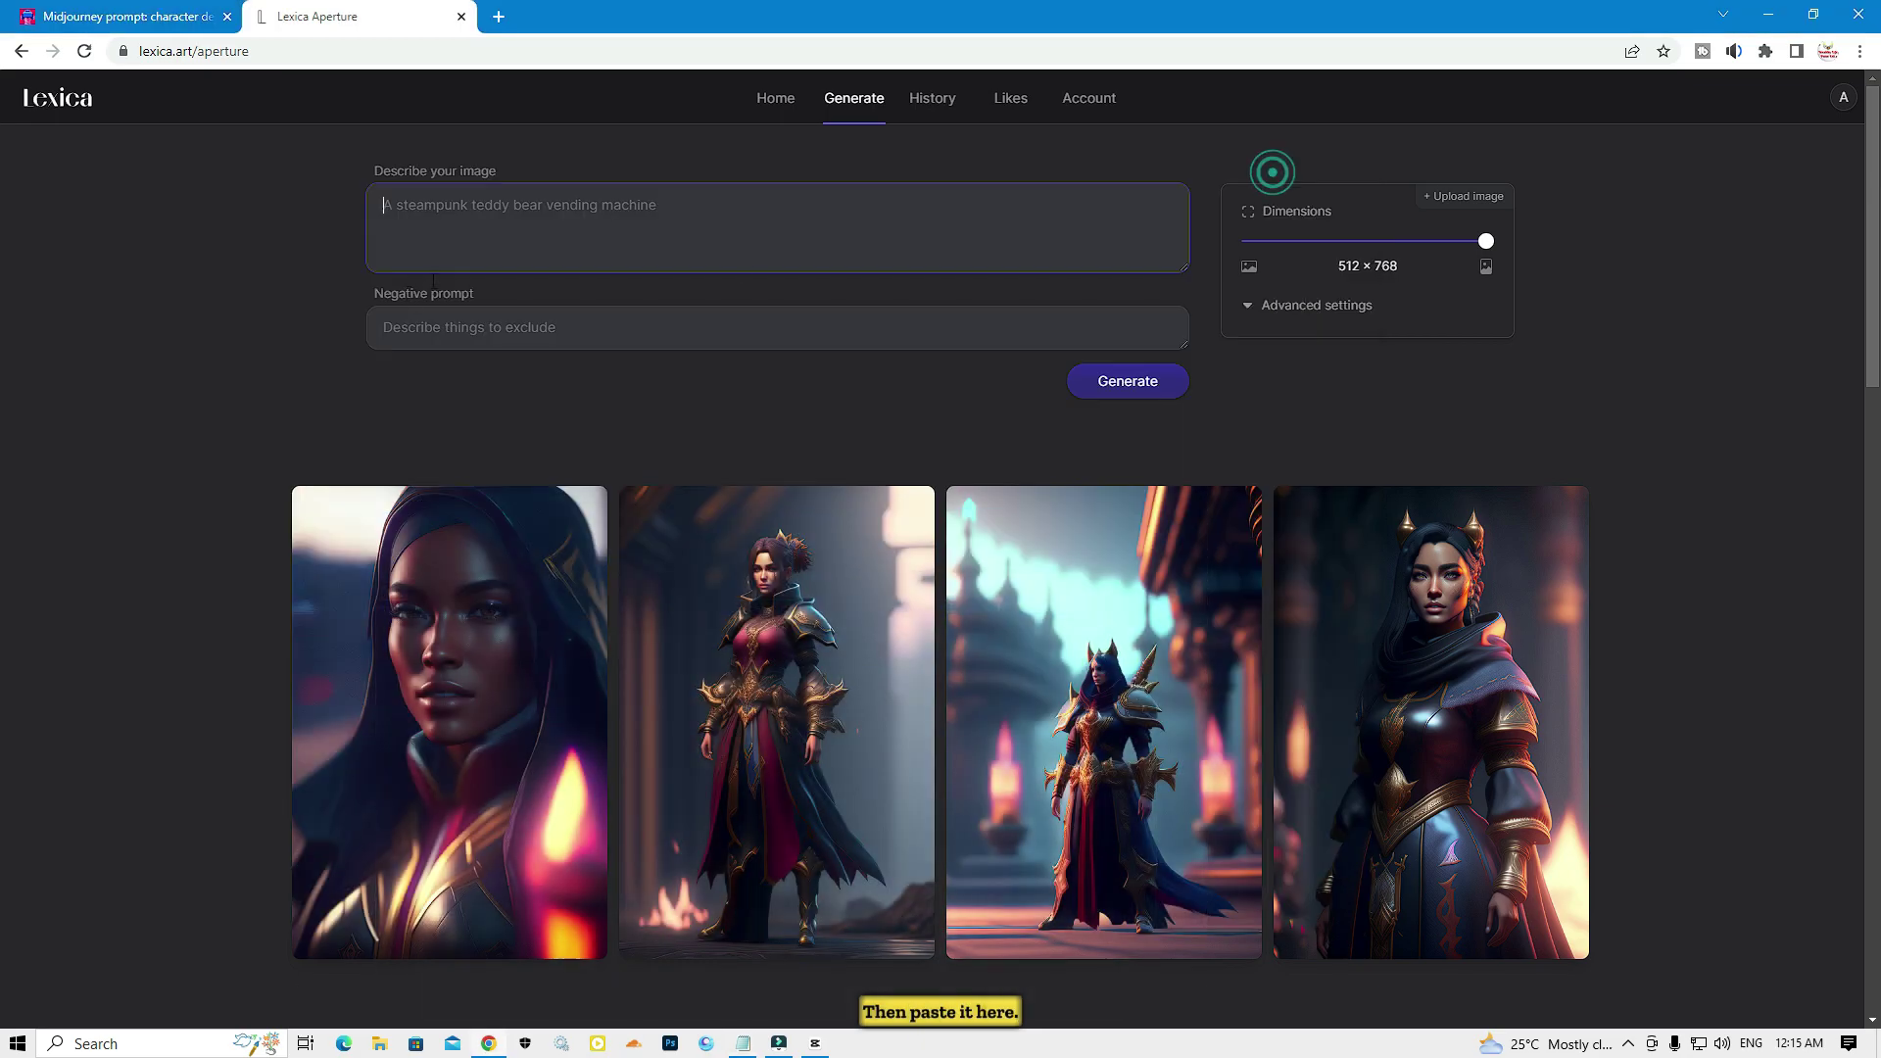
type("mdjrny-v4 style, incredible highly detailed ship, space background, perfect composition, beautiful detailed, intricate, insanely detailed, octane render, trending on artstation, artistic, photorealistic, concept art")
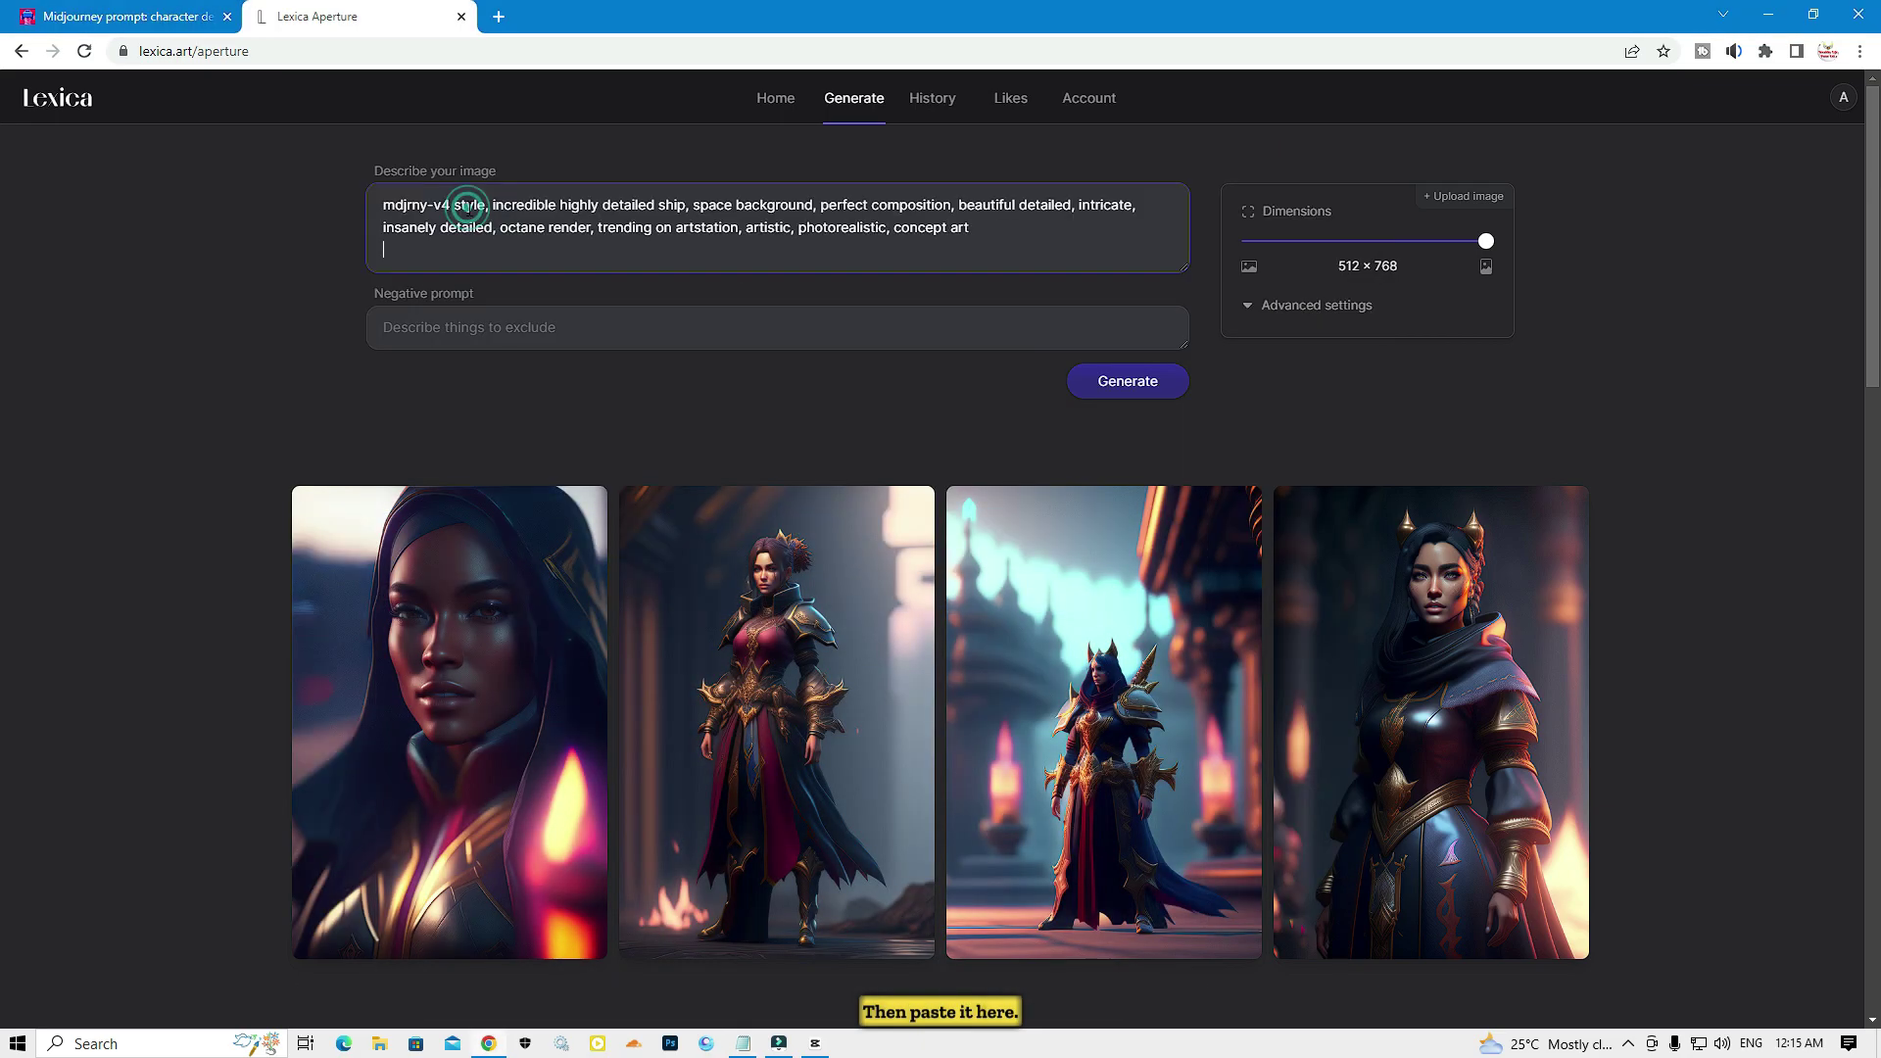
left_click(1127, 381)
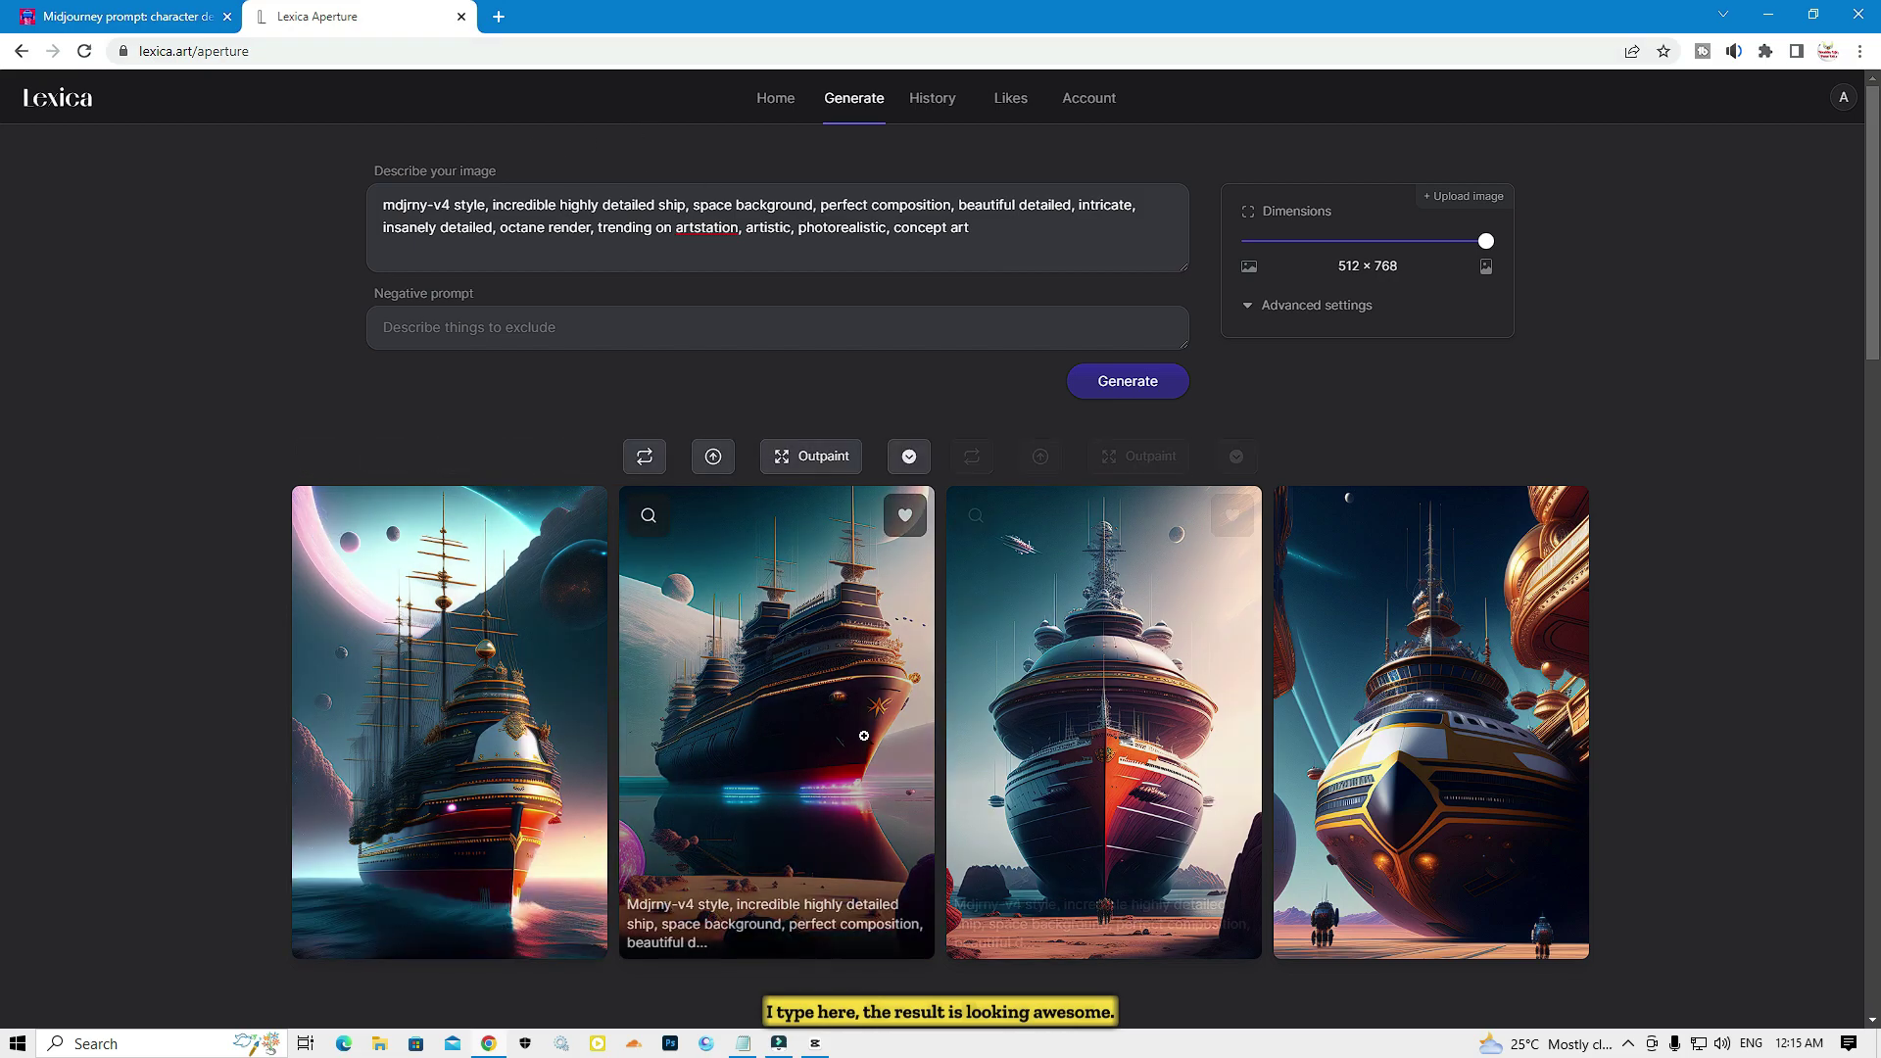
Step: Enlarge the fourth and first ship images in the lightbox, then close them
left_click(1533, 676)
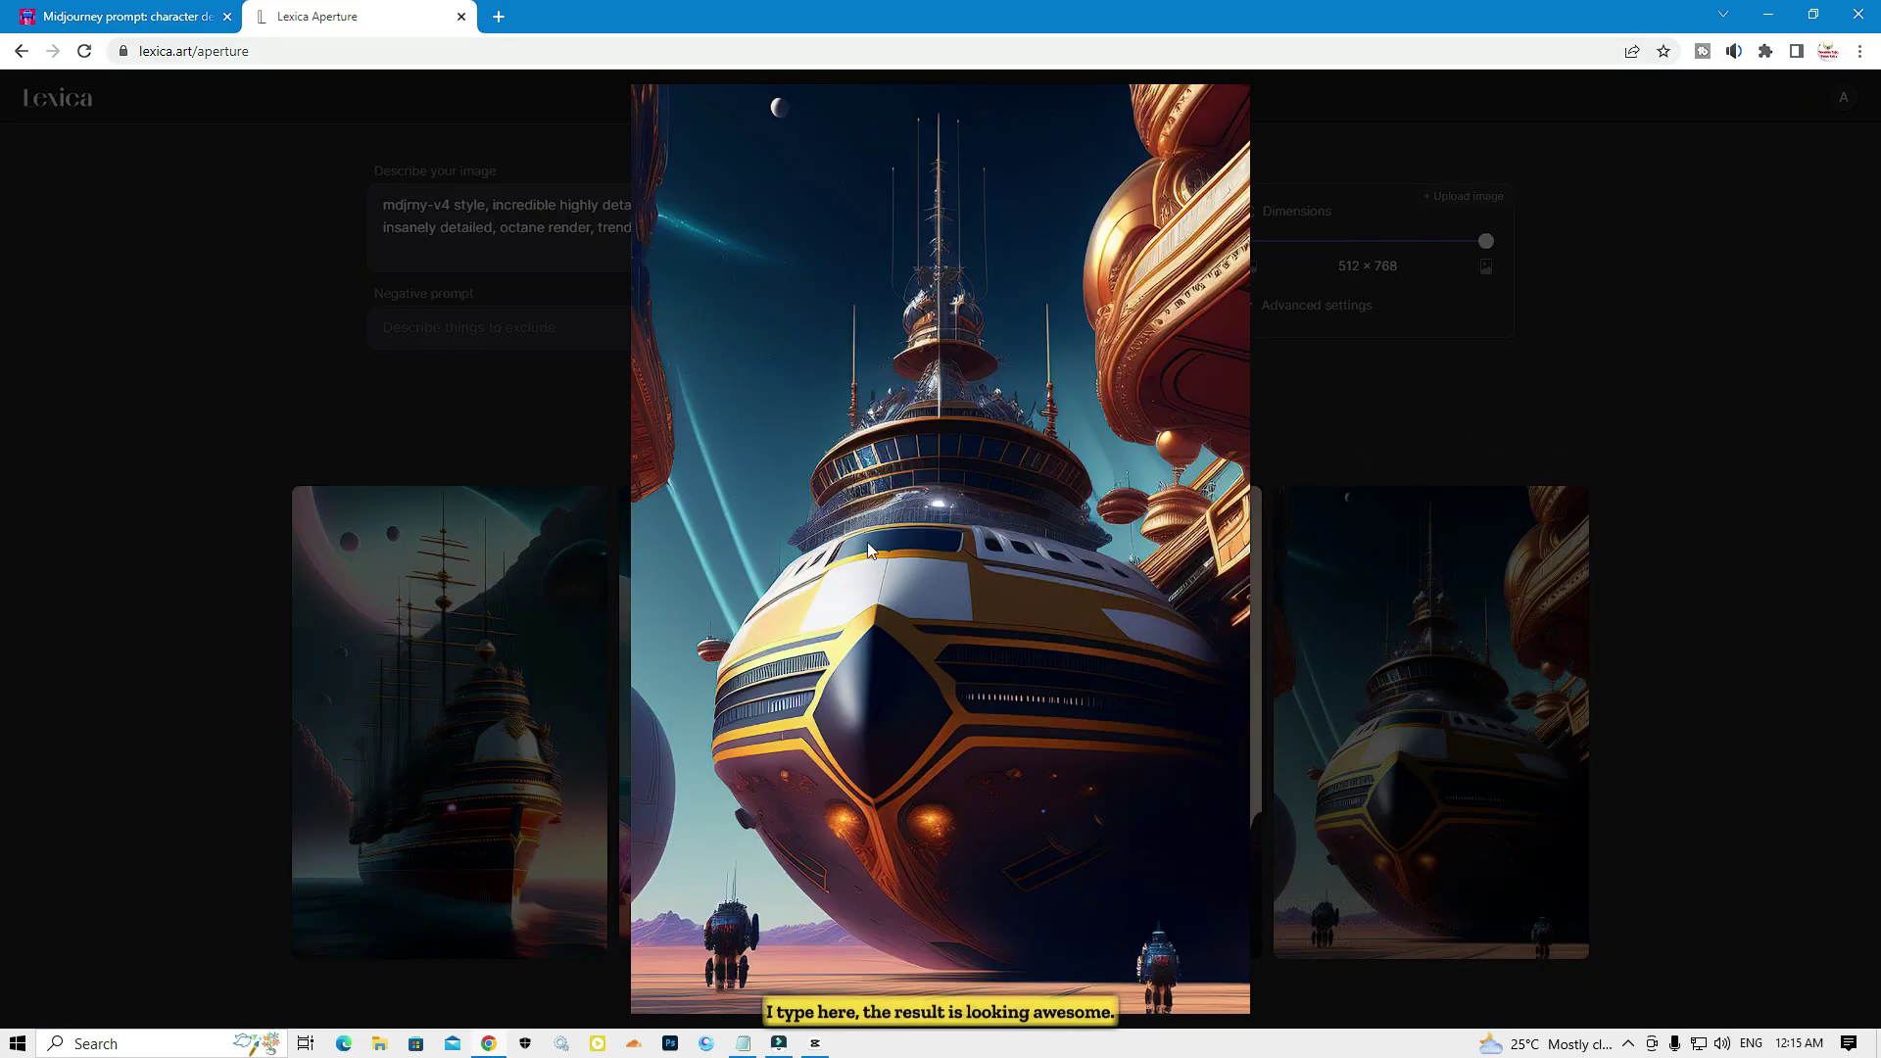
left_click(407, 664)
left_click(408, 664)
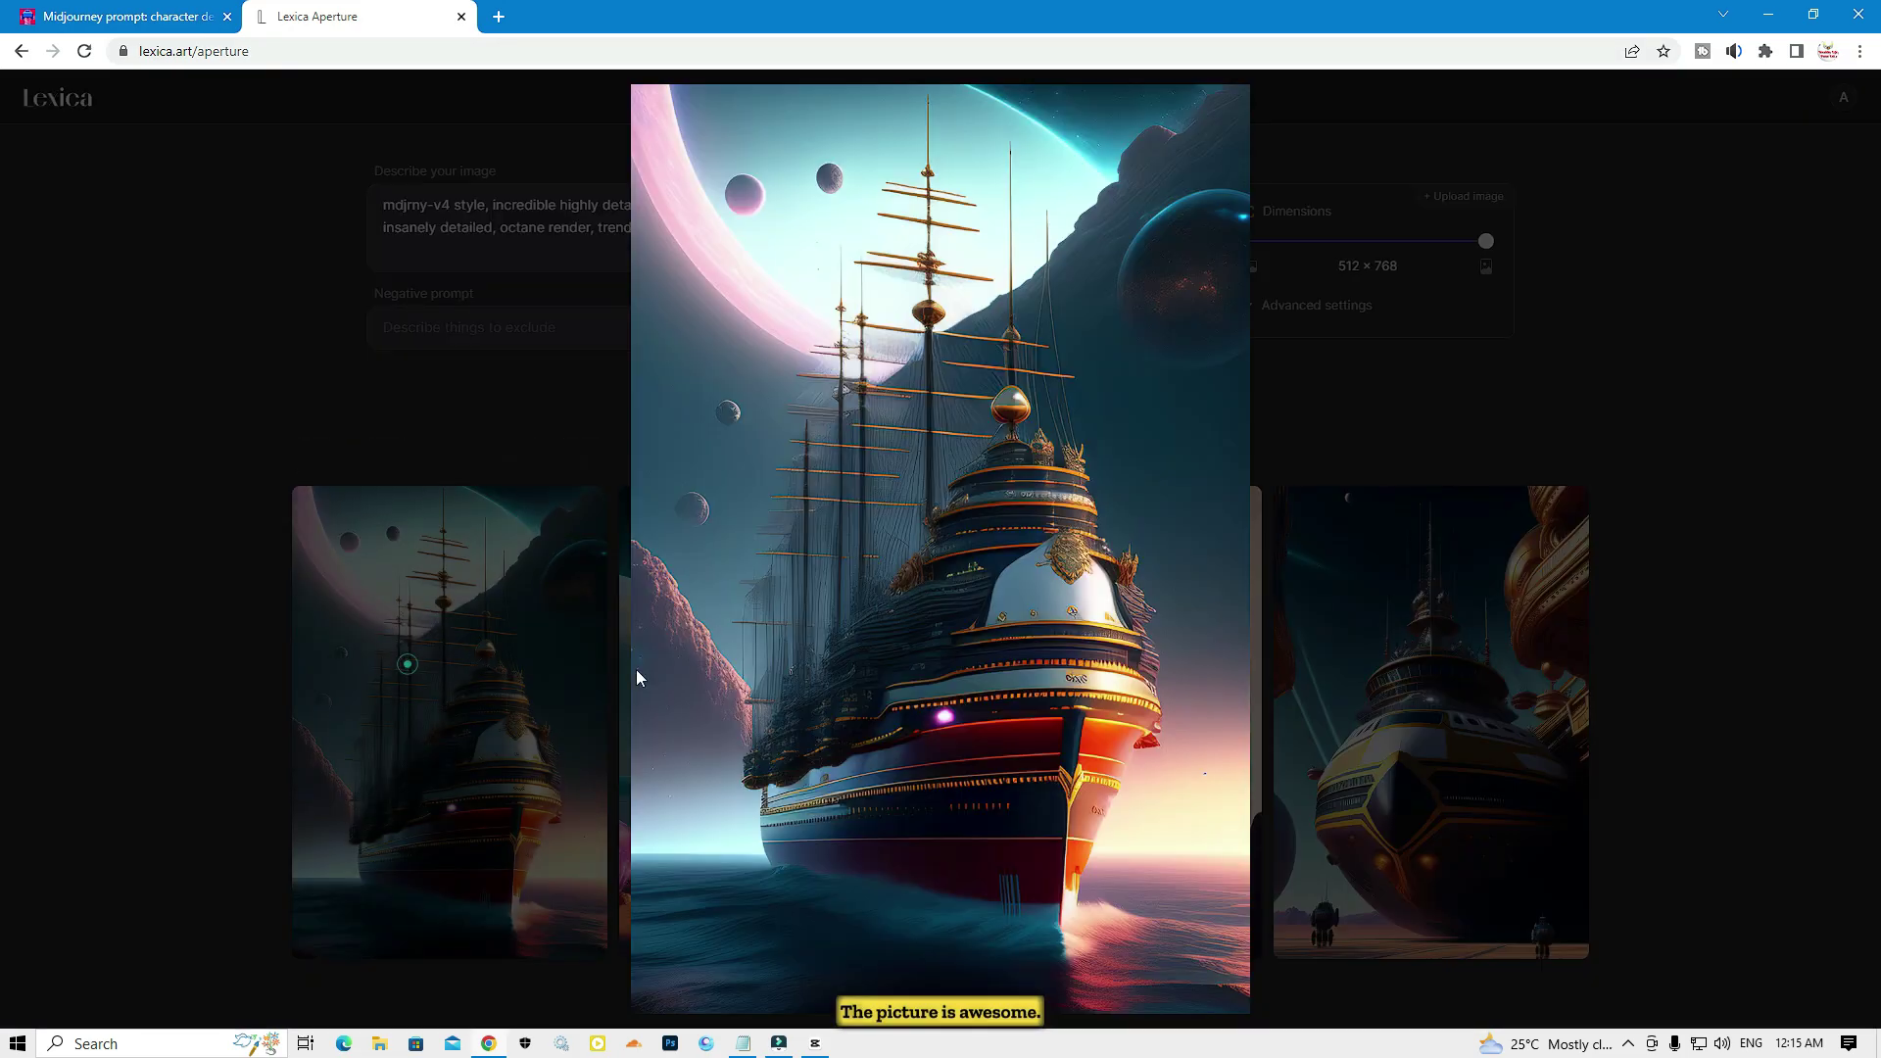
left_click(1761, 238)
Step: Generate a fresh batch of four ship images and preview the fourth one
left_click(1127, 382)
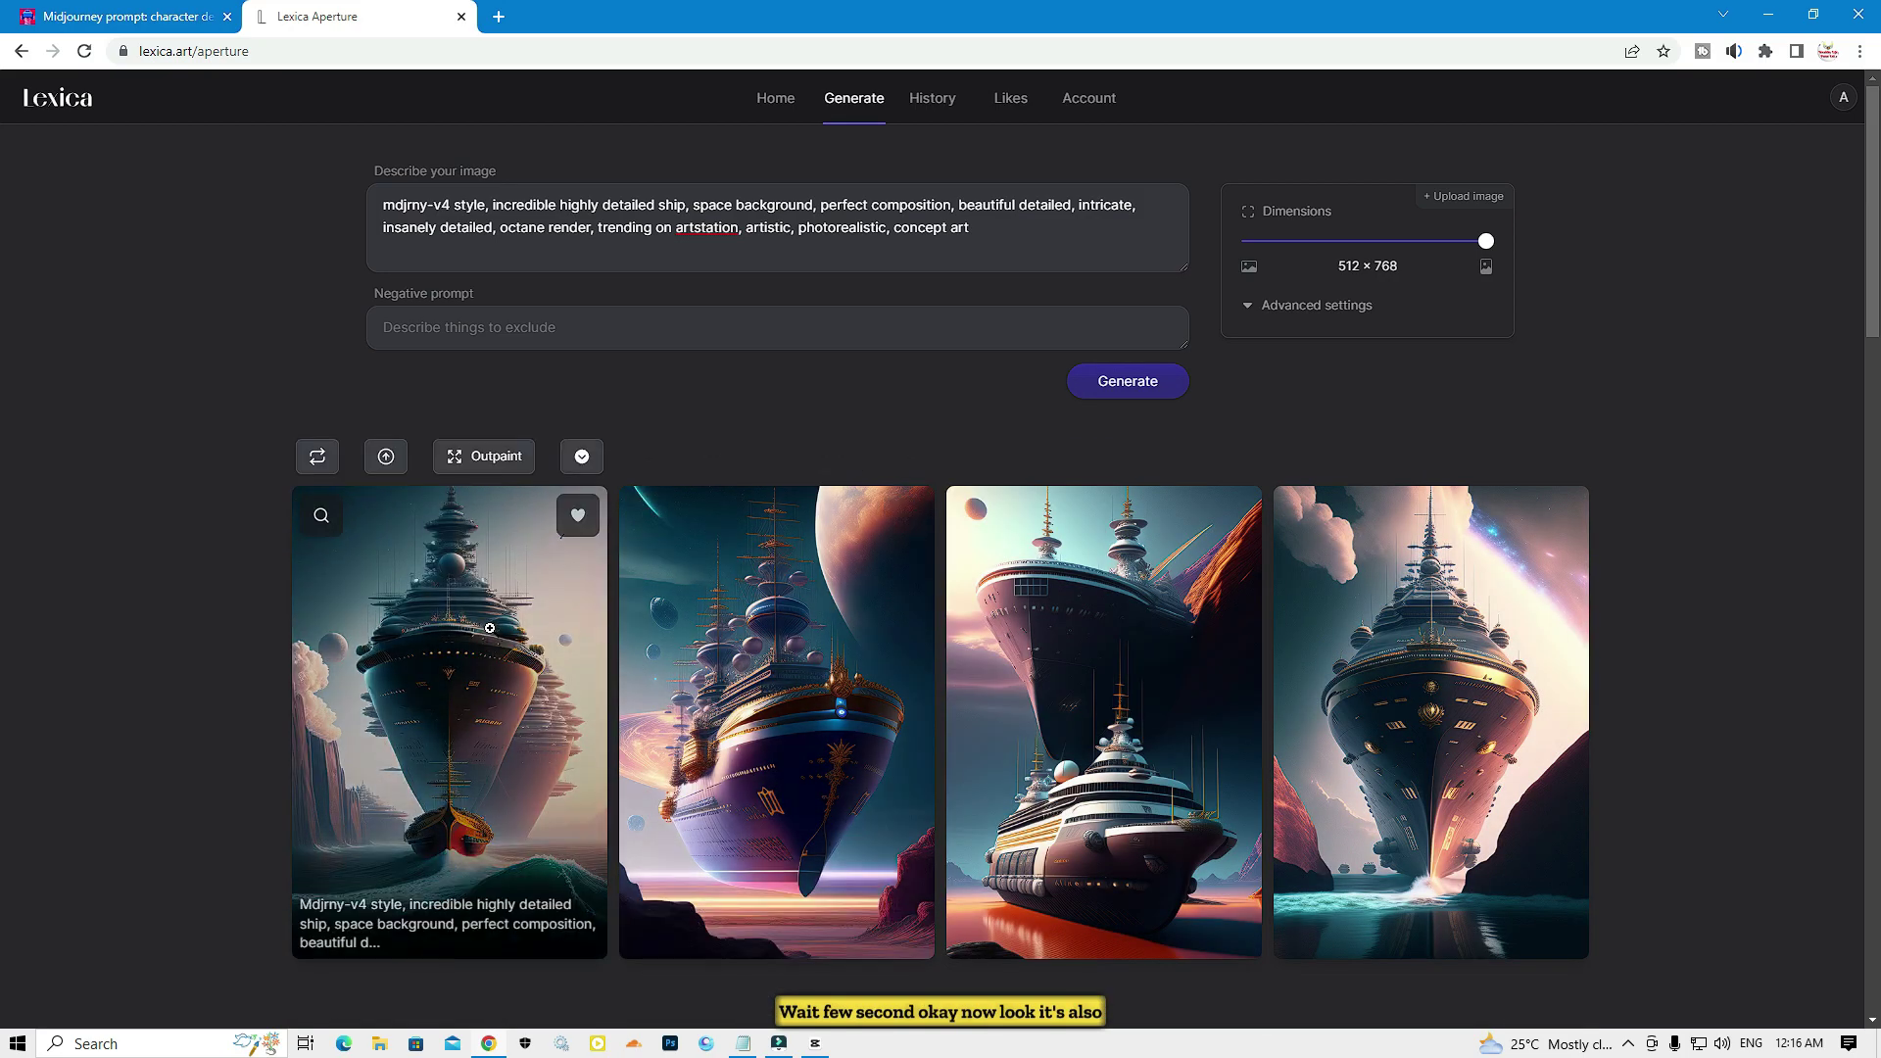
scroll(490, 627, "down", 3)
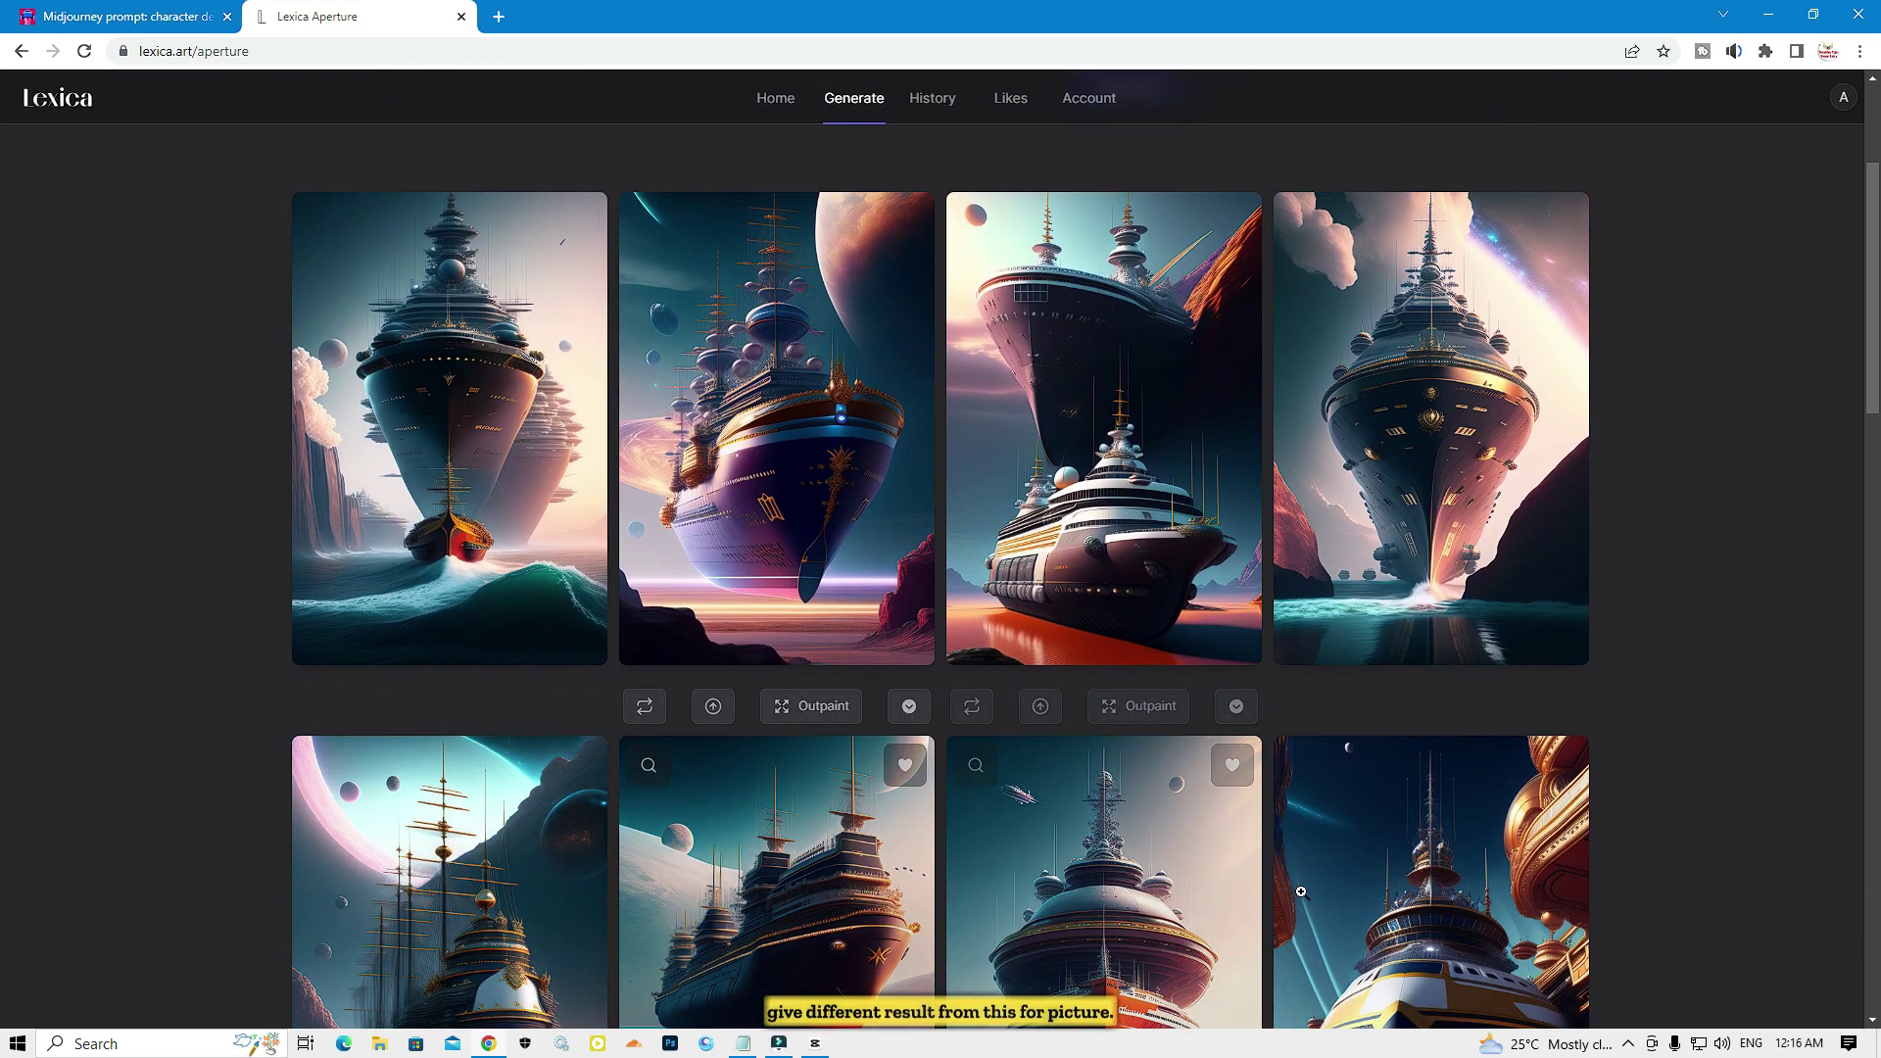
scroll(896, 706, "up", 2)
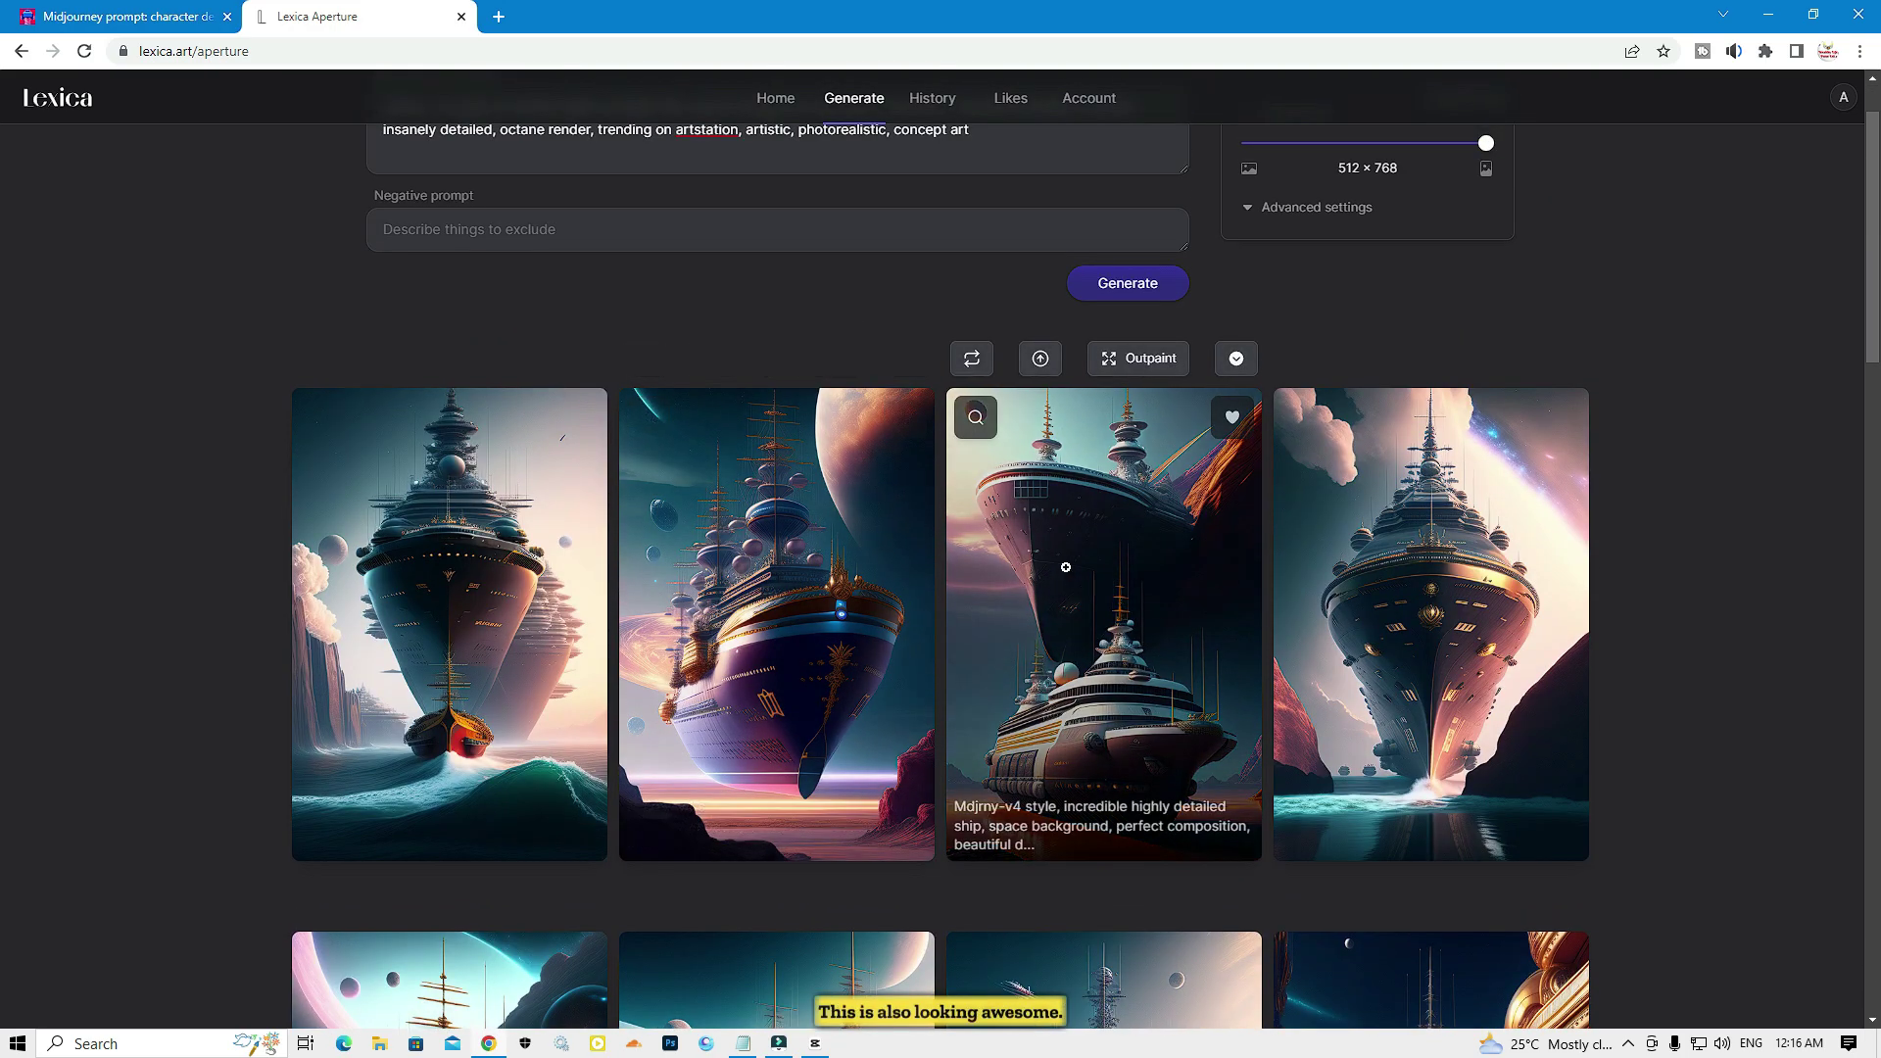
left_click(1346, 639)
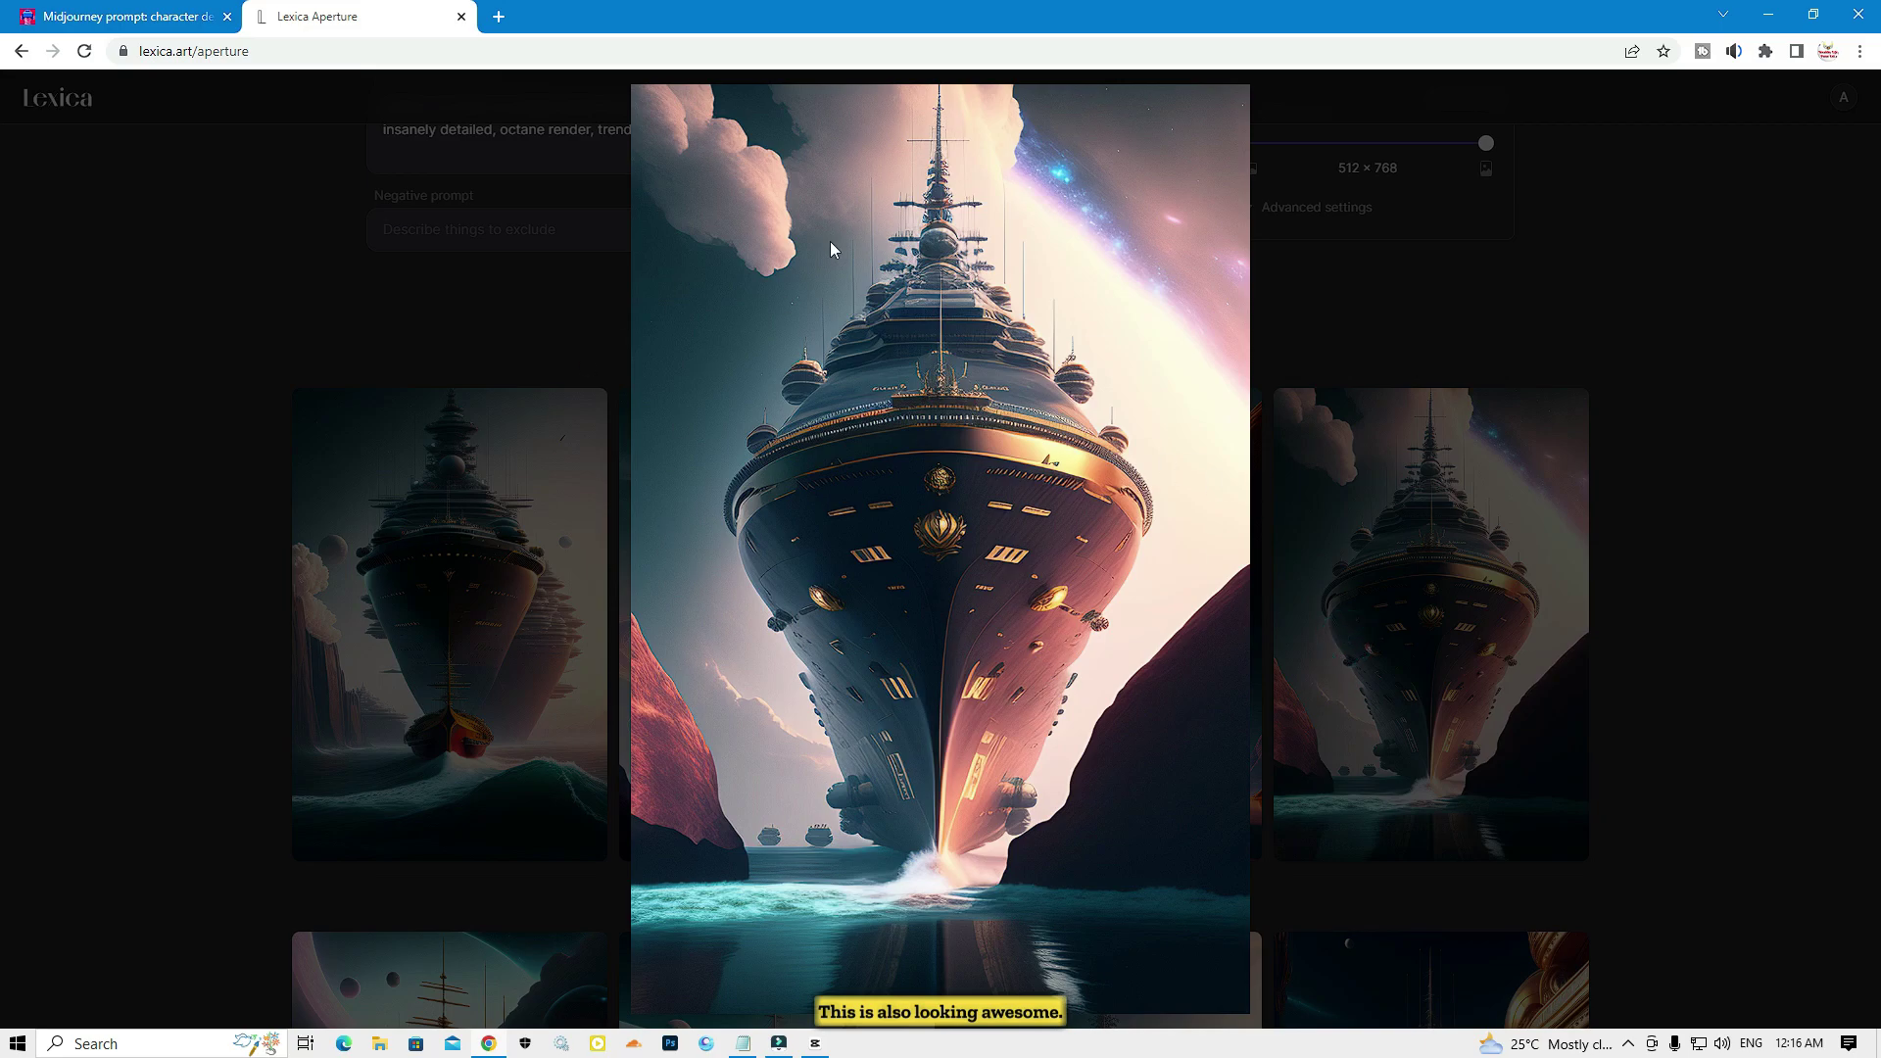
left_click(1739, 210)
Step: Delete the spaceship prompt, leaving the description box empty
scroll(599, 286, "up", 1)
triple_click(1047, 243)
key("ctrl+c")
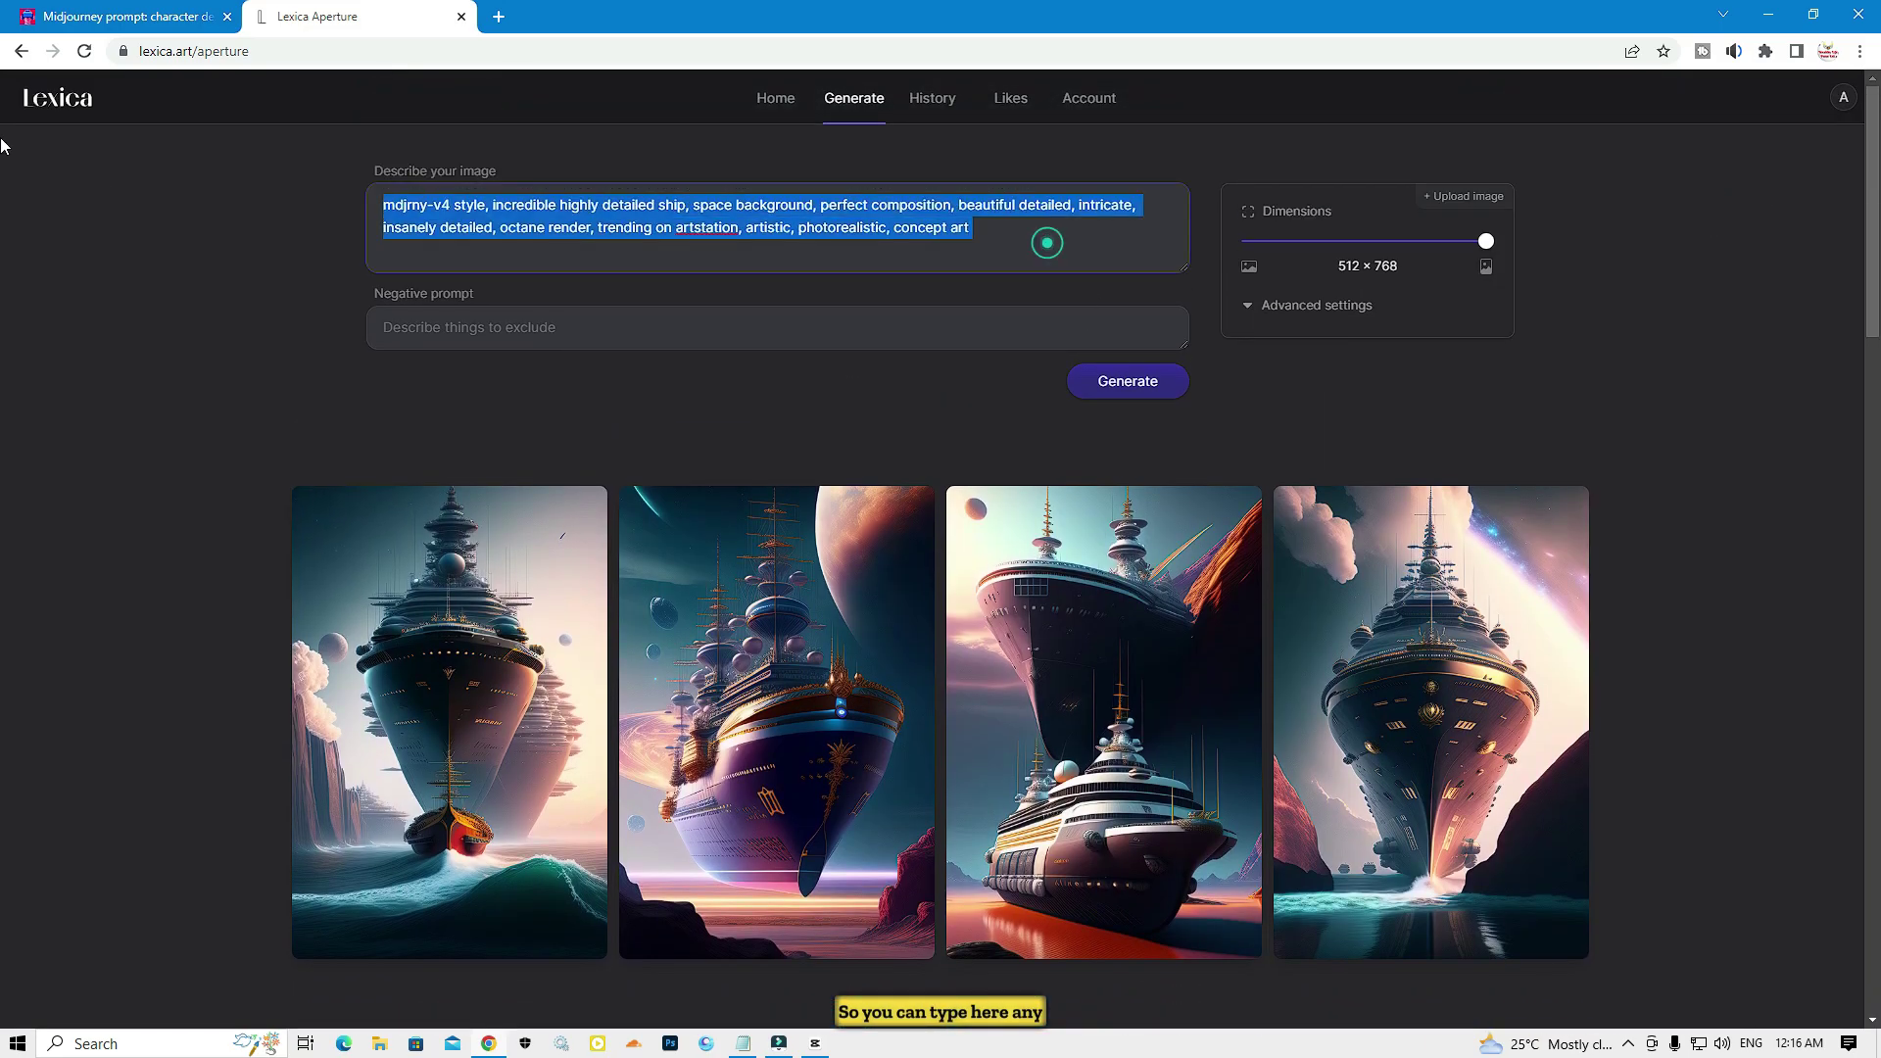
key("BackSpace")
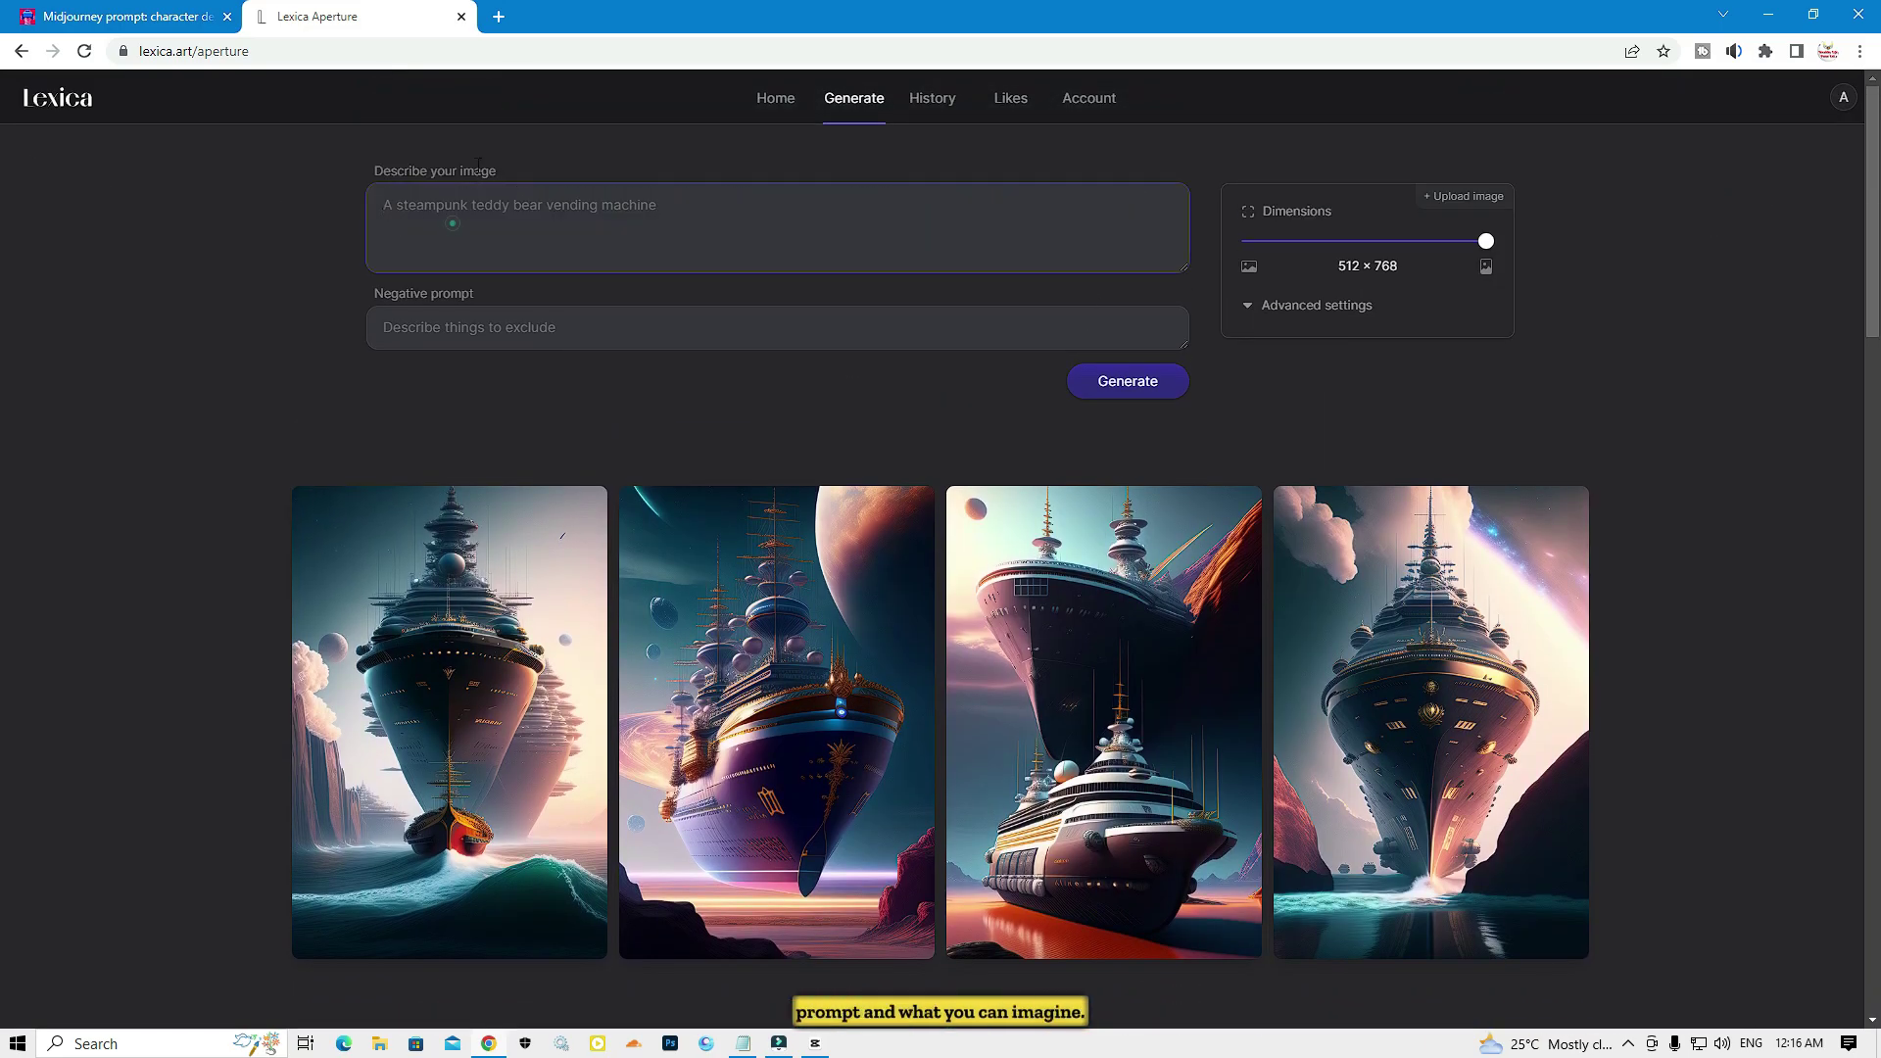
left_click(452, 224)
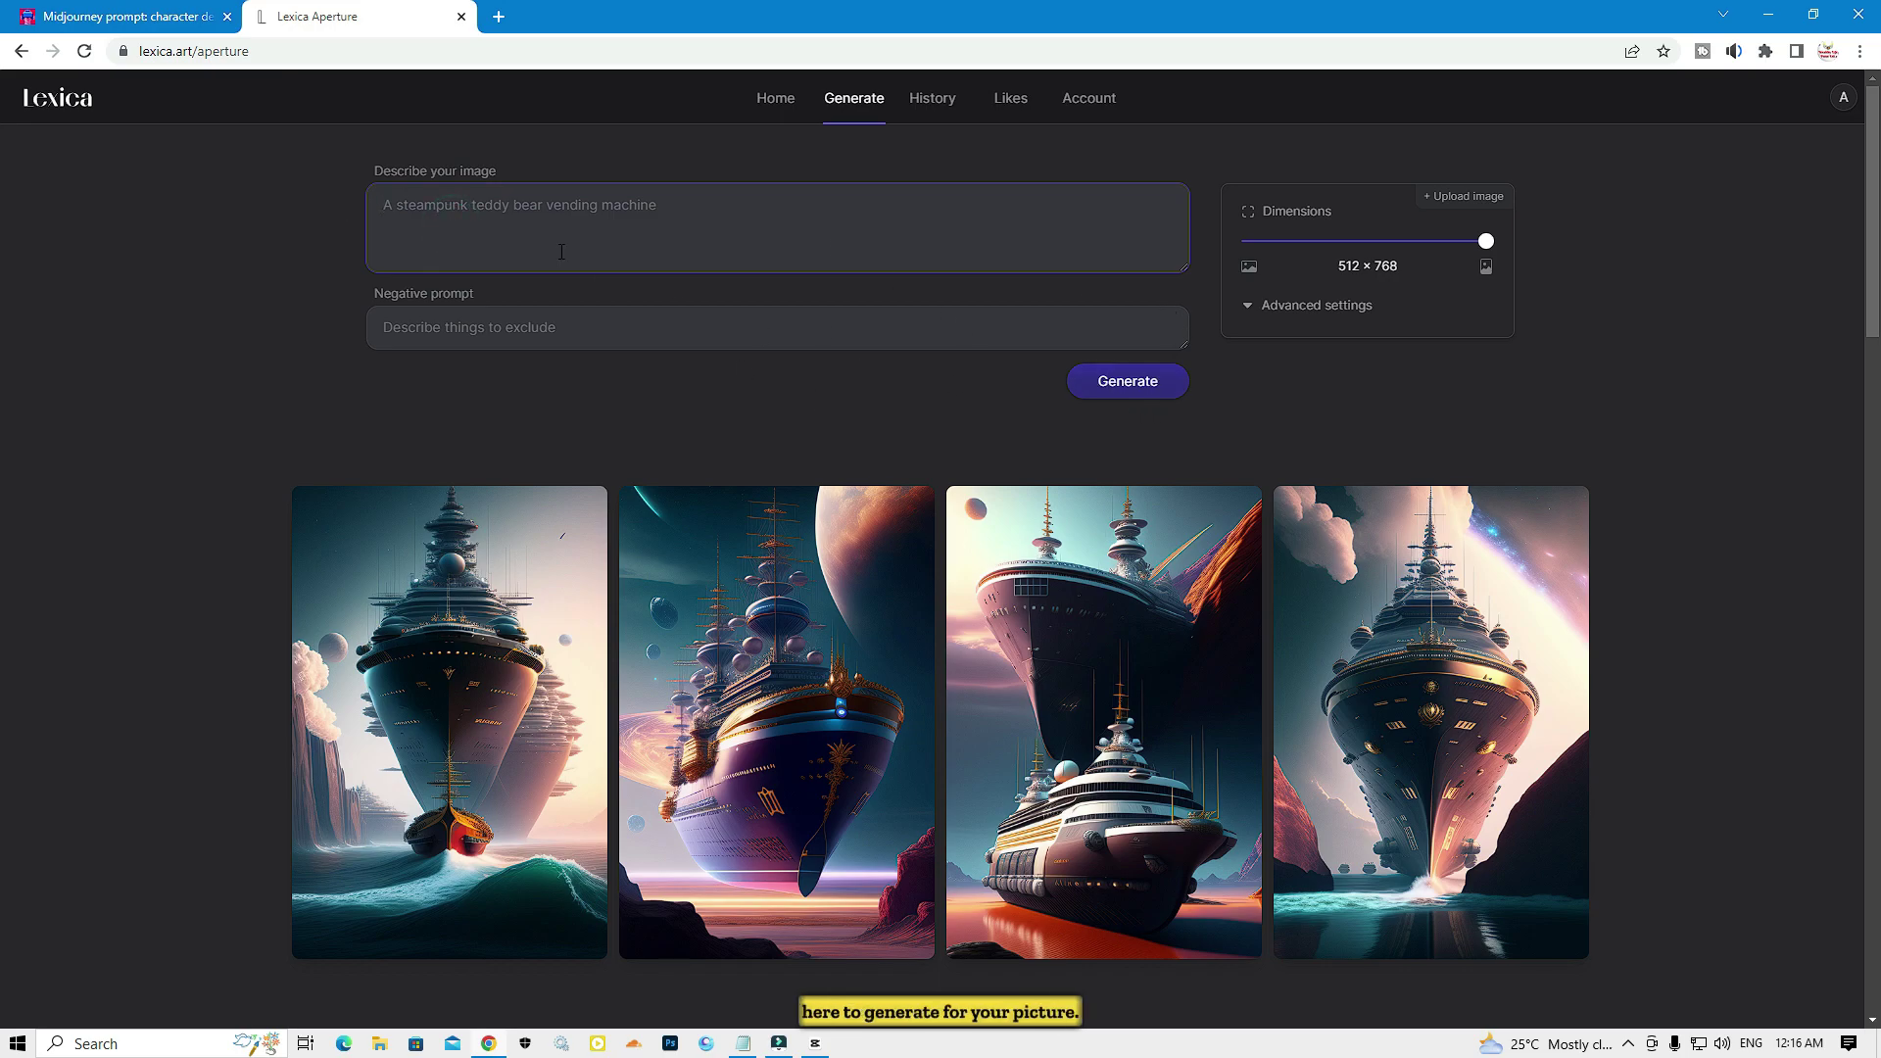
Step: Search the home page image library using the pasted spaceship prompt
left_click(797, 98)
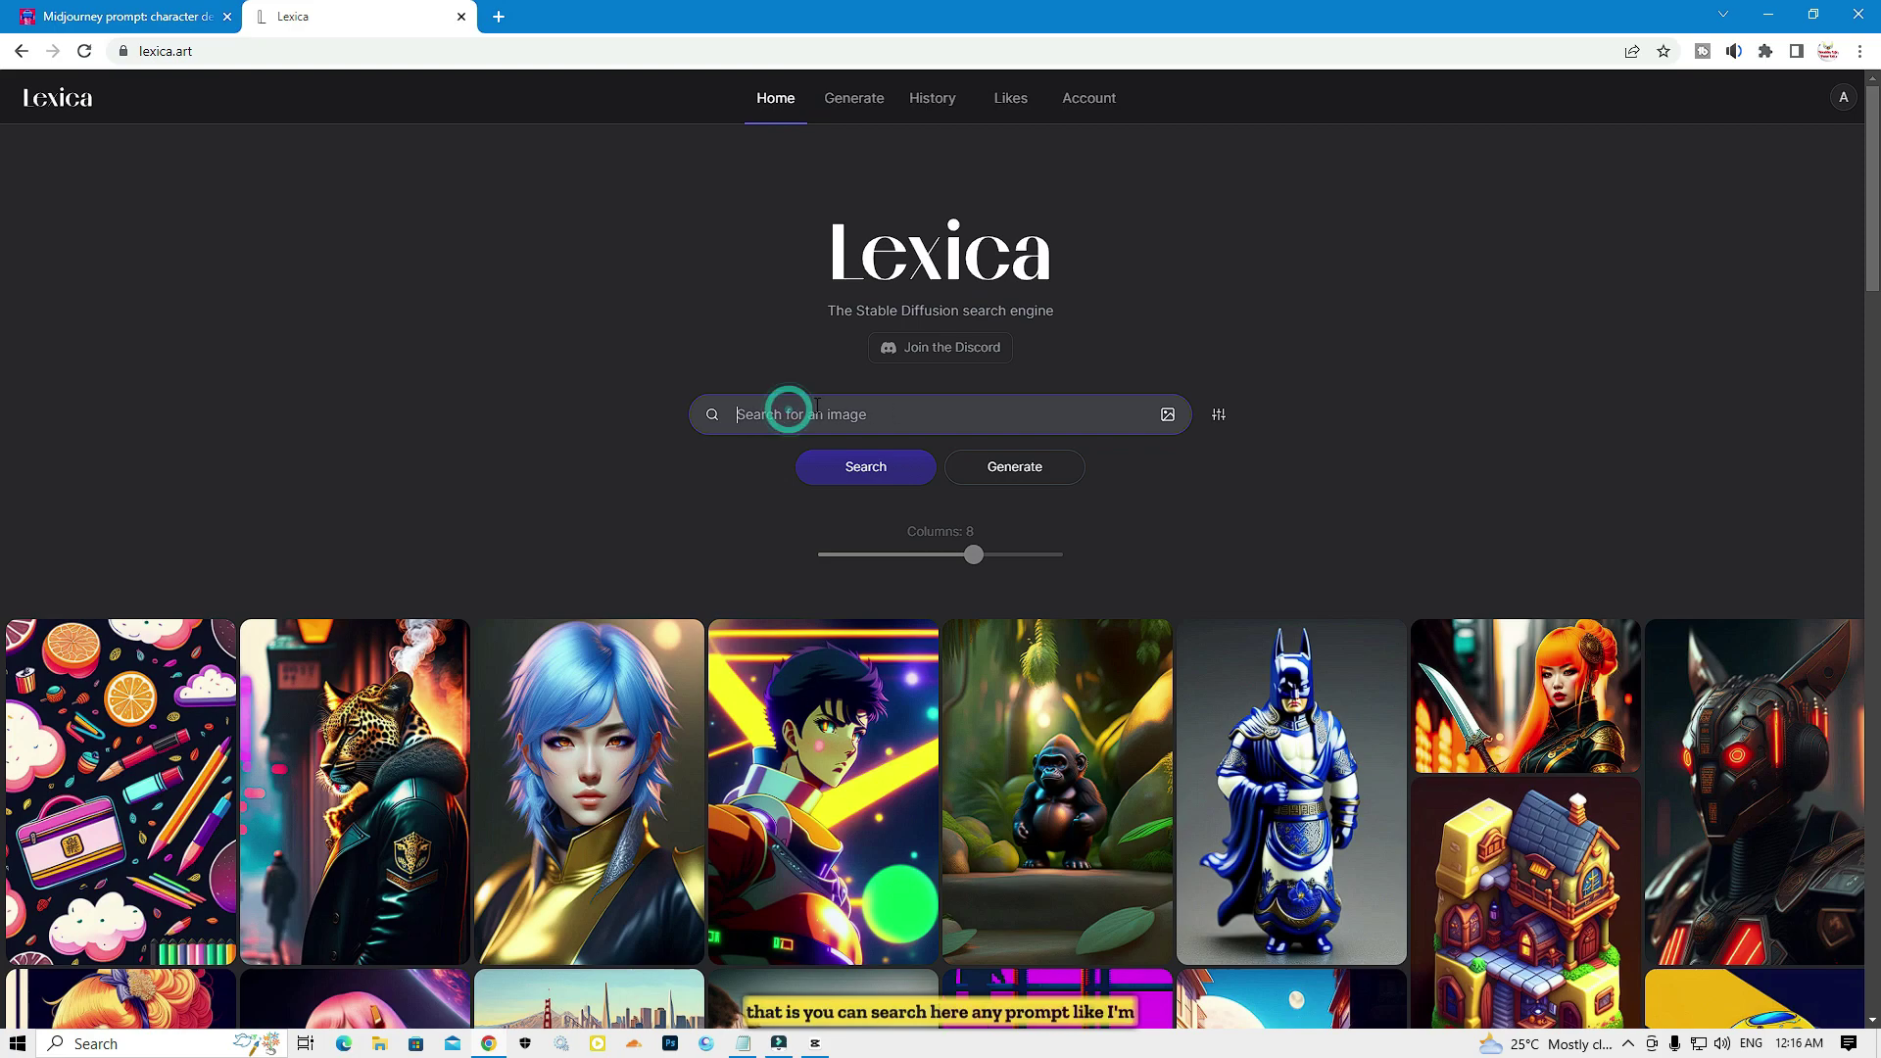
key("ctrl+v")
left_click(868, 468)
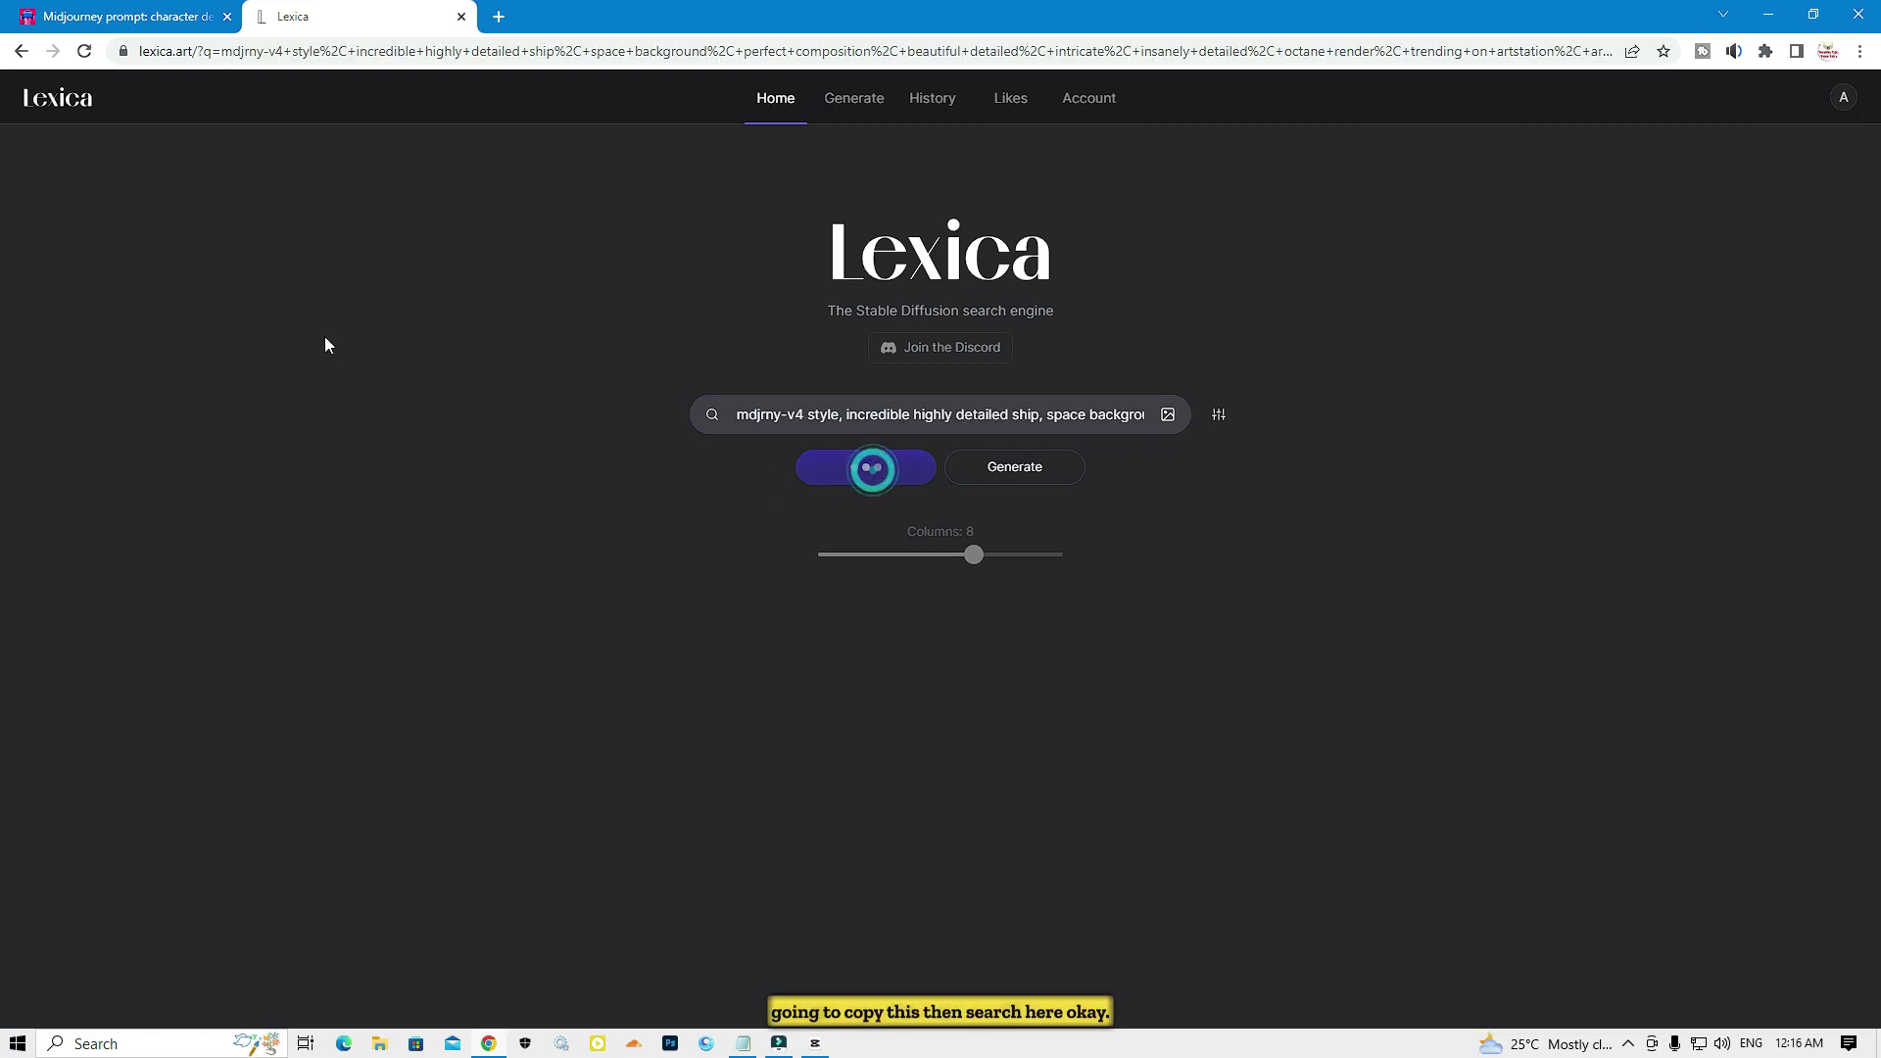
Step: Scroll the 1,978 ship results and open the glowing mechanic gauntlet image's details
scroll(1477, 294, "down", 3)
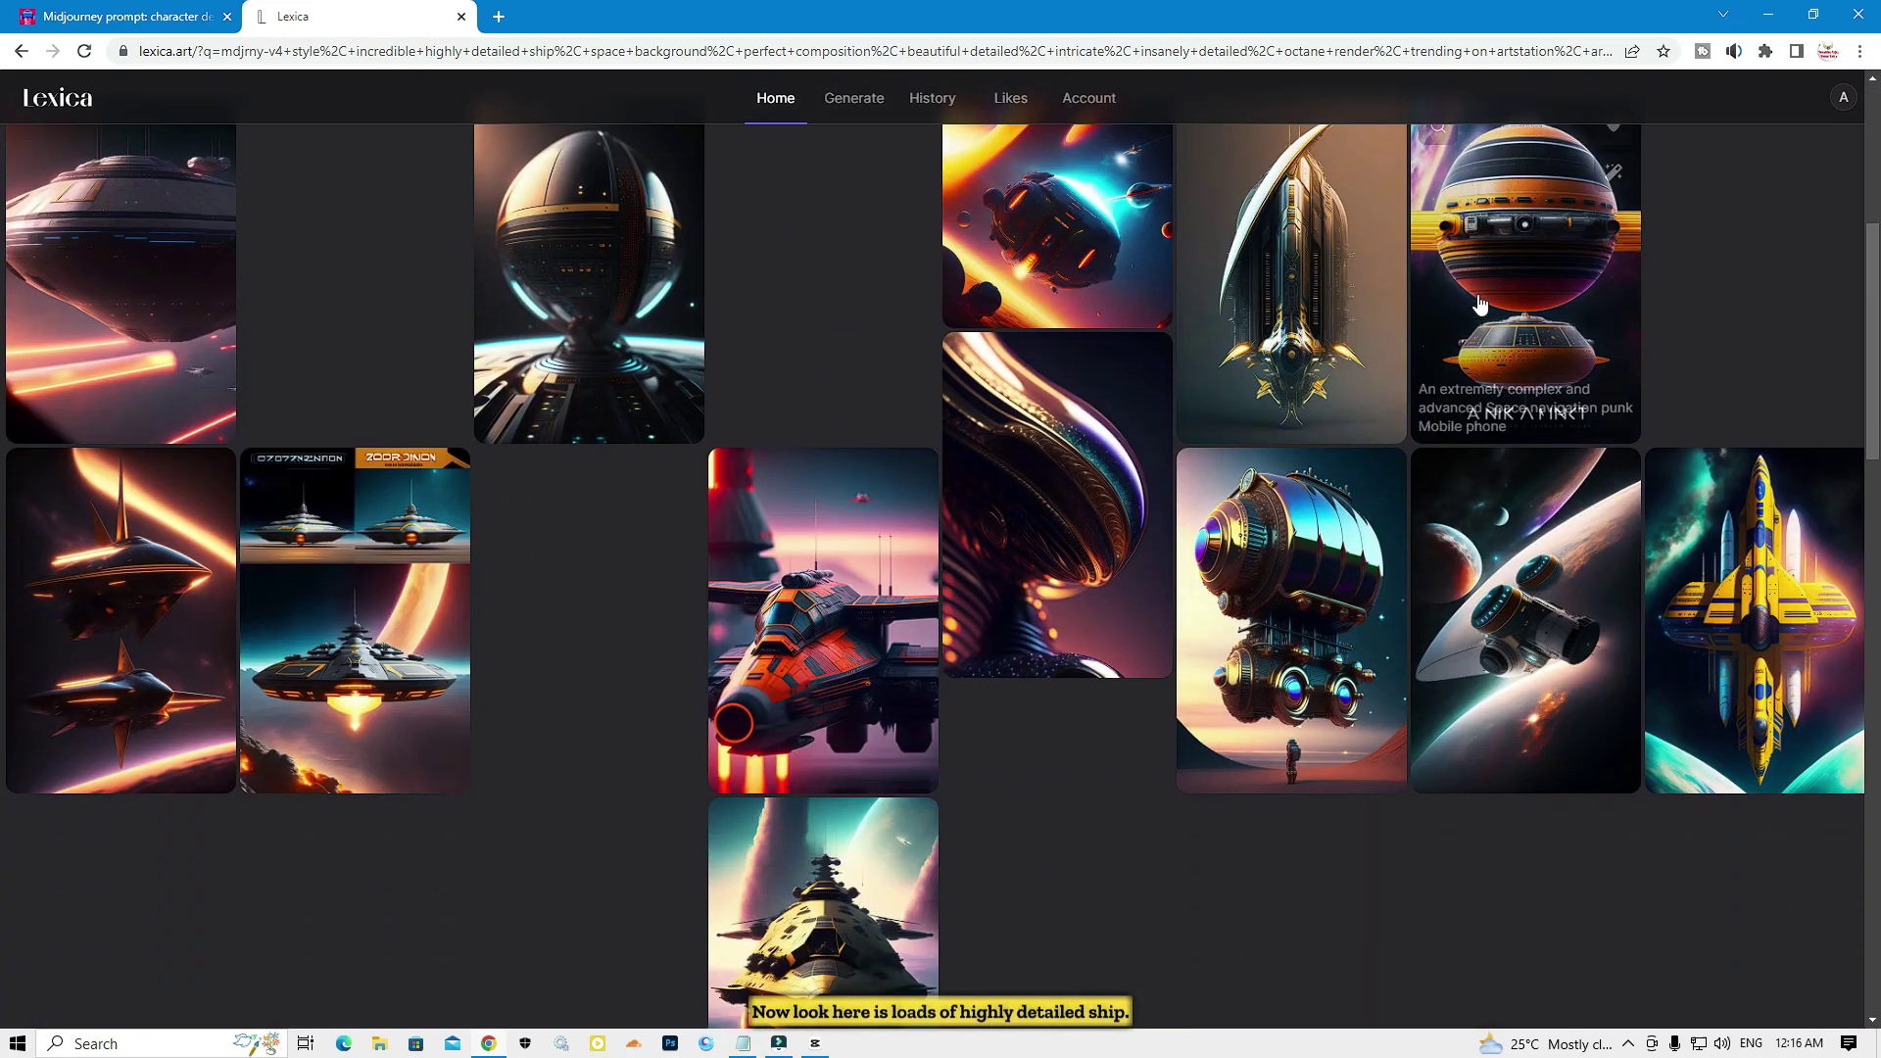
scroll(533, 409, "up", 2)
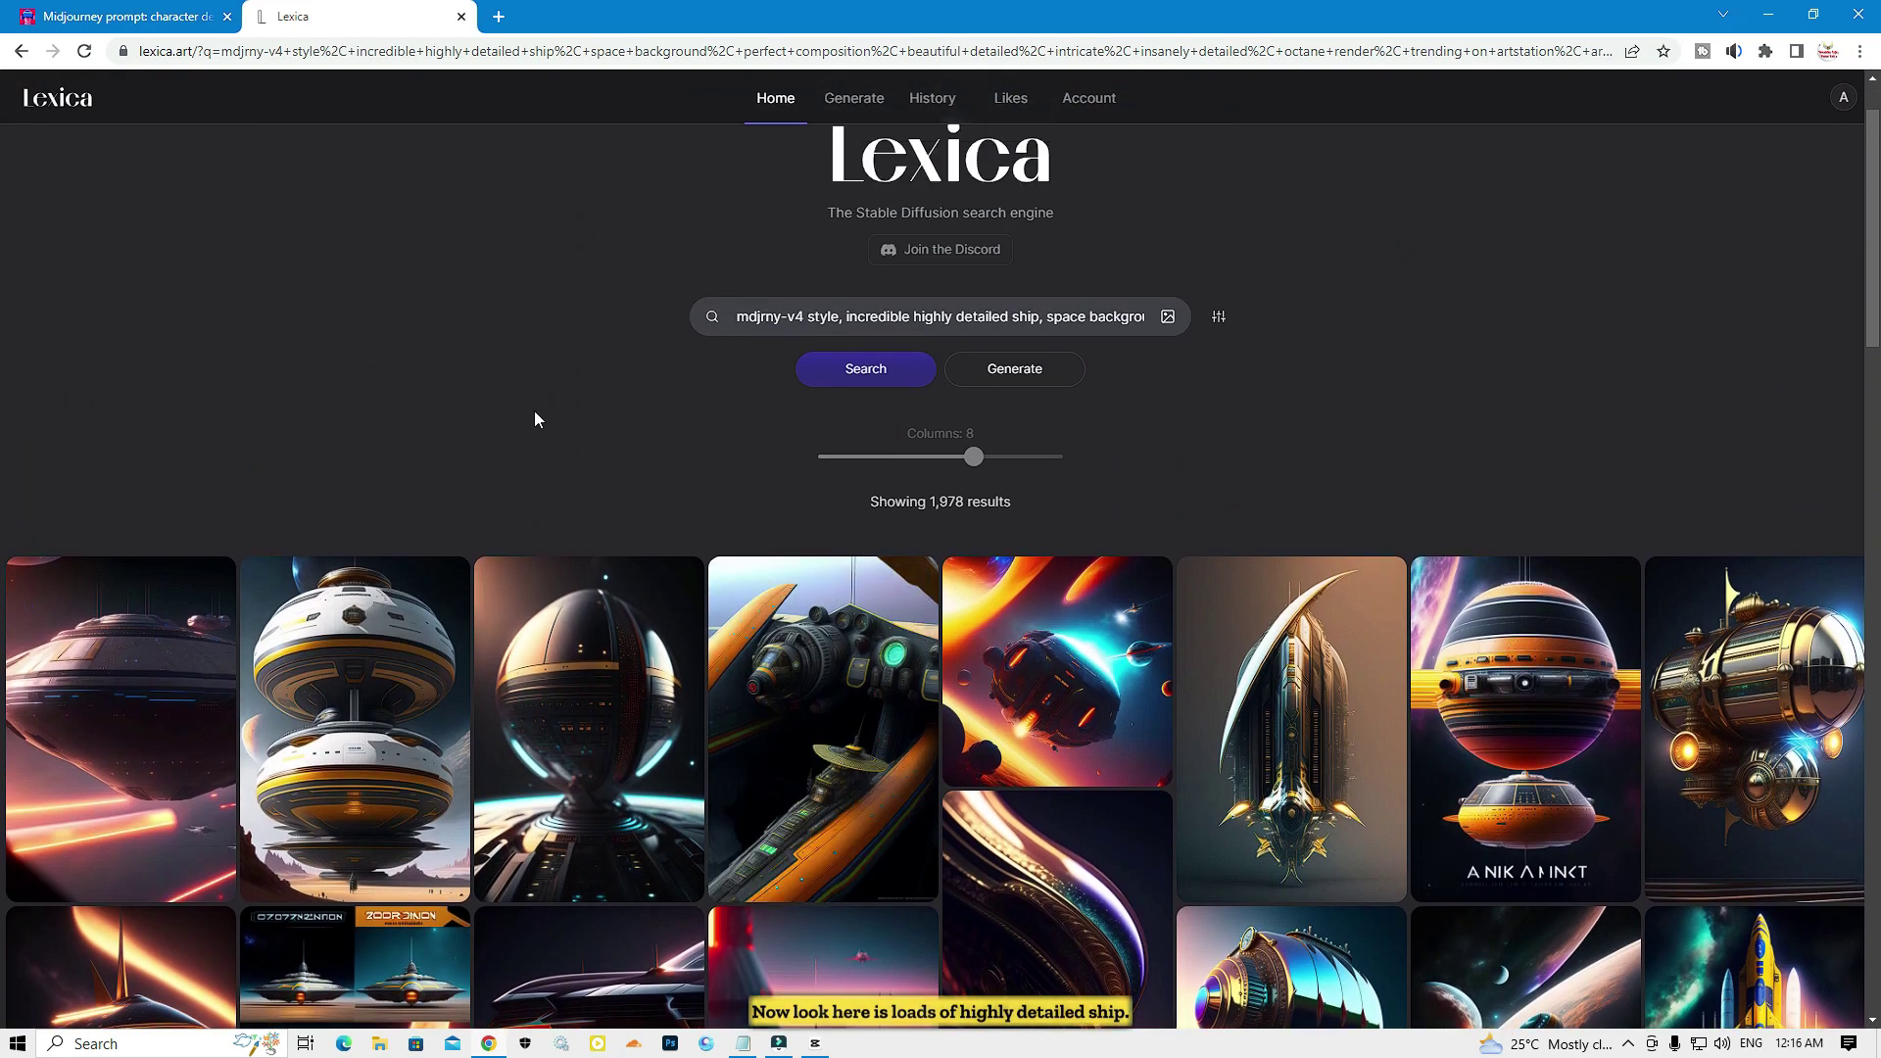
scroll(588, 387, "down", 1)
scroll(587, 387, "down", 2)
scroll(646, 392, "up", 3)
scroll(720, 397, "down", 5)
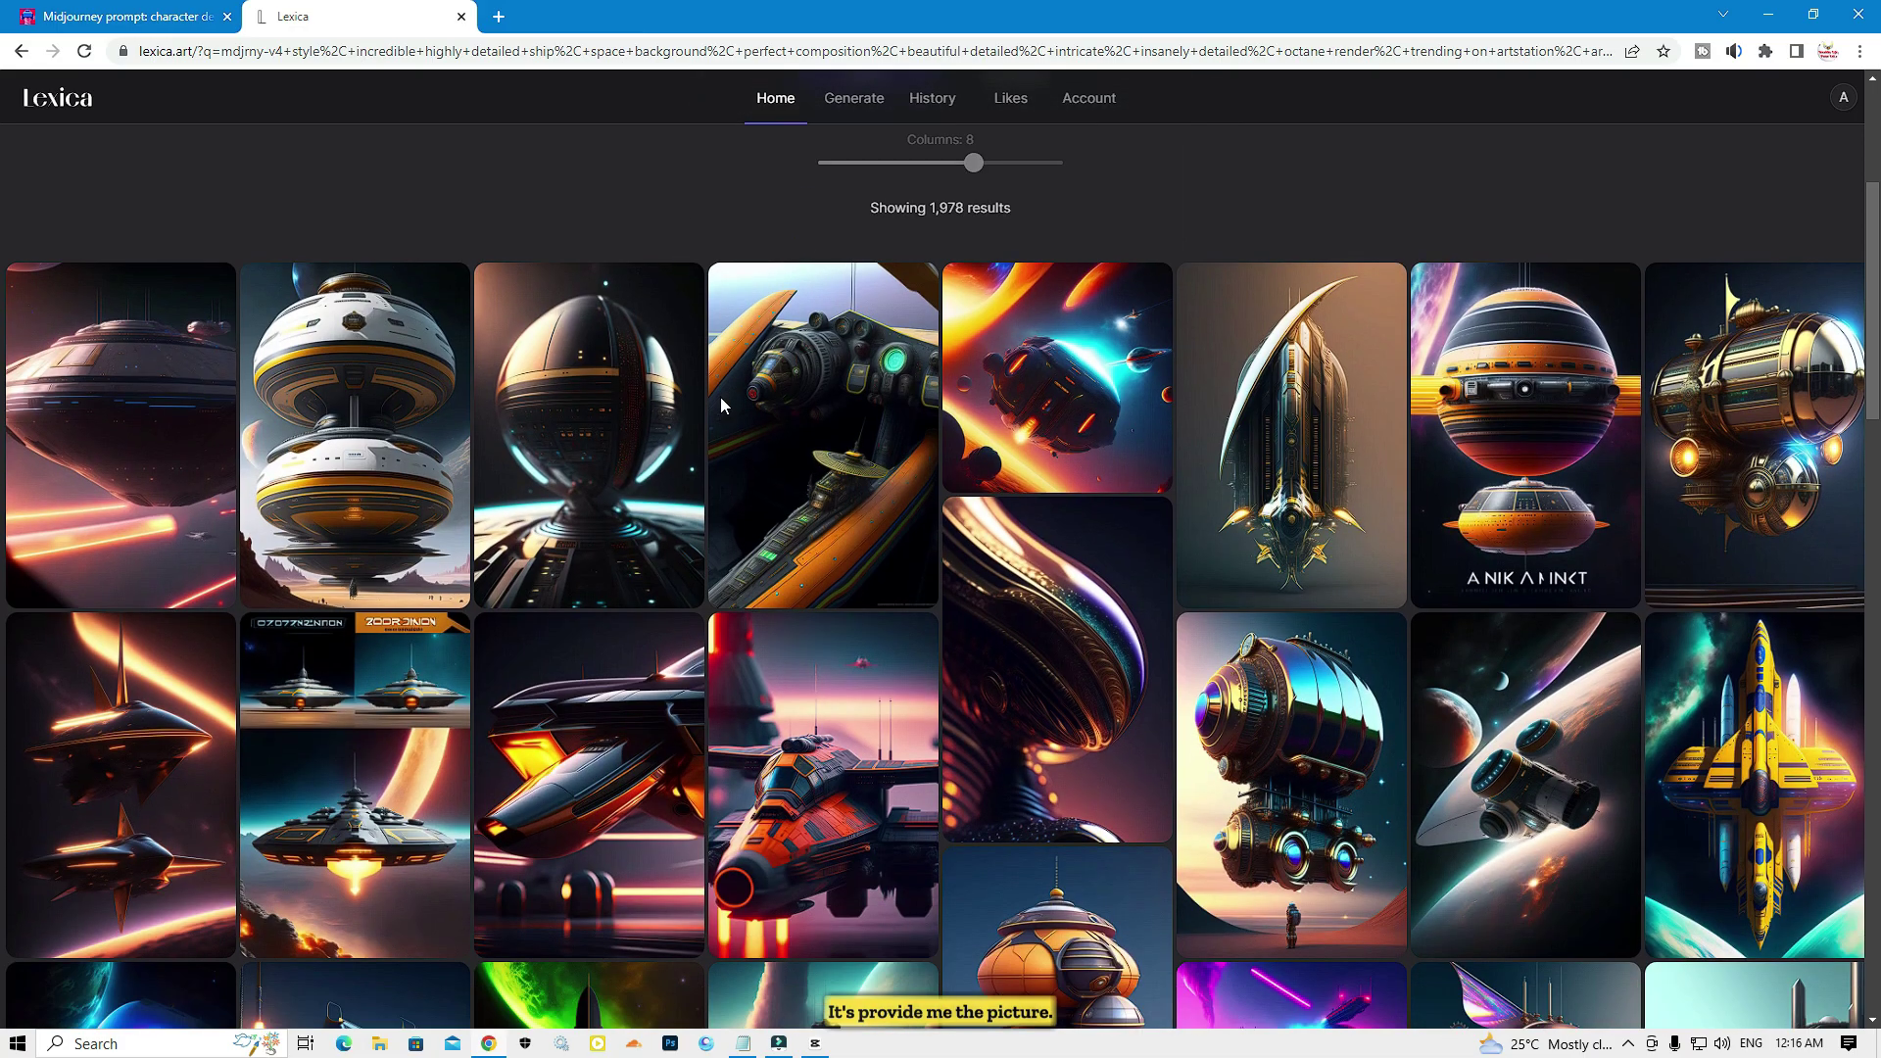
scroll(720, 402, "down", 15)
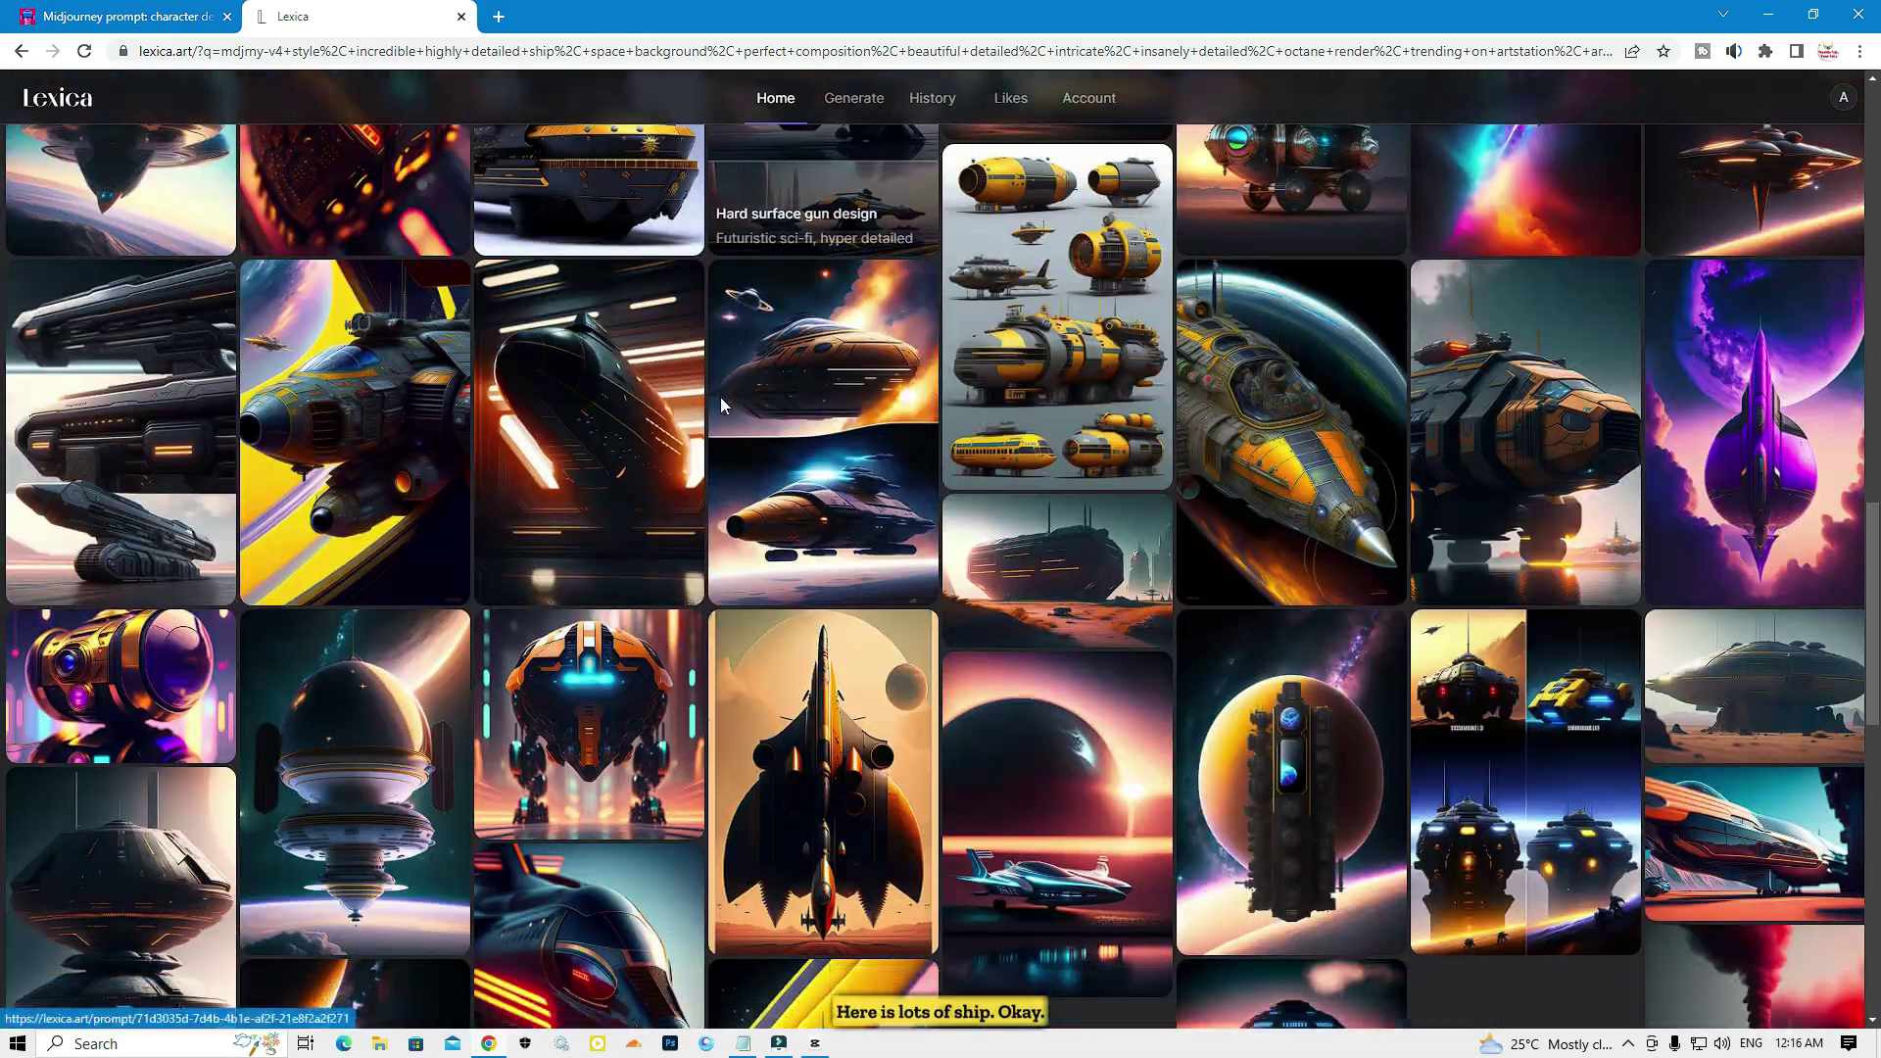
scroll(724, 412, "down", 10)
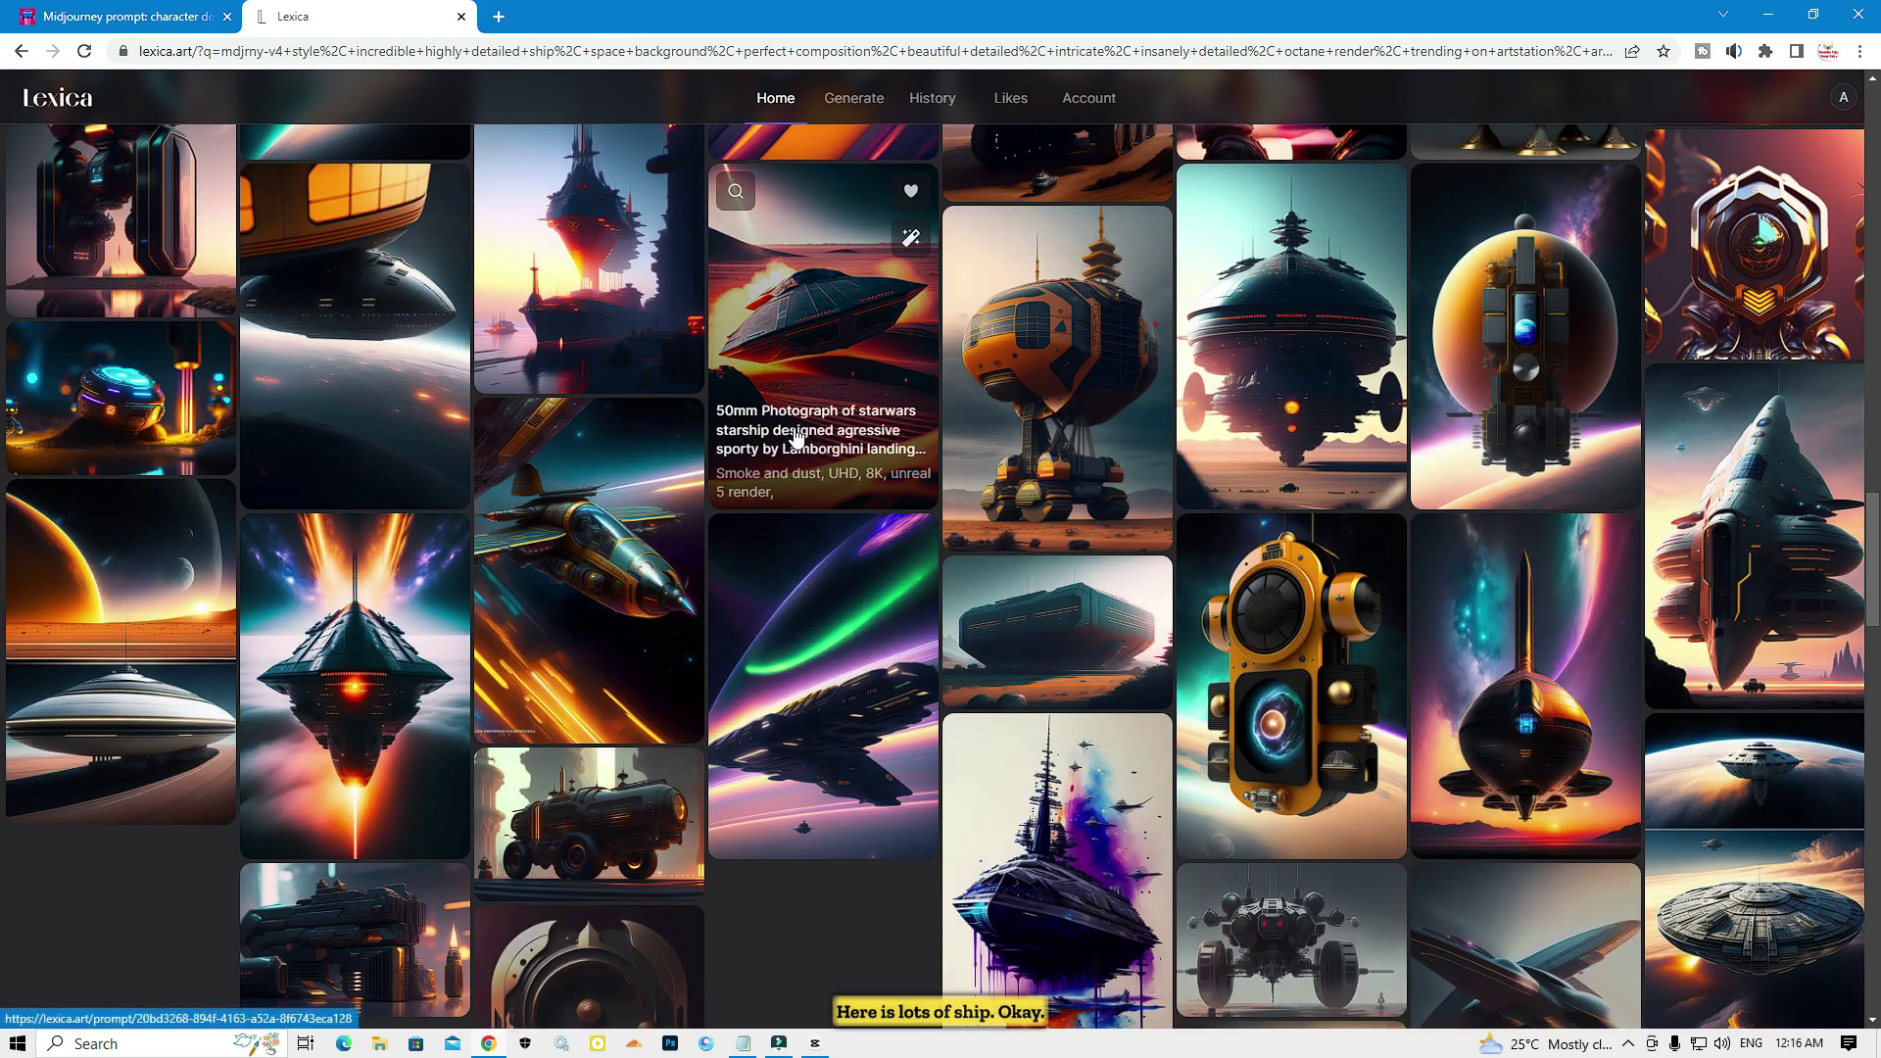
scroll(932, 463, "down", 5)
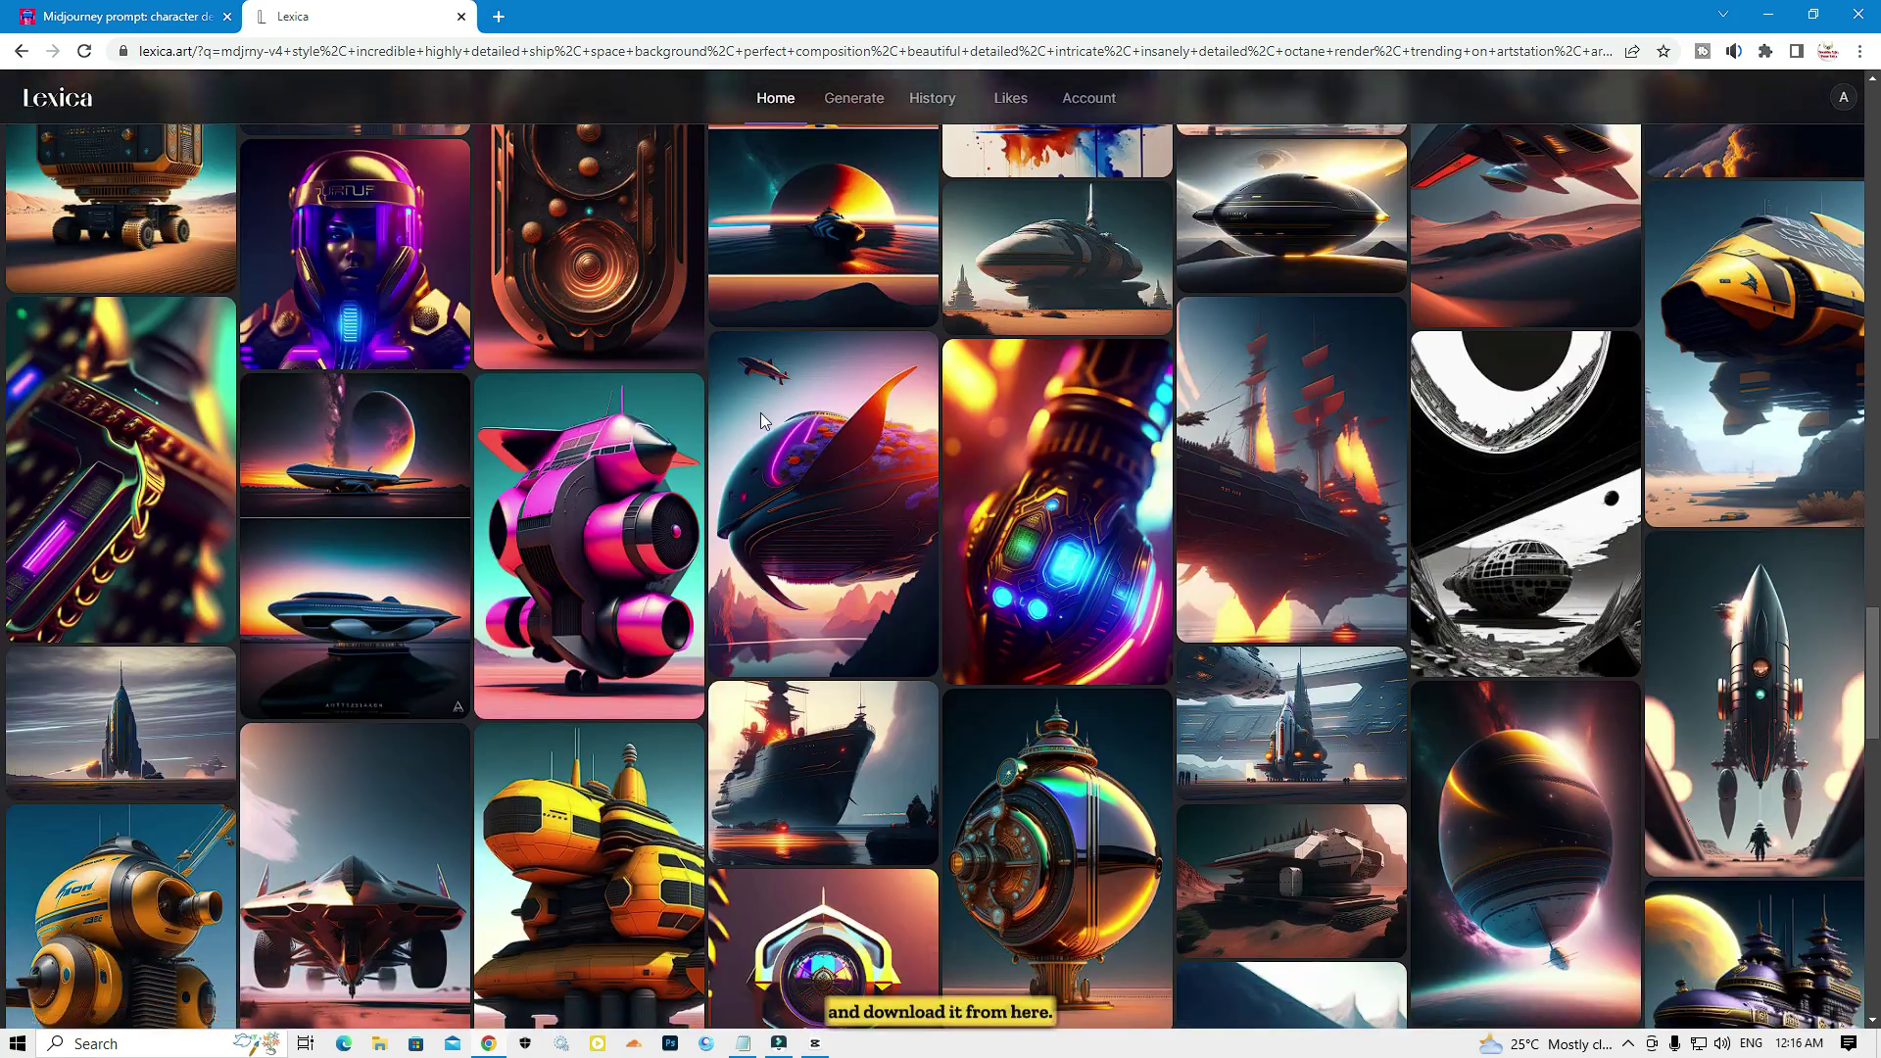
left_click(1040, 519)
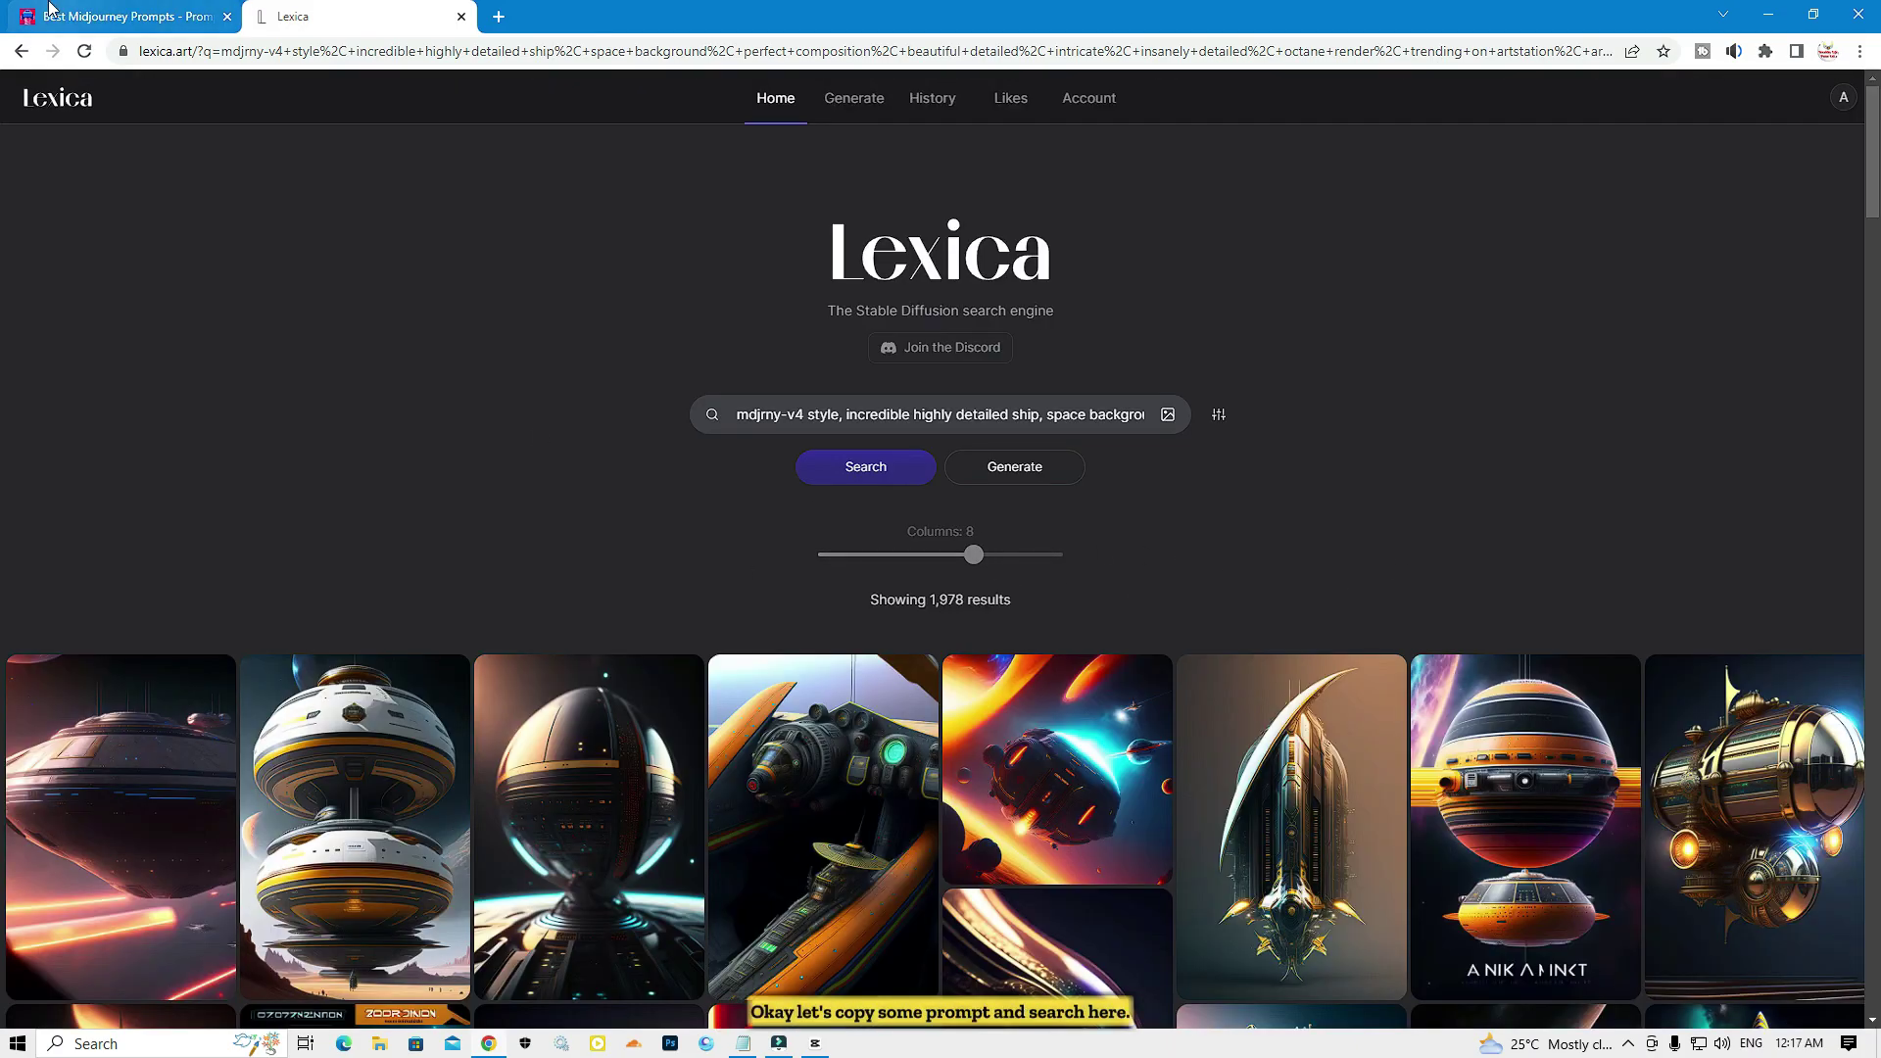
Step: Copy the aerial giant fish tank tower prompt from PromptHero, then return to Lexica's search box
left_click(49, 8)
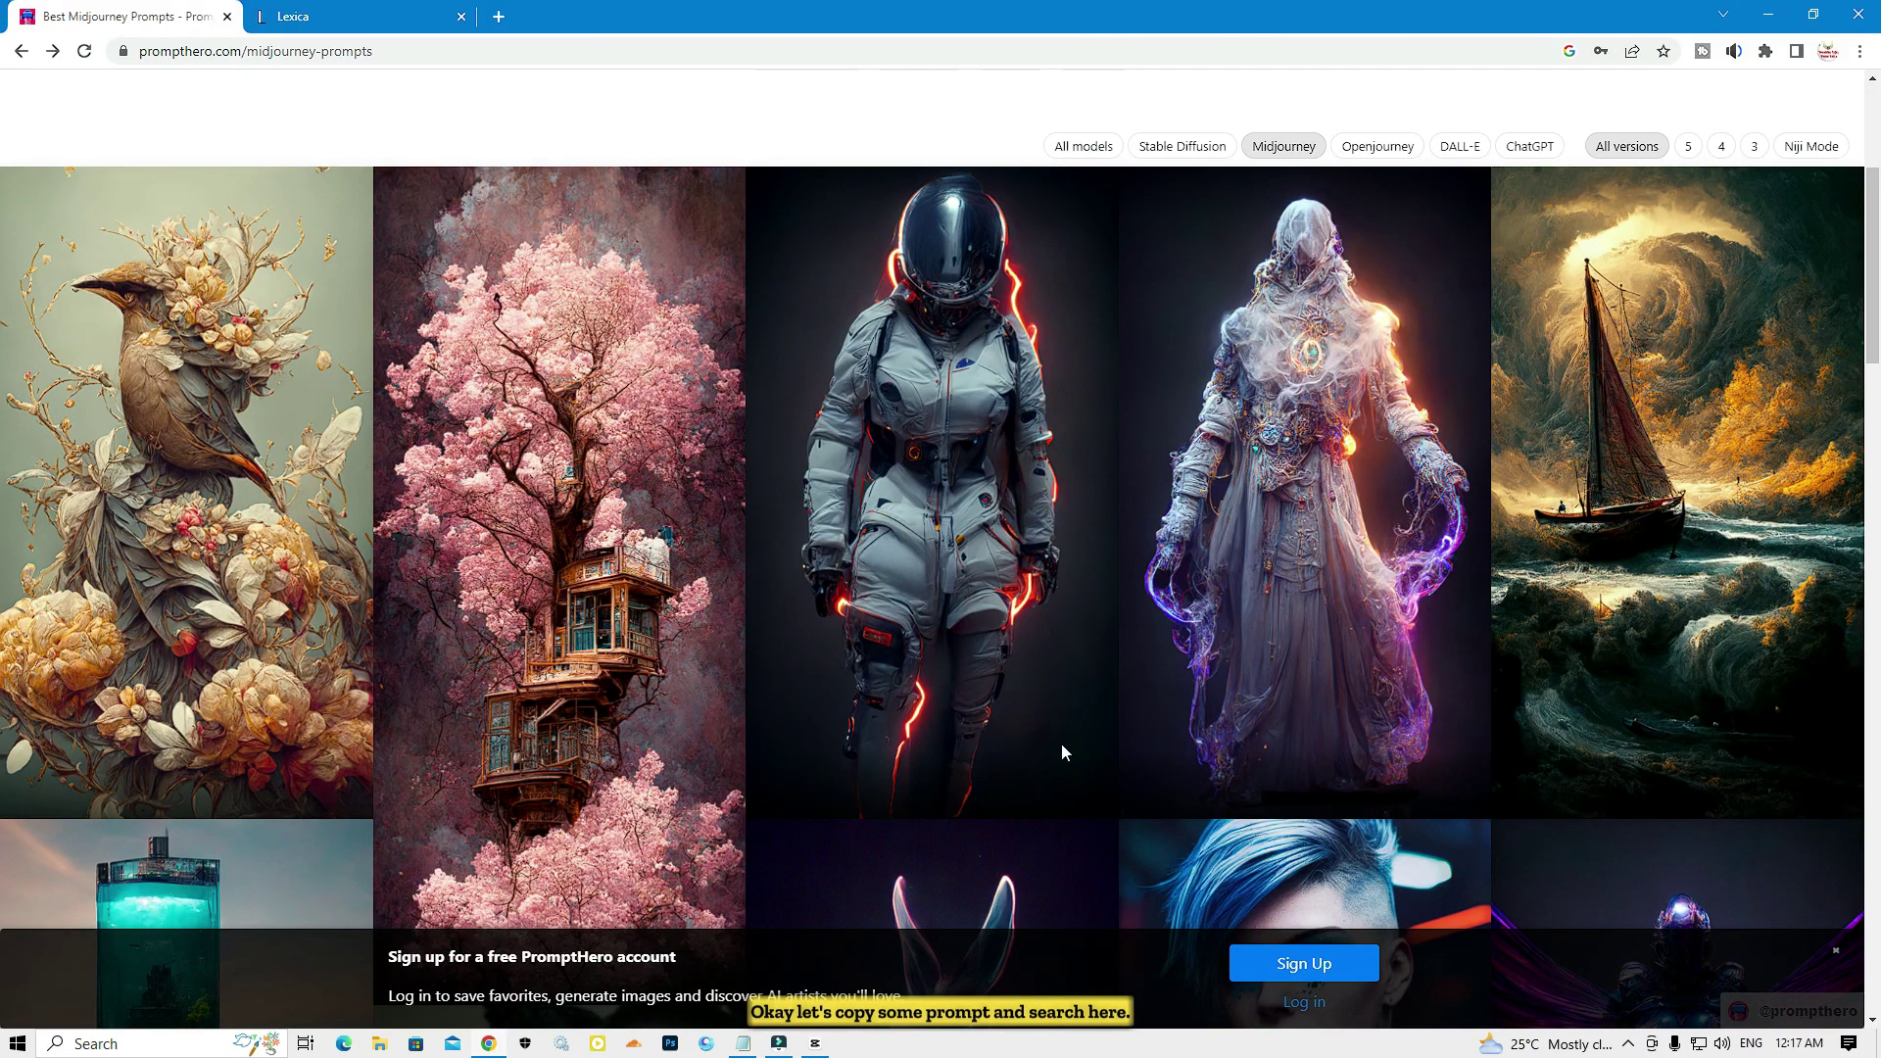
scroll(192, 364, "down", 8)
left_click(192, 363)
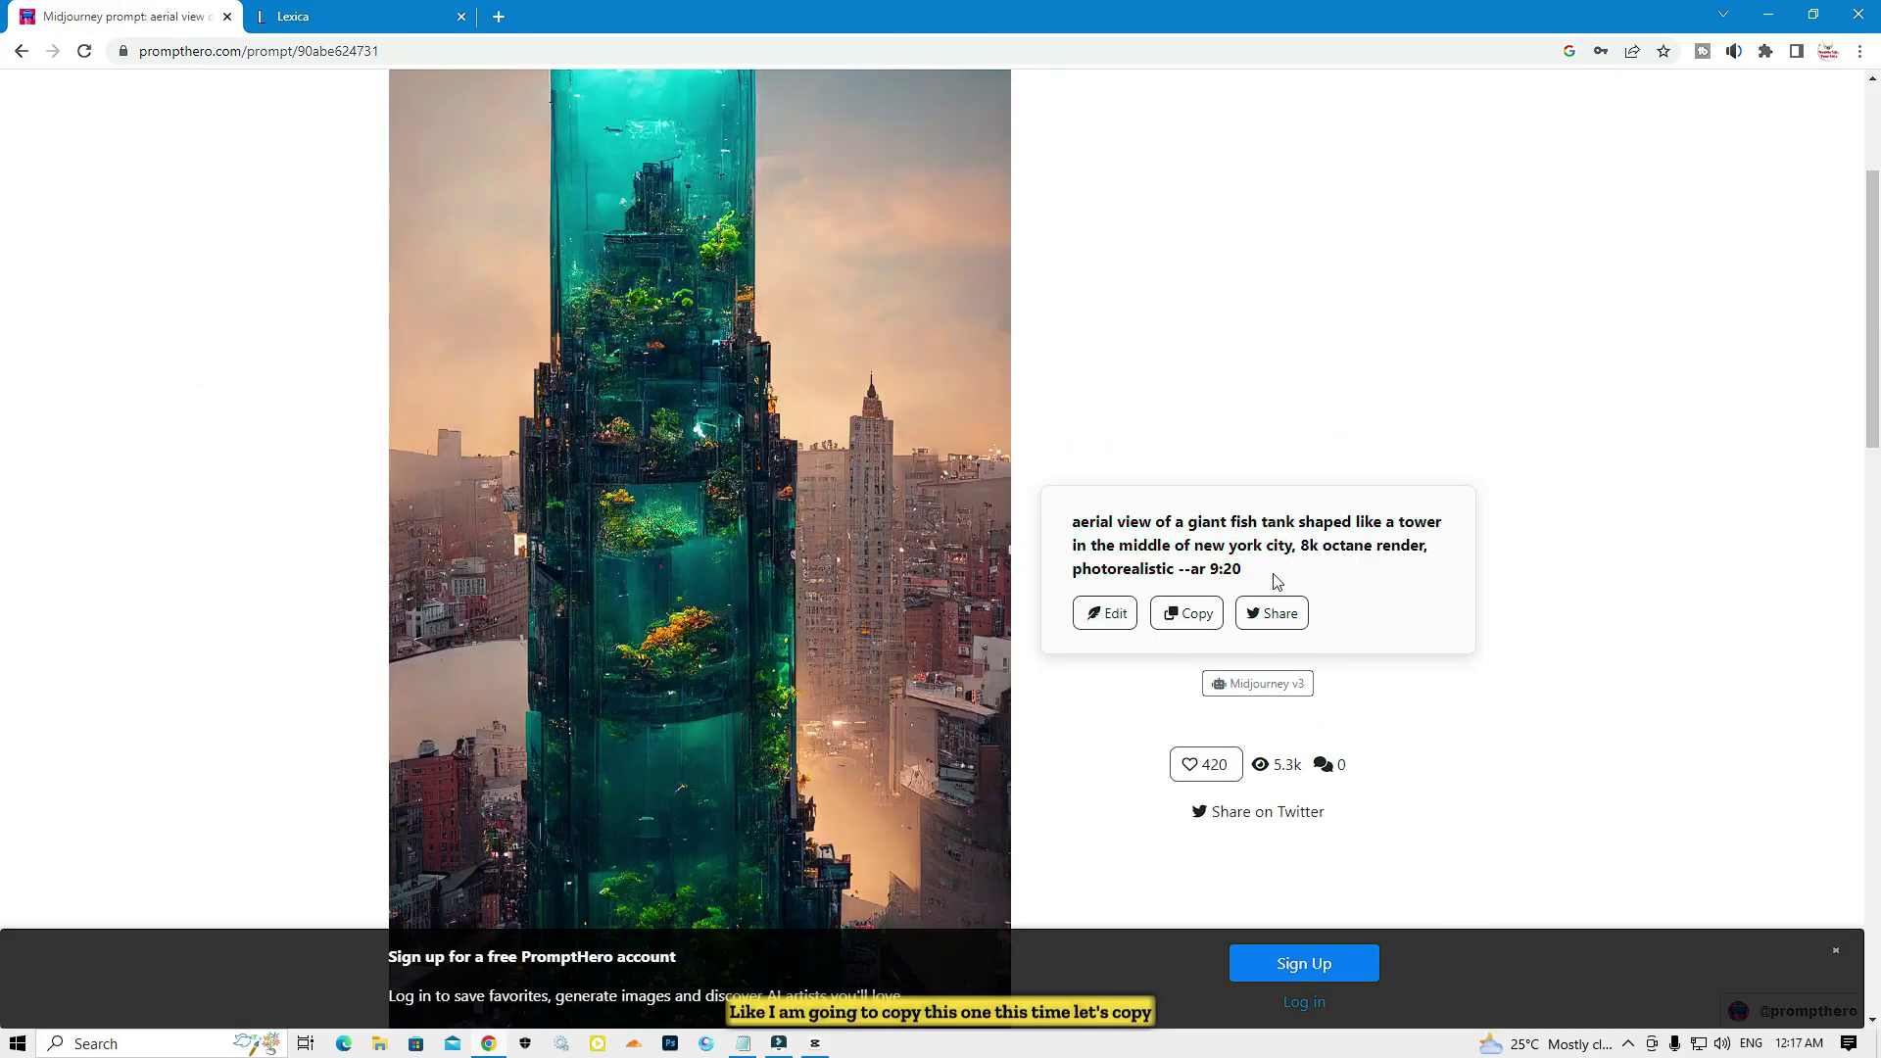
left_click_drag(1269, 575, 1071, 511)
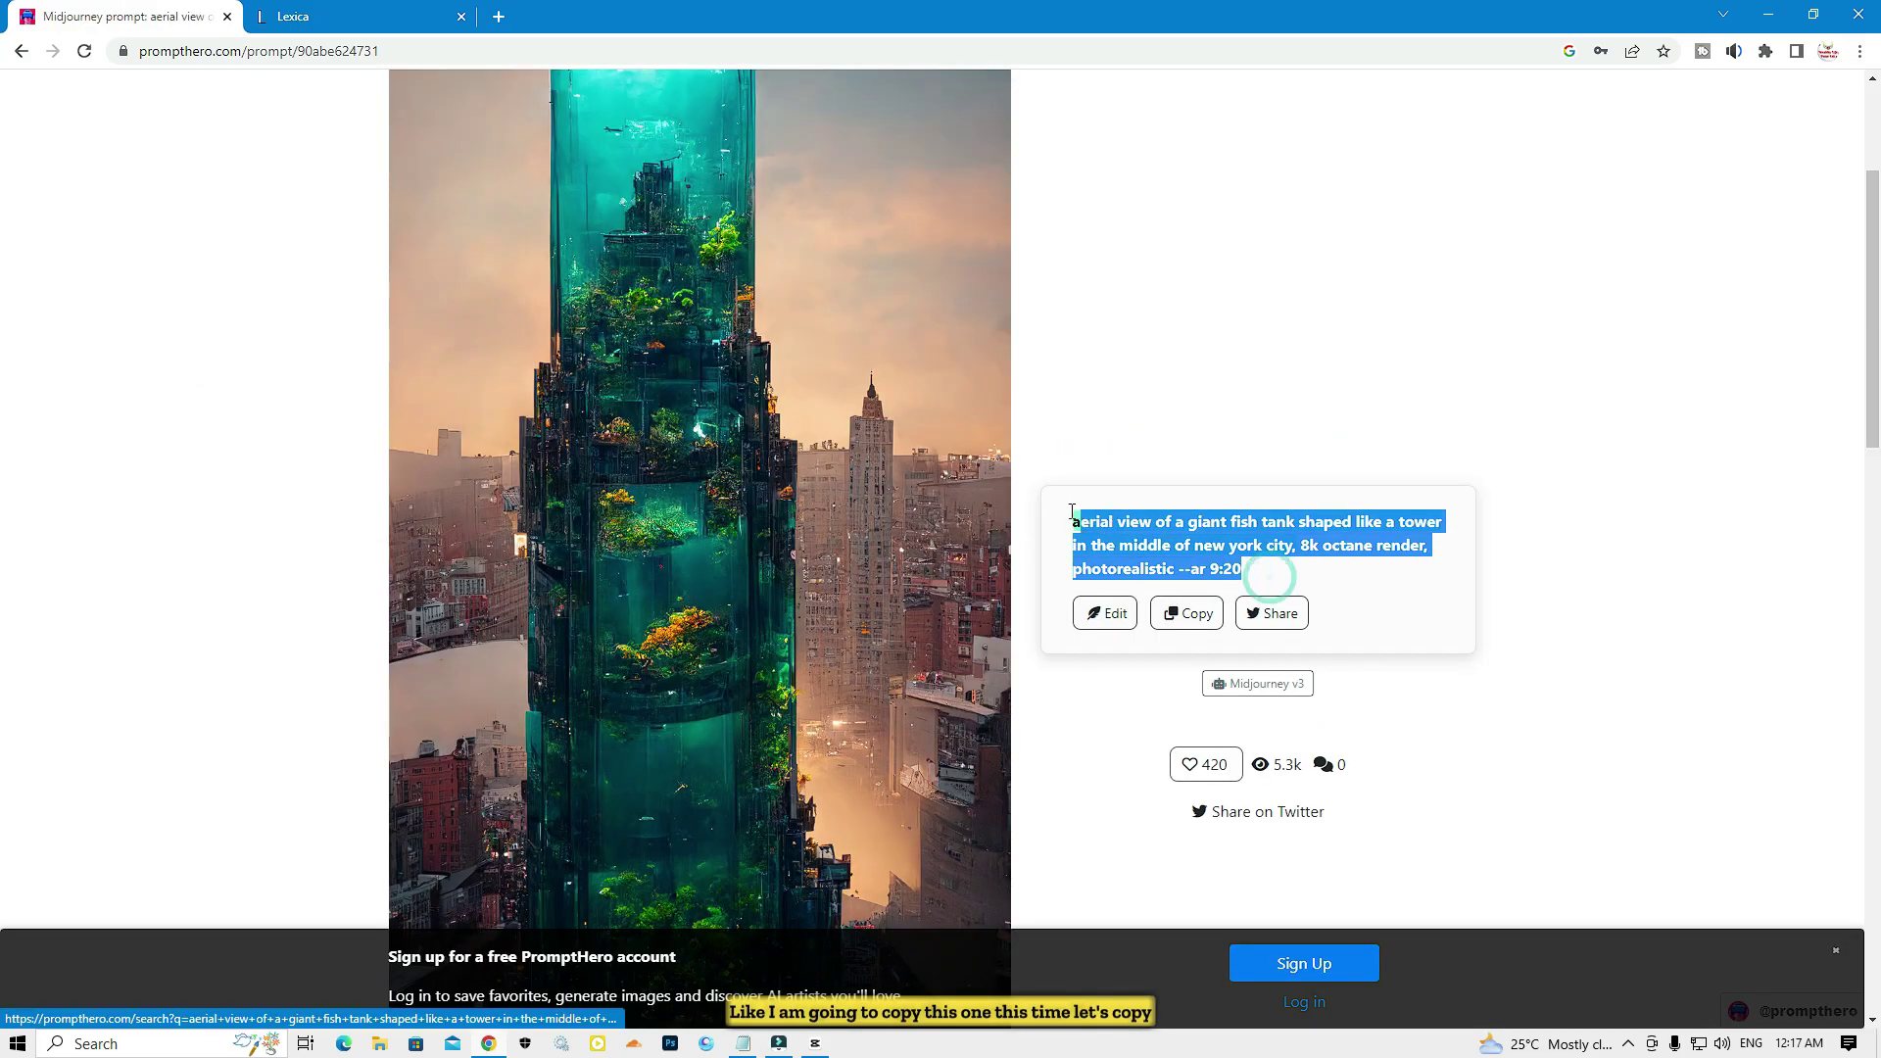
right_click(1094, 524)
left_click(1156, 663)
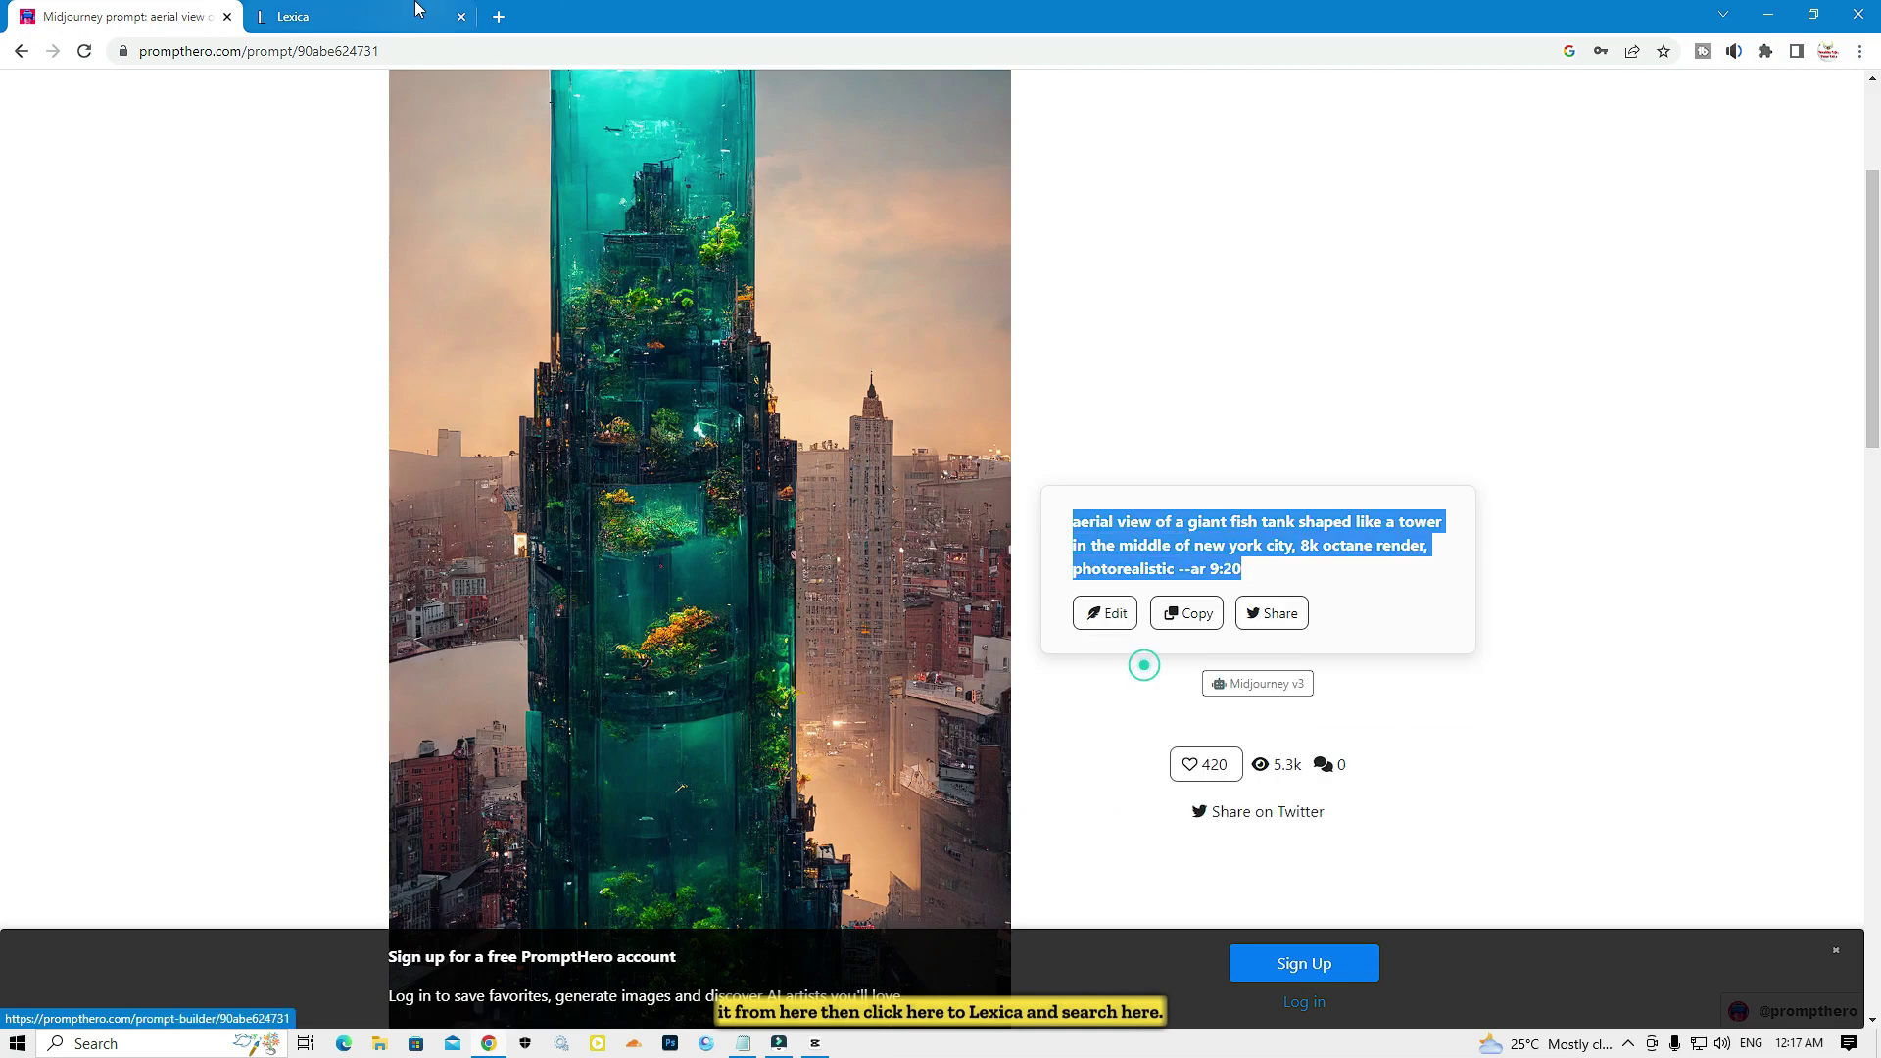
left_click(392, 17)
left_click(913, 414)
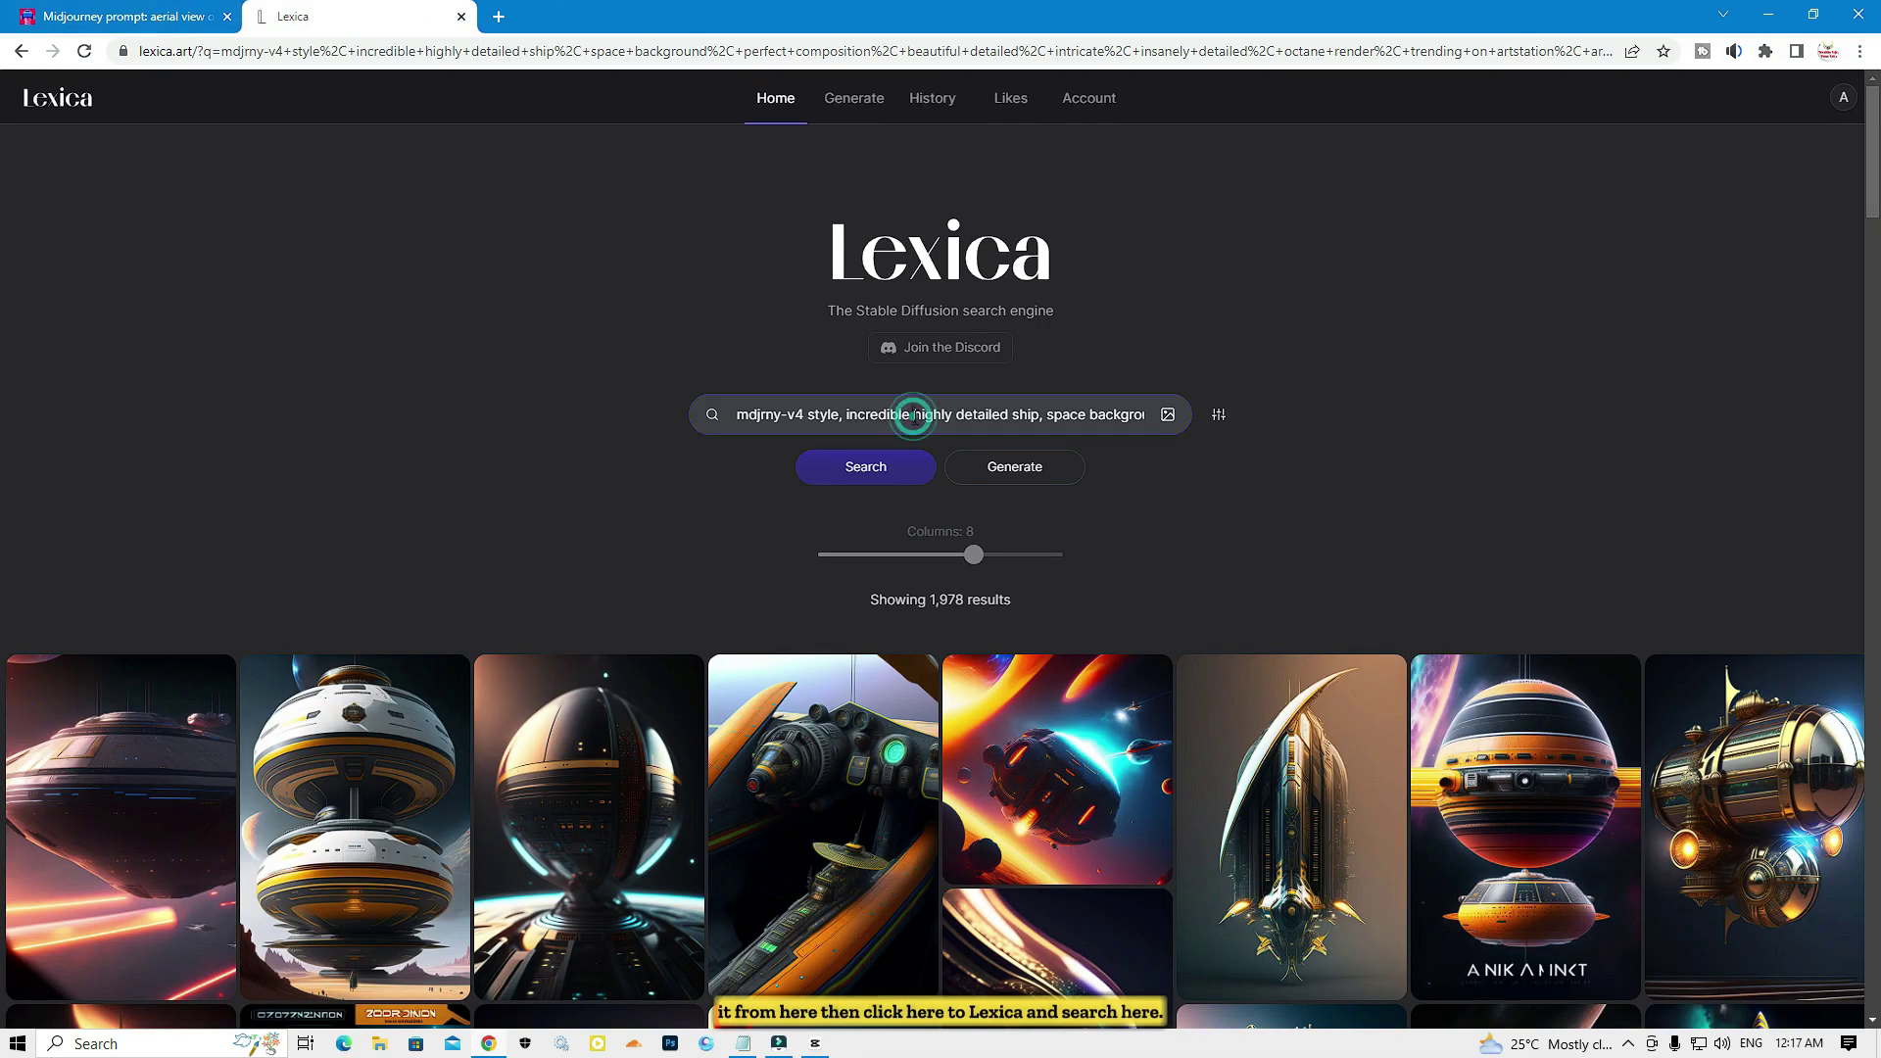
Step: Replace the search text with the fish tank tower prompt and run the search
key("ctrl+a")
key("ctrl+v")
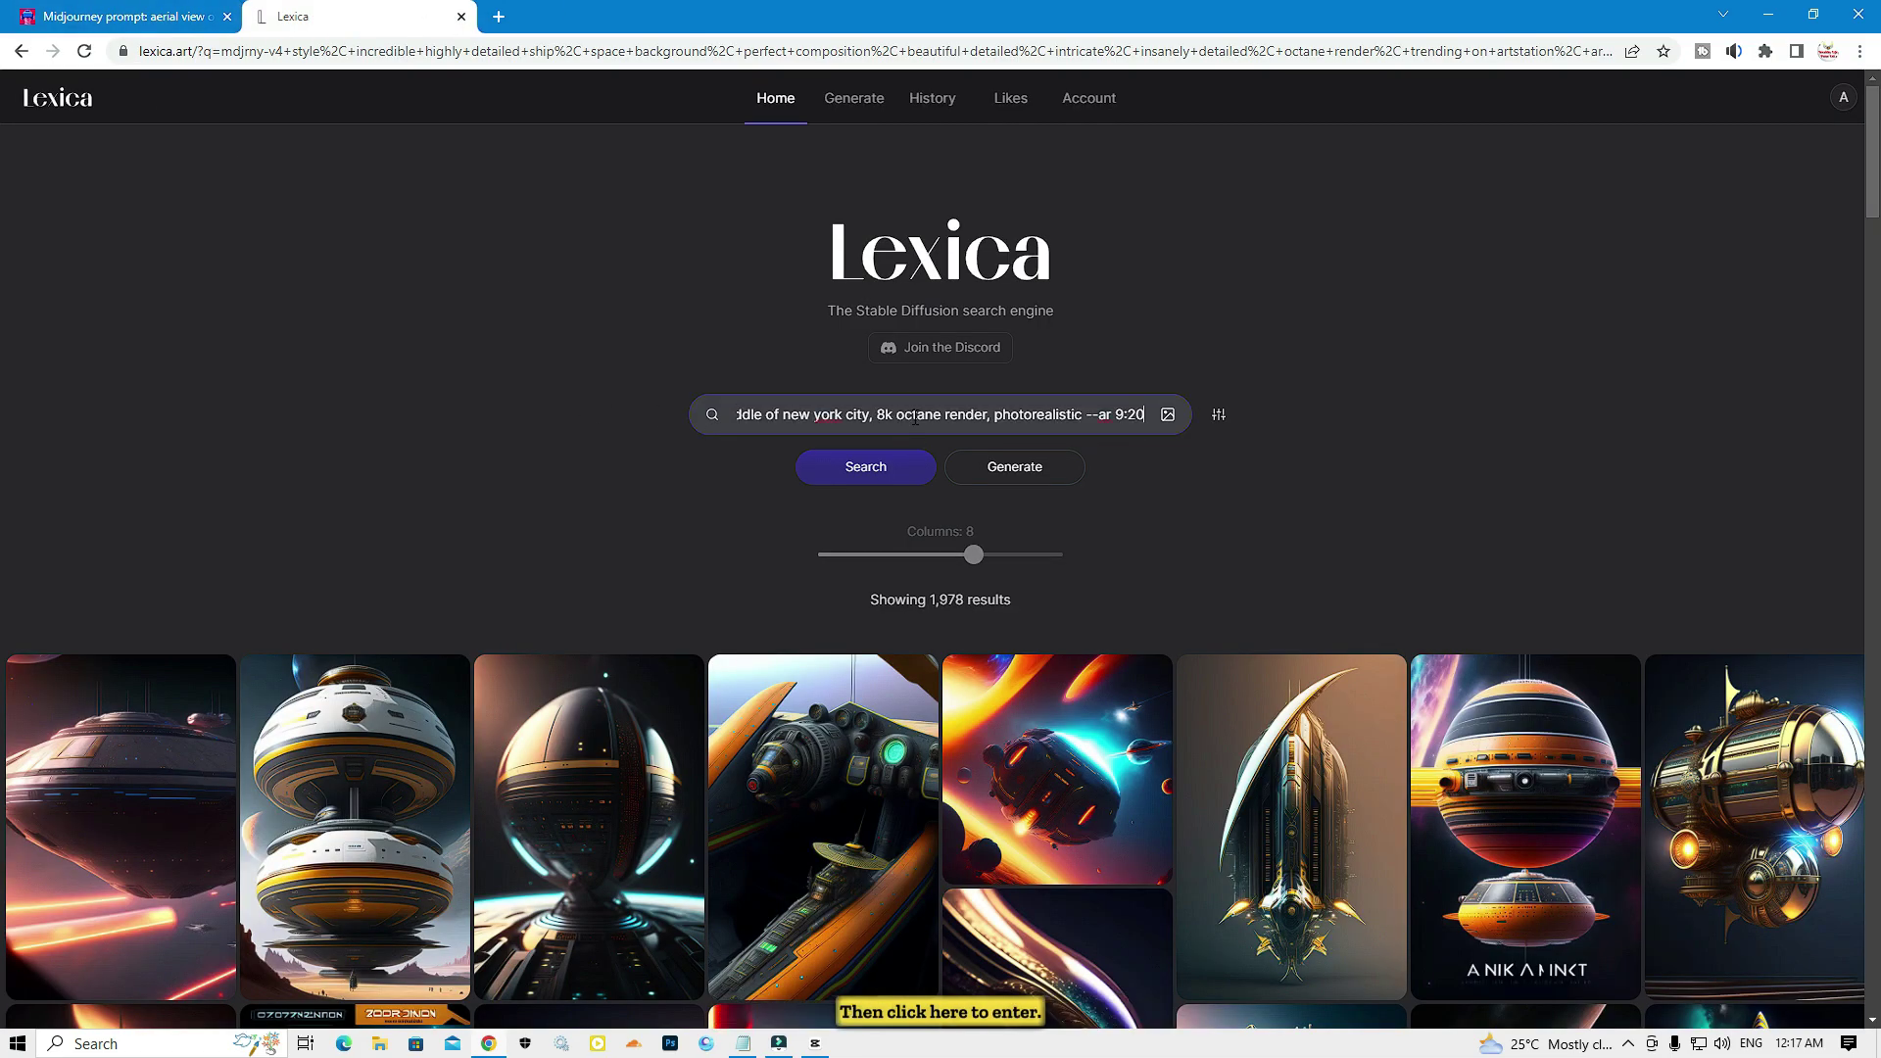
key("Return")
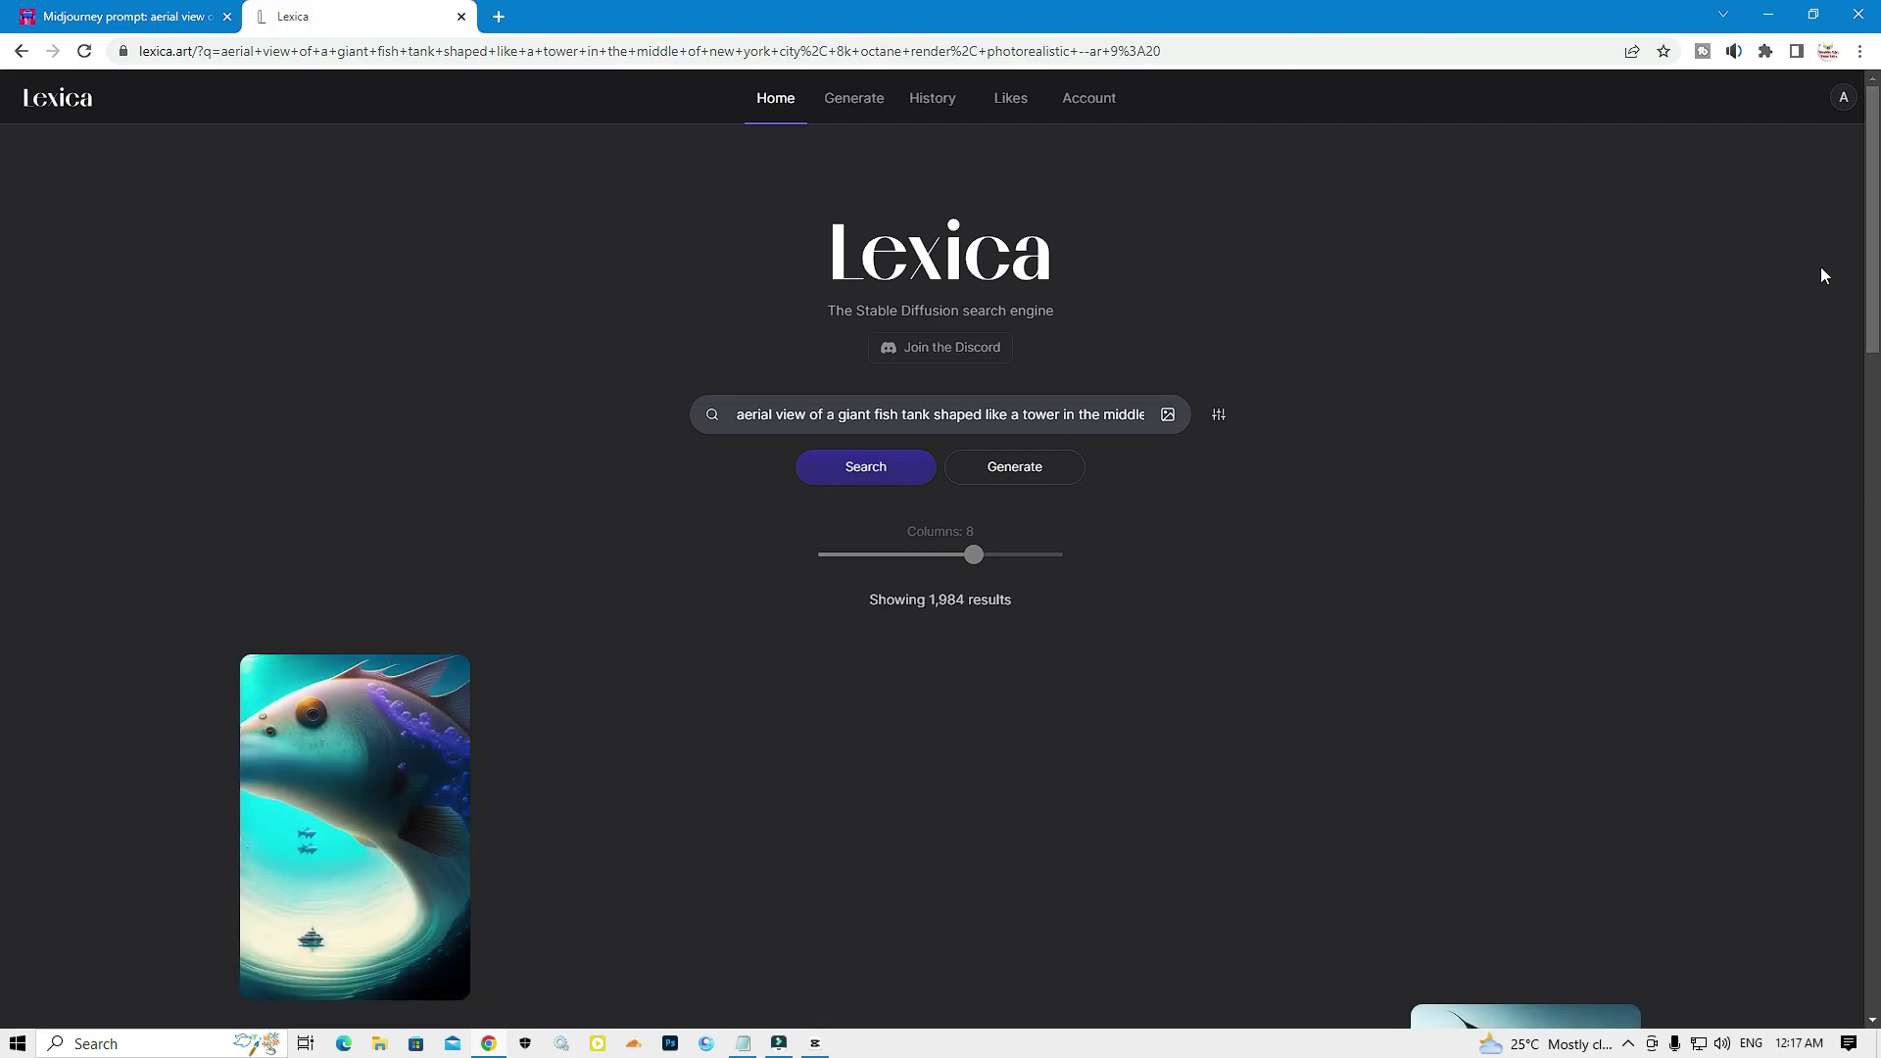
Step: Scroll down through the giant fish tank tower image results
scroll(1820, 267, "down", 1)
scroll(981, 492, "down", 1)
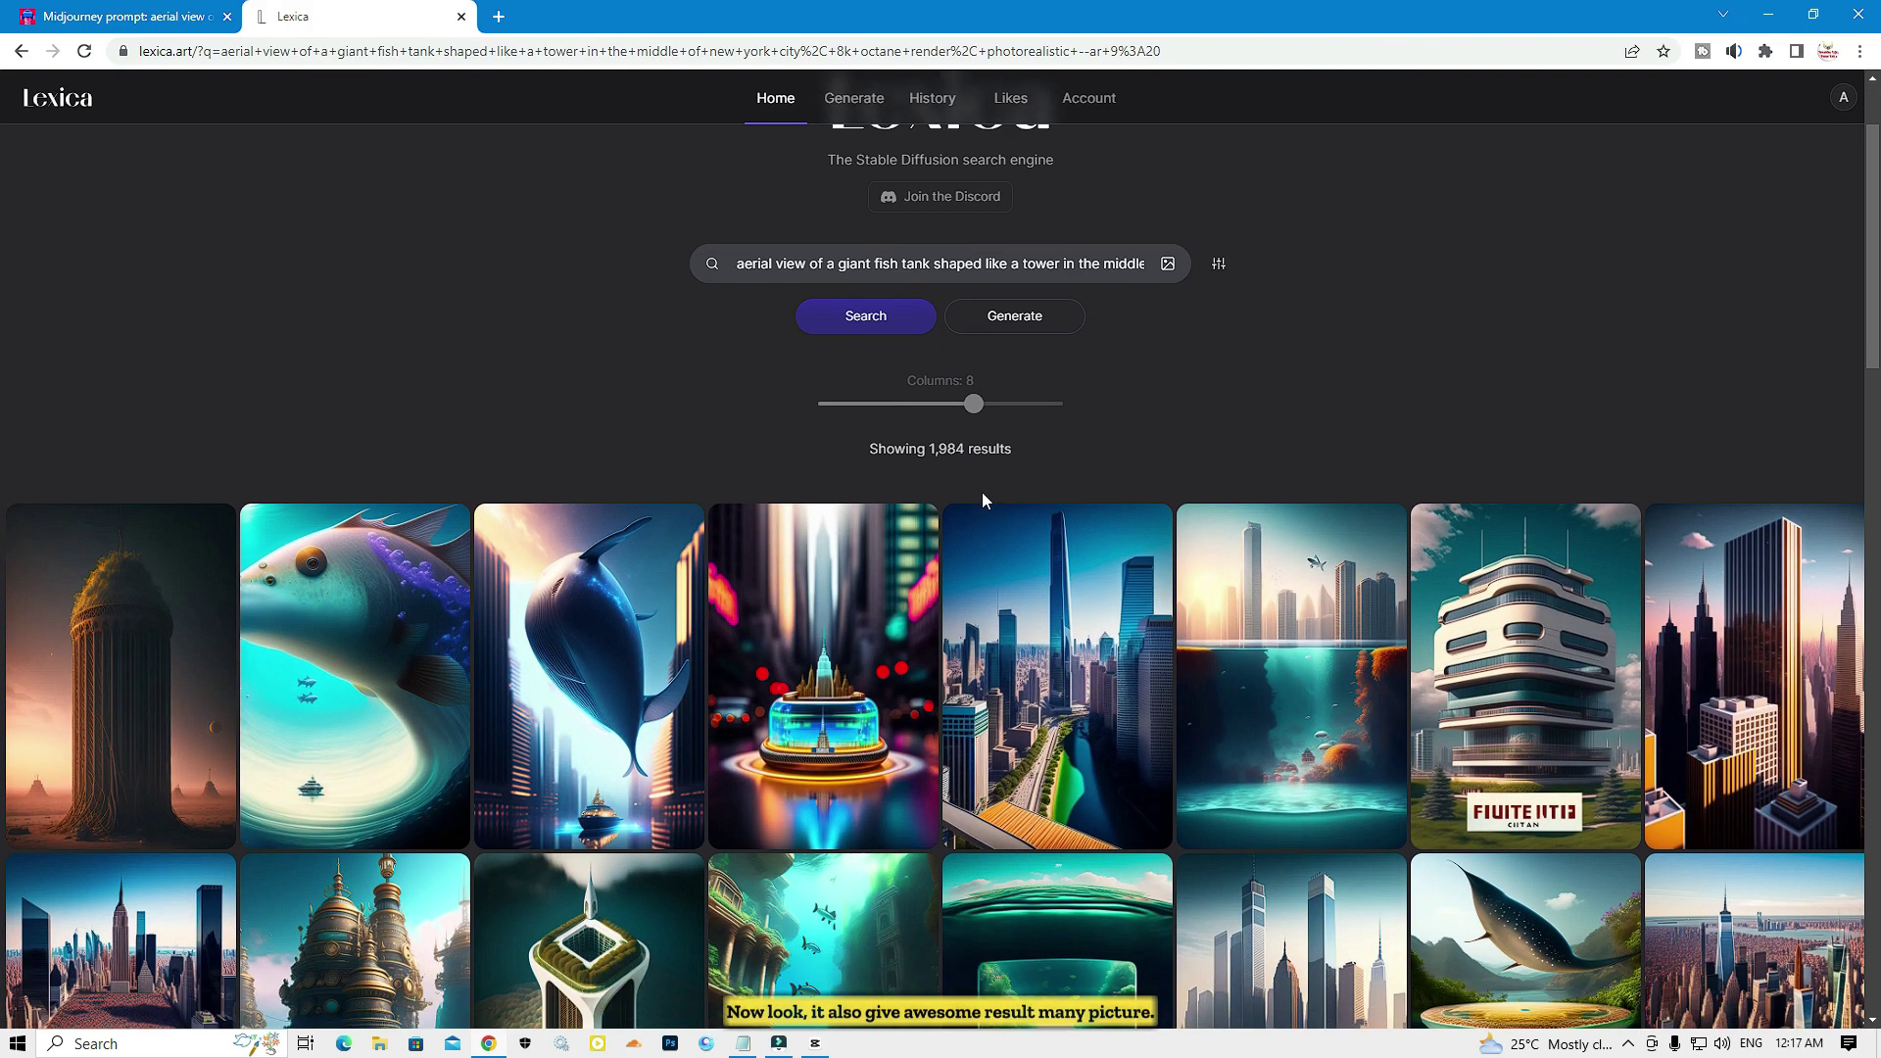
scroll(981, 491, "down", 6)
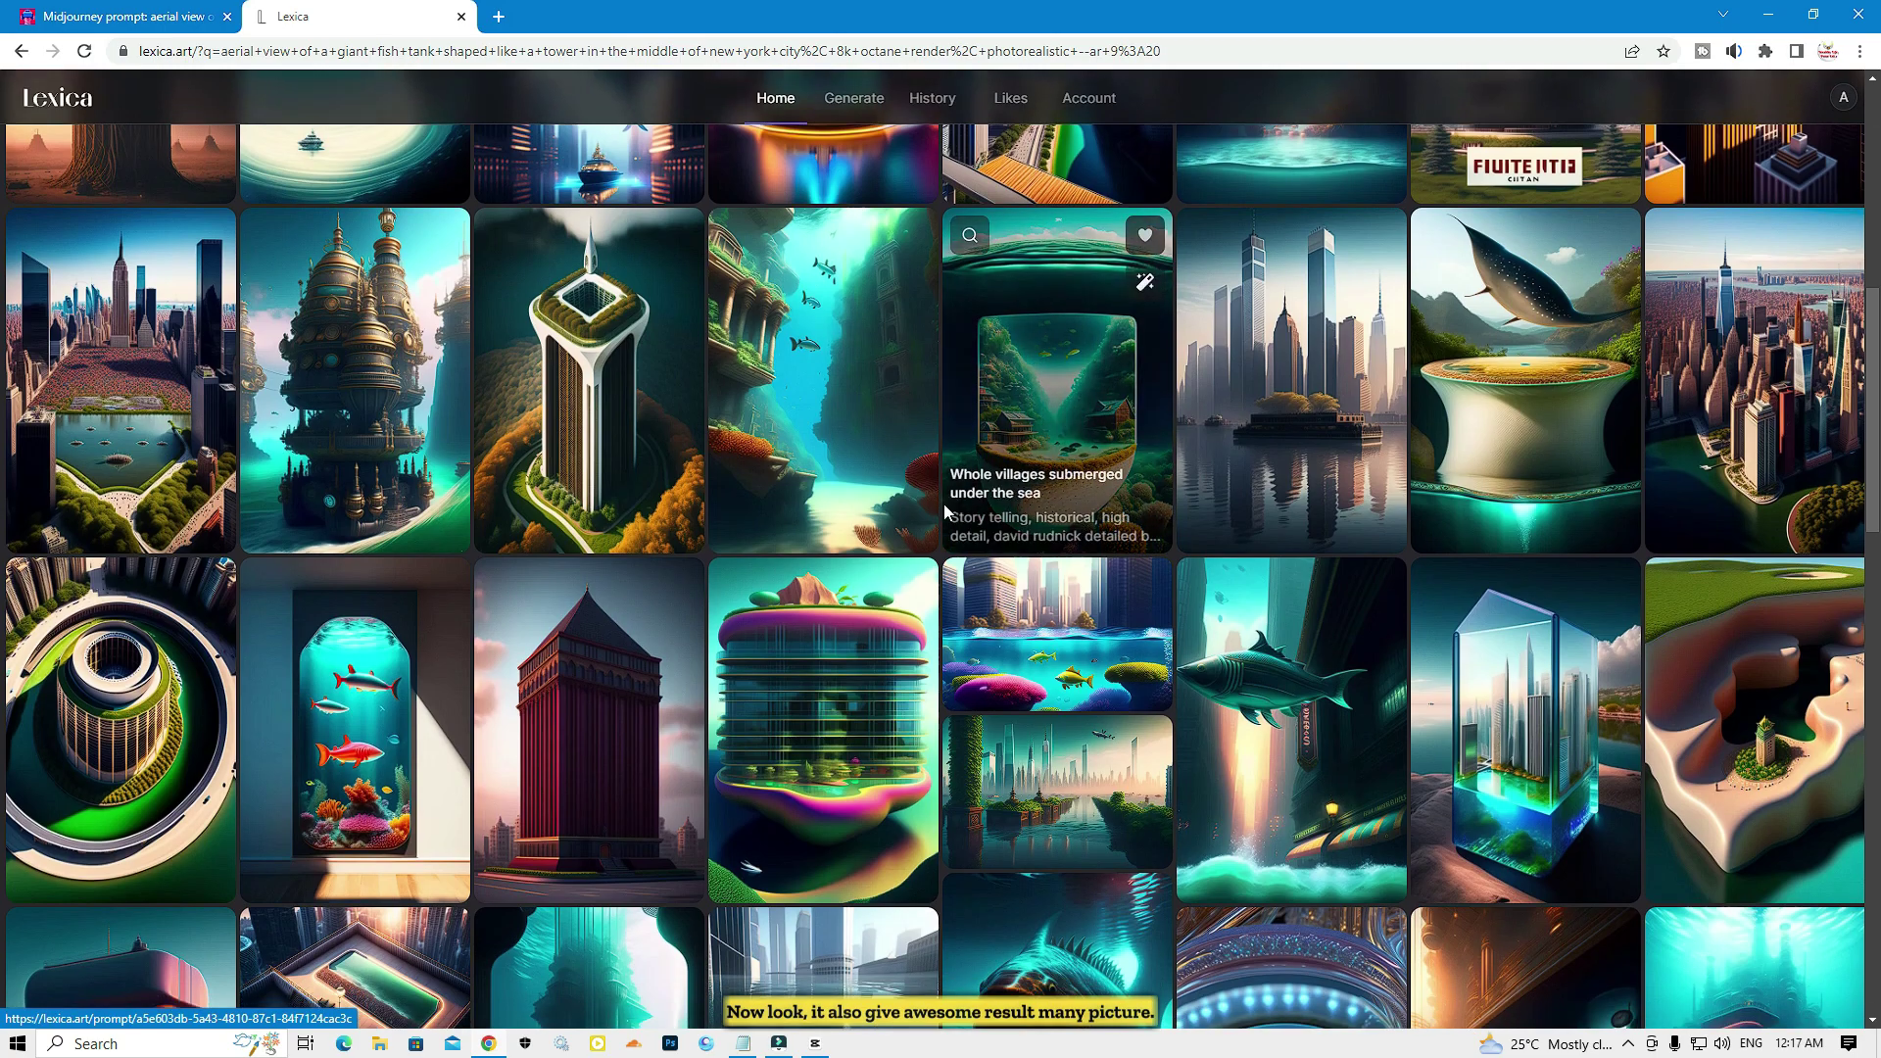
scroll(943, 503, "down", 9)
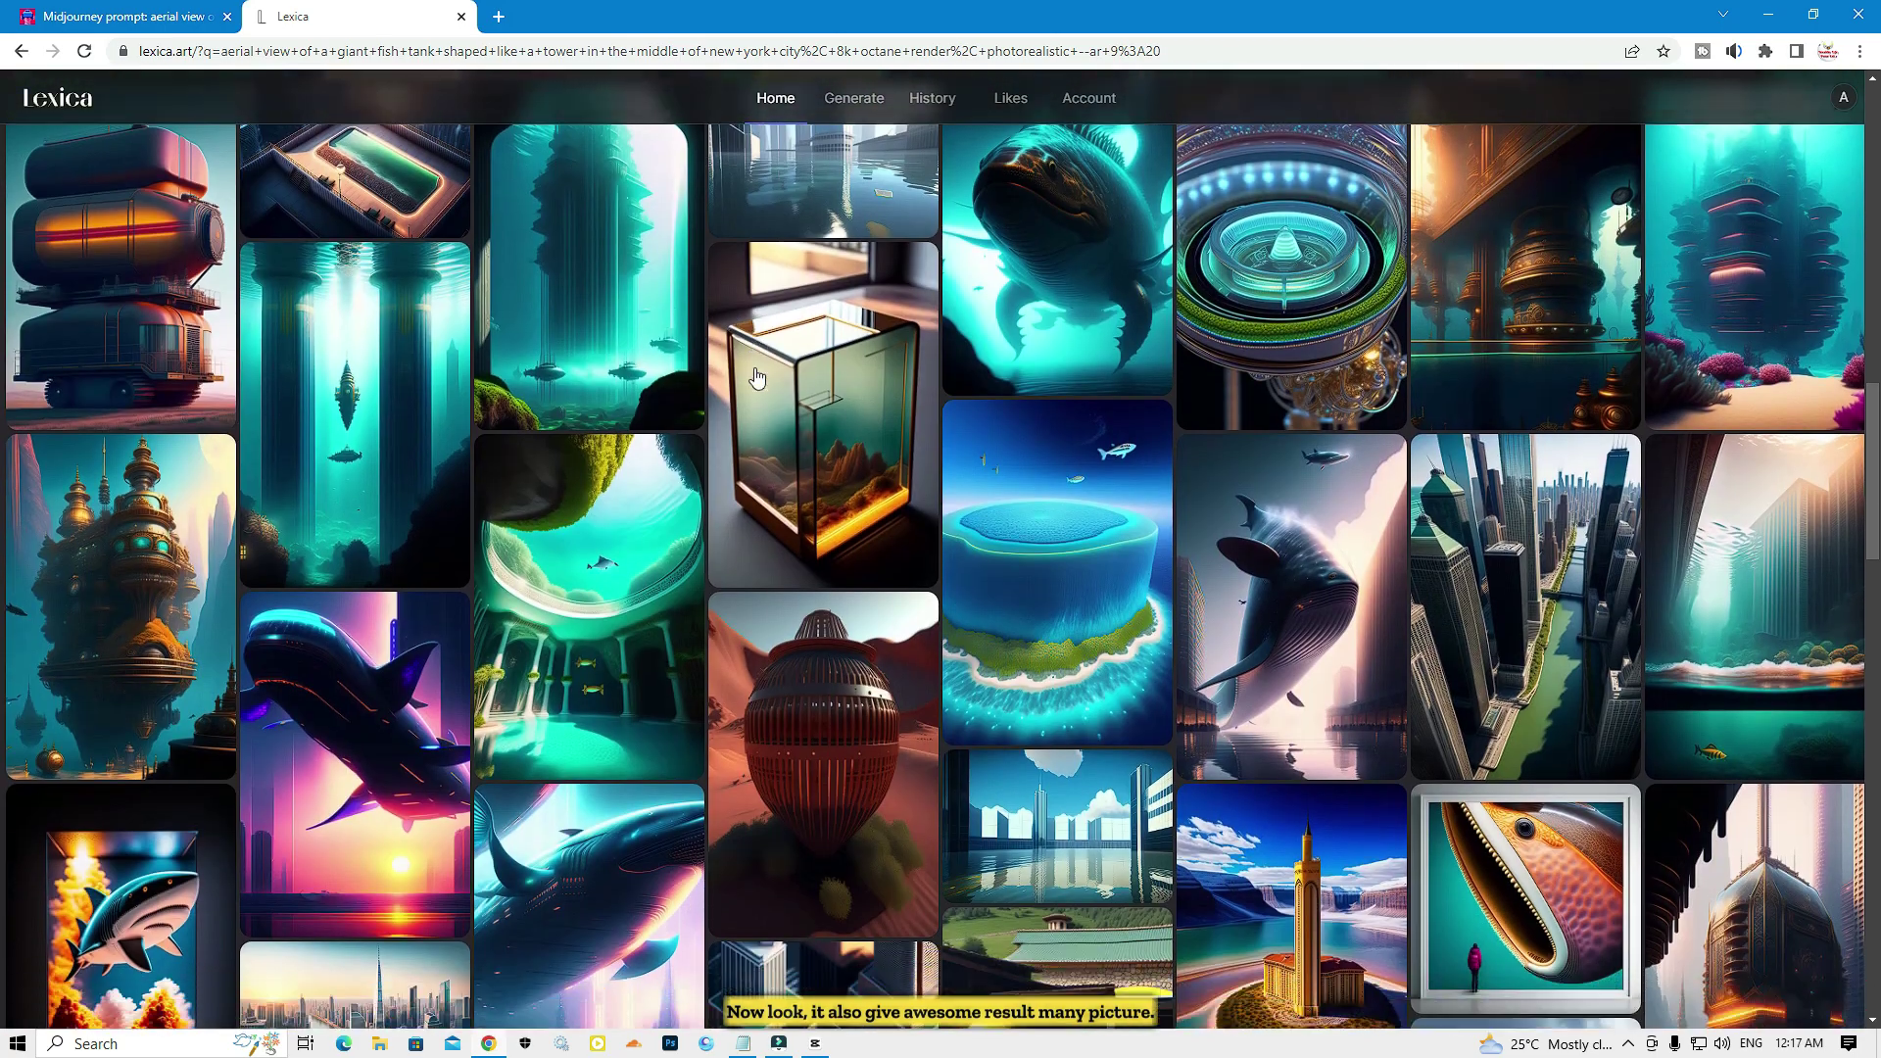
scroll(756, 377, "down", 2)
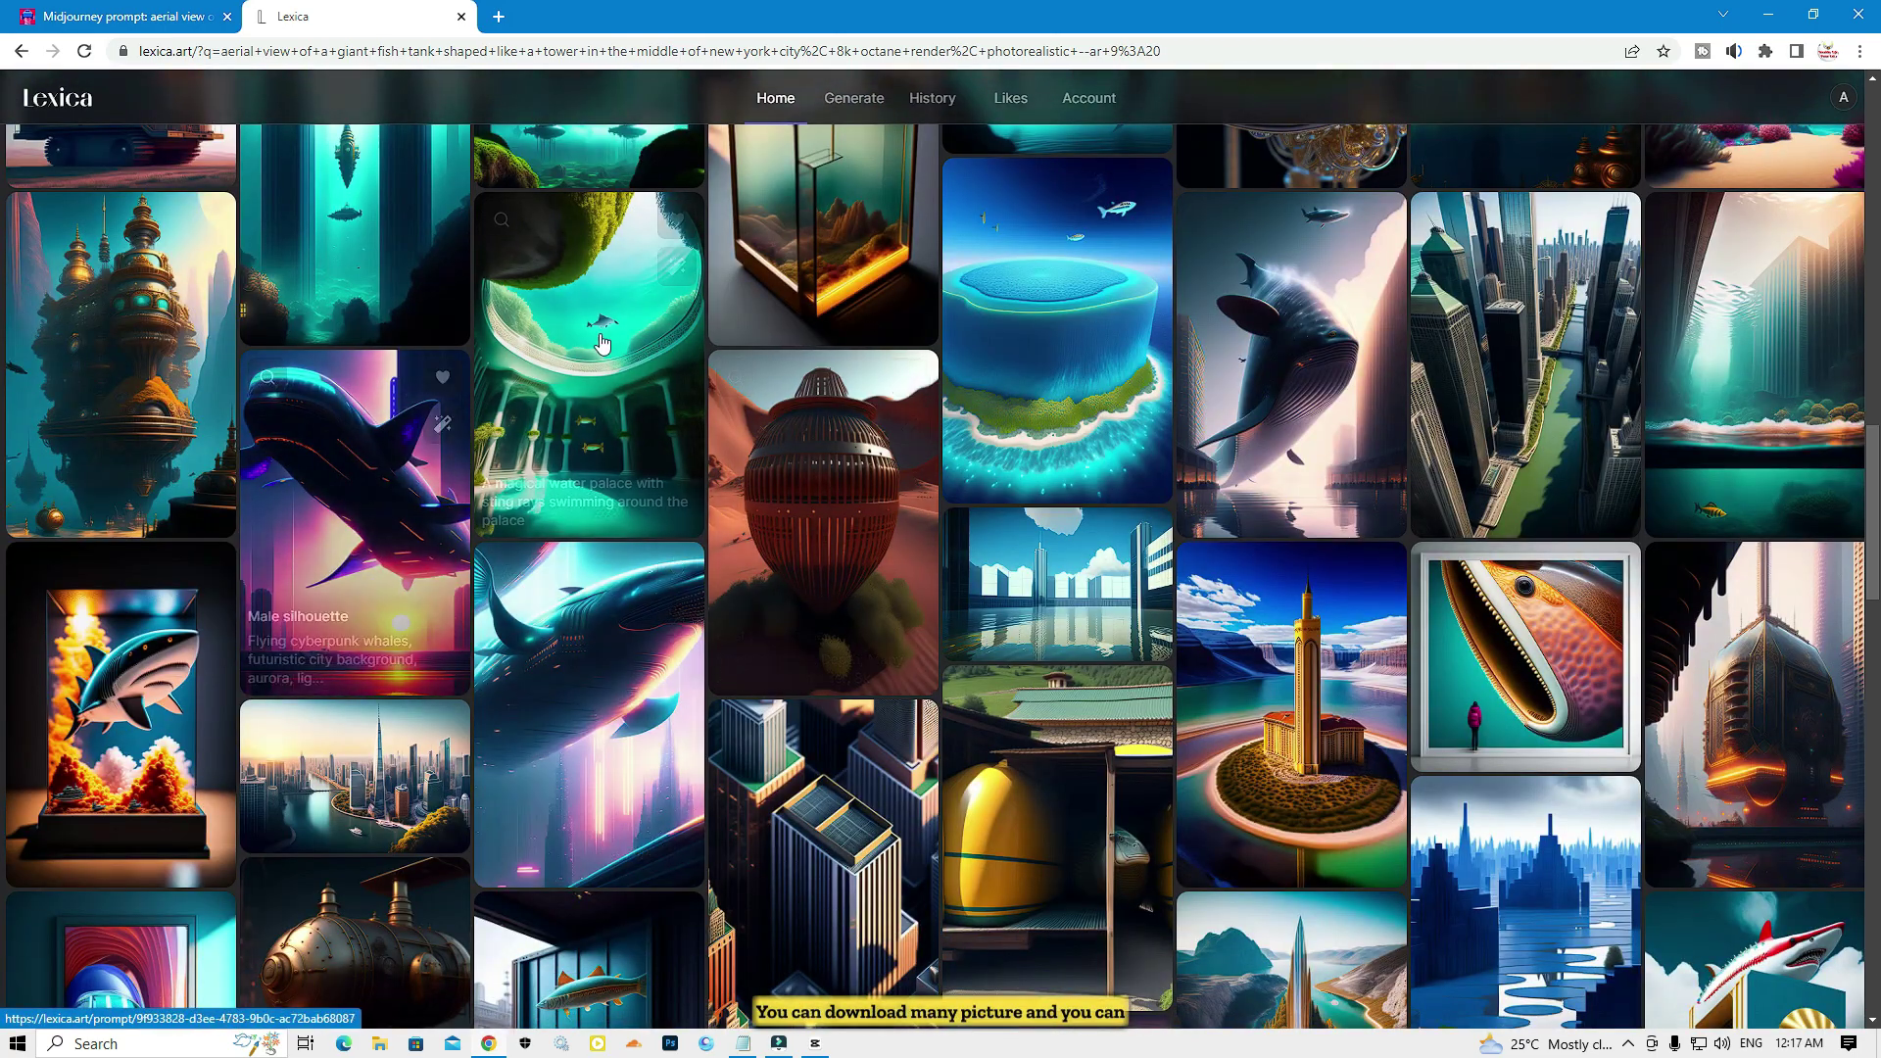
scroll(797, 489, "down", 4)
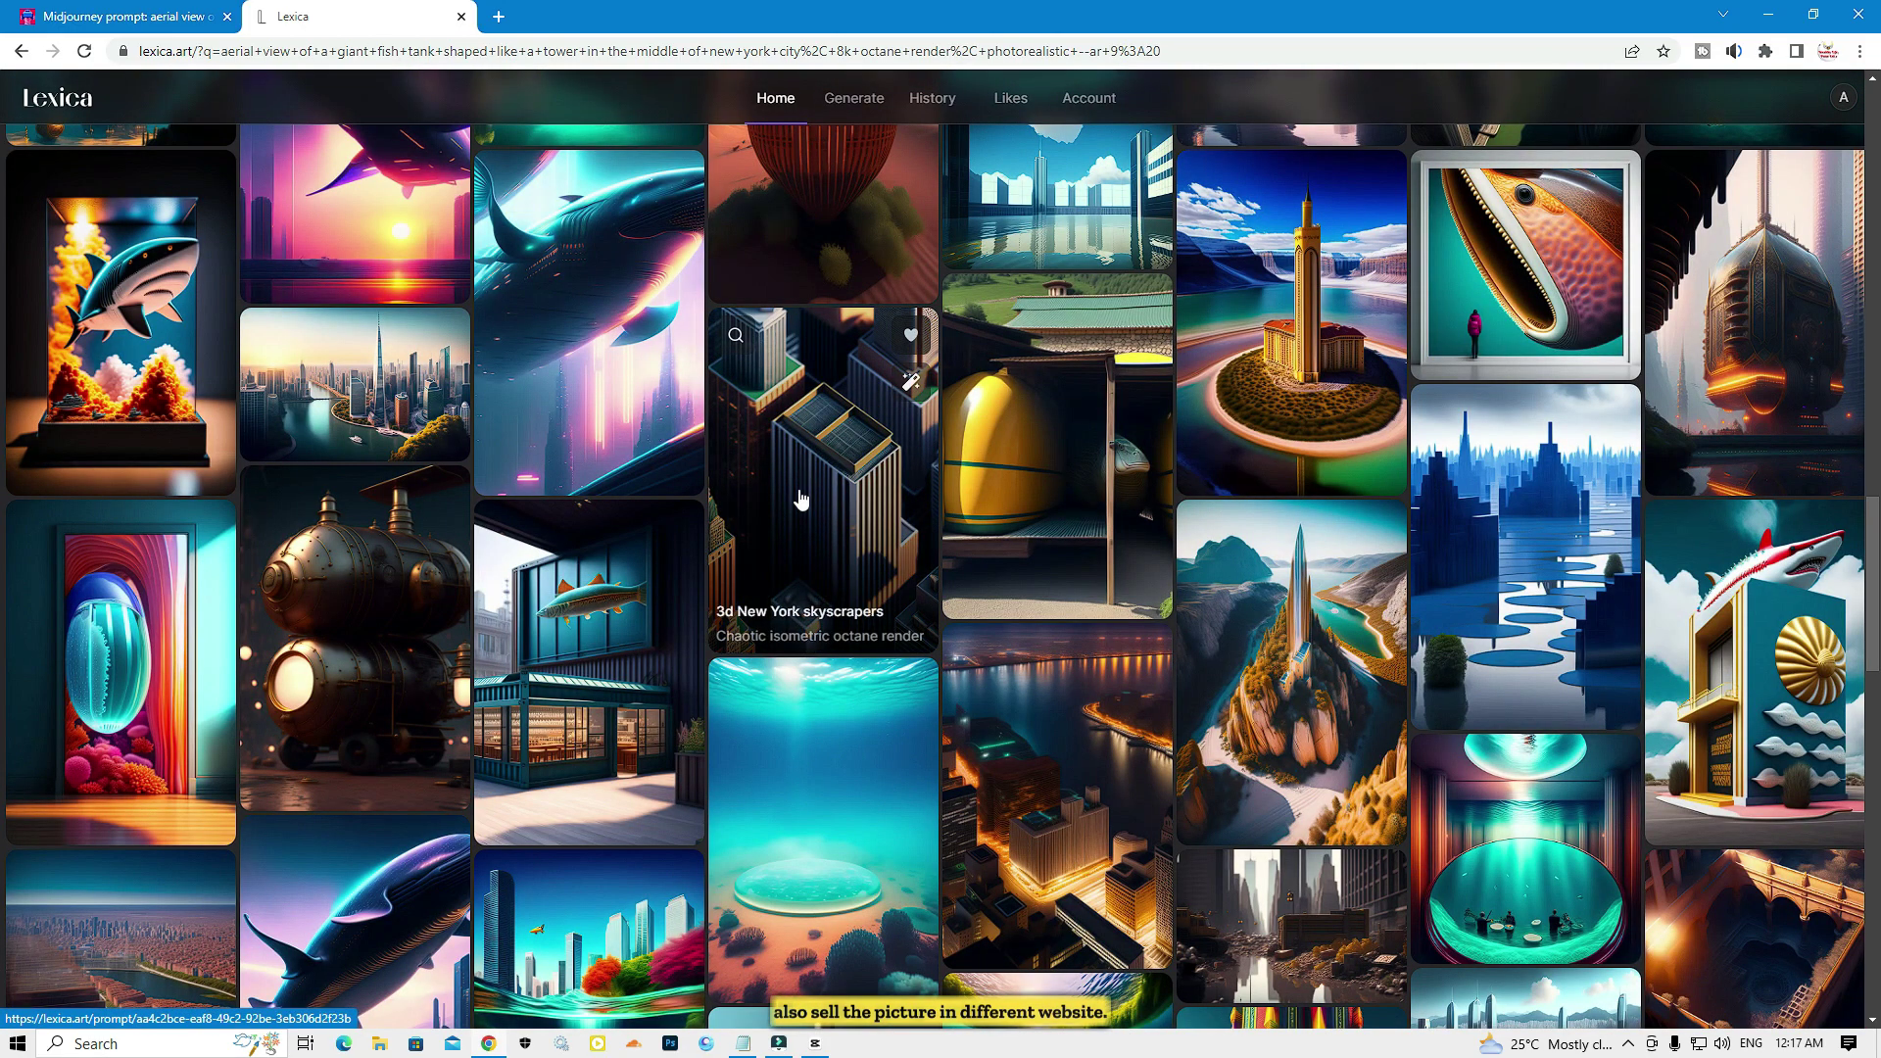
scroll(799, 497, "down", 10)
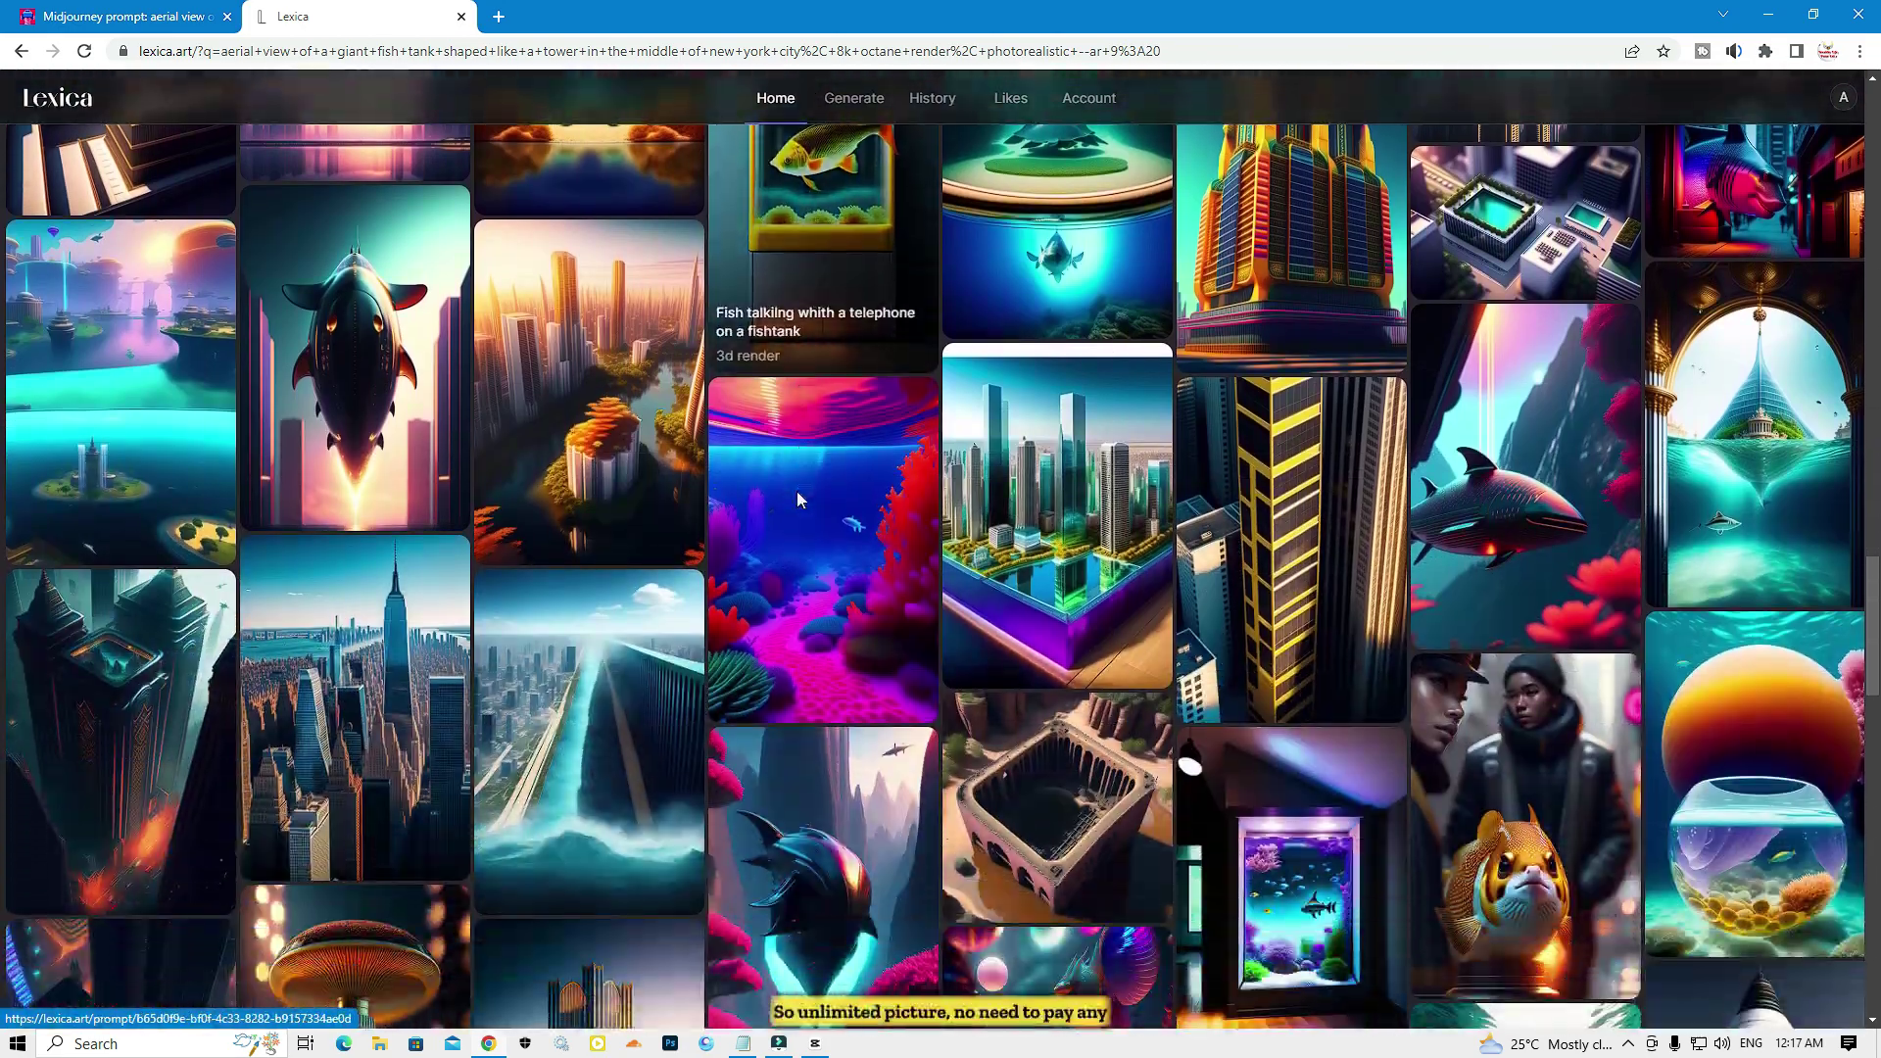
scroll(796, 495, "down", 4)
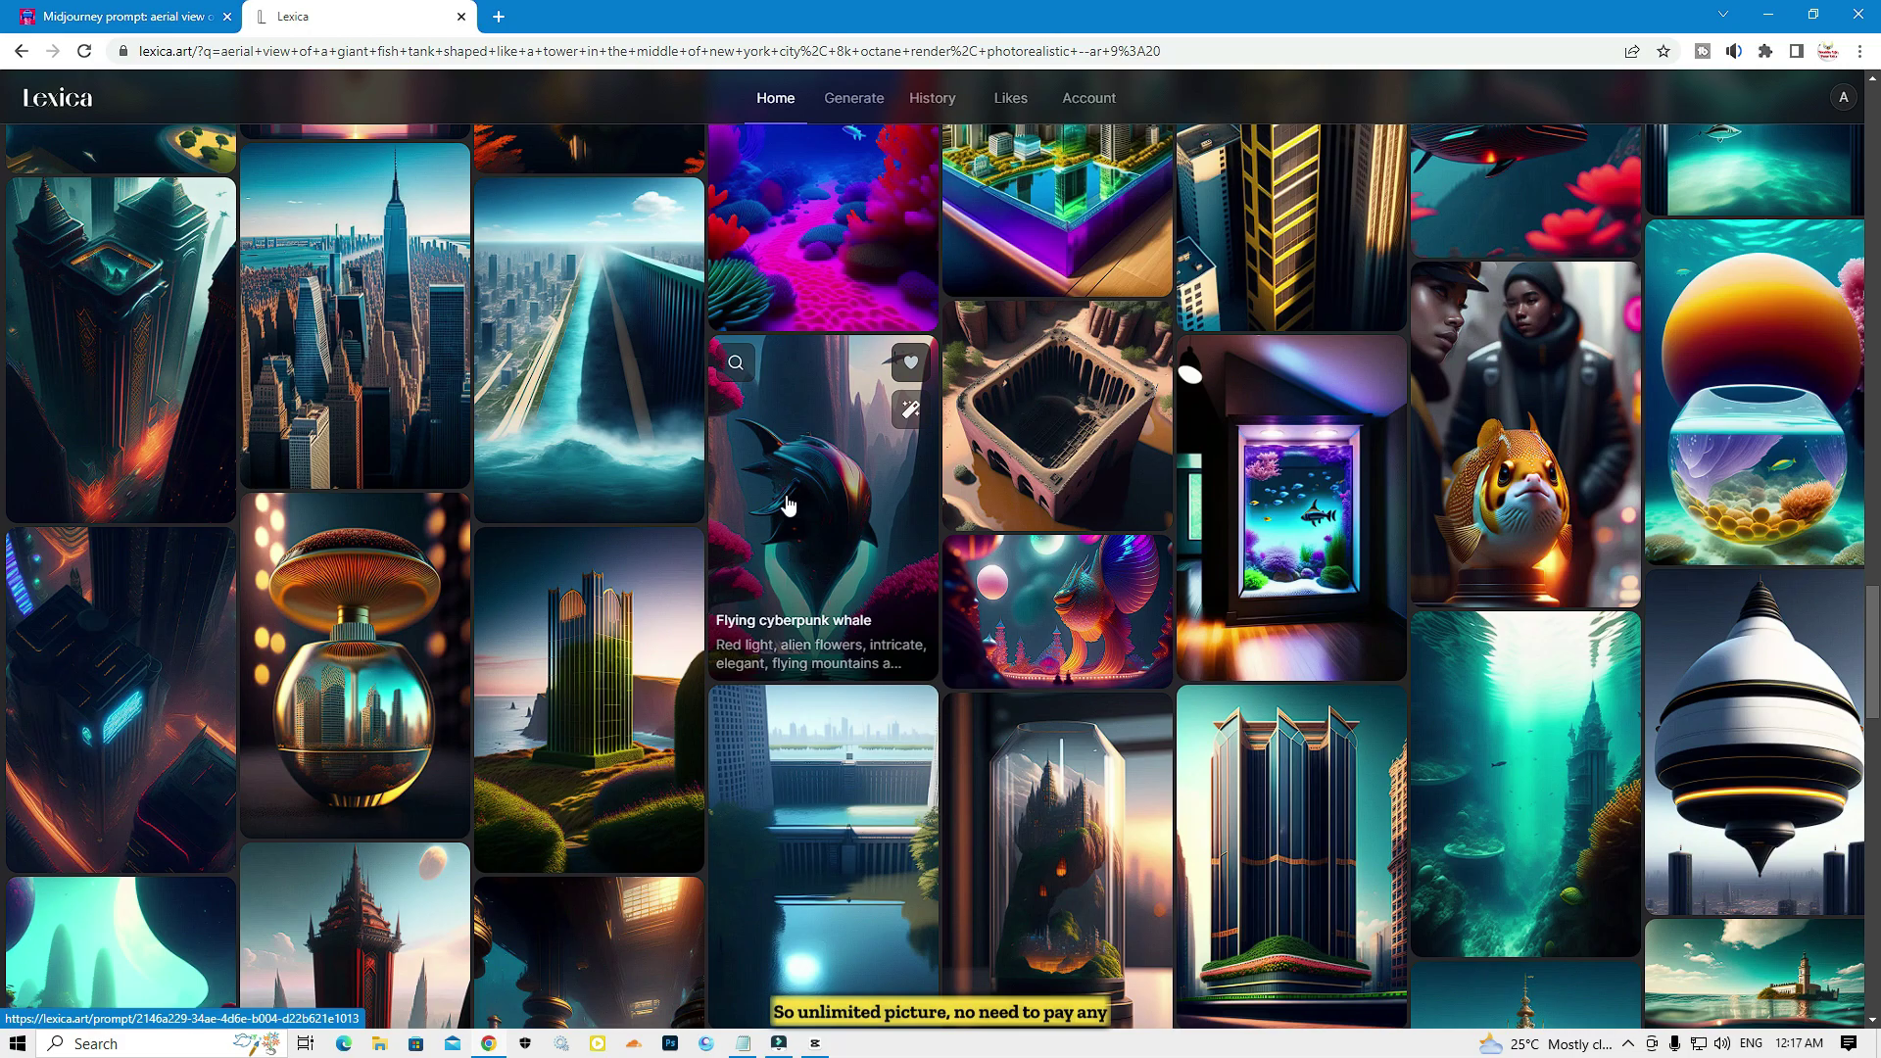
scroll(686, 495, "down", 3)
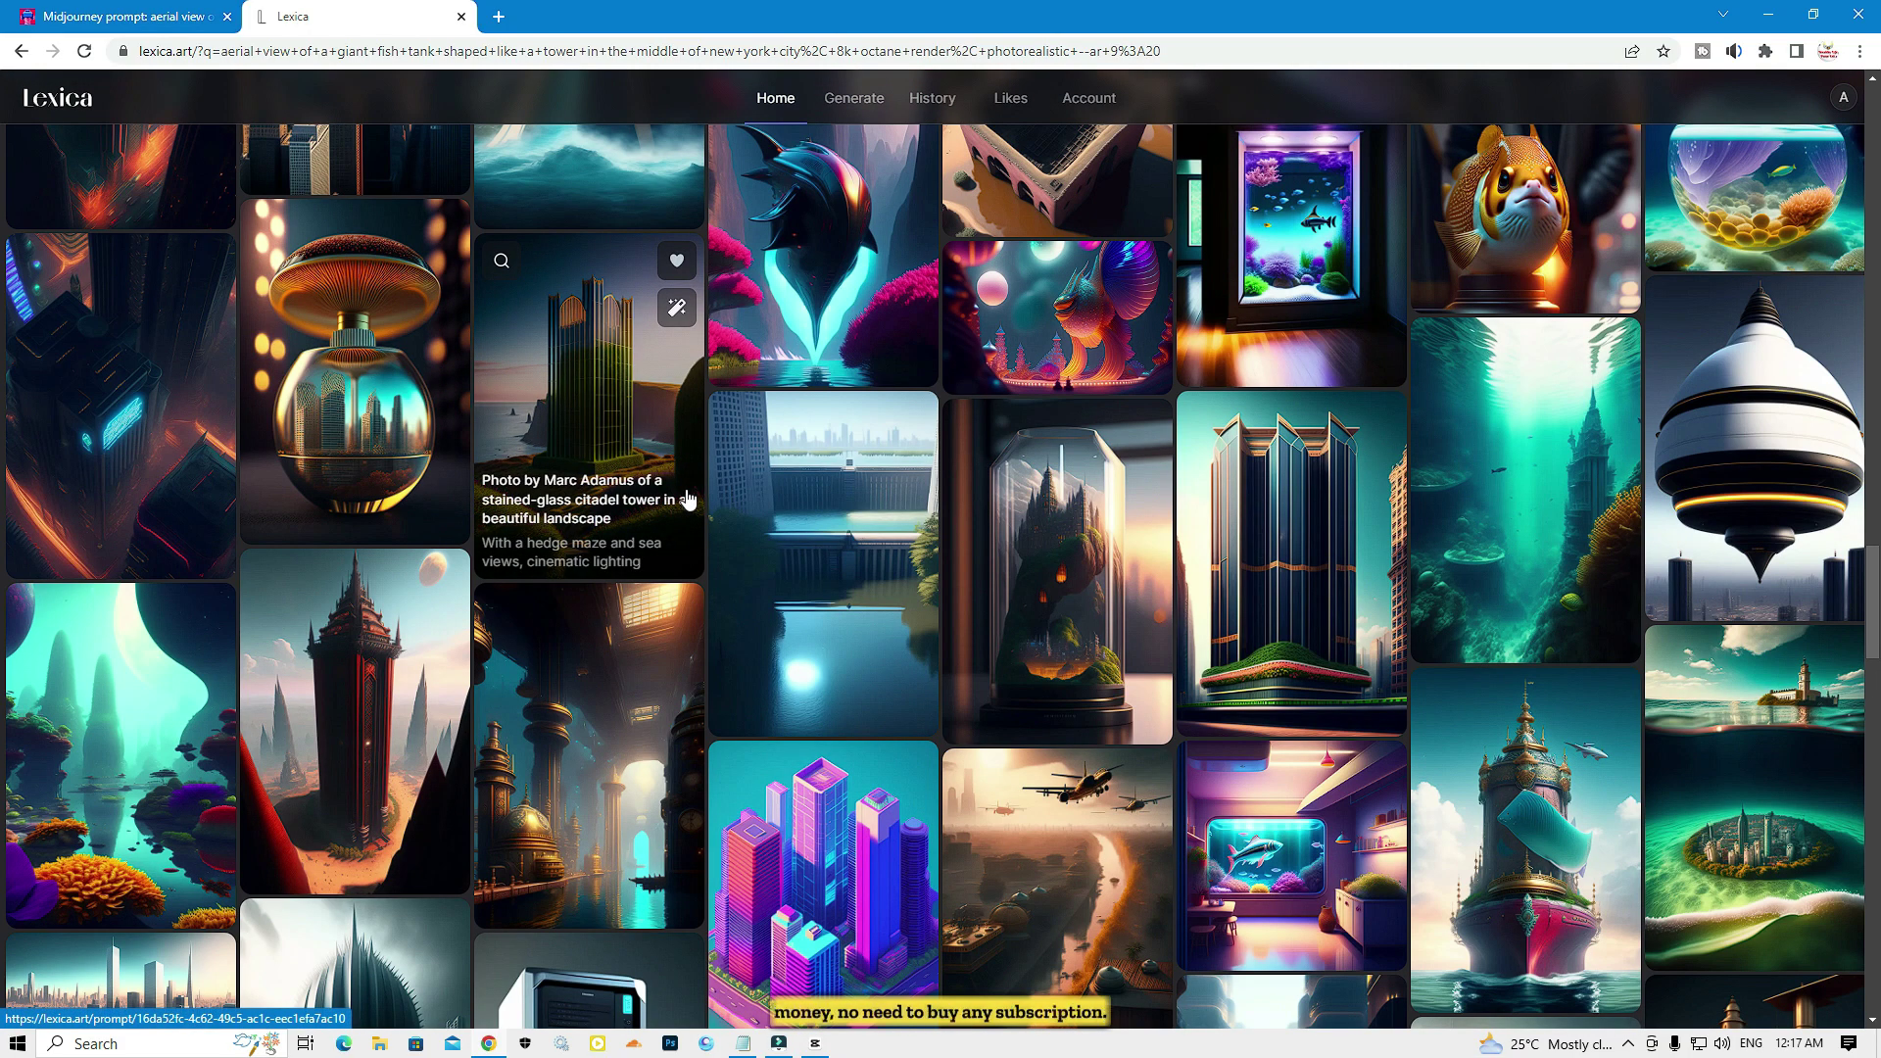
scroll(686, 495, "down", 6)
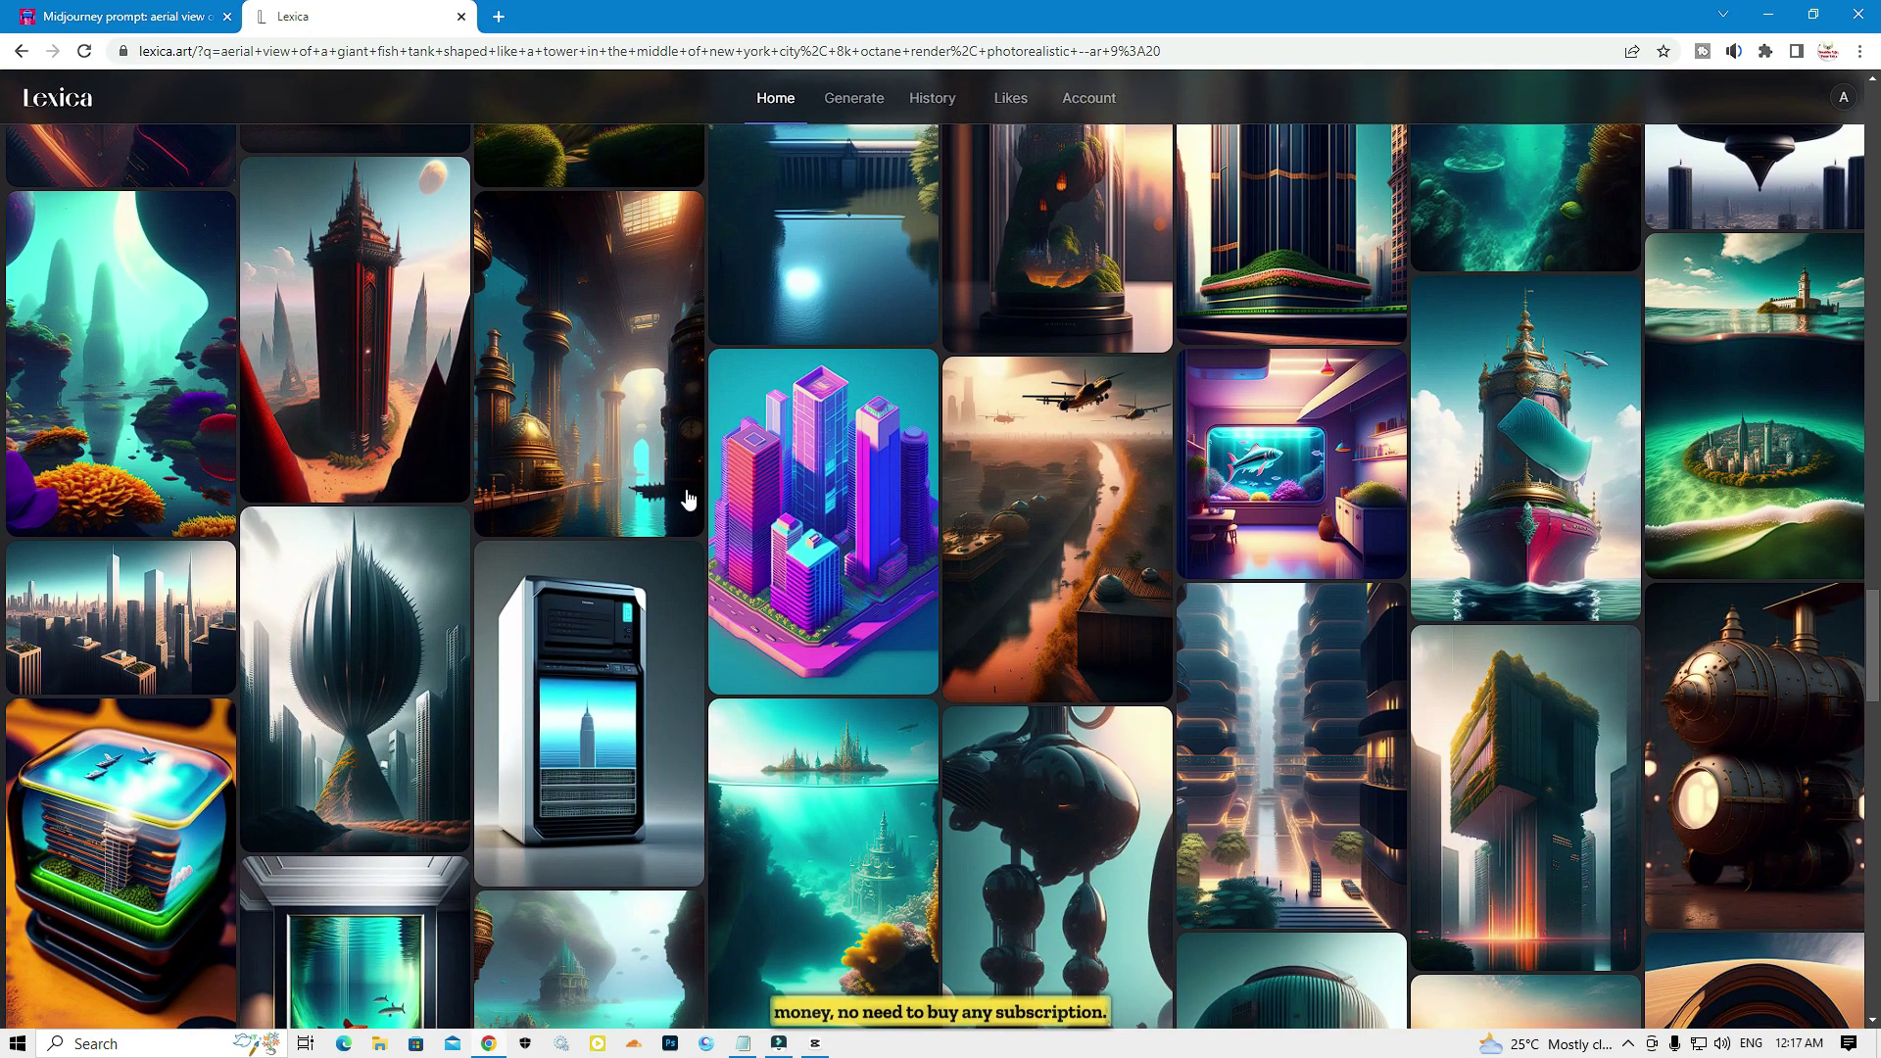
scroll(689, 500, "down", 4)
scroll(688, 499, "up", 6)
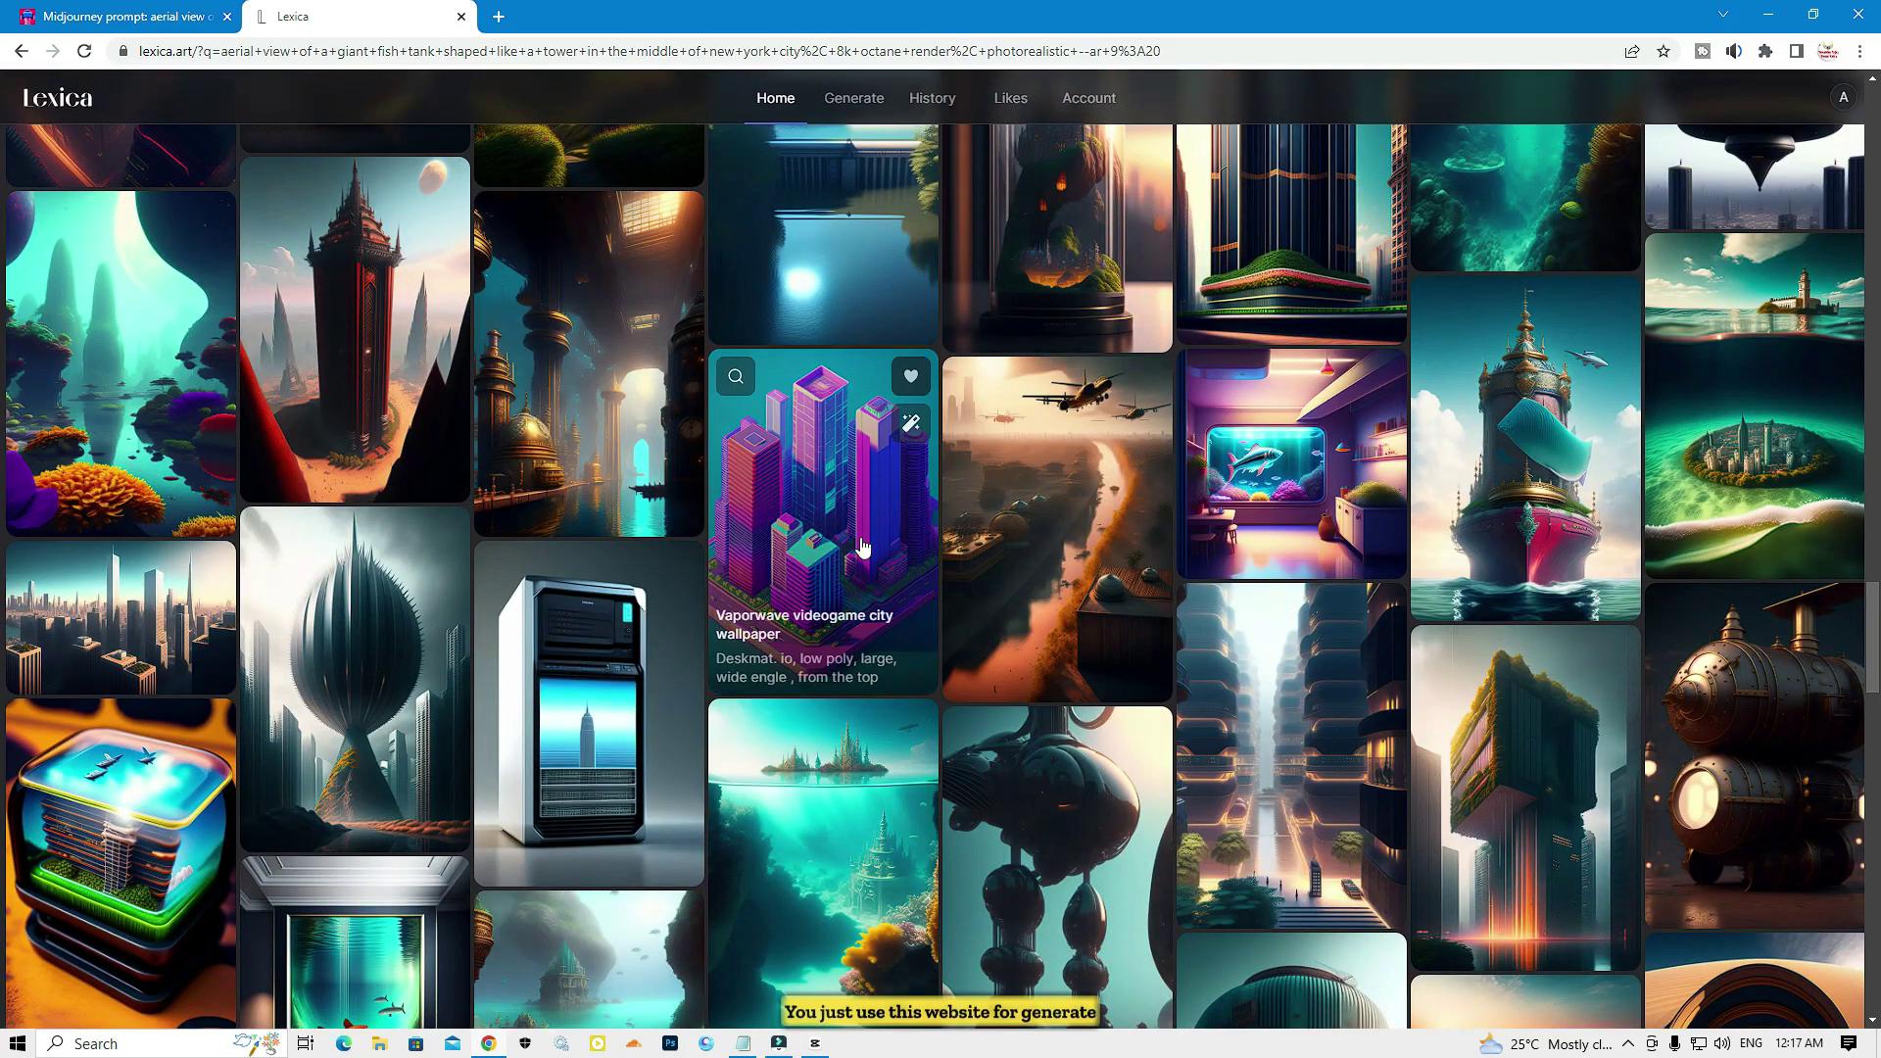
scroll(861, 542, "down", 5)
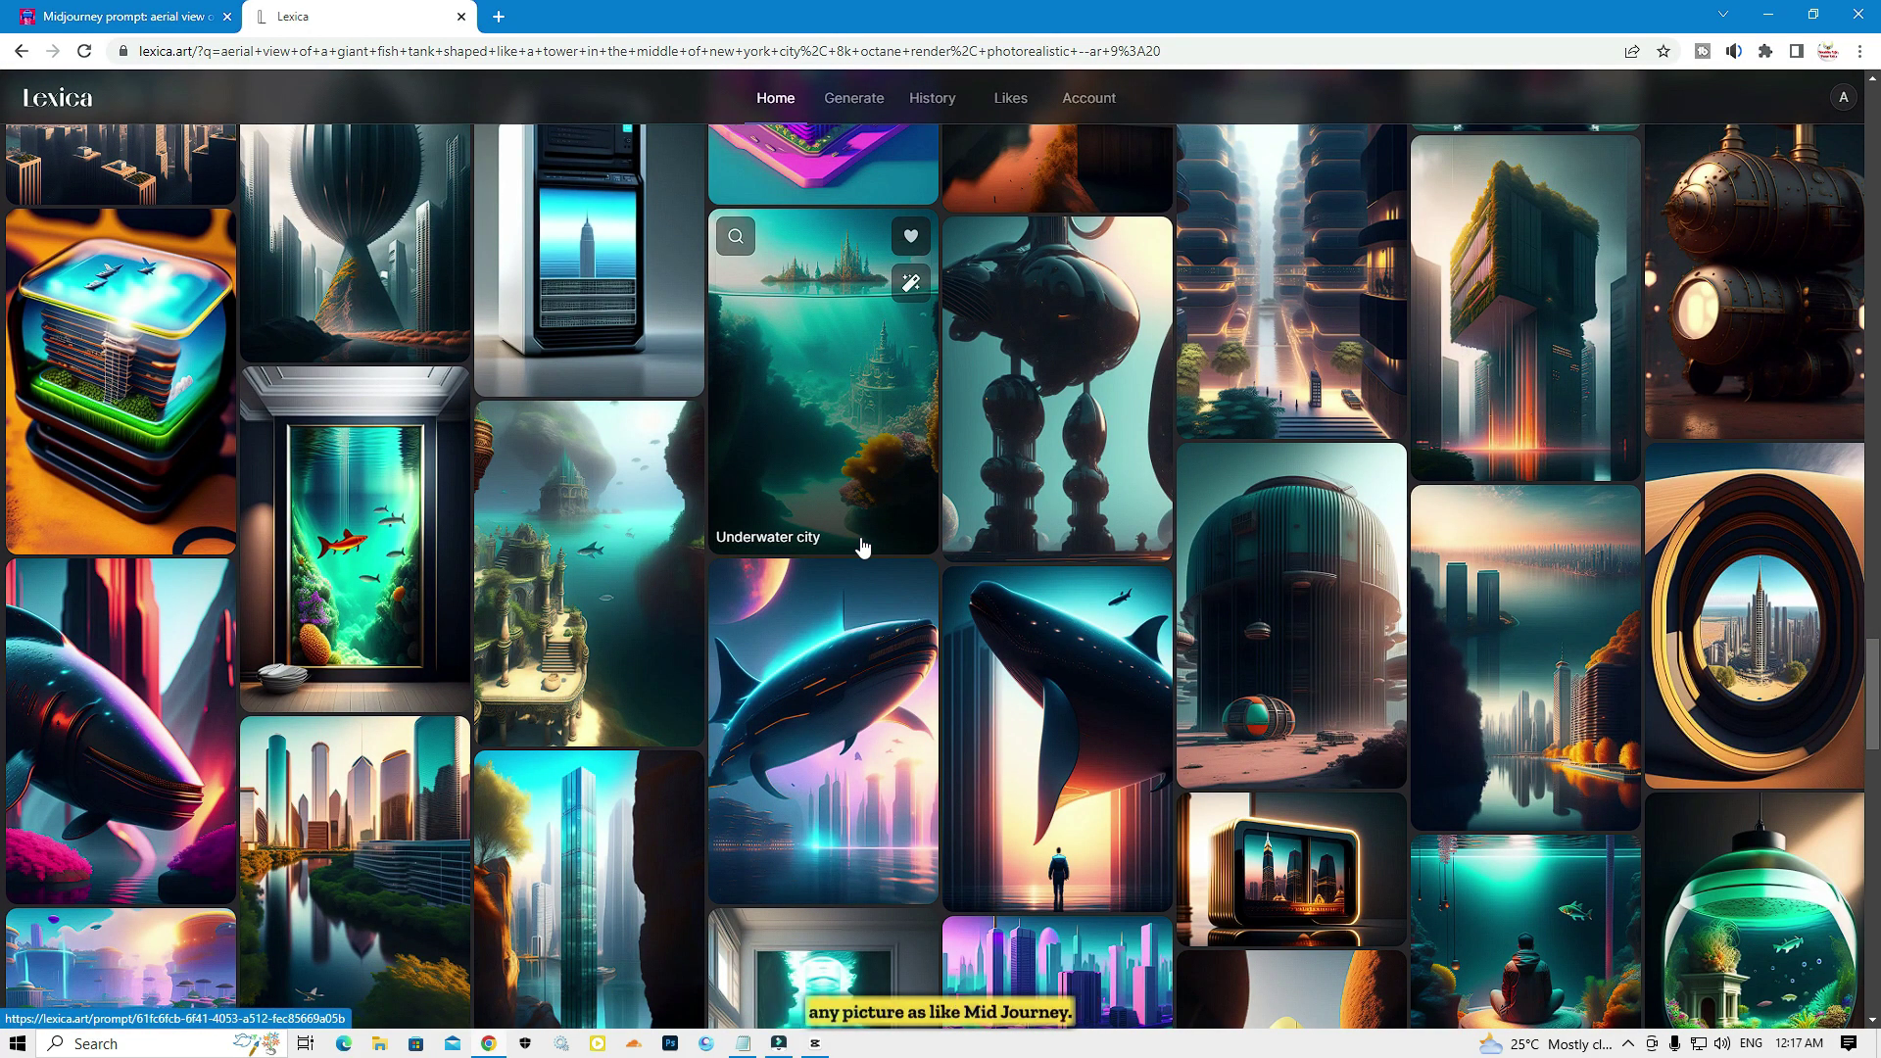
scroll(861, 546, "down", 3)
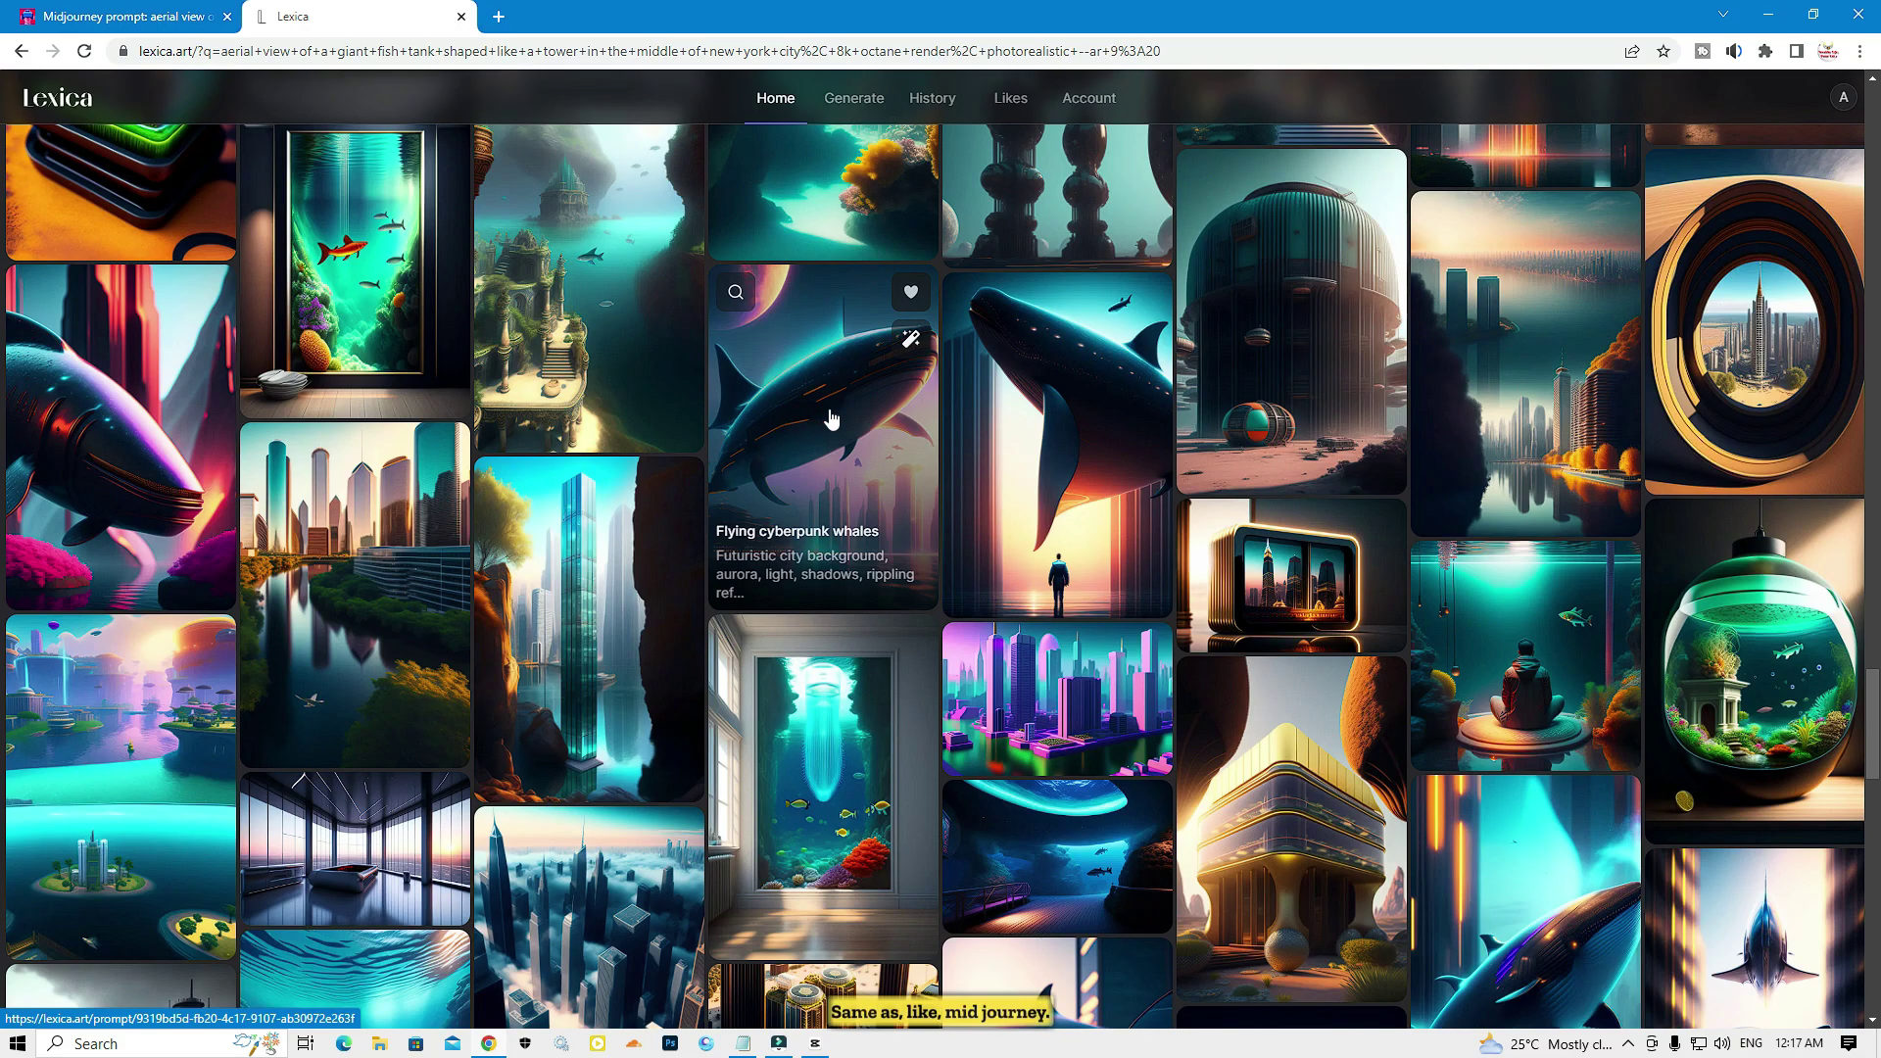
scroll(830, 419, "down", 4)
Step: Preview the Surreal art aquarium result, then go back to the PromptHero fish tank page
left_click(1788, 385)
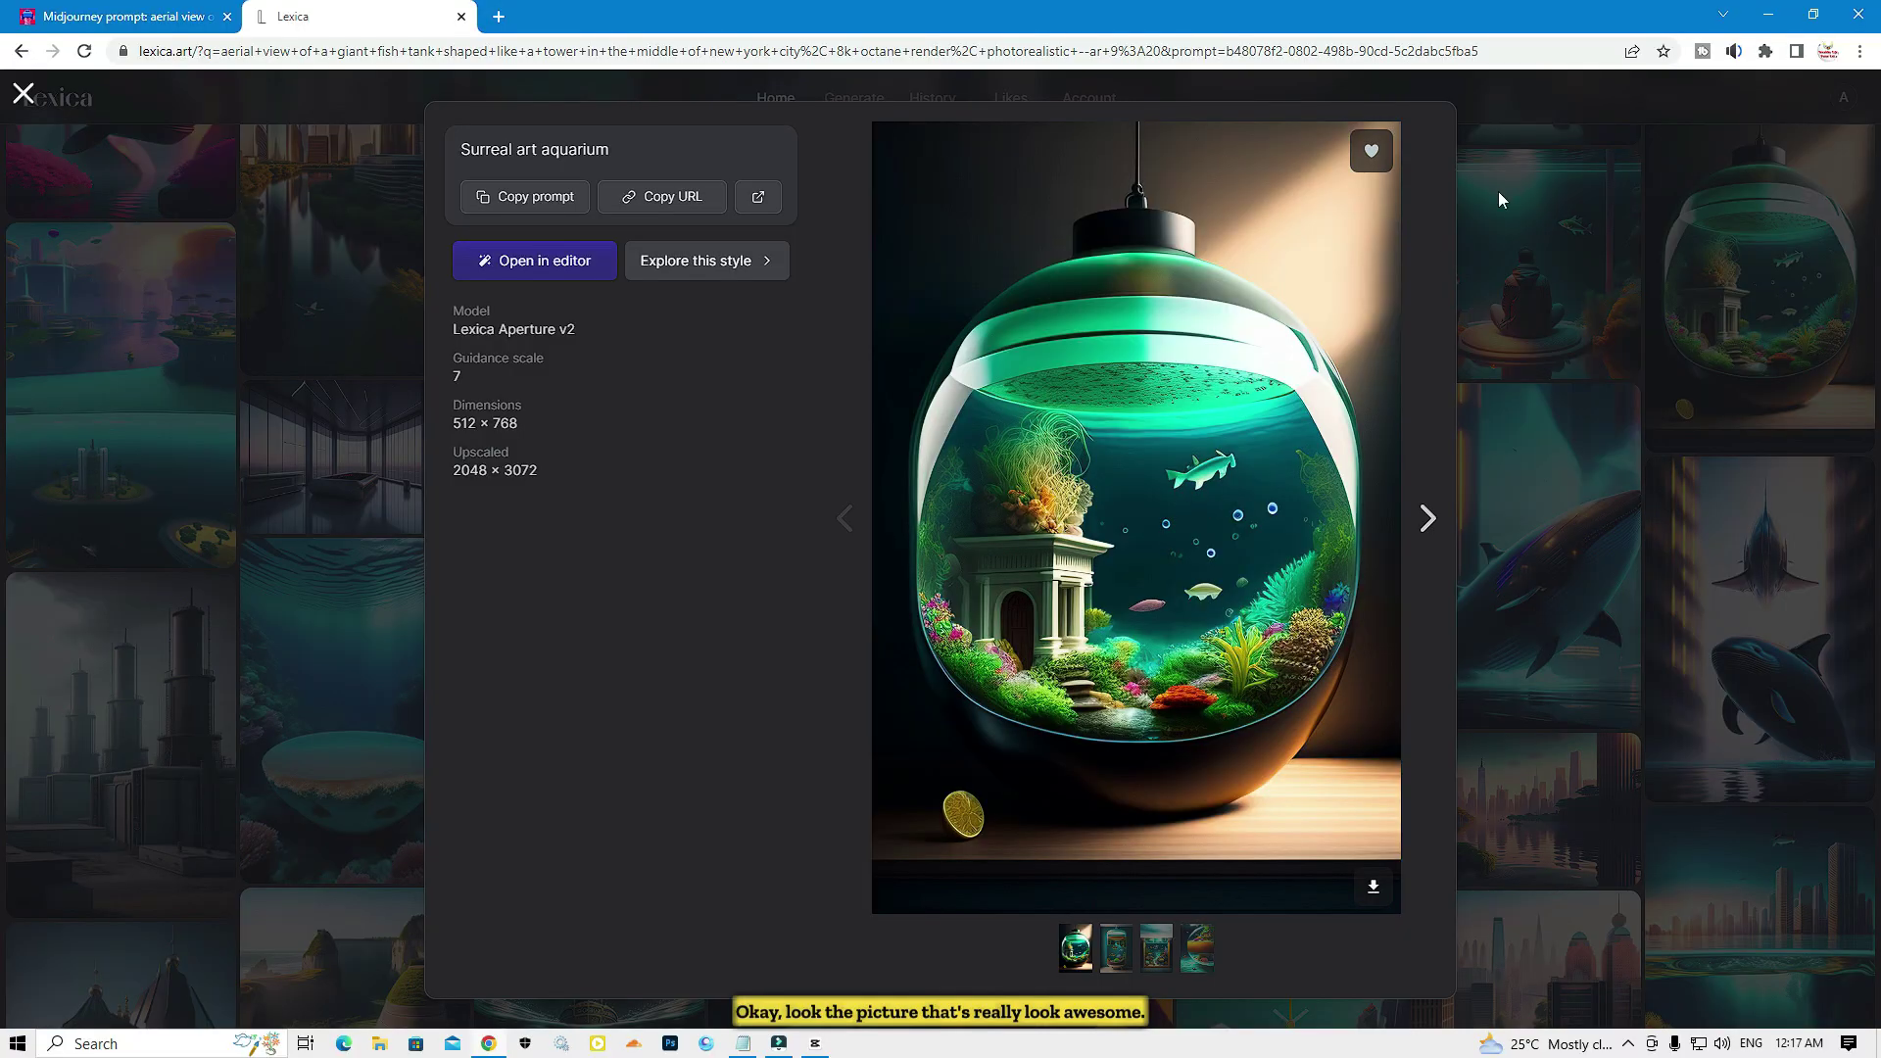
left_click(1523, 103)
scroll(960, 480, "up", 15)
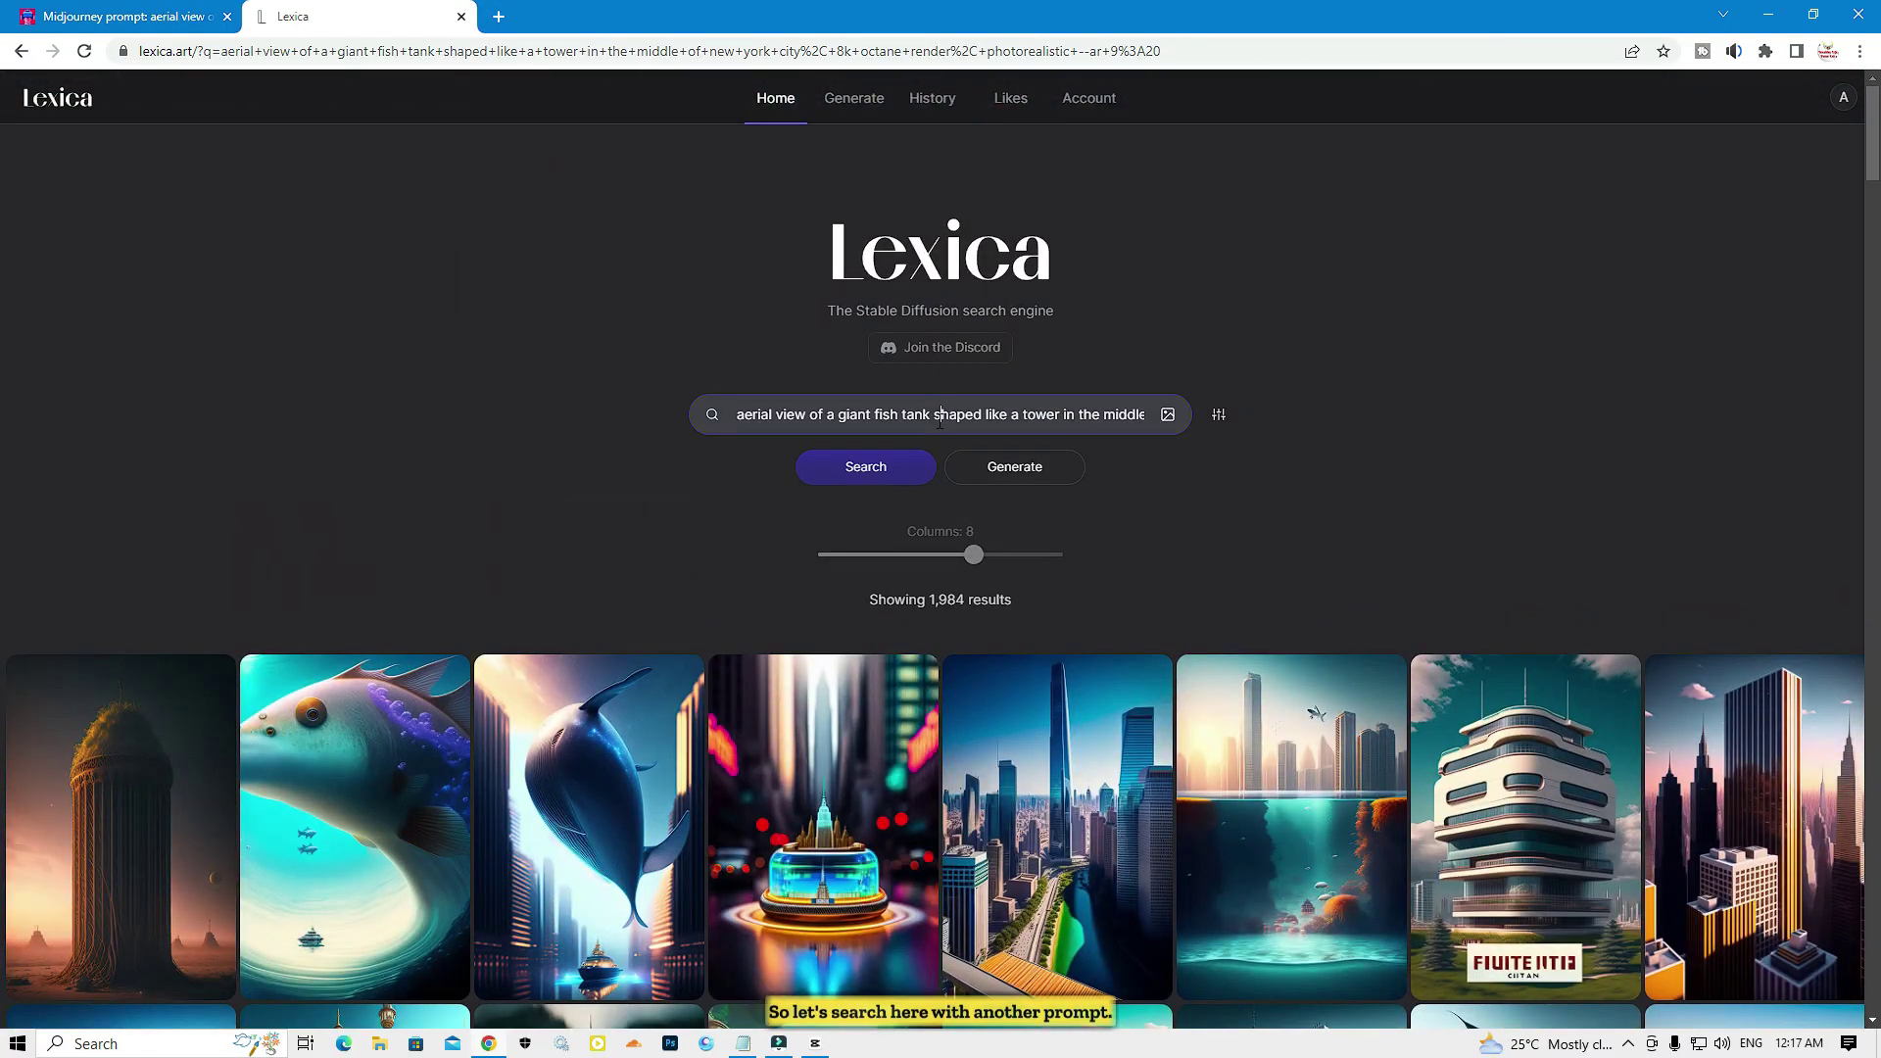
left_click(5, 12)
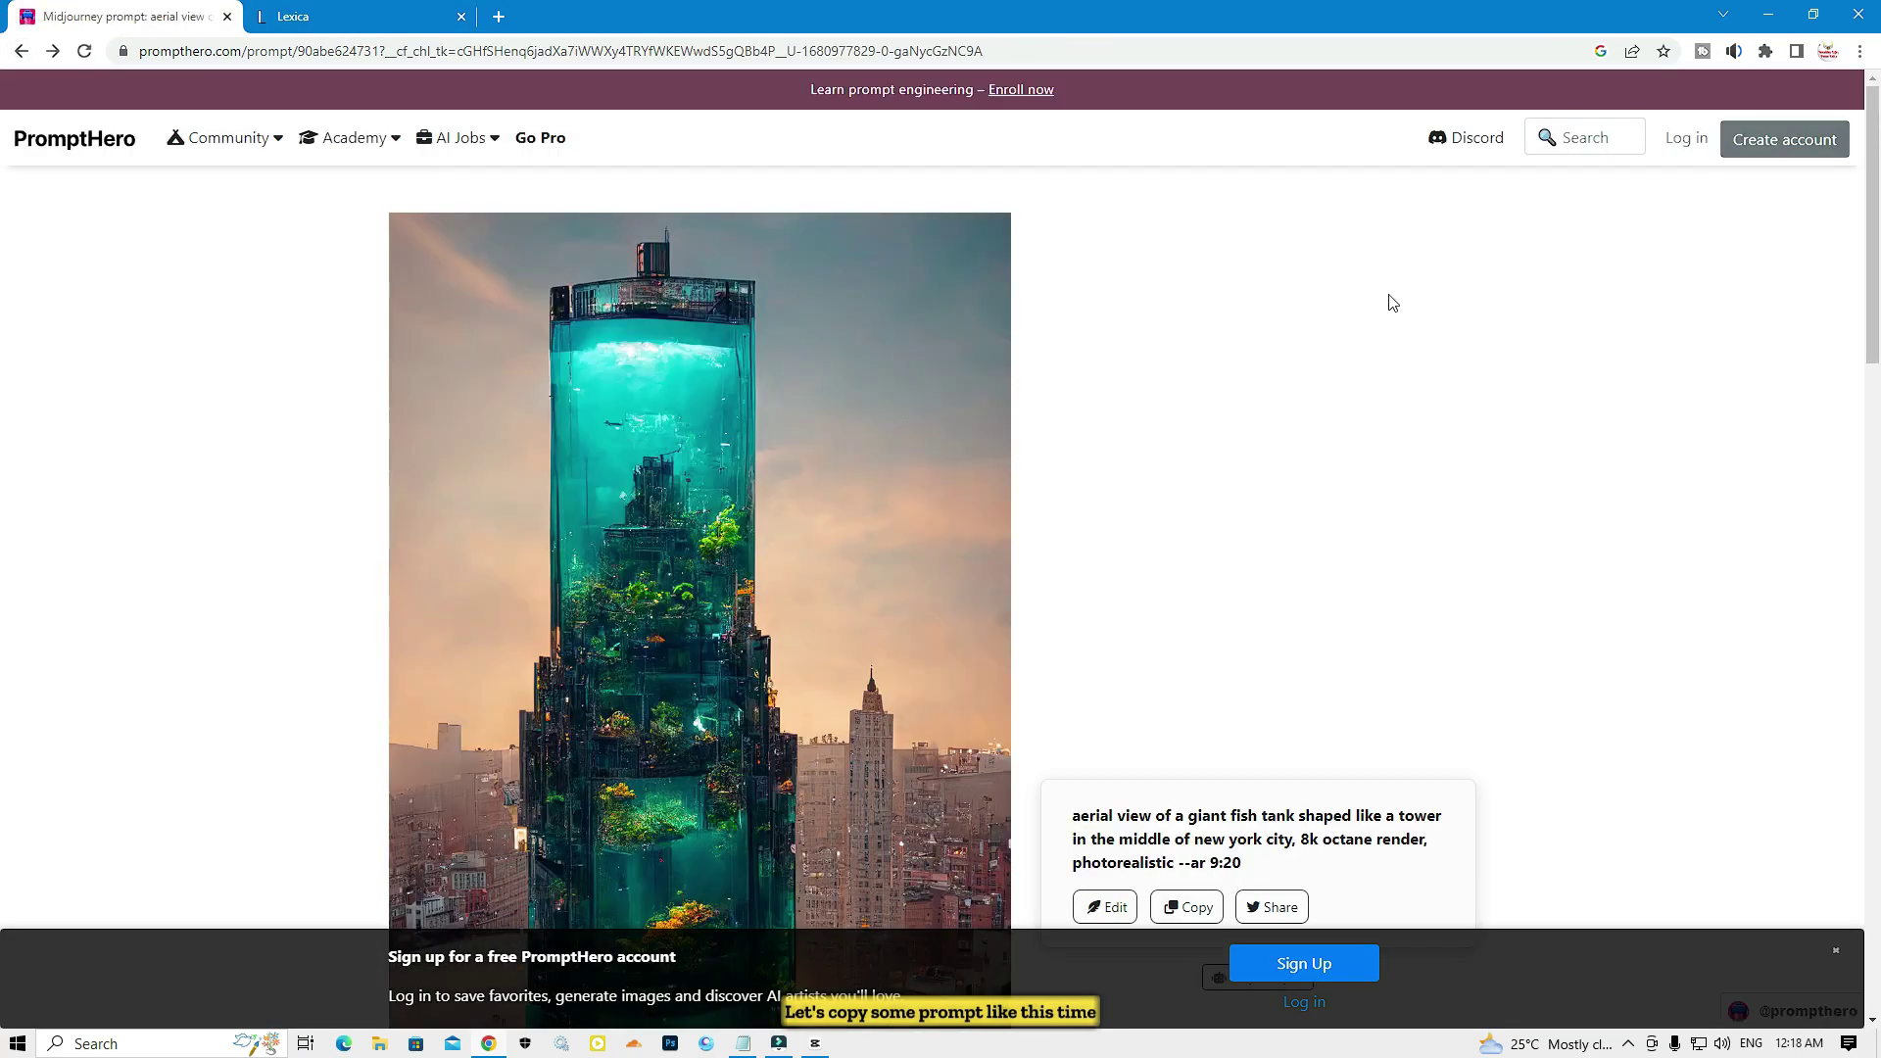
Step: Copy the galaxies-and-nebulae rabbit prompt from PromptHero into Lexica's search box
key("alt+Left")
left_click(935, 386)
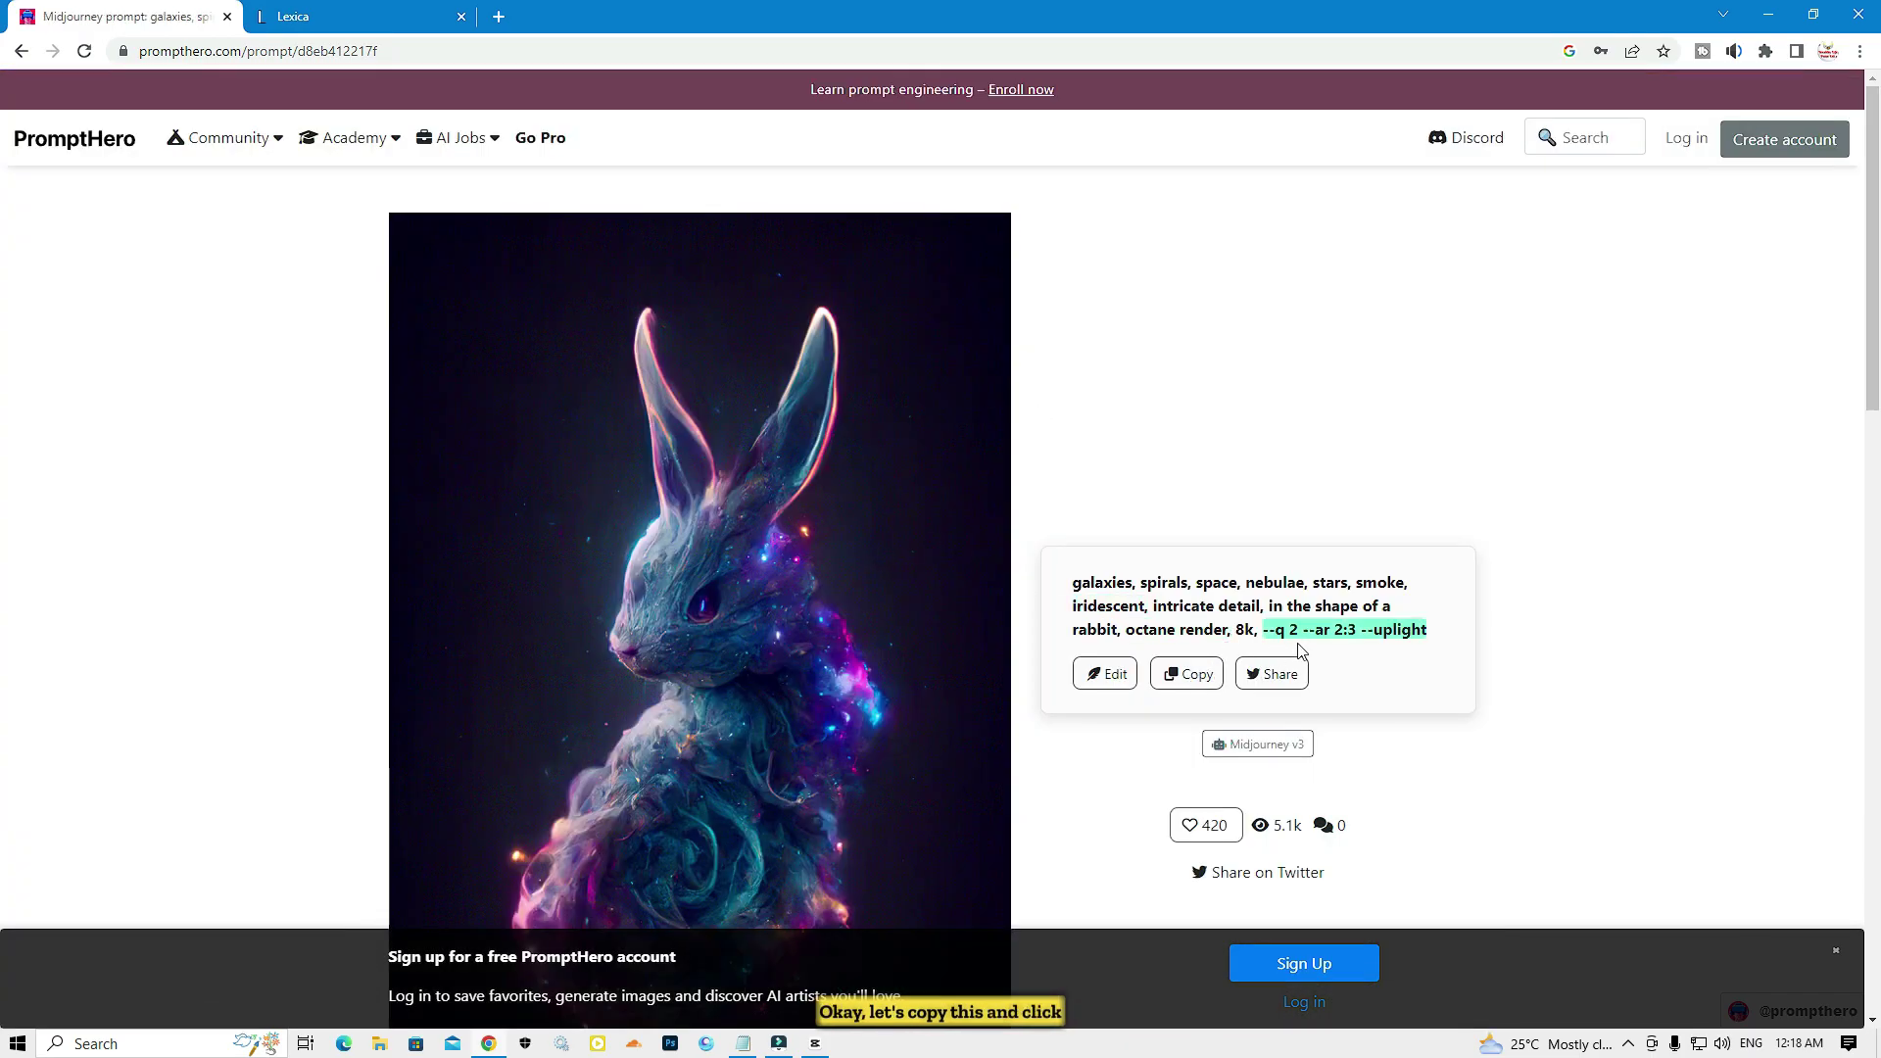
left_click_drag(1451, 637, 1133, 578)
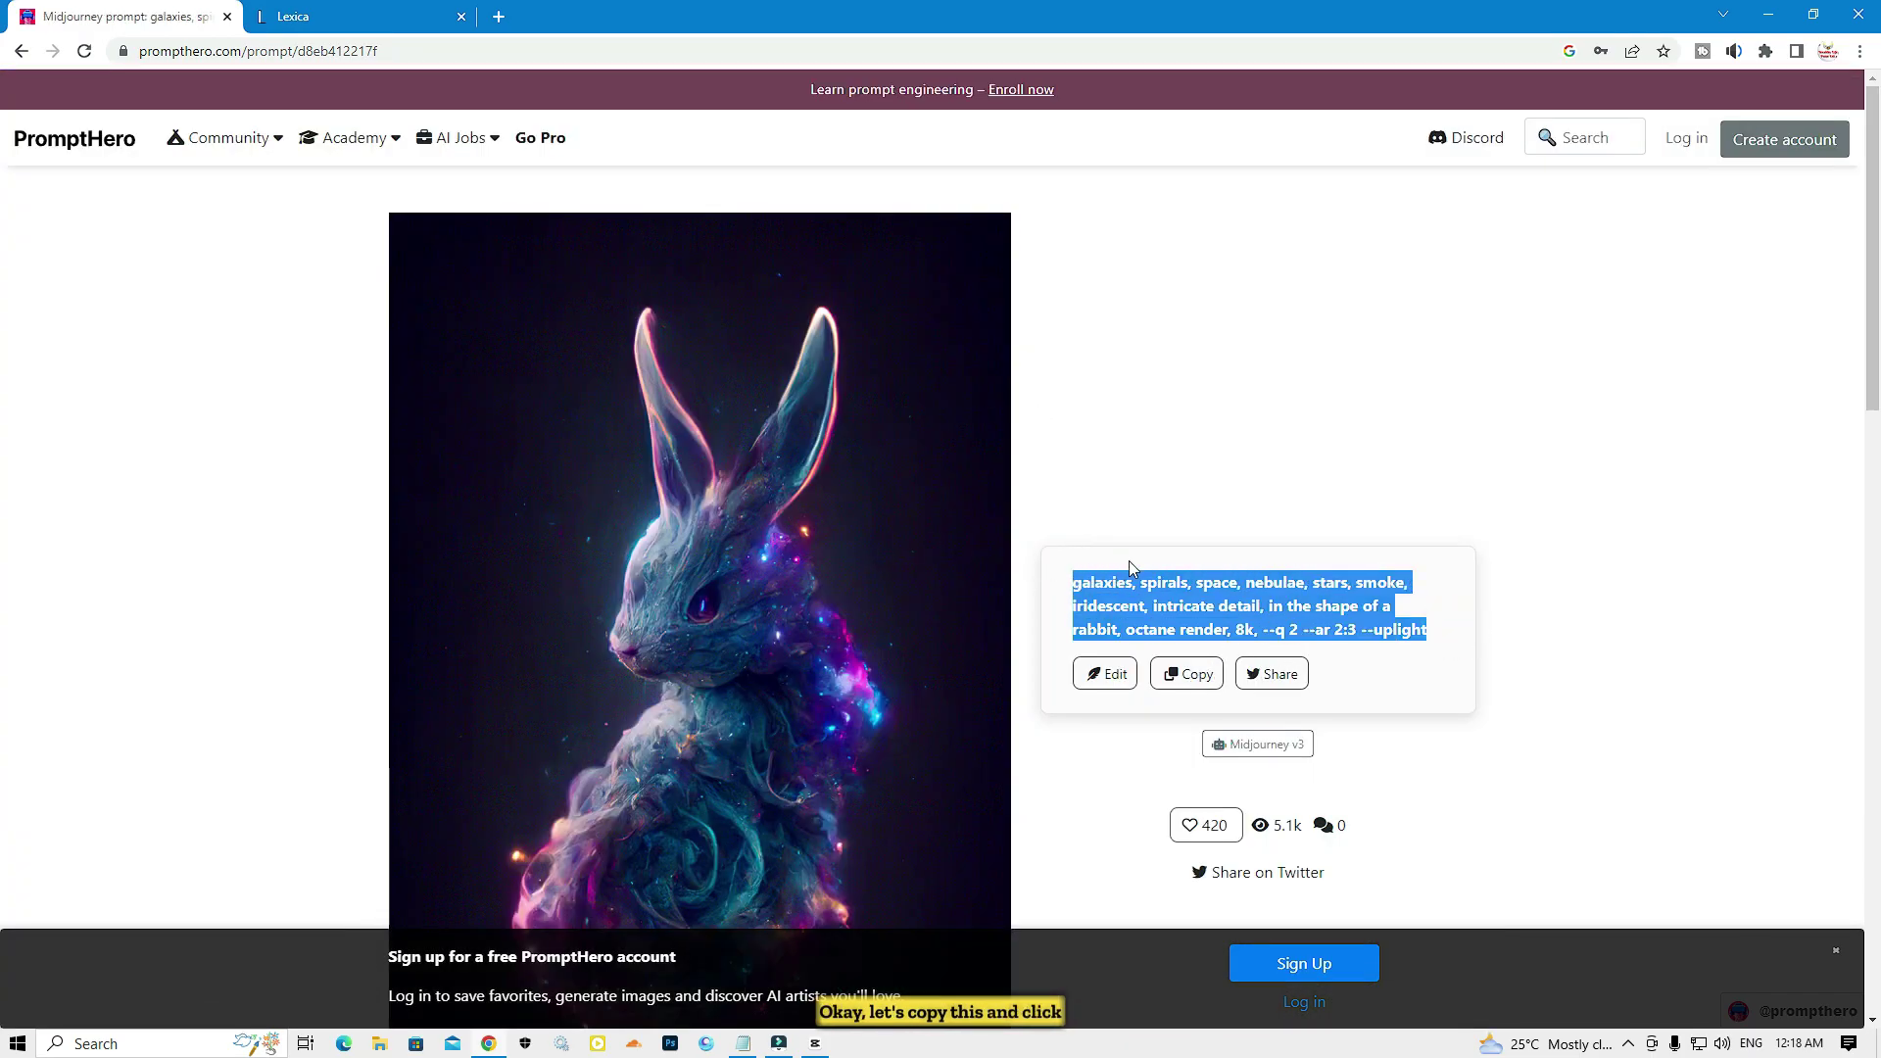
left_click(412, 17)
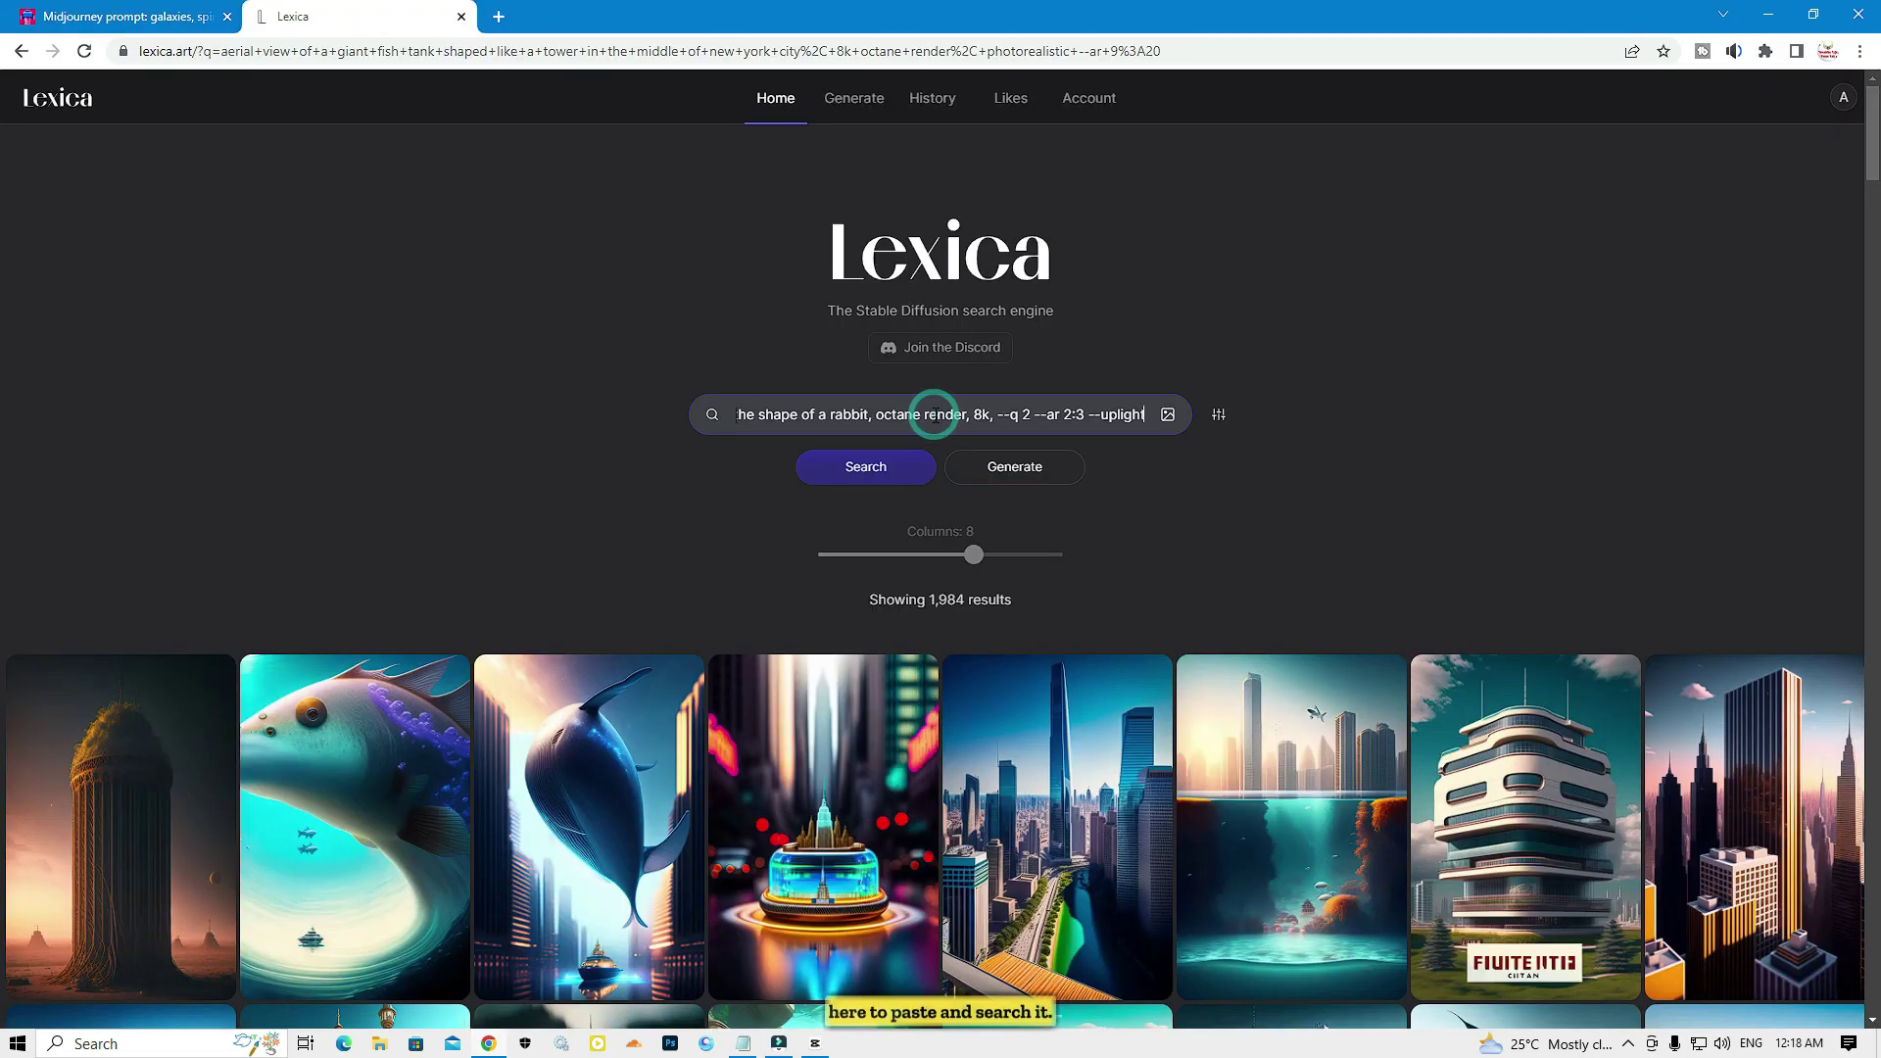
Step: Search Lexica for the galaxies rabbit prompt and browse its 1,918 results
left_click(866, 469)
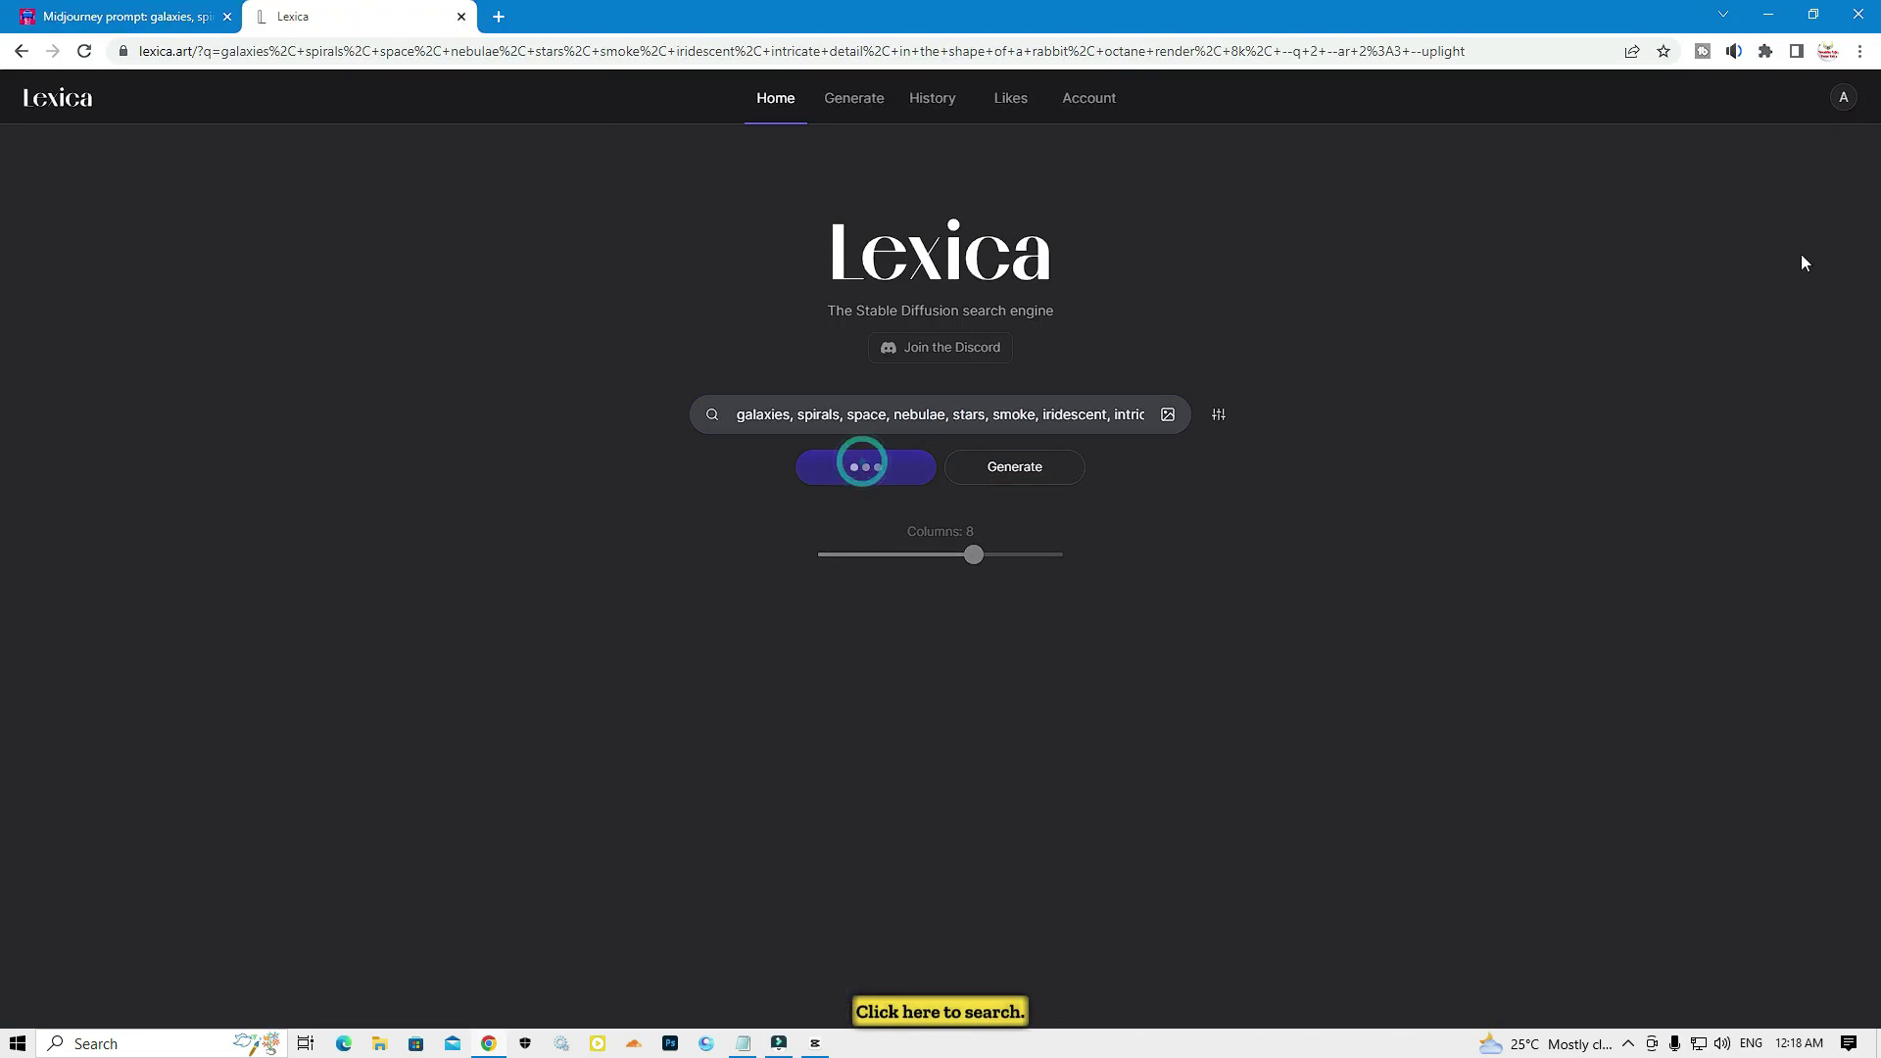
scroll(924, 600, "down", 2)
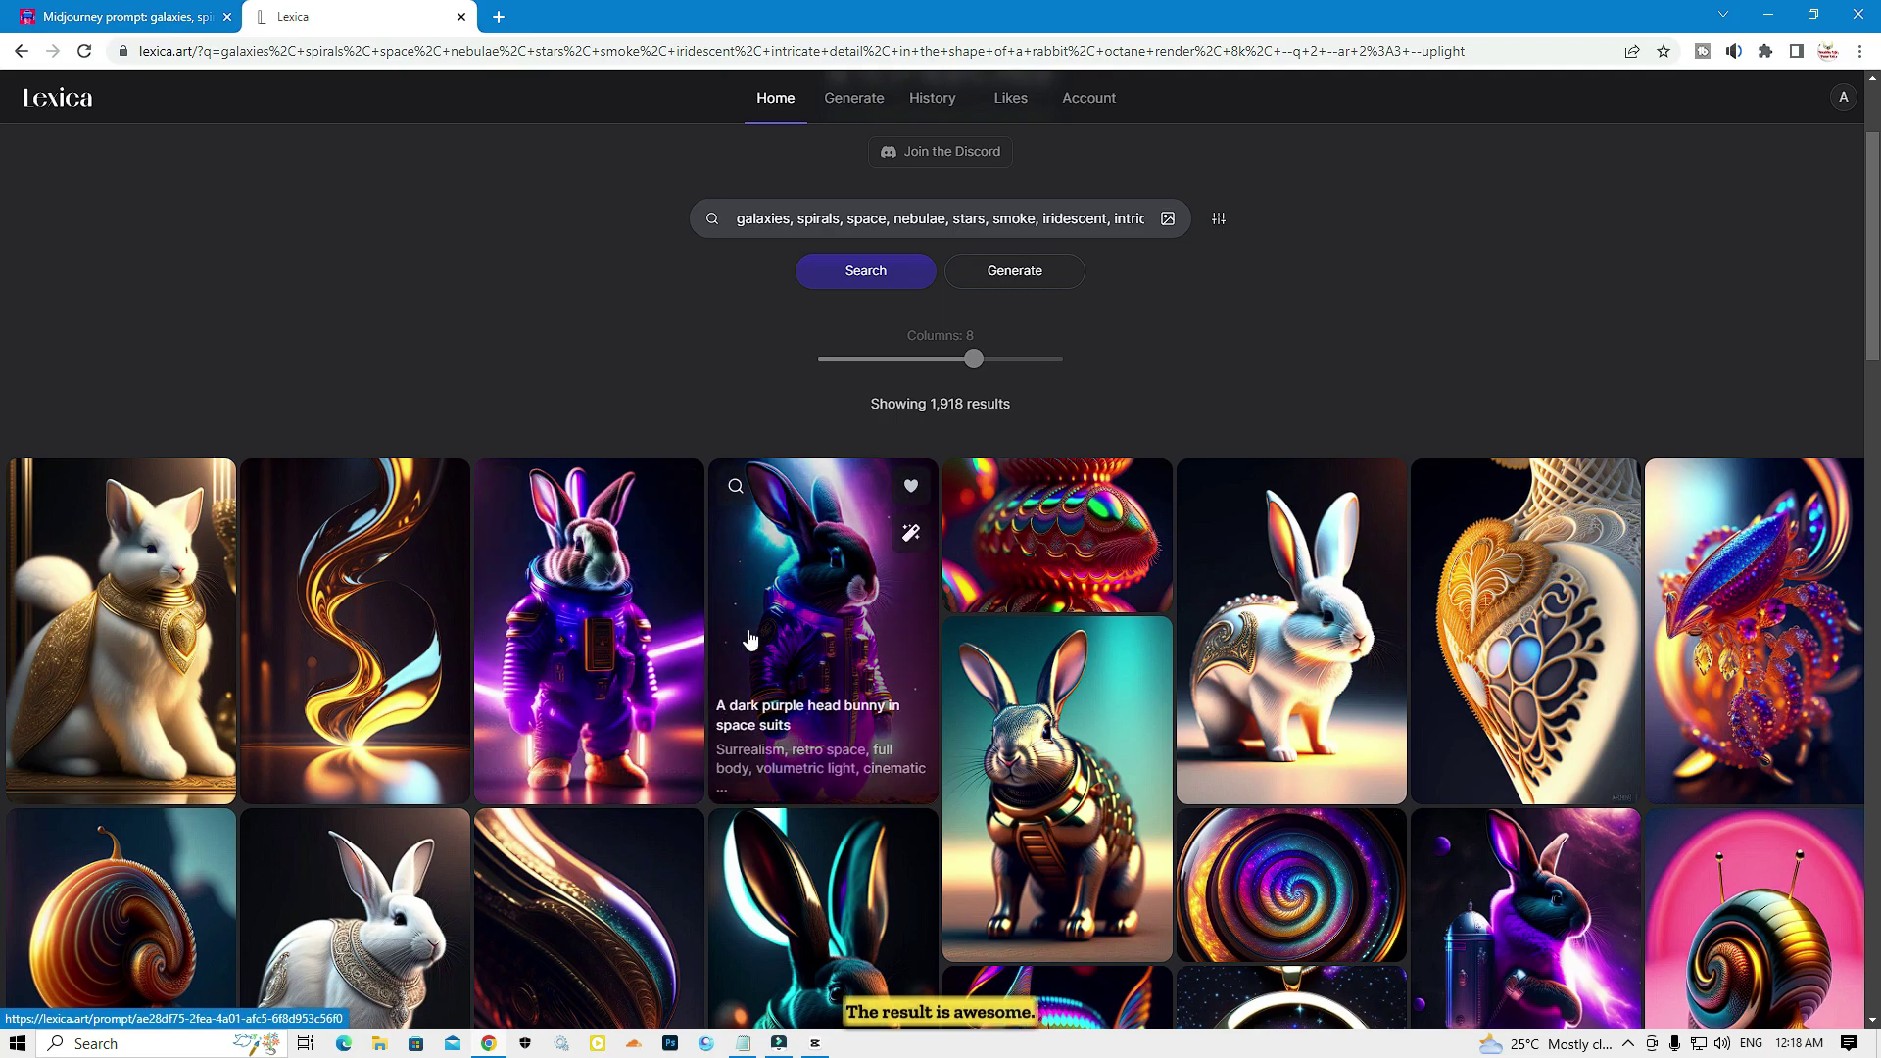
scroll(749, 636, "down", 9)
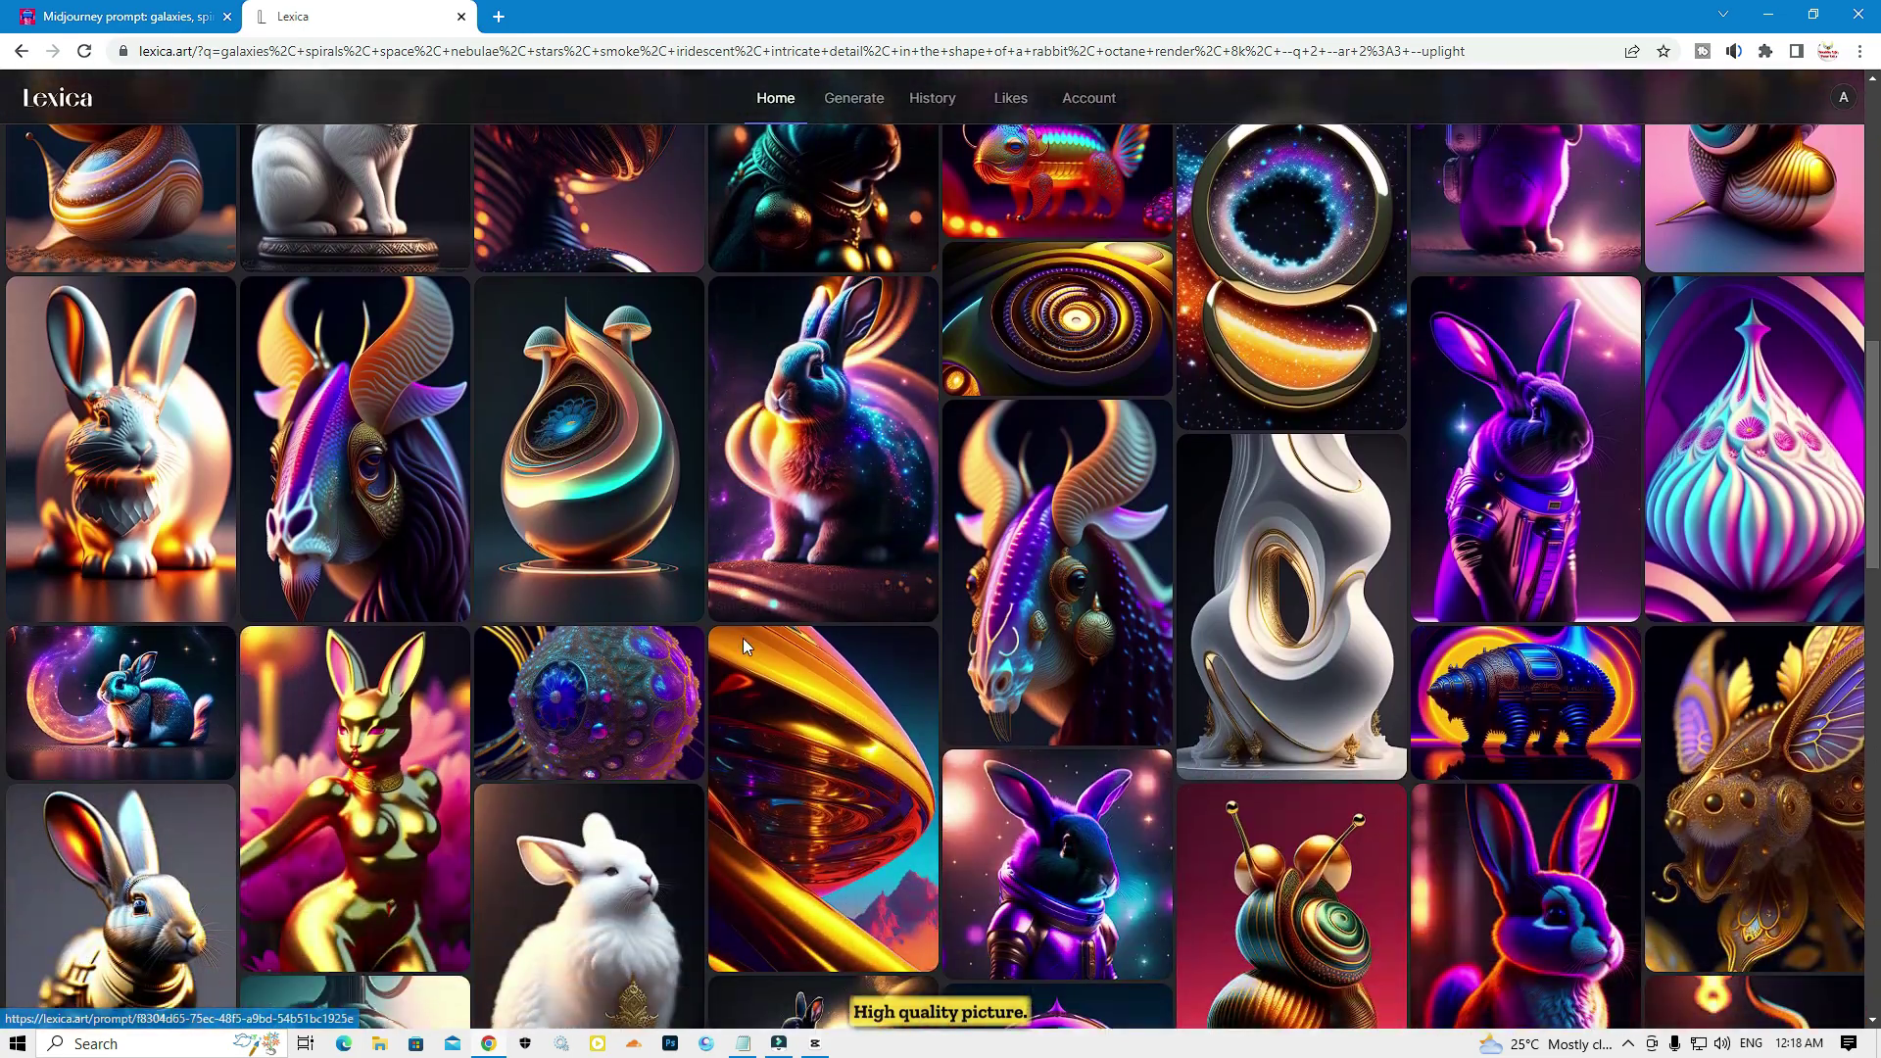
scroll(742, 638, "down", 15)
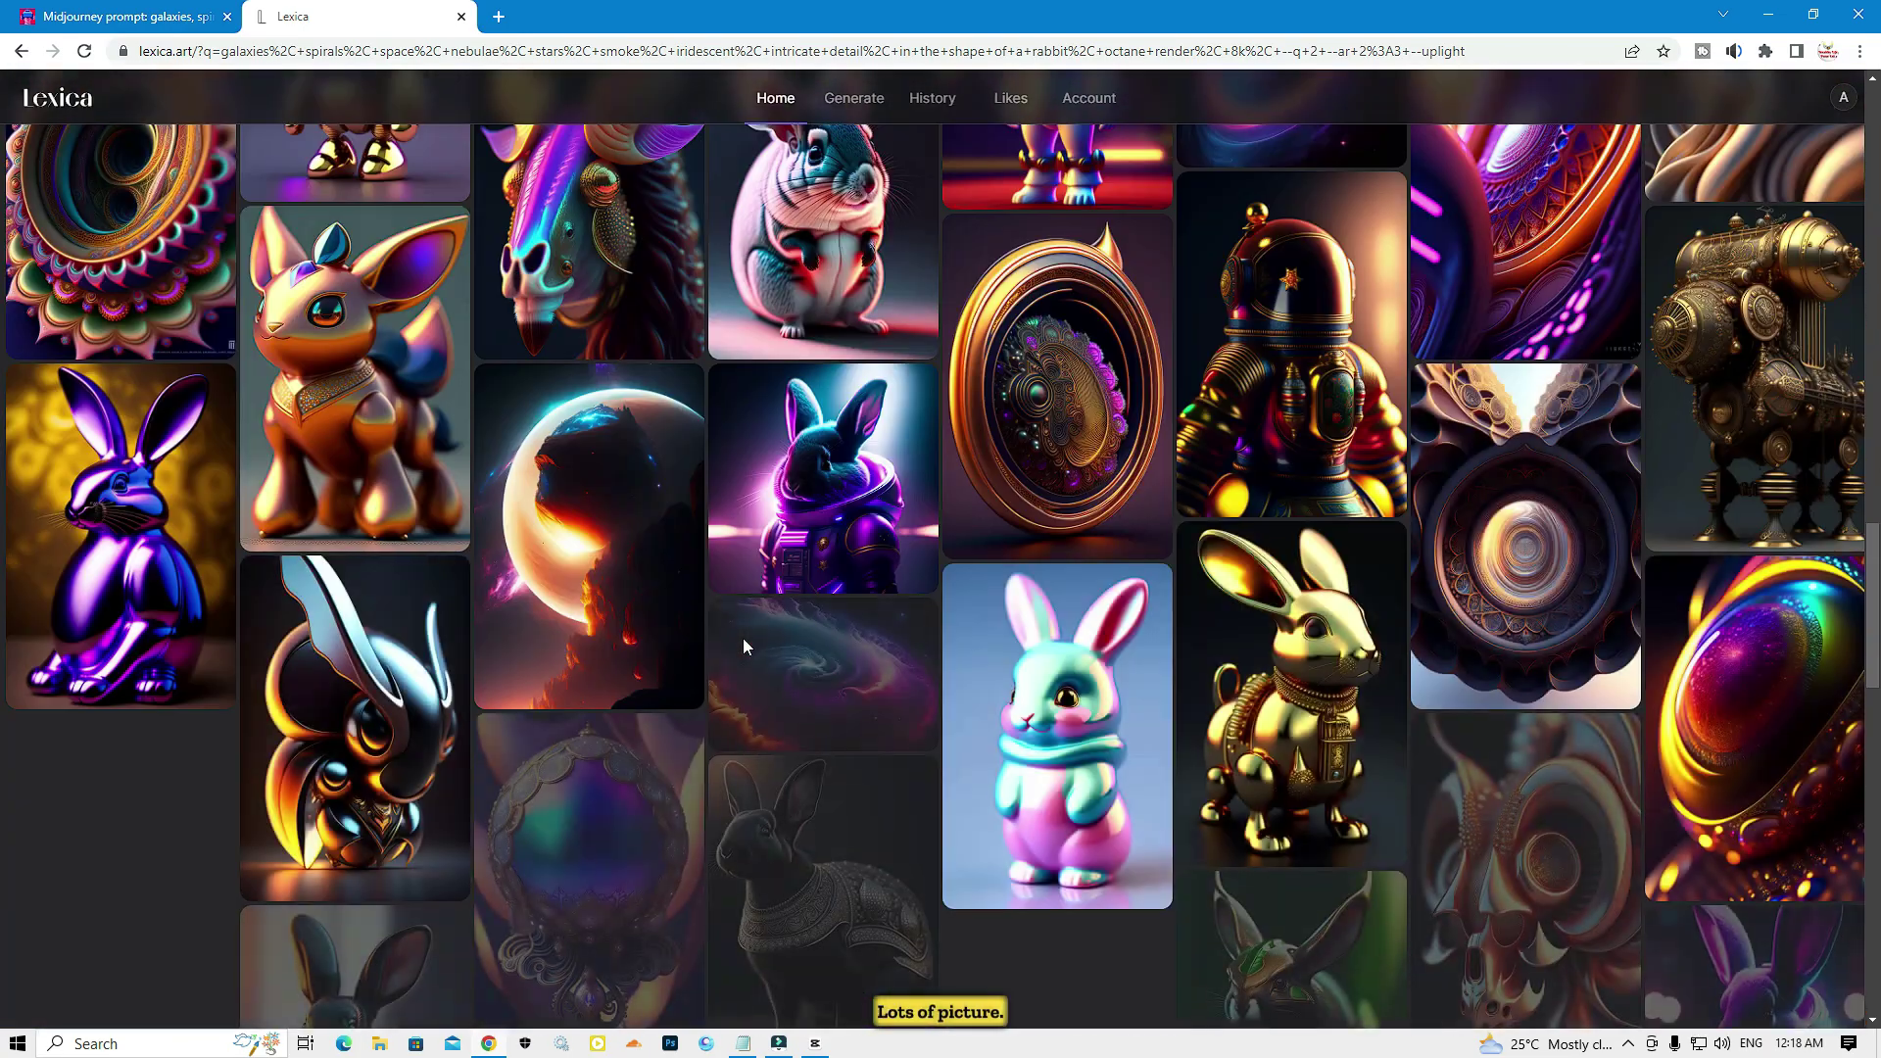
scroll(742, 638, "down", 15)
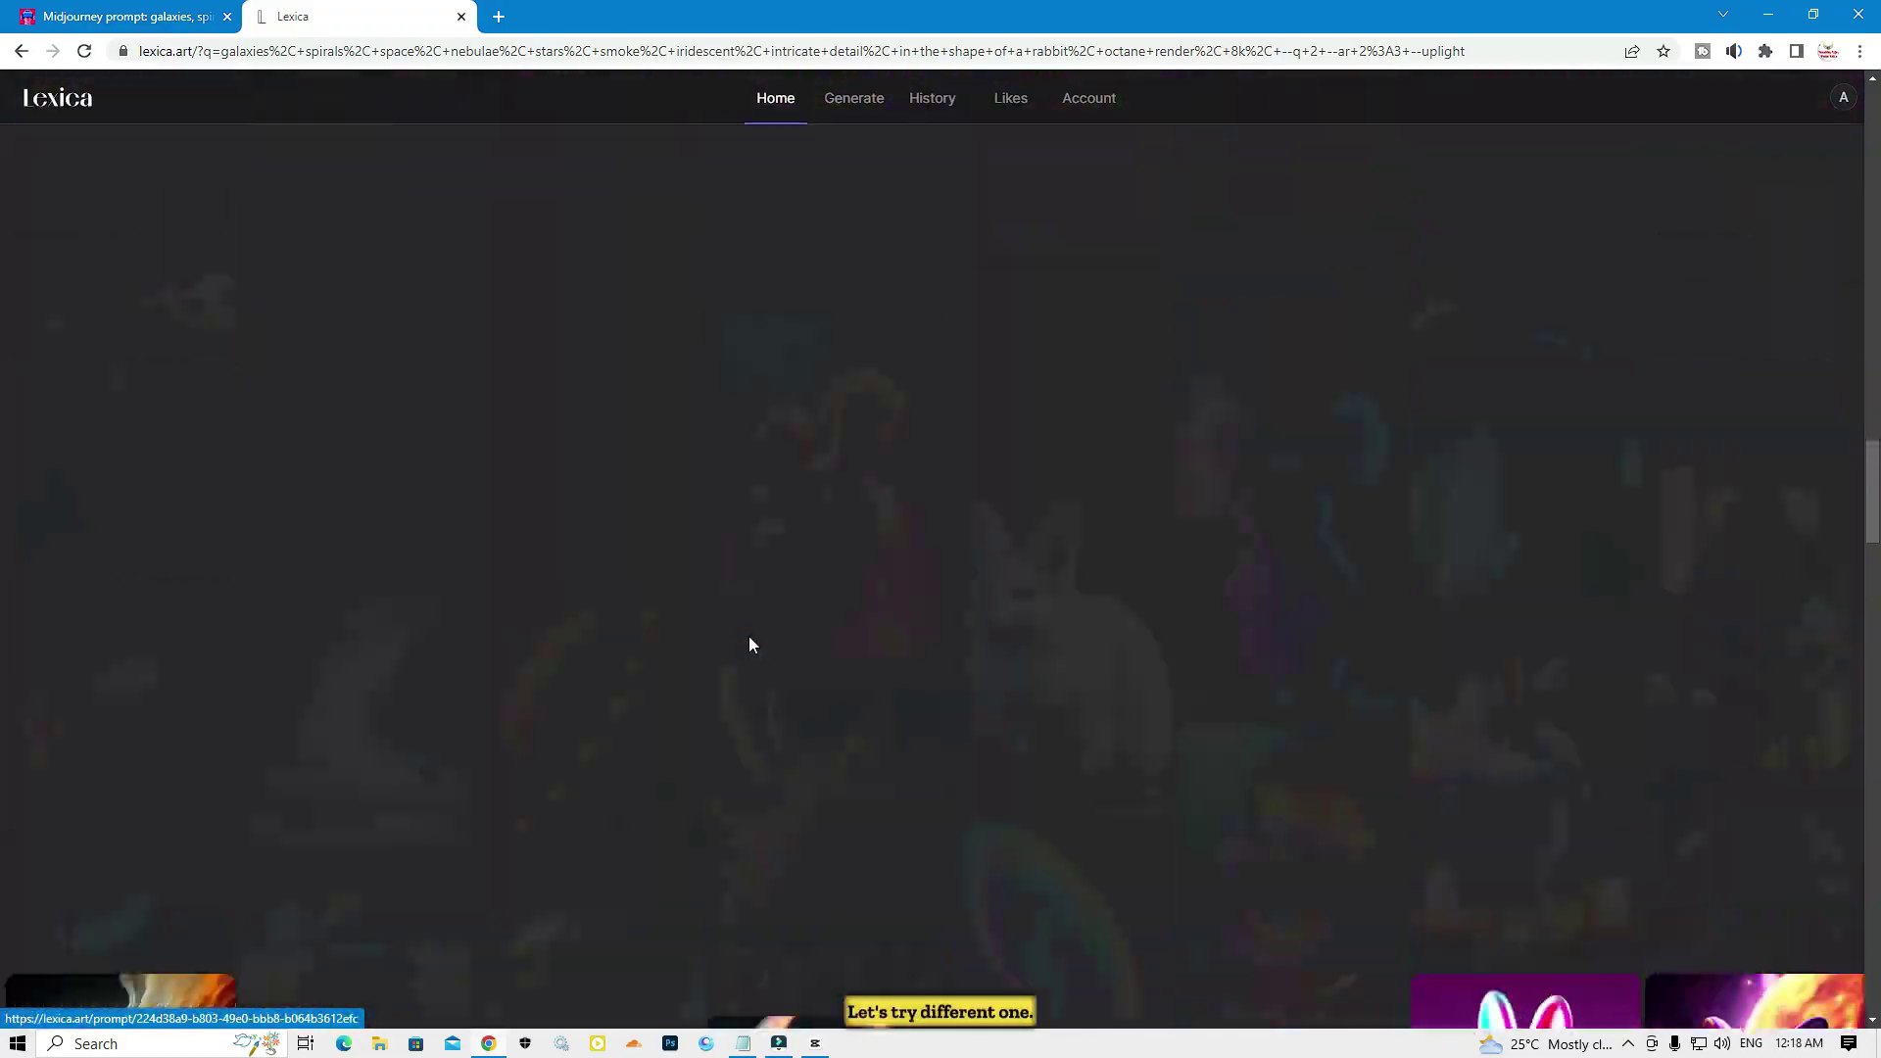
scroll(758, 635, "up", 15)
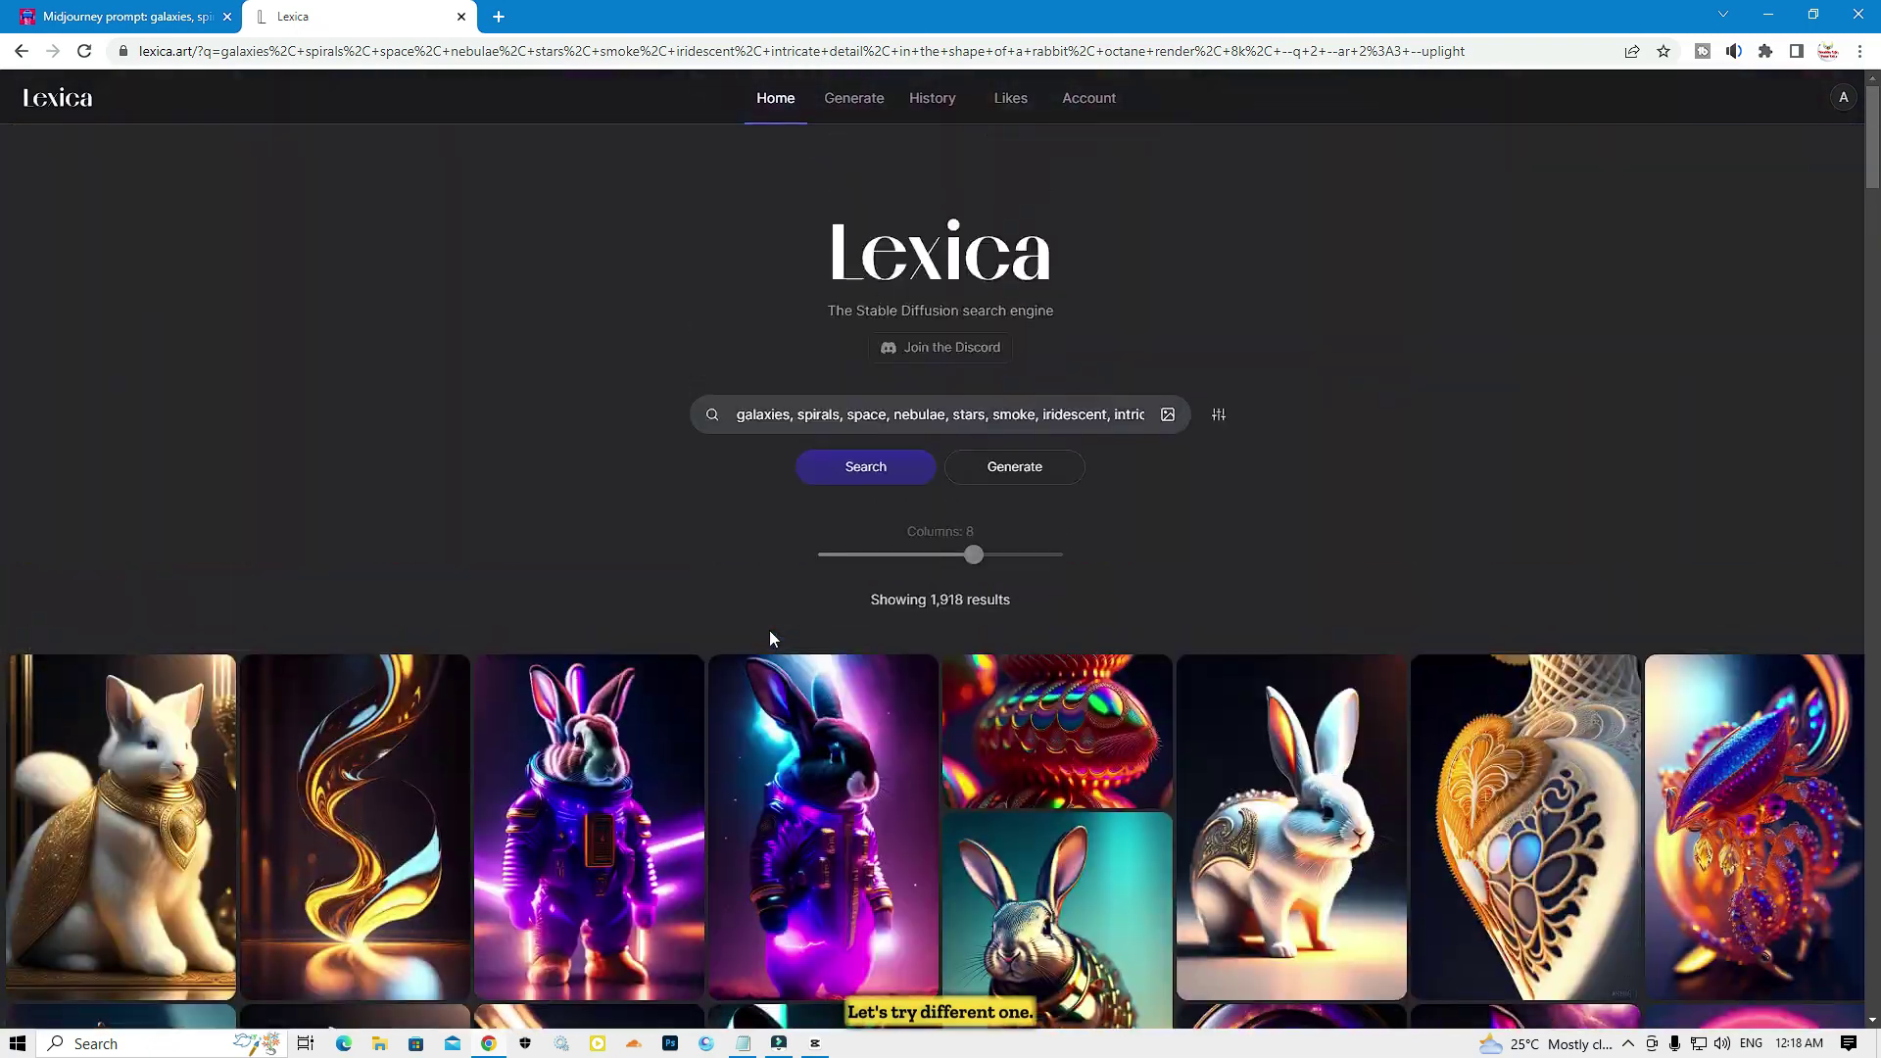
Step: Open the steampunk cat prompt in PromptHero's Midjourney grid and bring up copy options
left_click(4, 10)
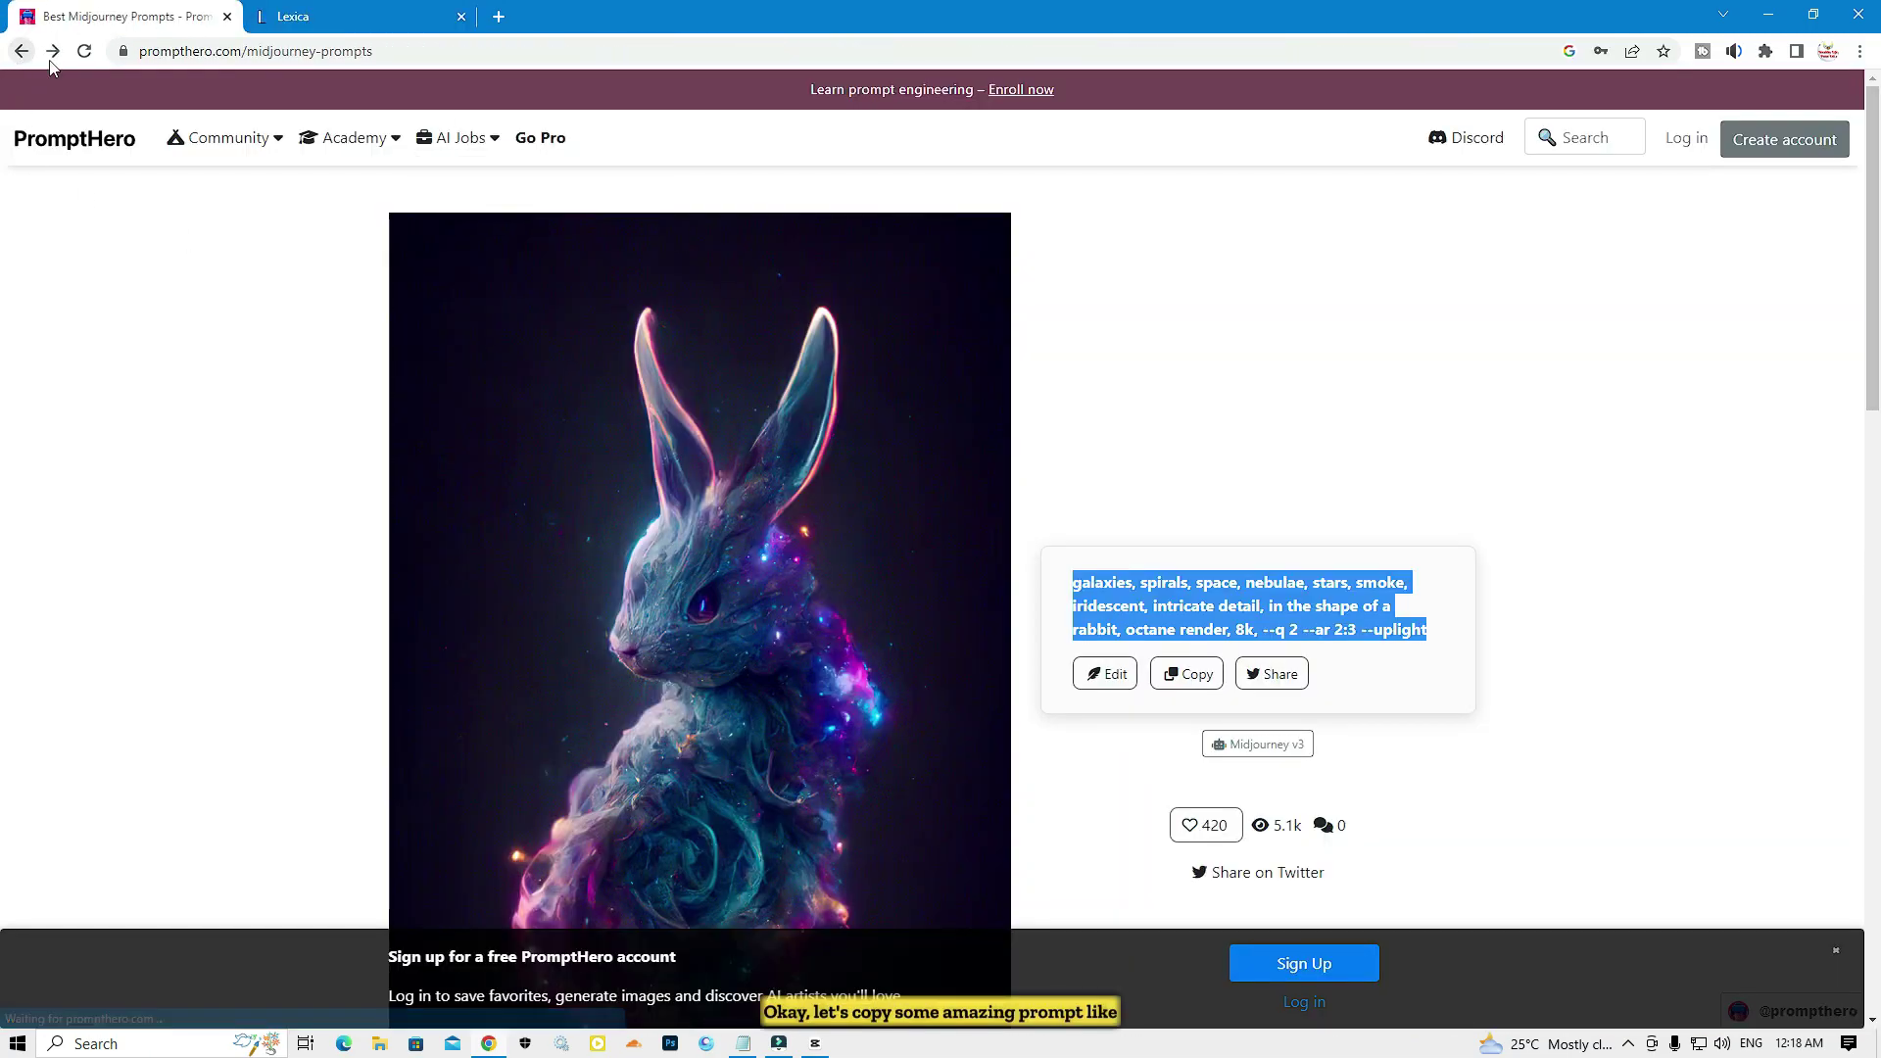
left_click(1206, 361)
scroll(1205, 360, "down", 6)
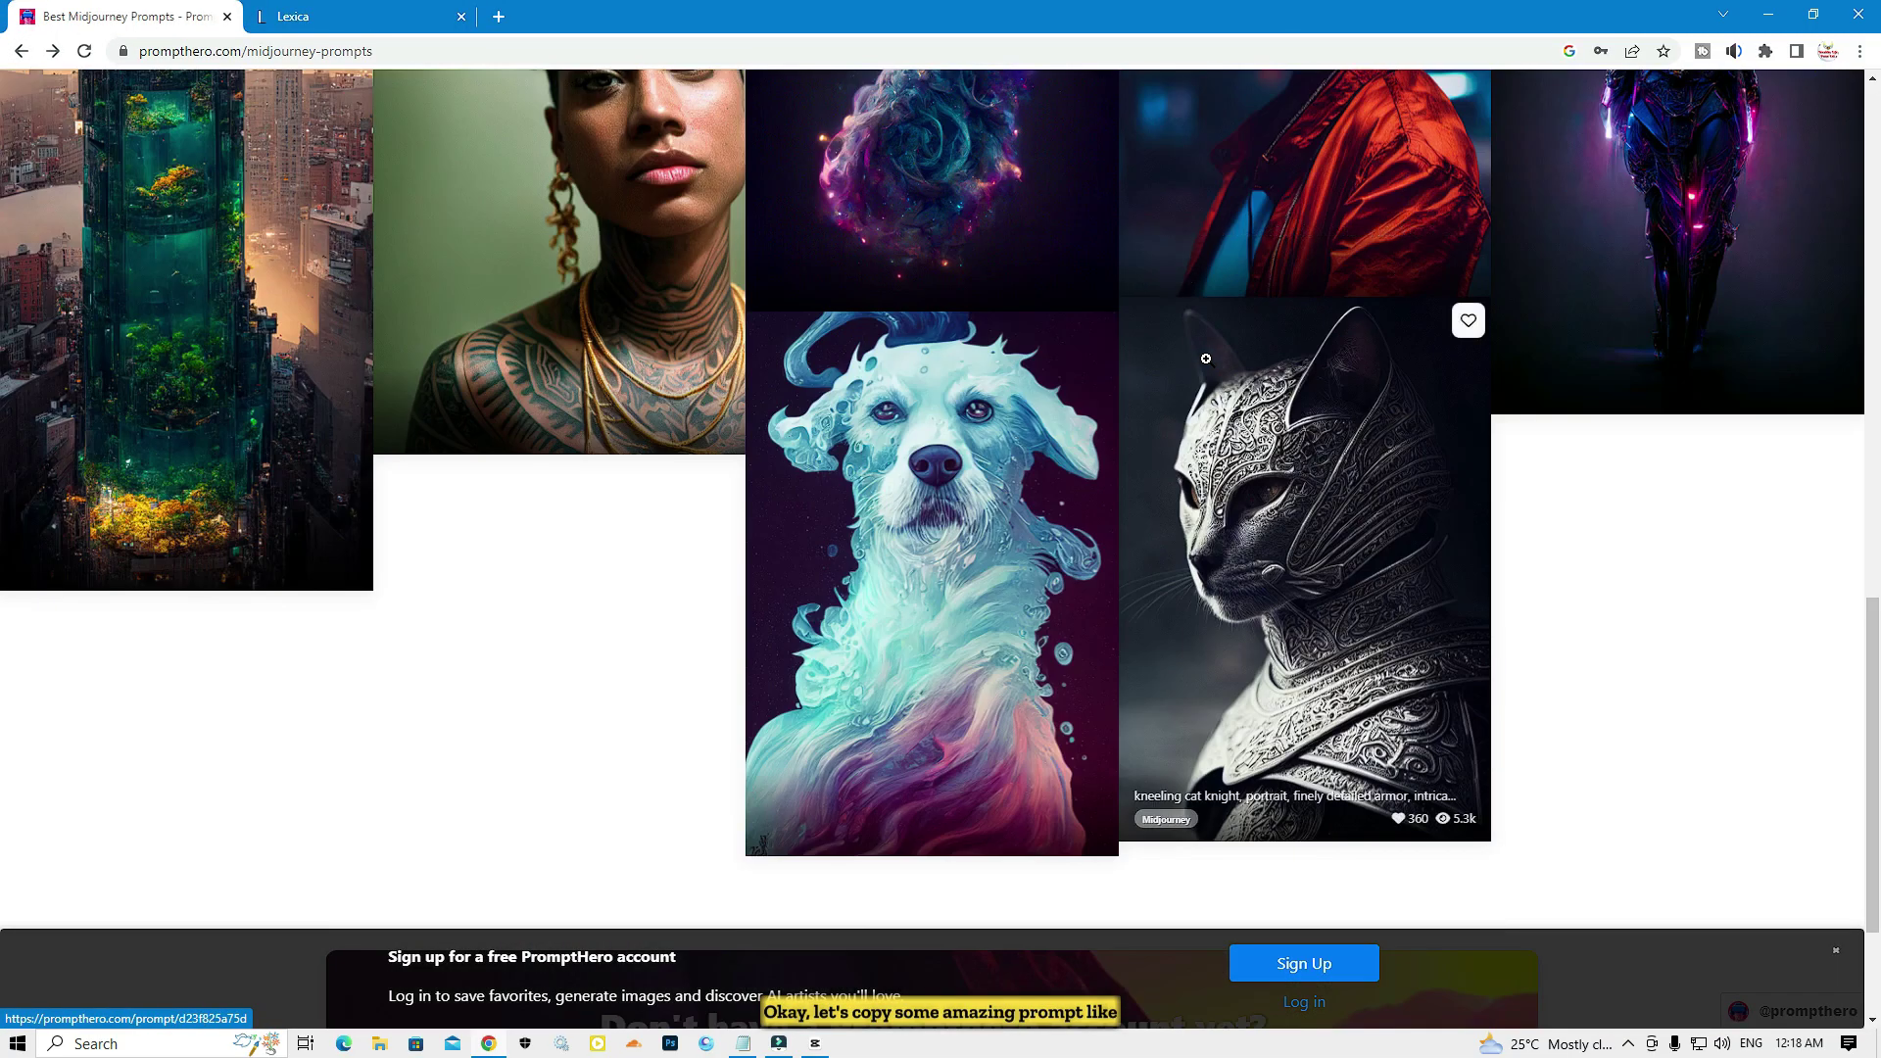
scroll(573, 362, "up", 10)
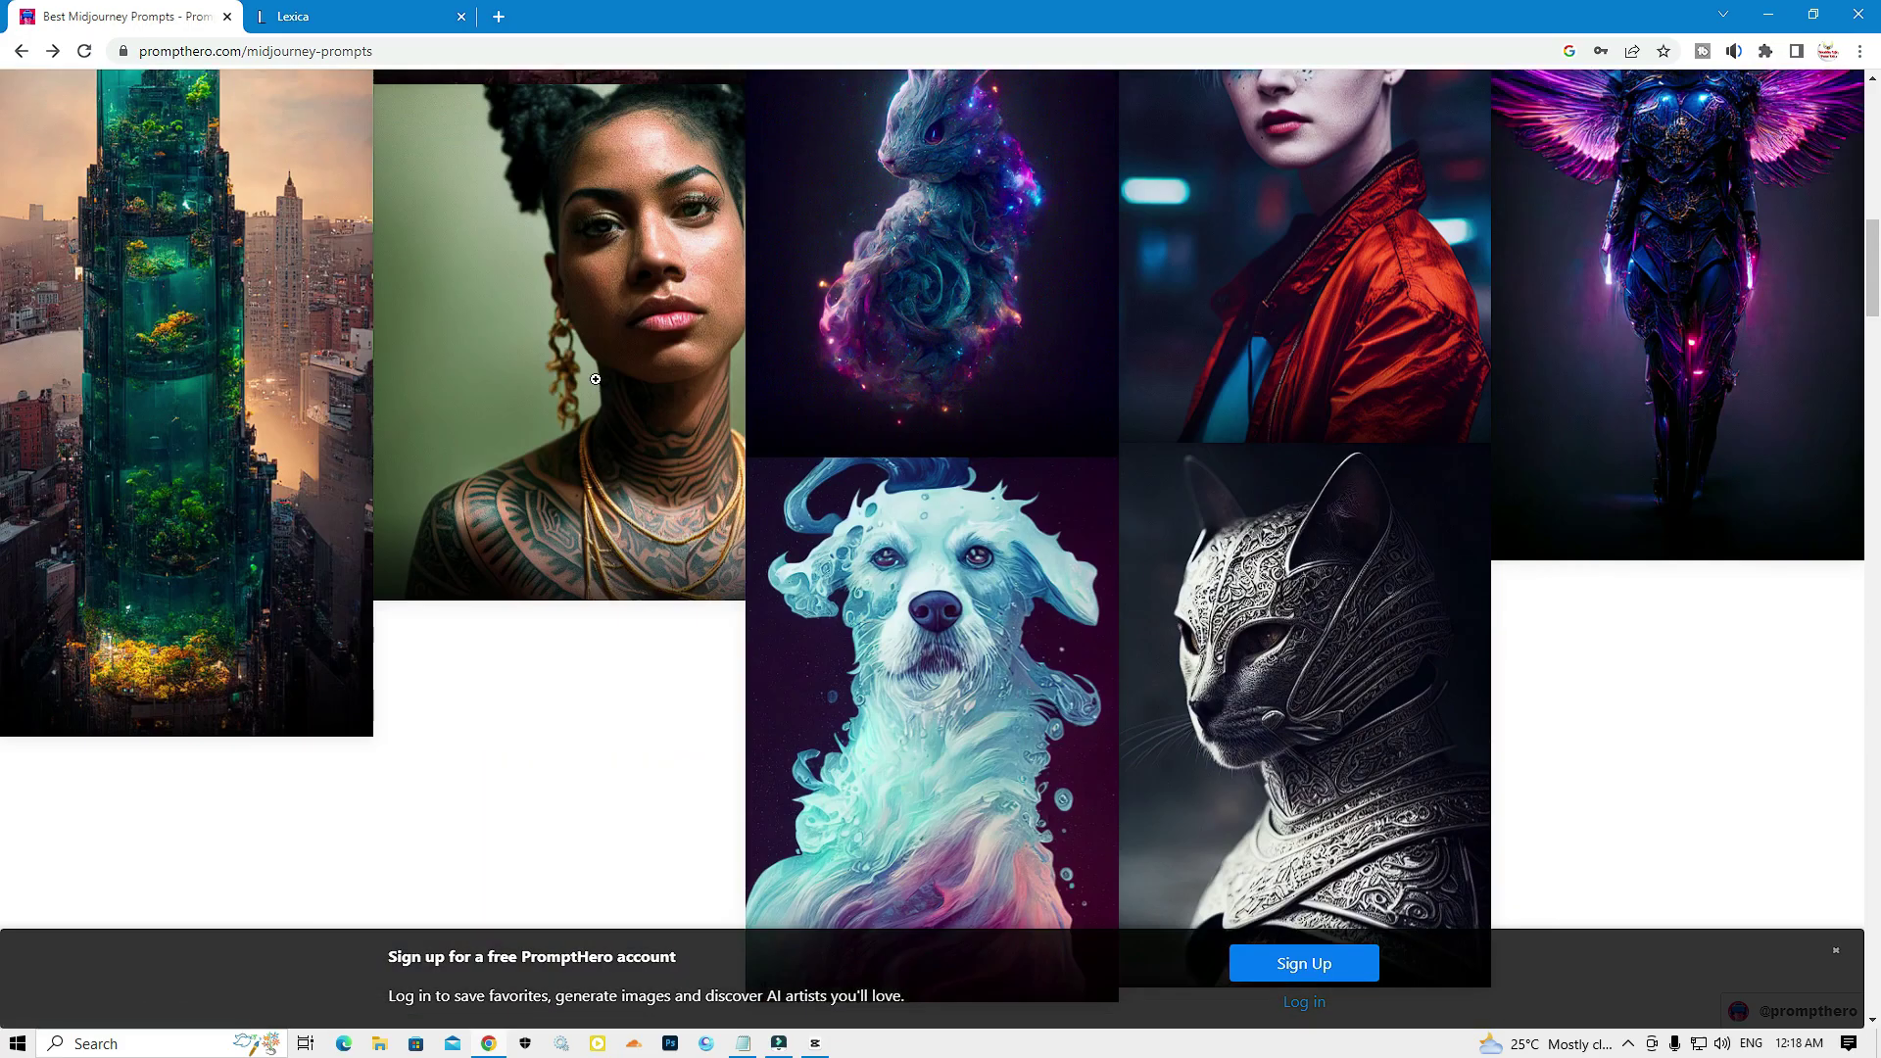
scroll(452, 408, "down", 10)
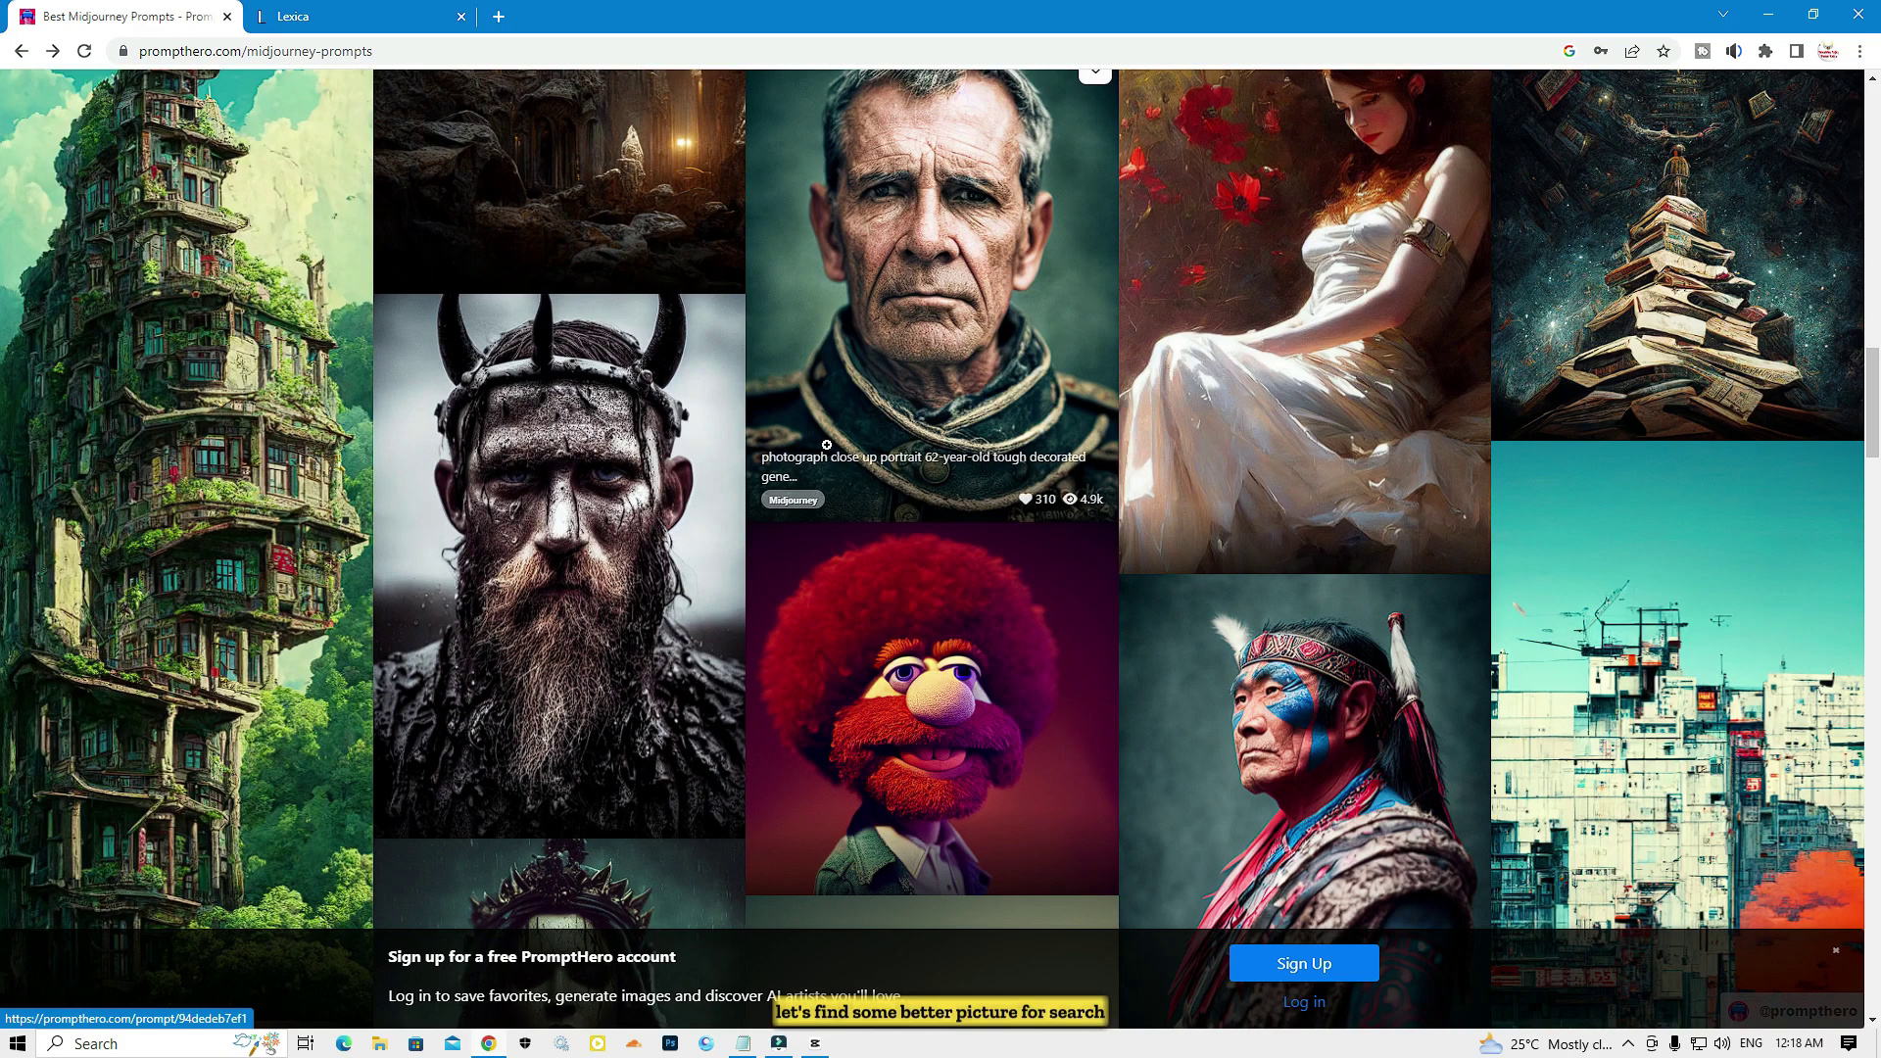
scroll(820, 443, "down", 4)
scroll(818, 446, "down", 3)
scroll(818, 447, "down", 2)
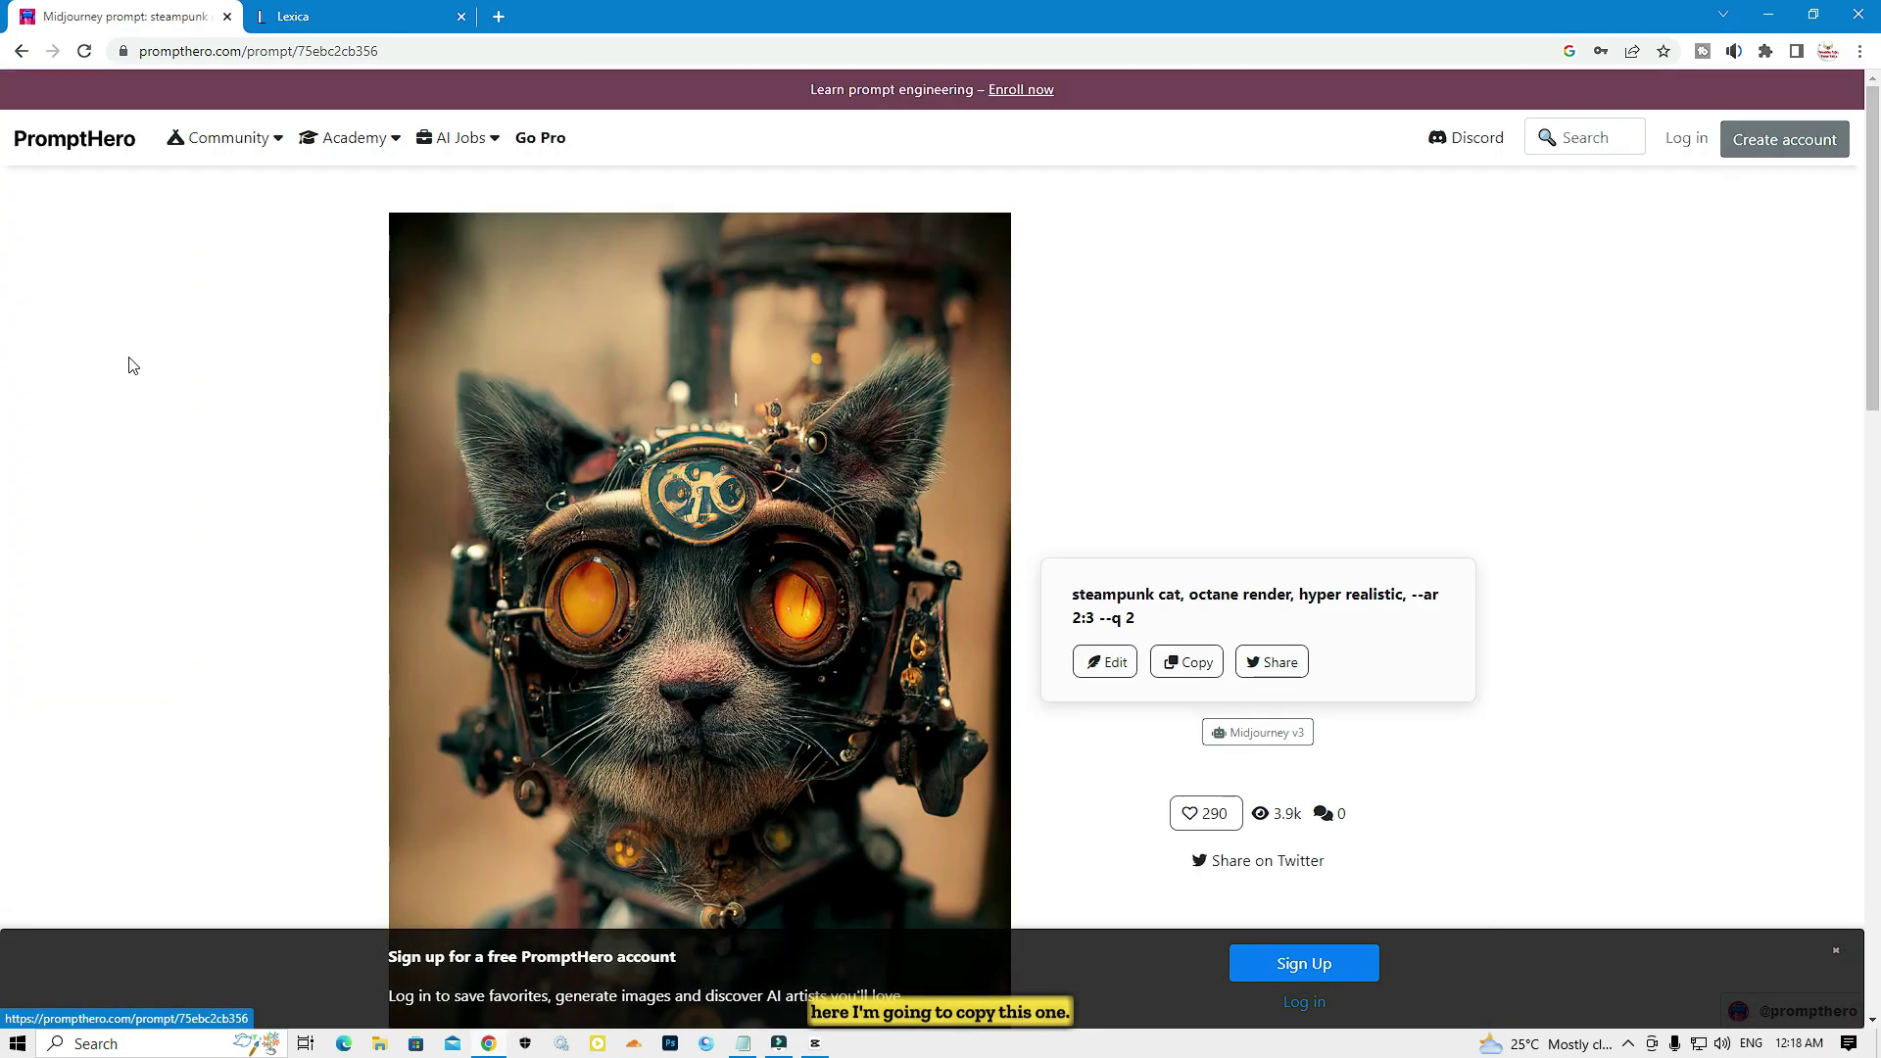
right_click(1099, 606)
Step: Copy the steampunk cat prompt and search Lexica with it
left_click(1148, 750)
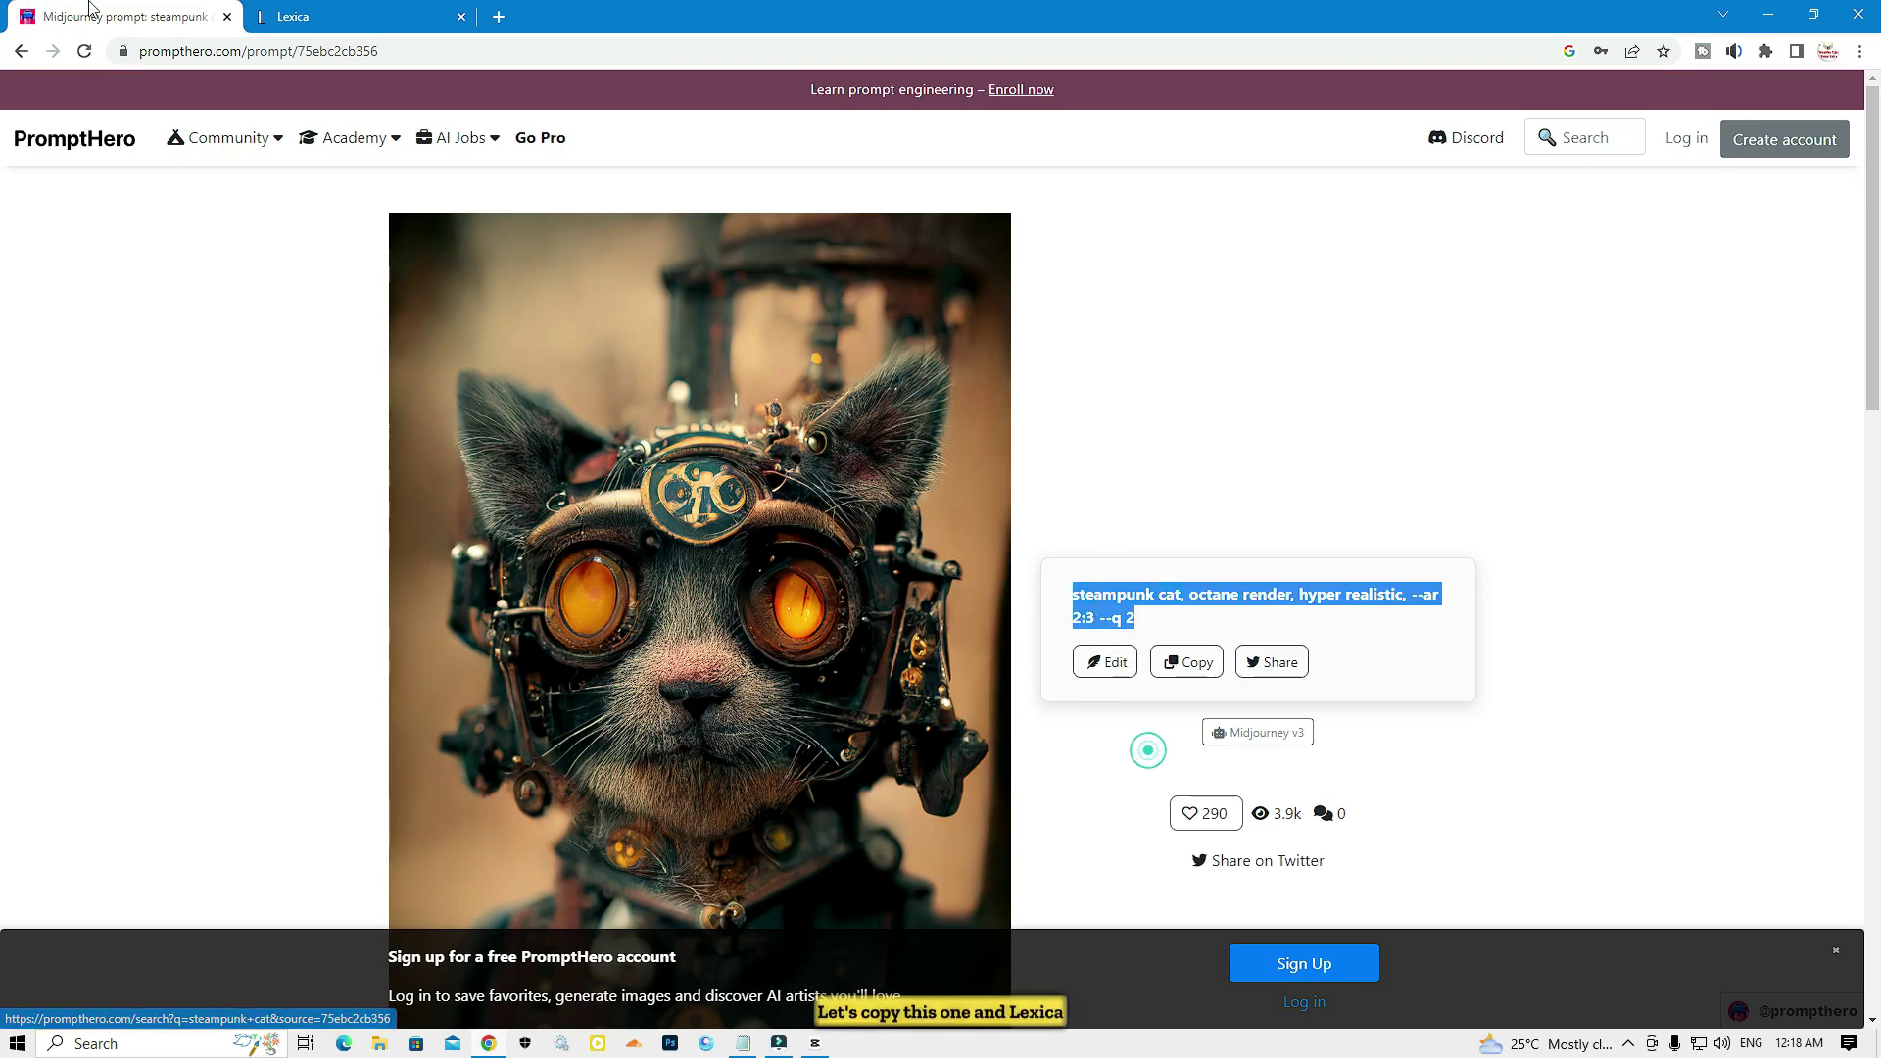
left_click(313, 17)
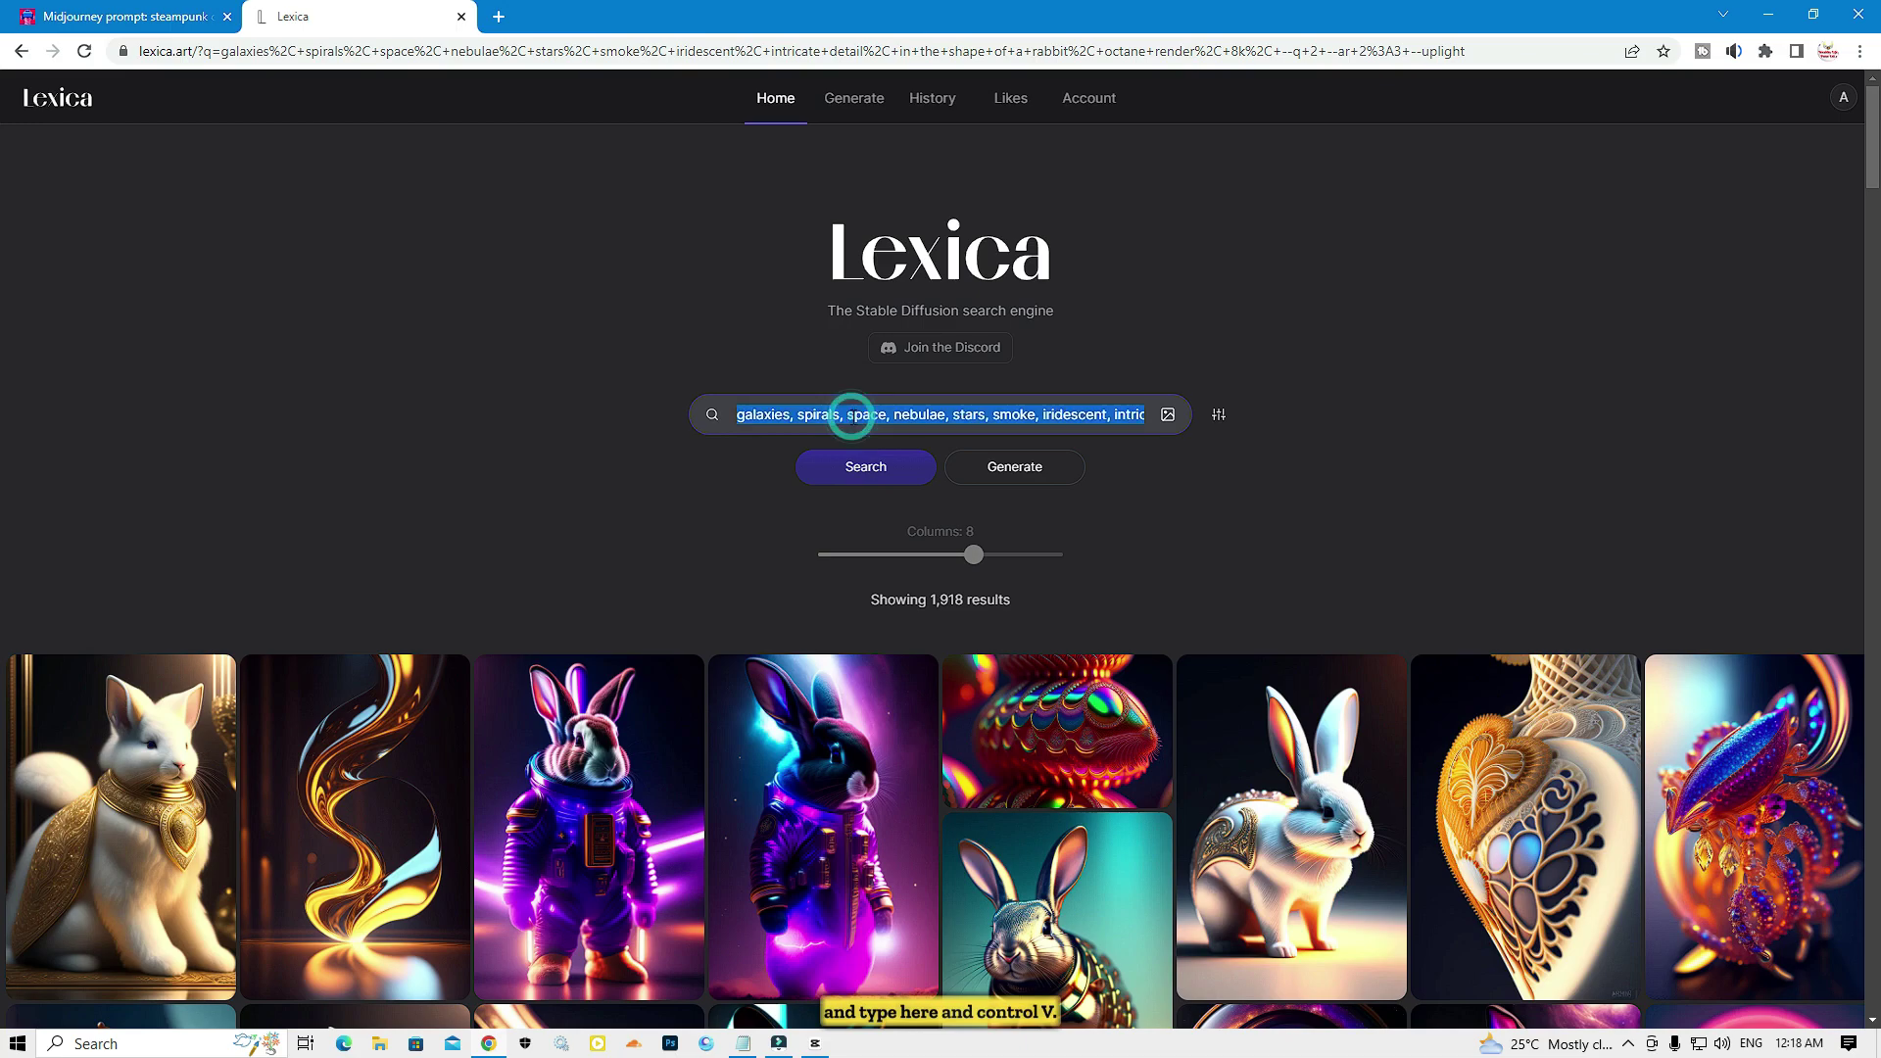
left_click(868, 477)
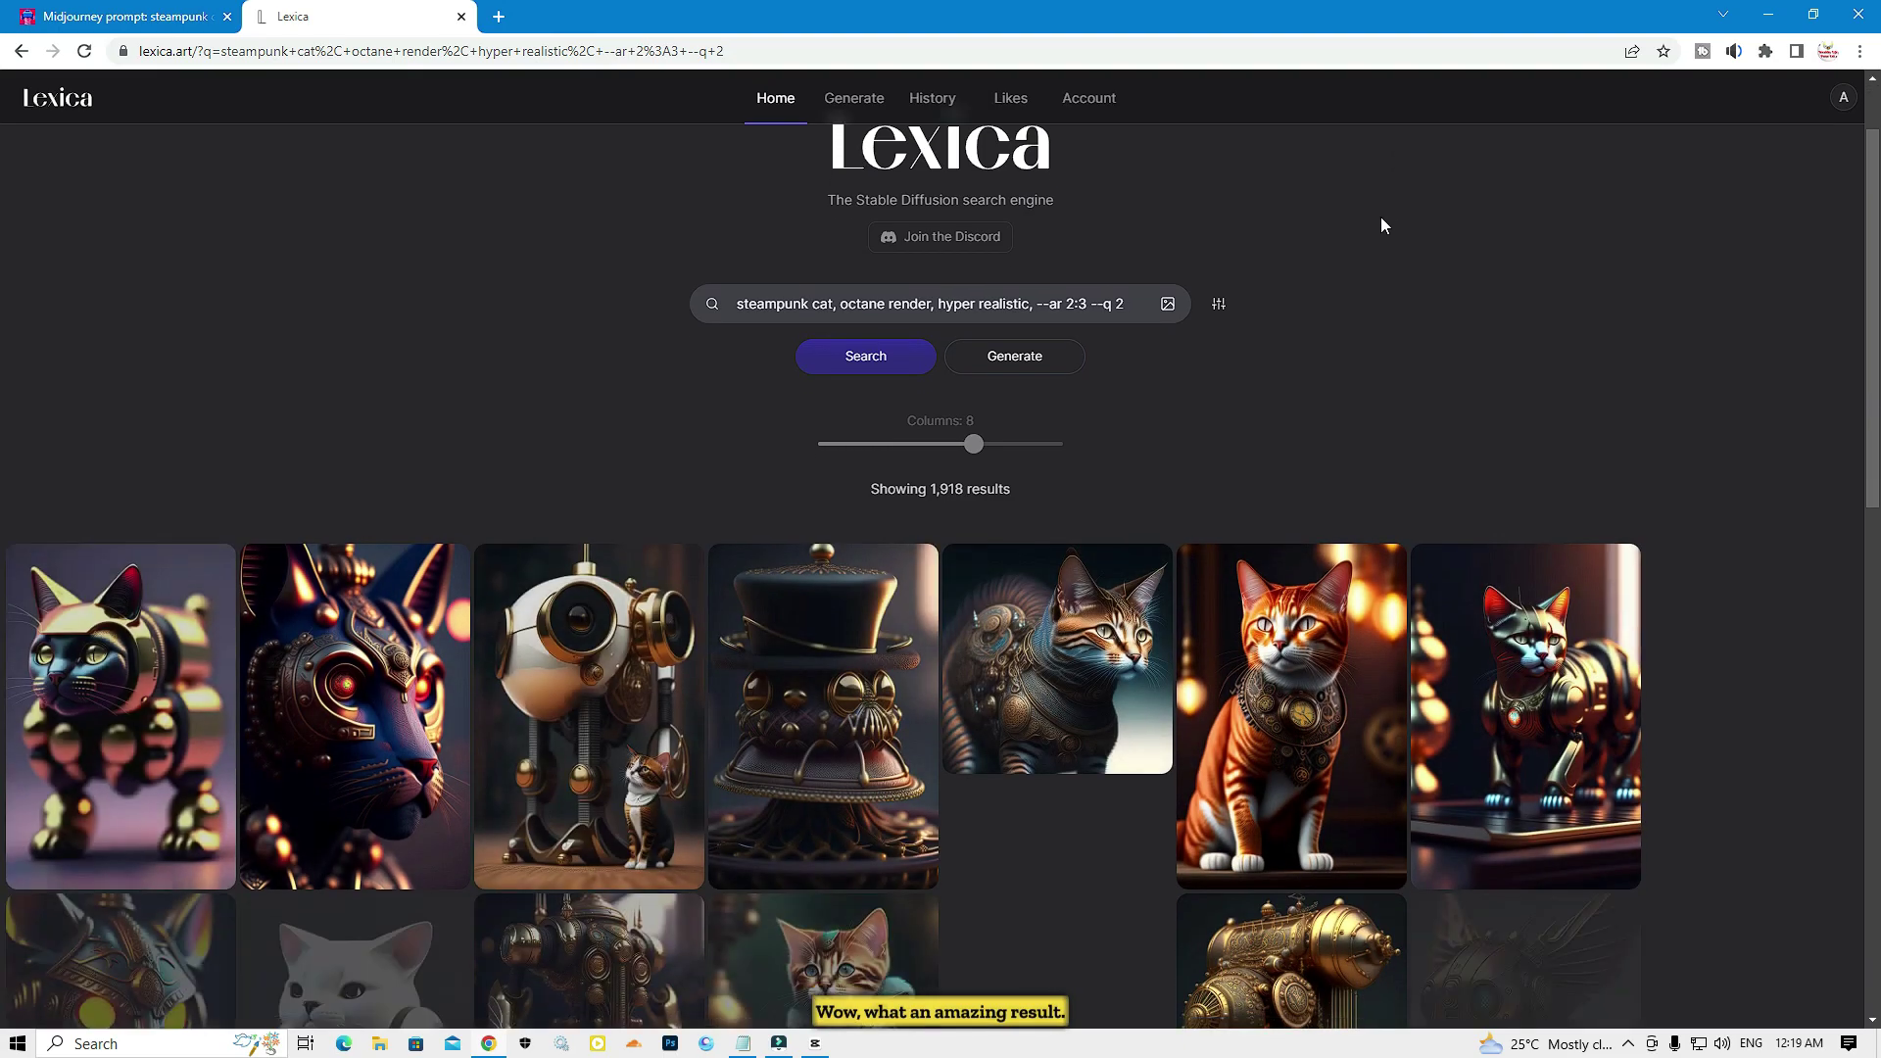
Step: Scroll through the steampunk cat image results in Lexica
scroll(741, 468, "down", 3)
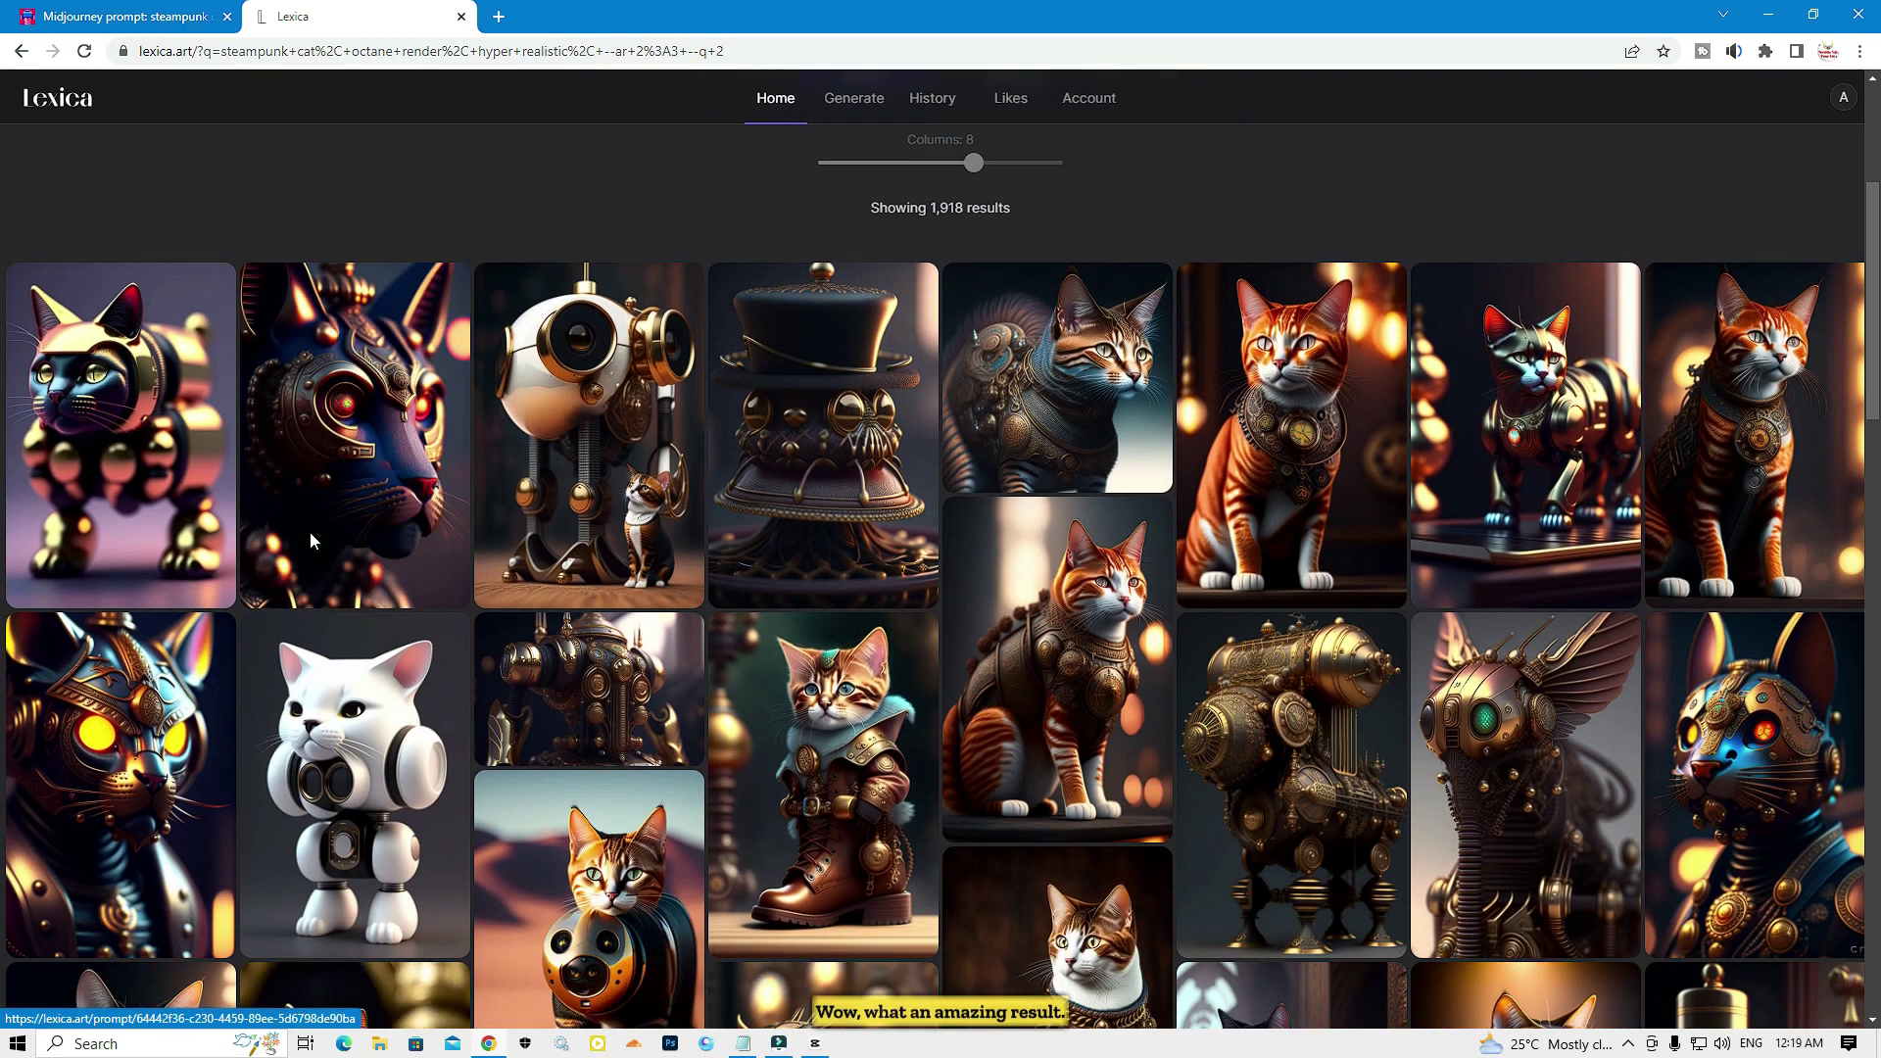
scroll(313, 539, "down", 1)
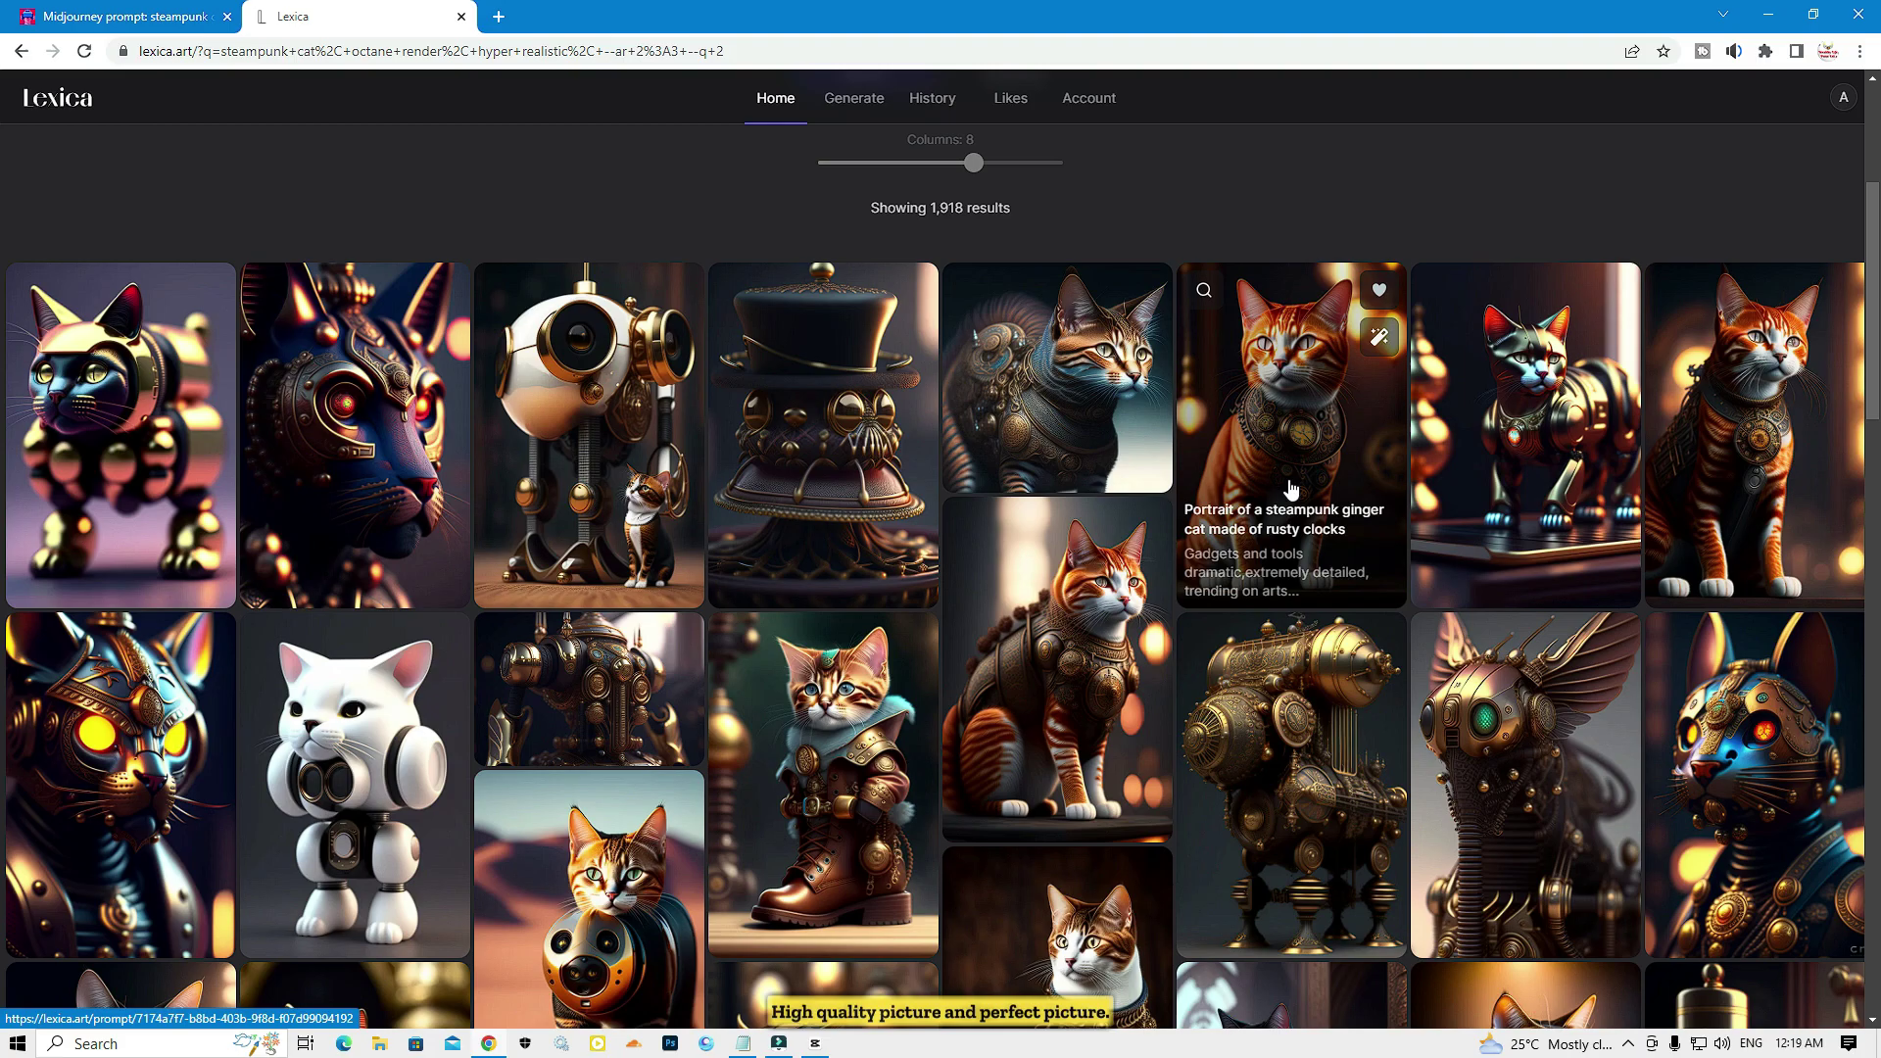
scroll(1291, 485, "down", 3)
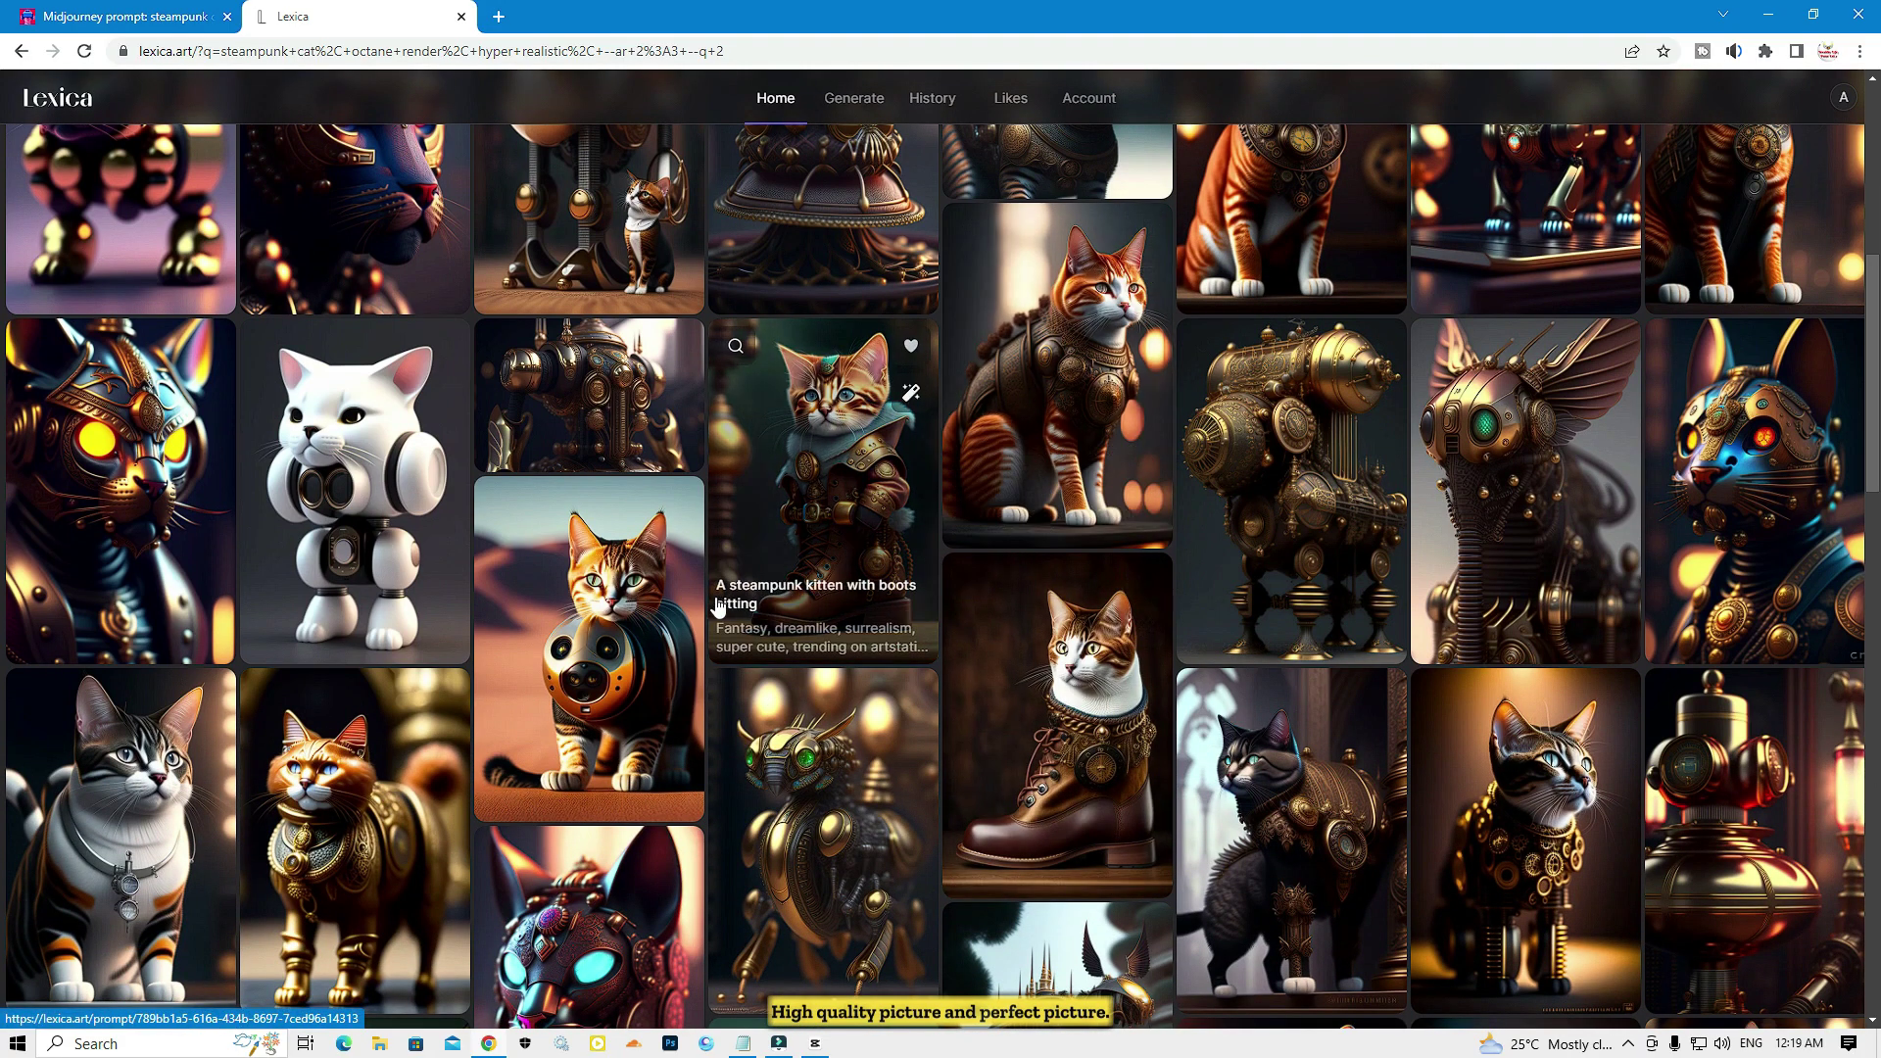
scroll(676, 609, "down", 2)
scroll(676, 609, "down", 10)
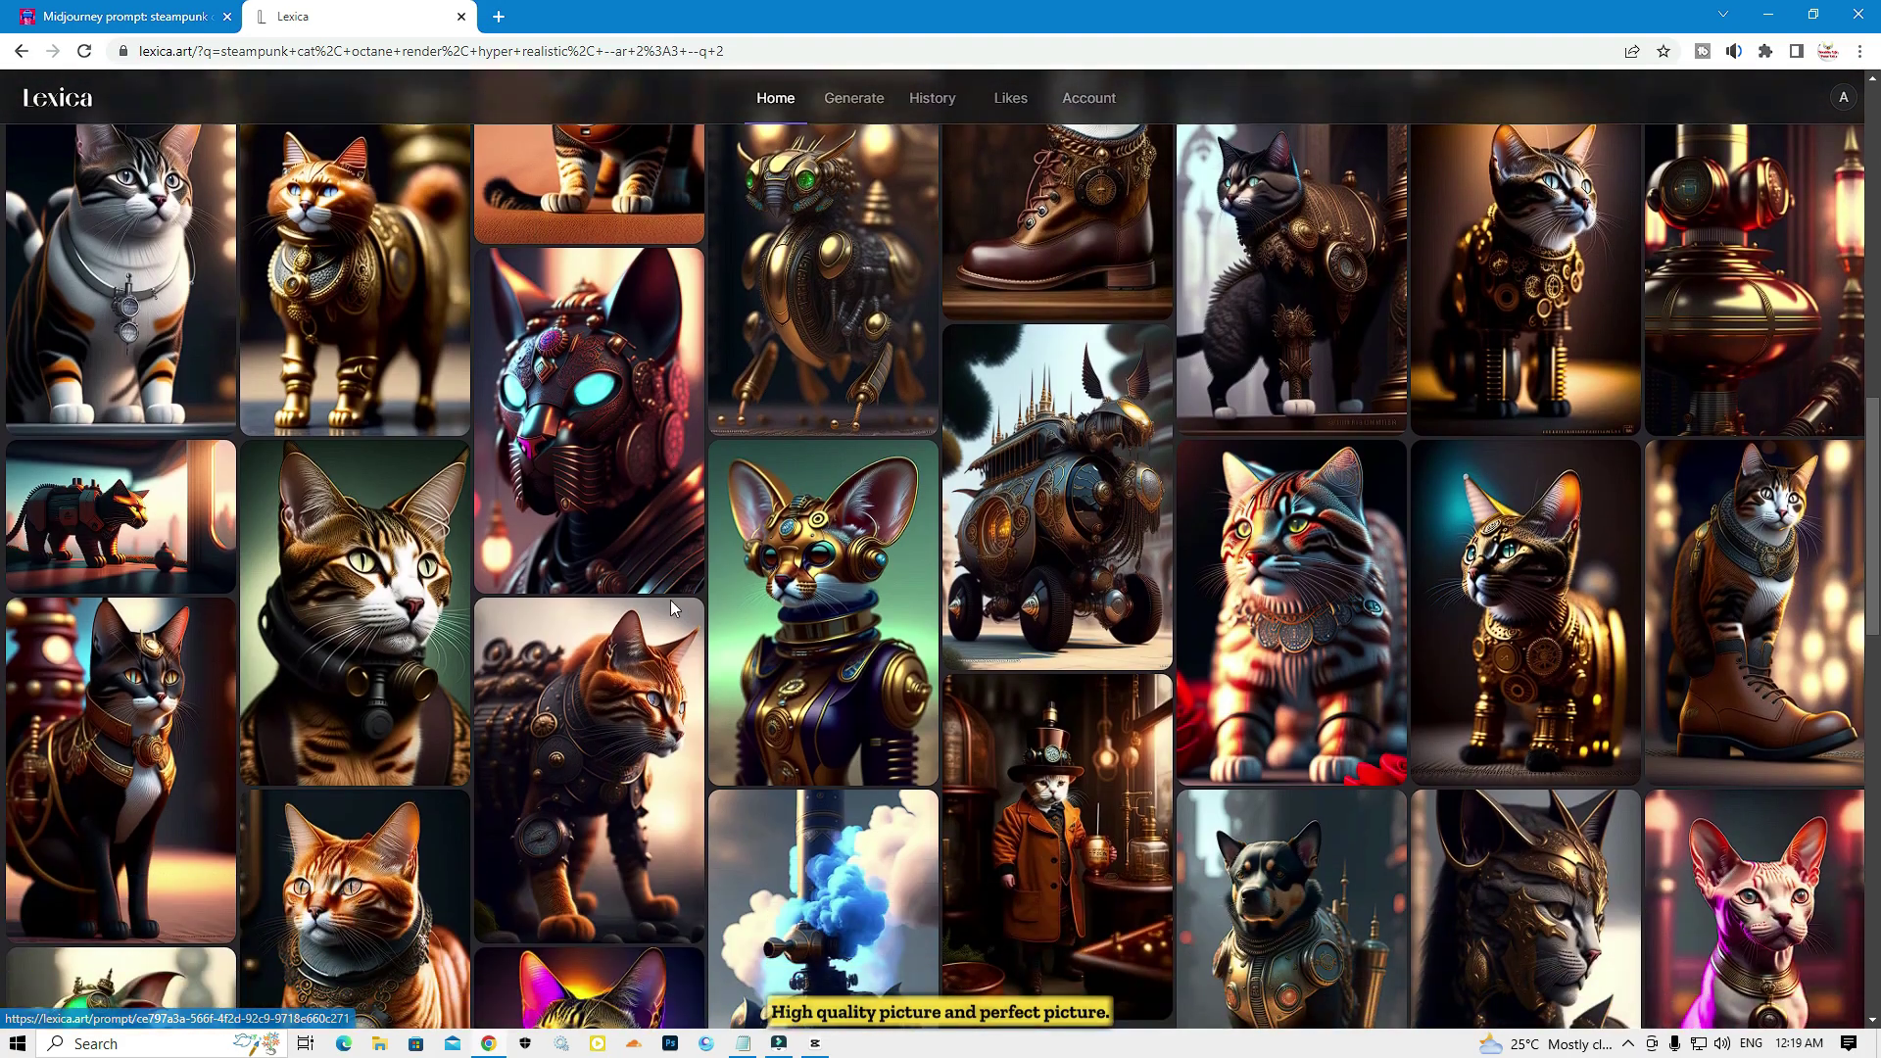
scroll(671, 608, "down", 15)
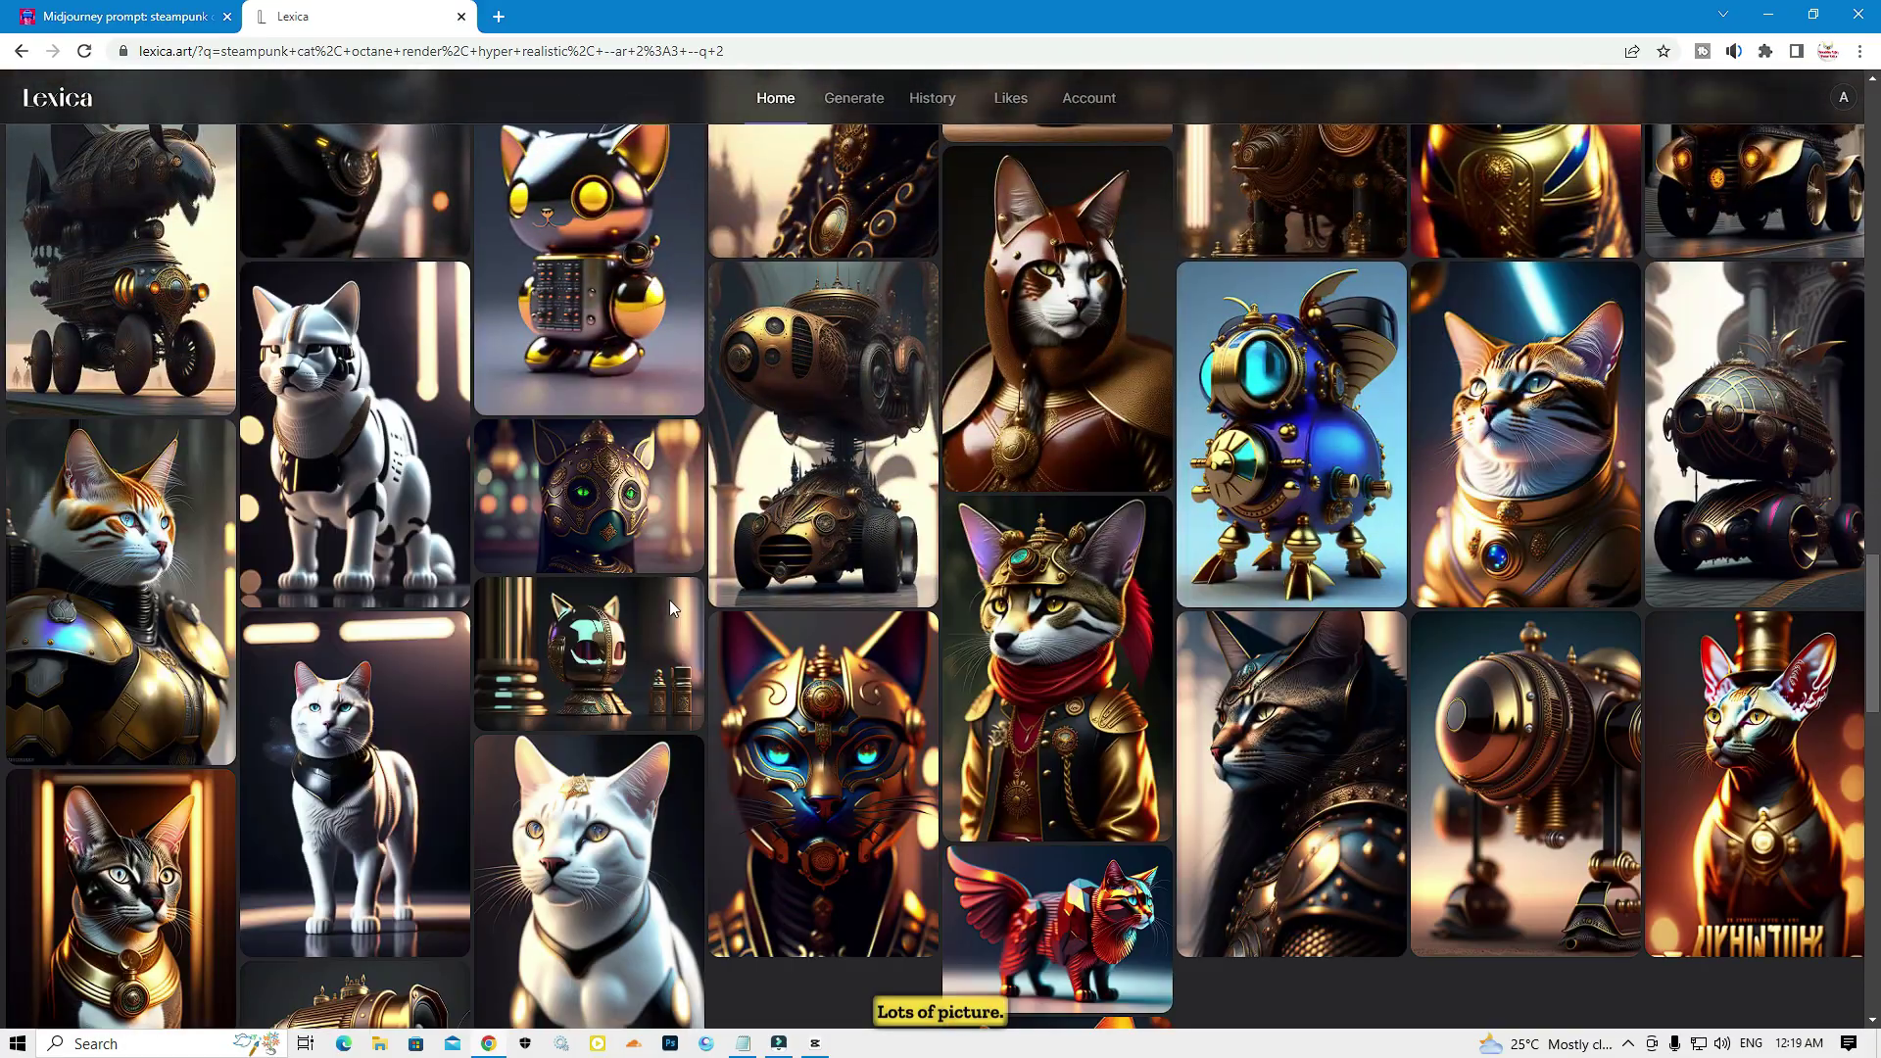
scroll(671, 608, "down", 15)
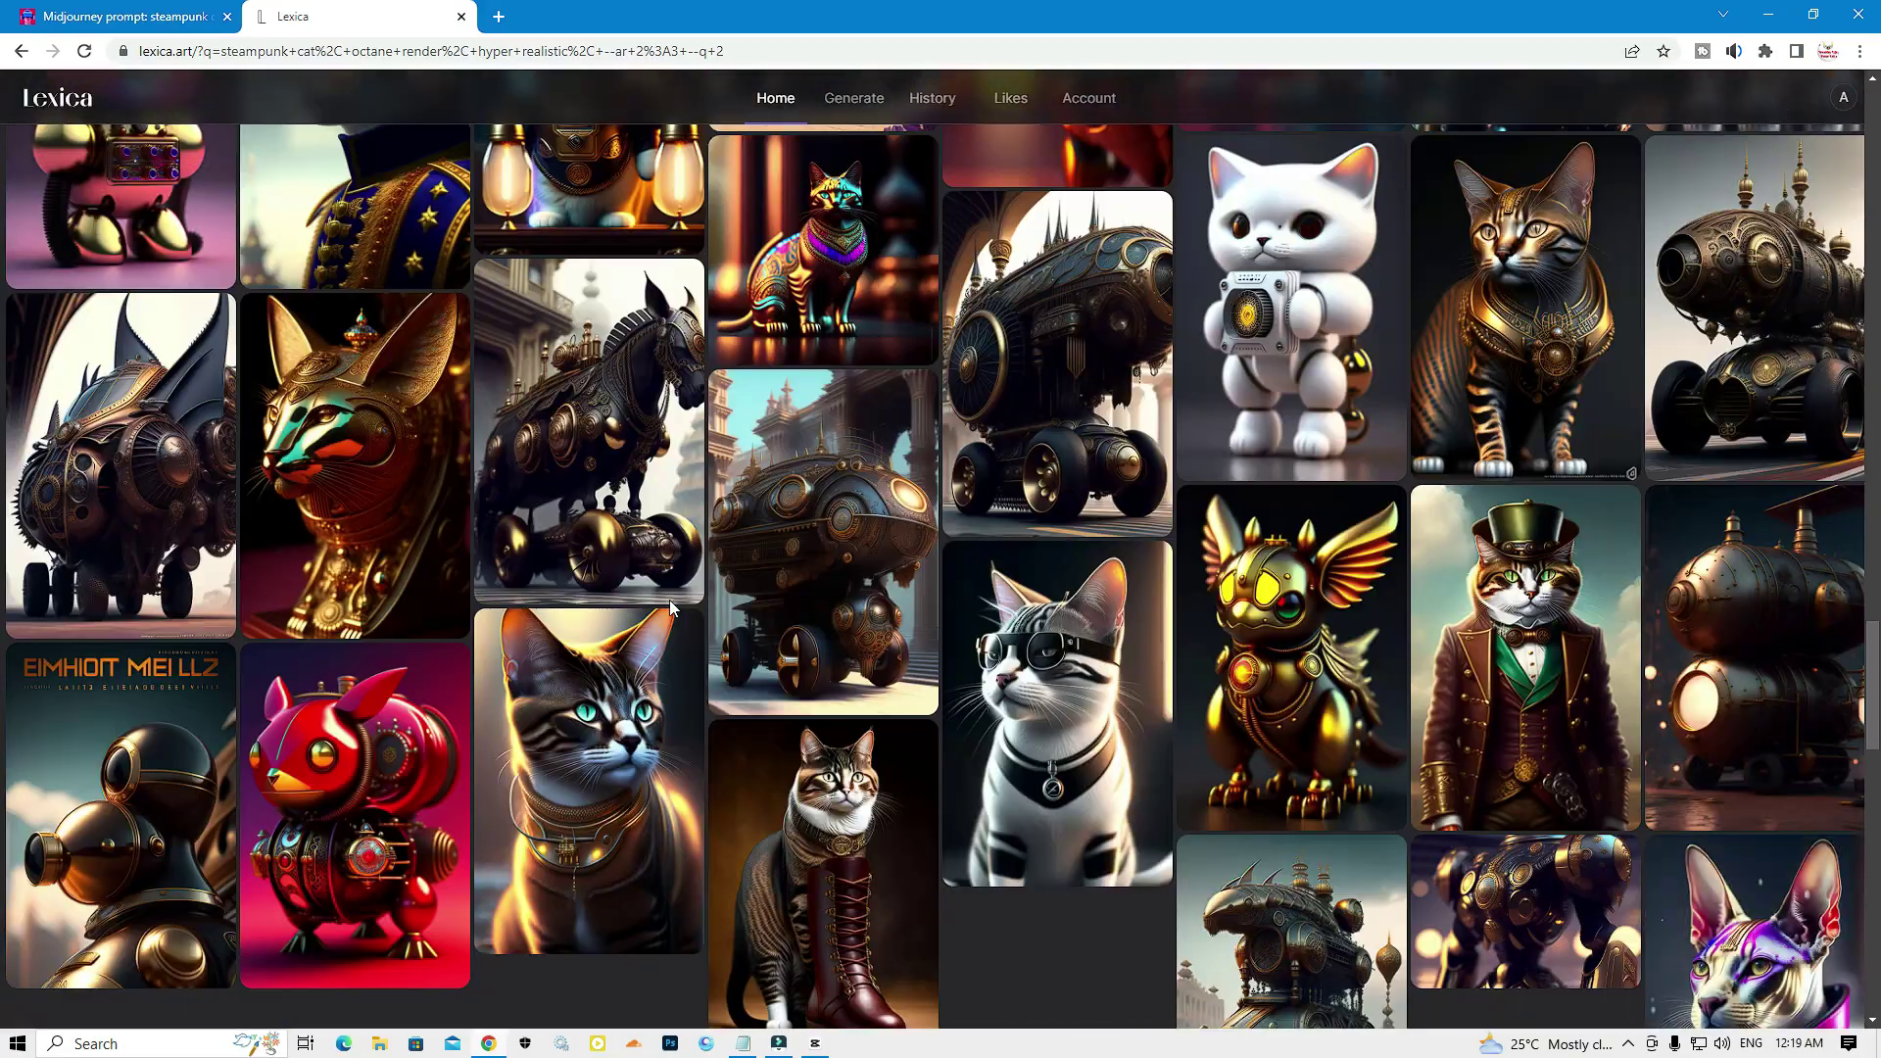
scroll(668, 599, "down", 15)
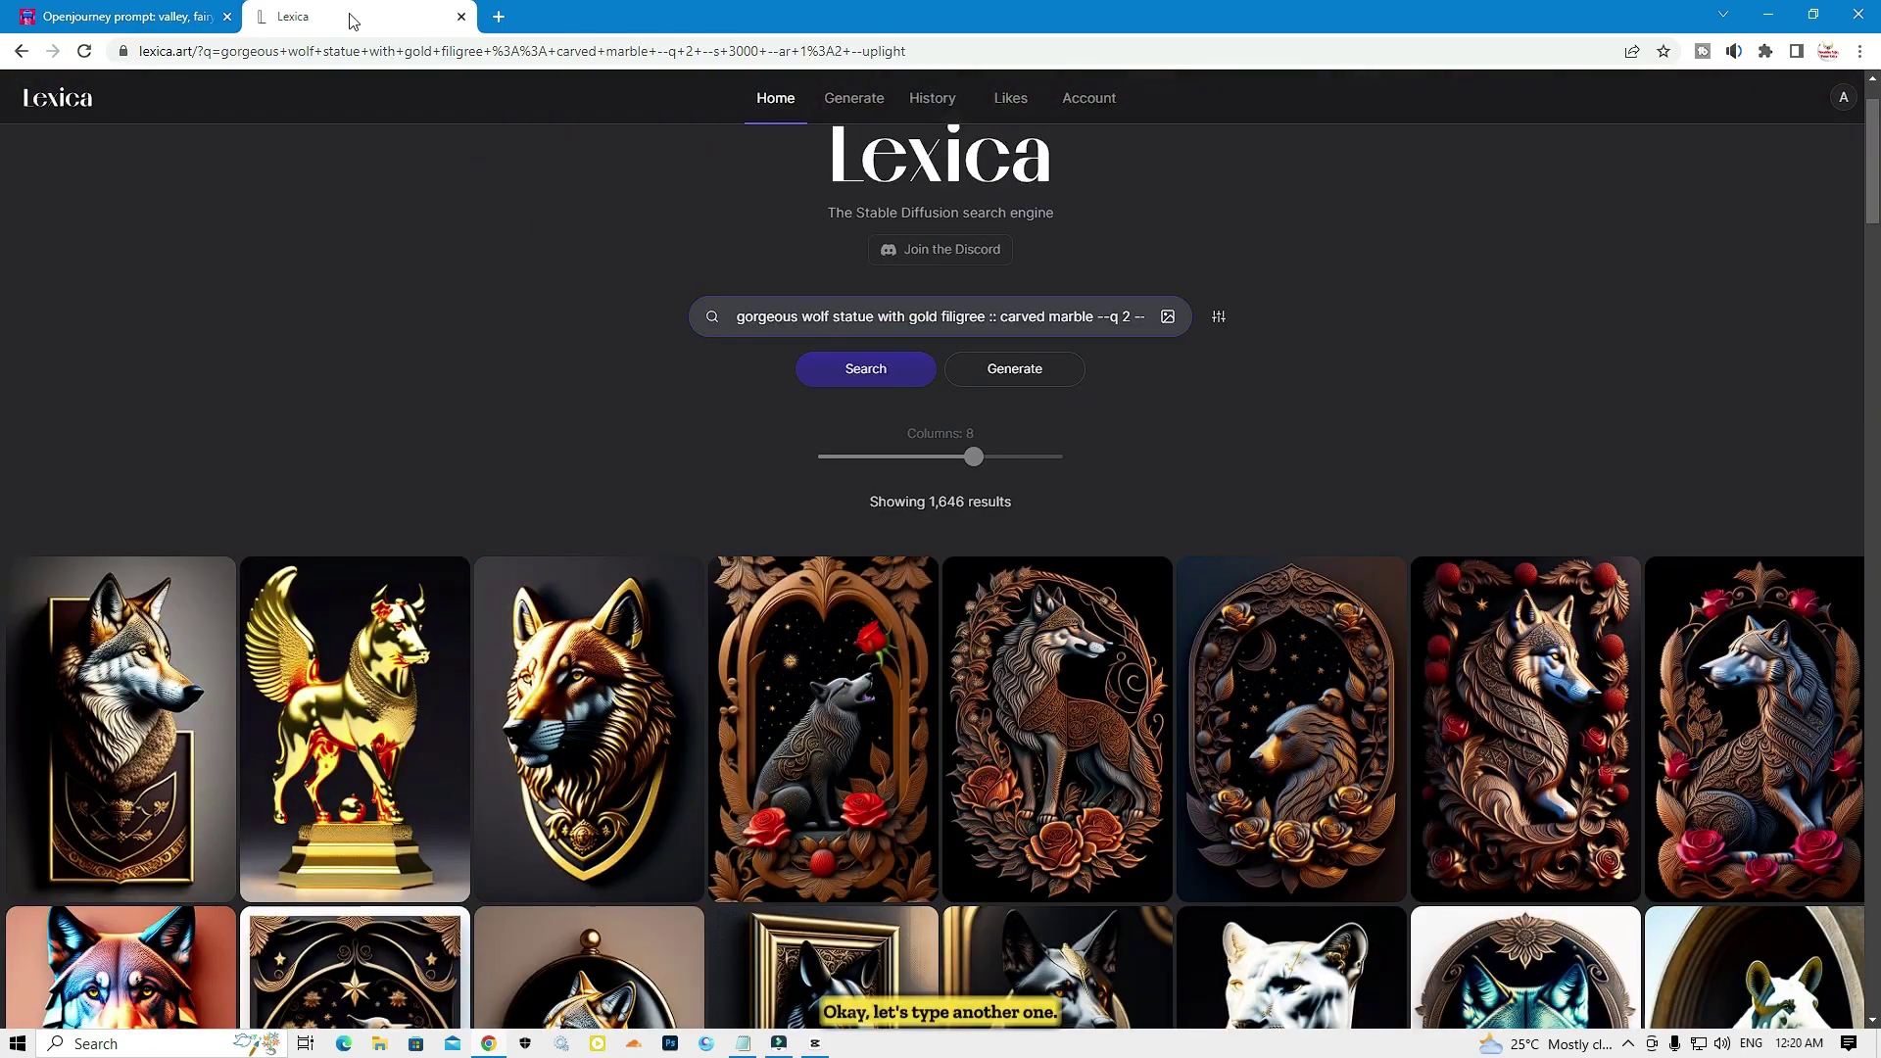
Step: Copy the fairytale treehouse village prompt from PromptHero and search Lexica with it
left_click(129, 8)
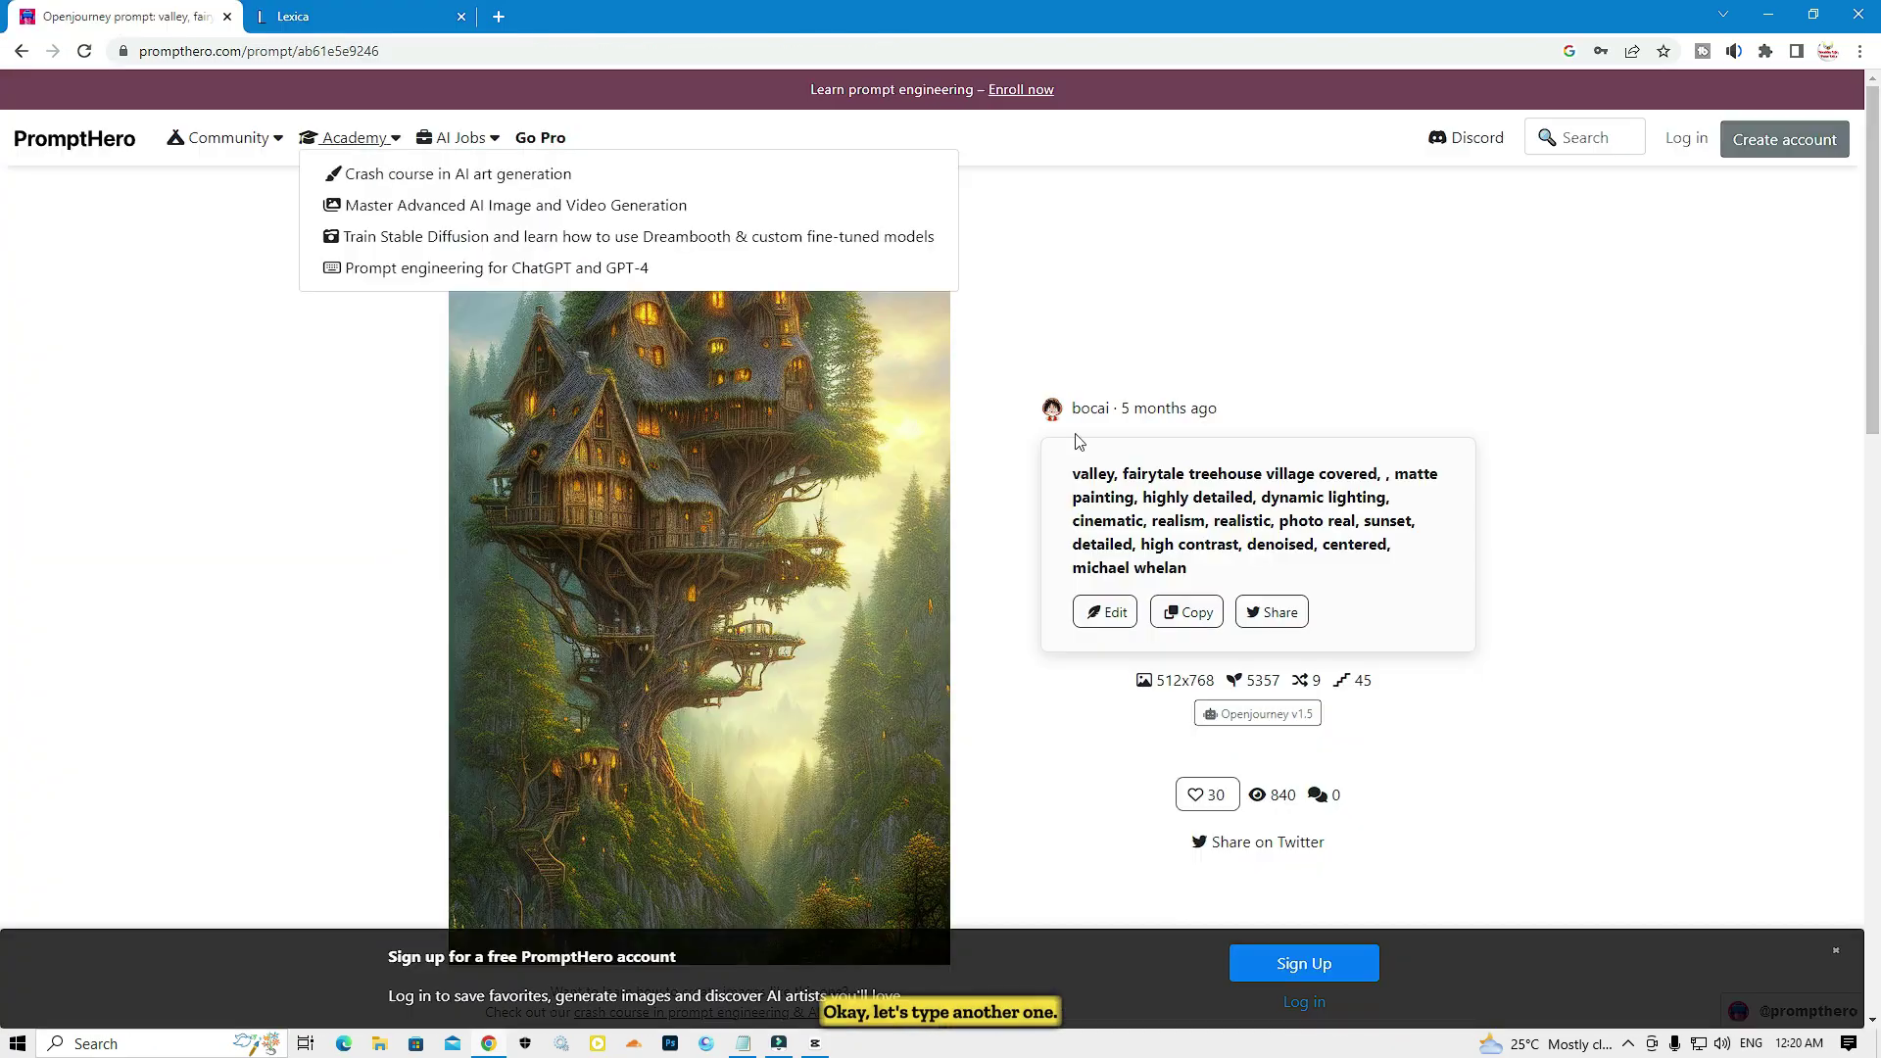
triple_click(1205, 570)
right_click(1182, 504)
left_click(1259, 646)
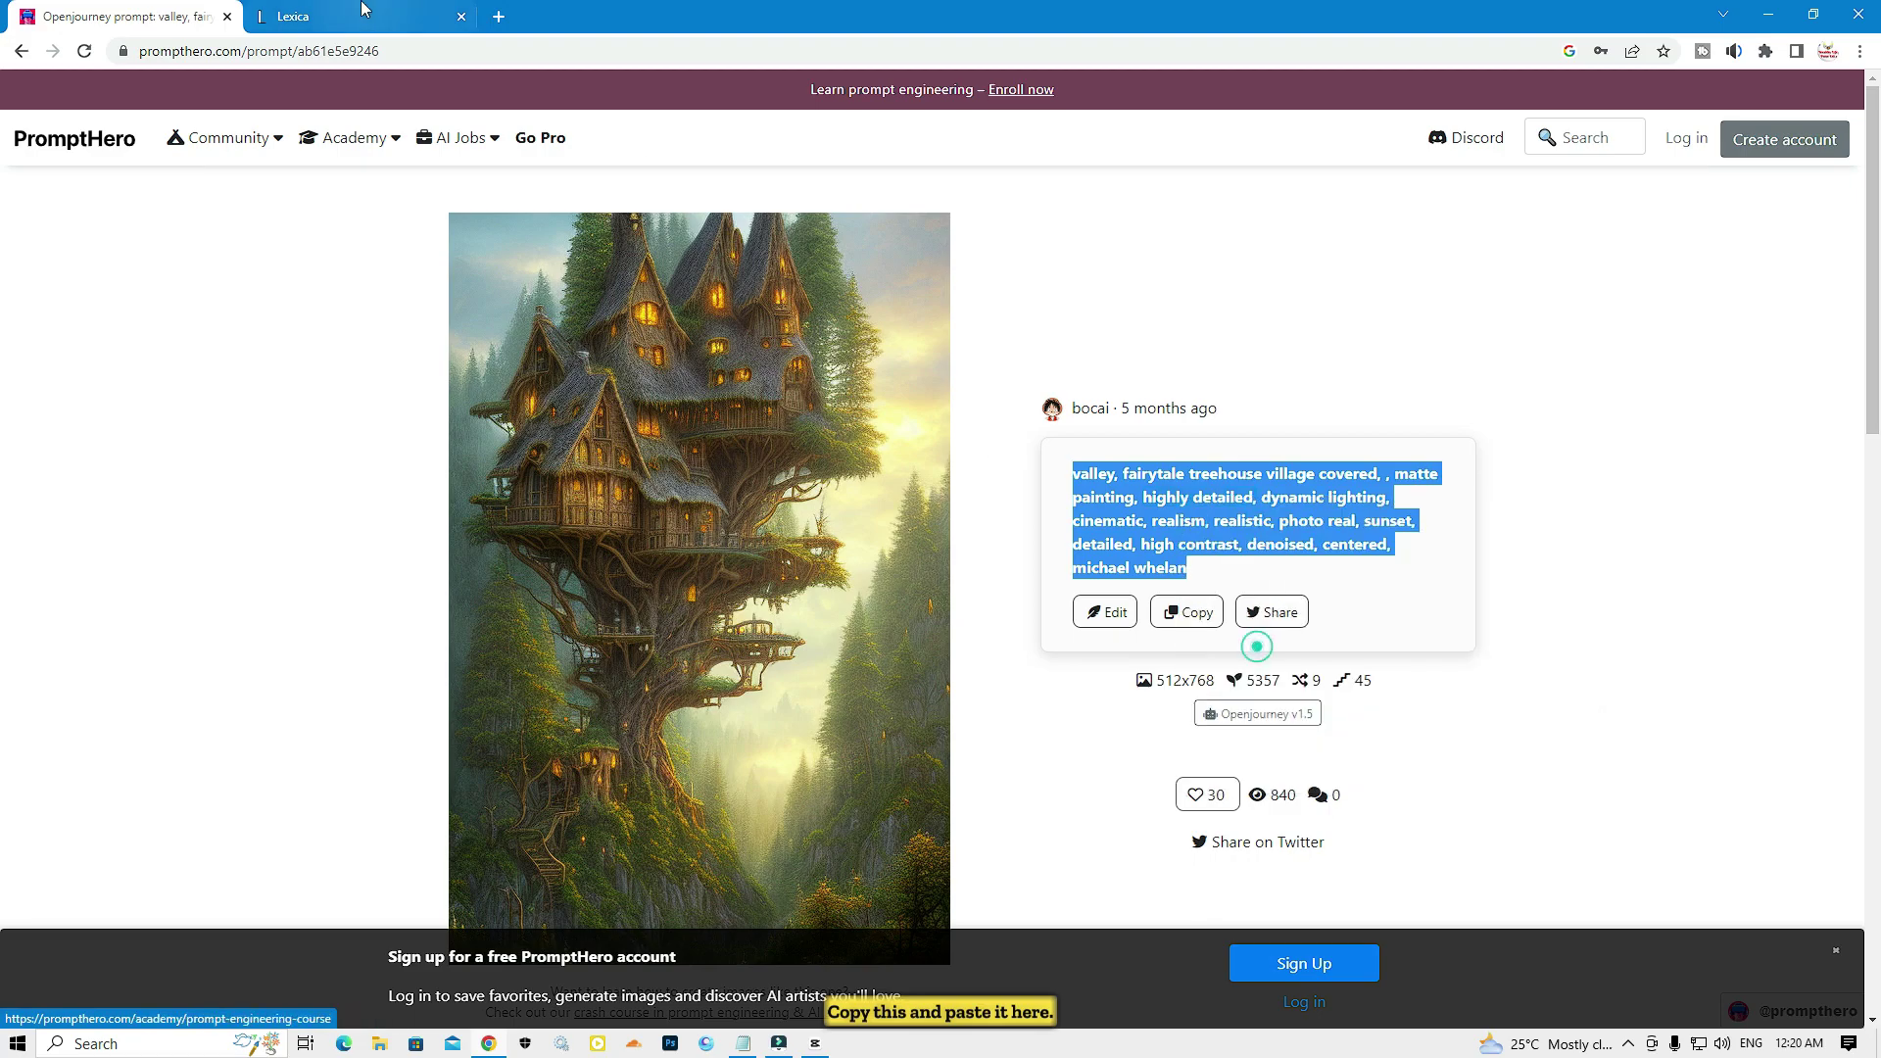
left_click(333, 17)
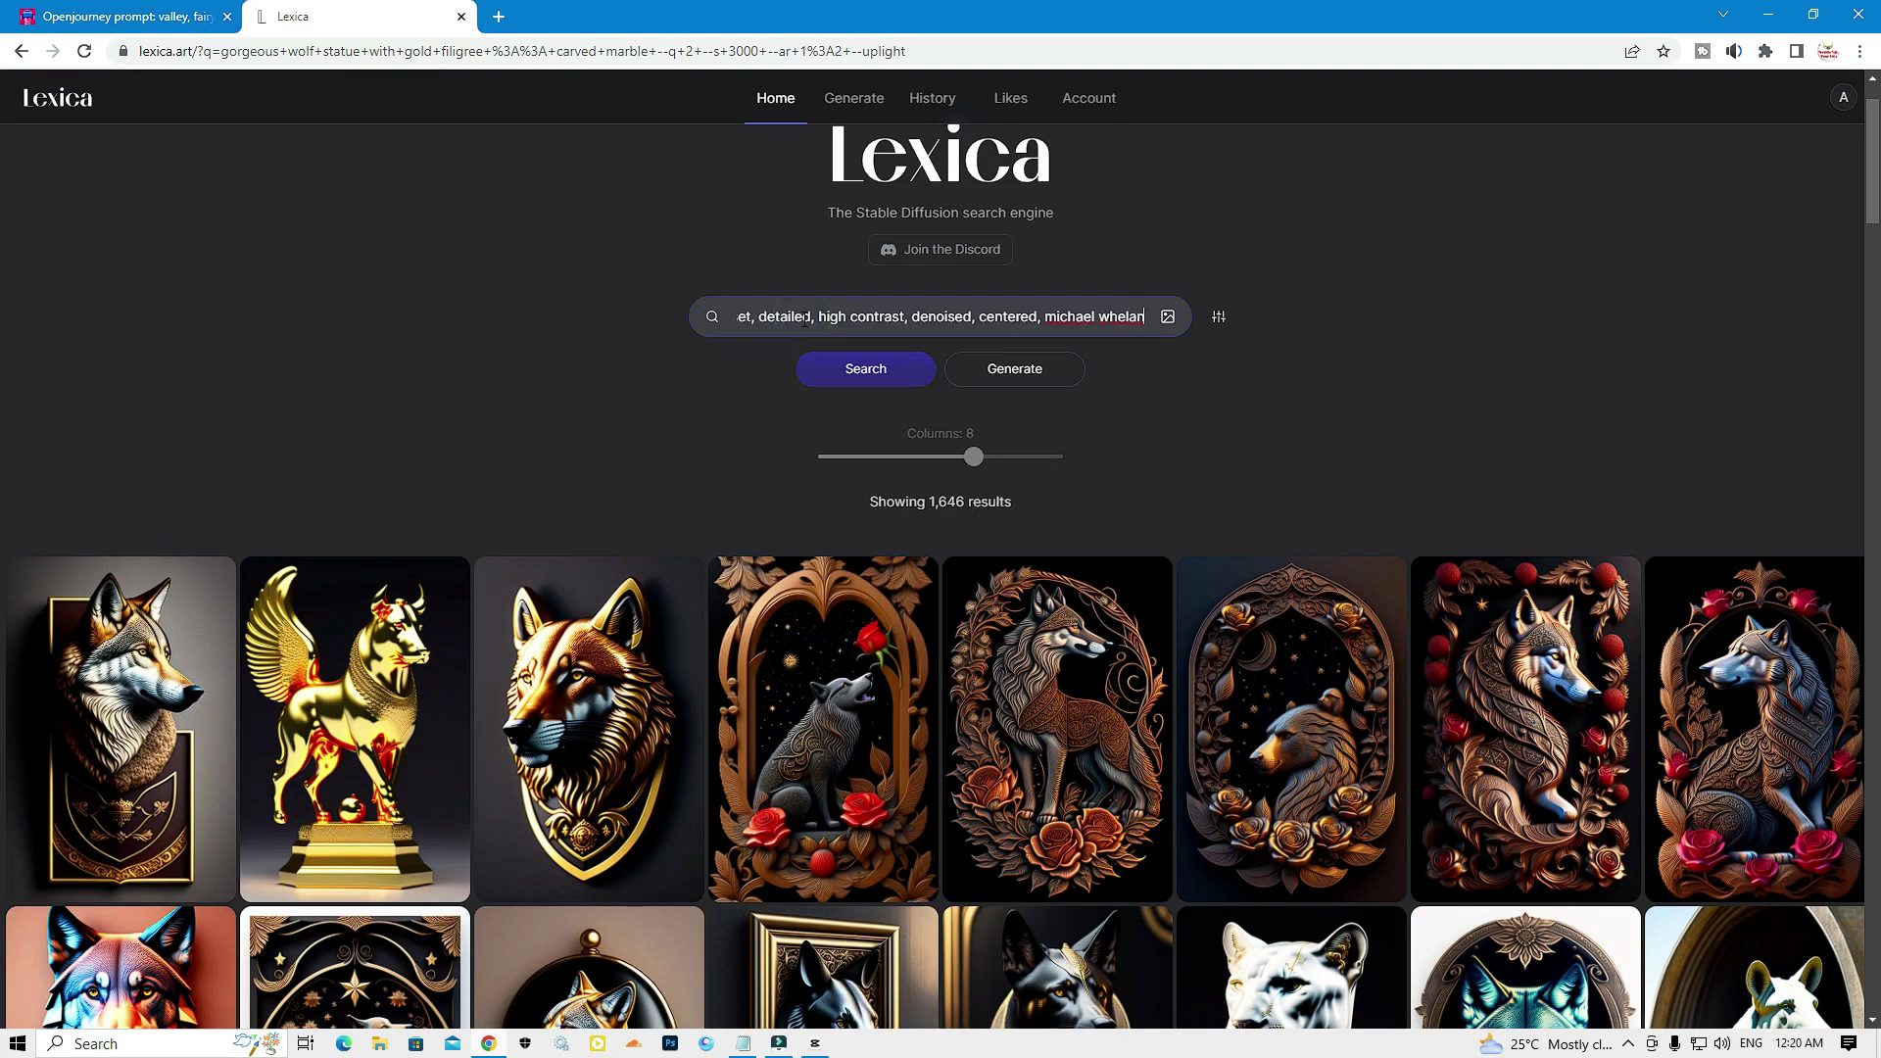
left_click(866, 372)
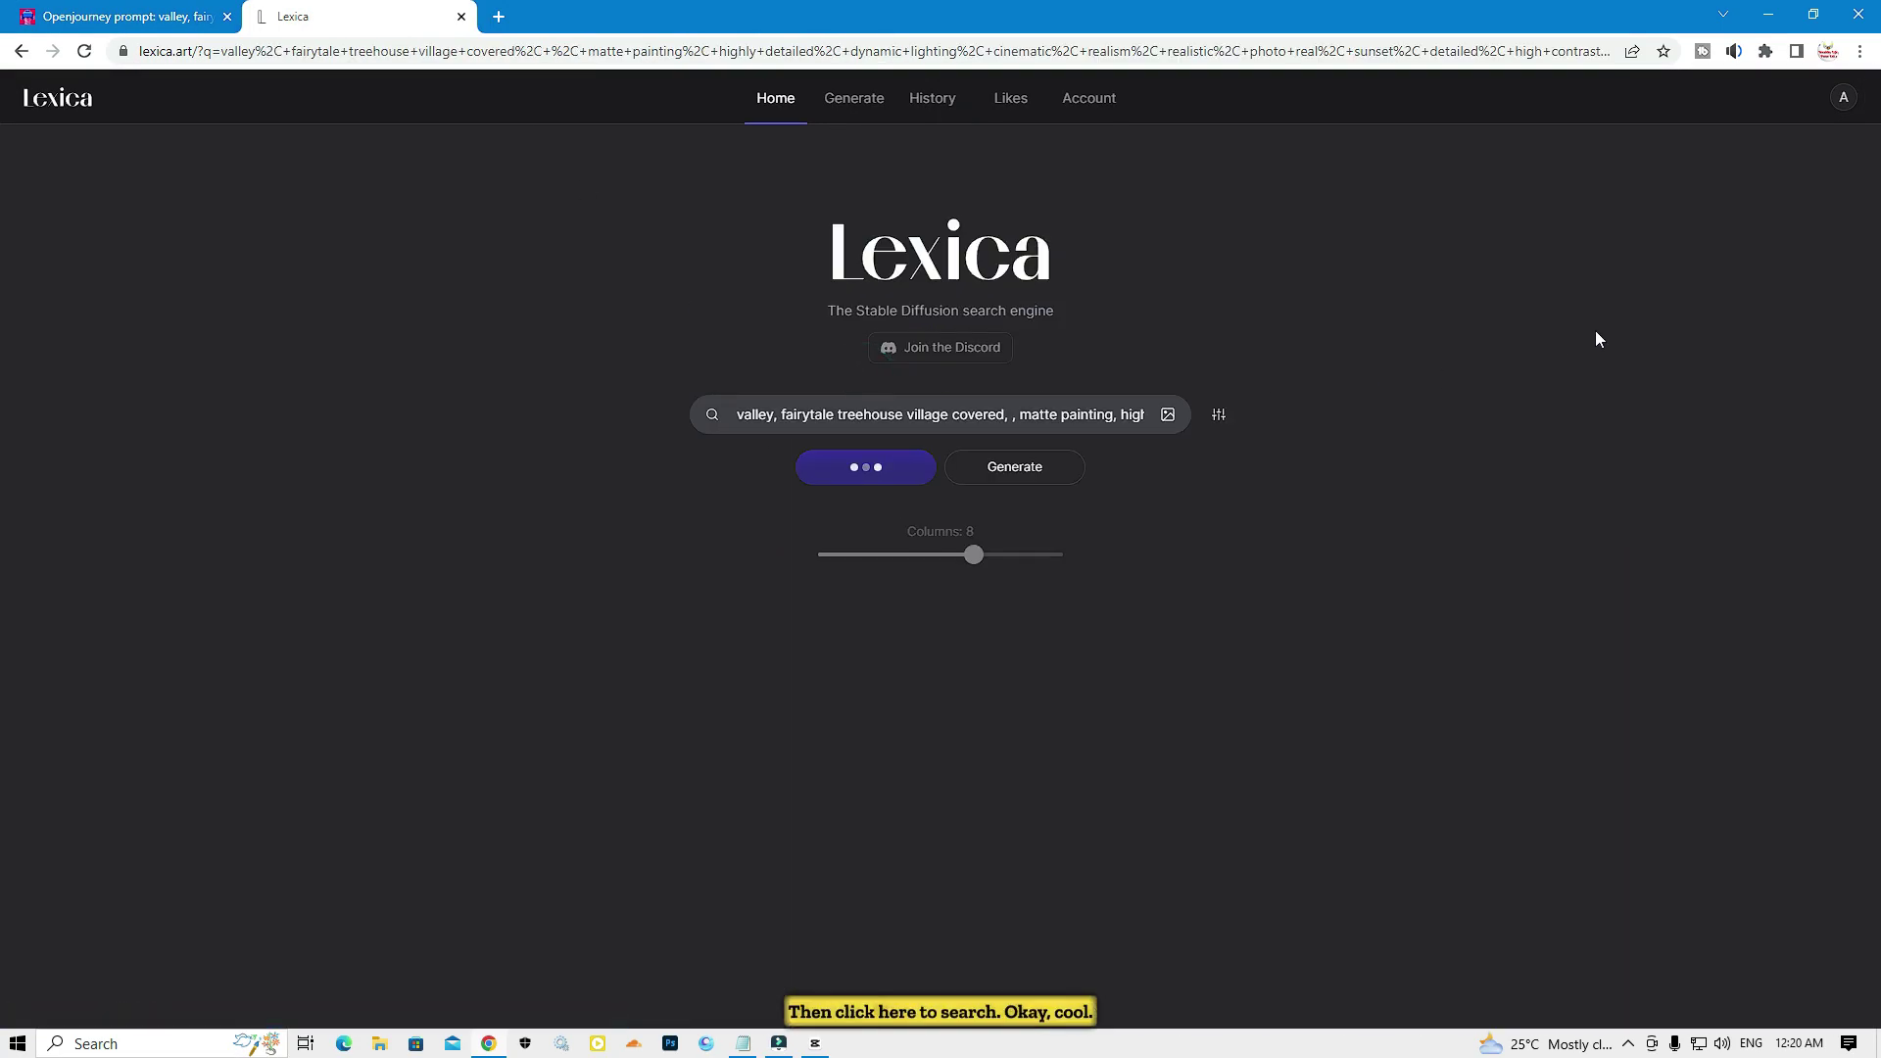
Step: Browse the 1,968 treehouse results, comparing them with the PromptHero image
scroll(888, 695, "down", 4)
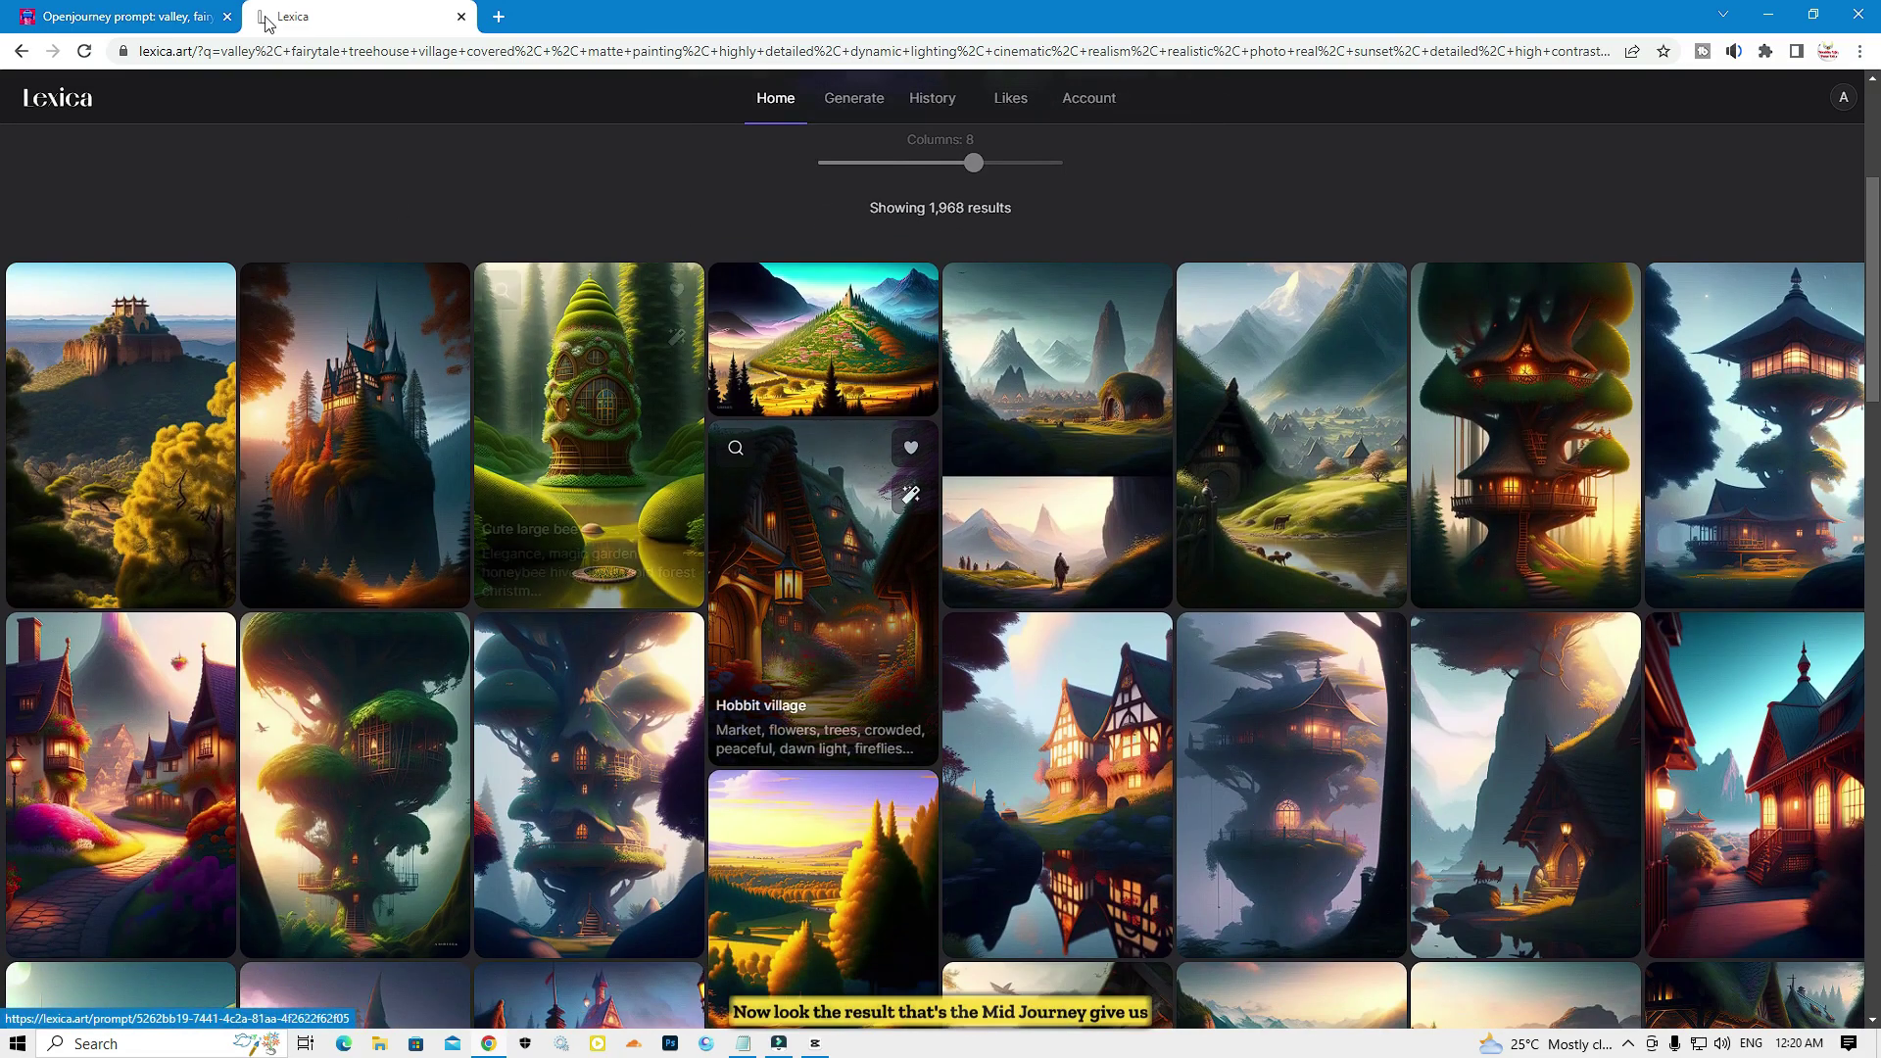
key("ctrl+shift+Tab")
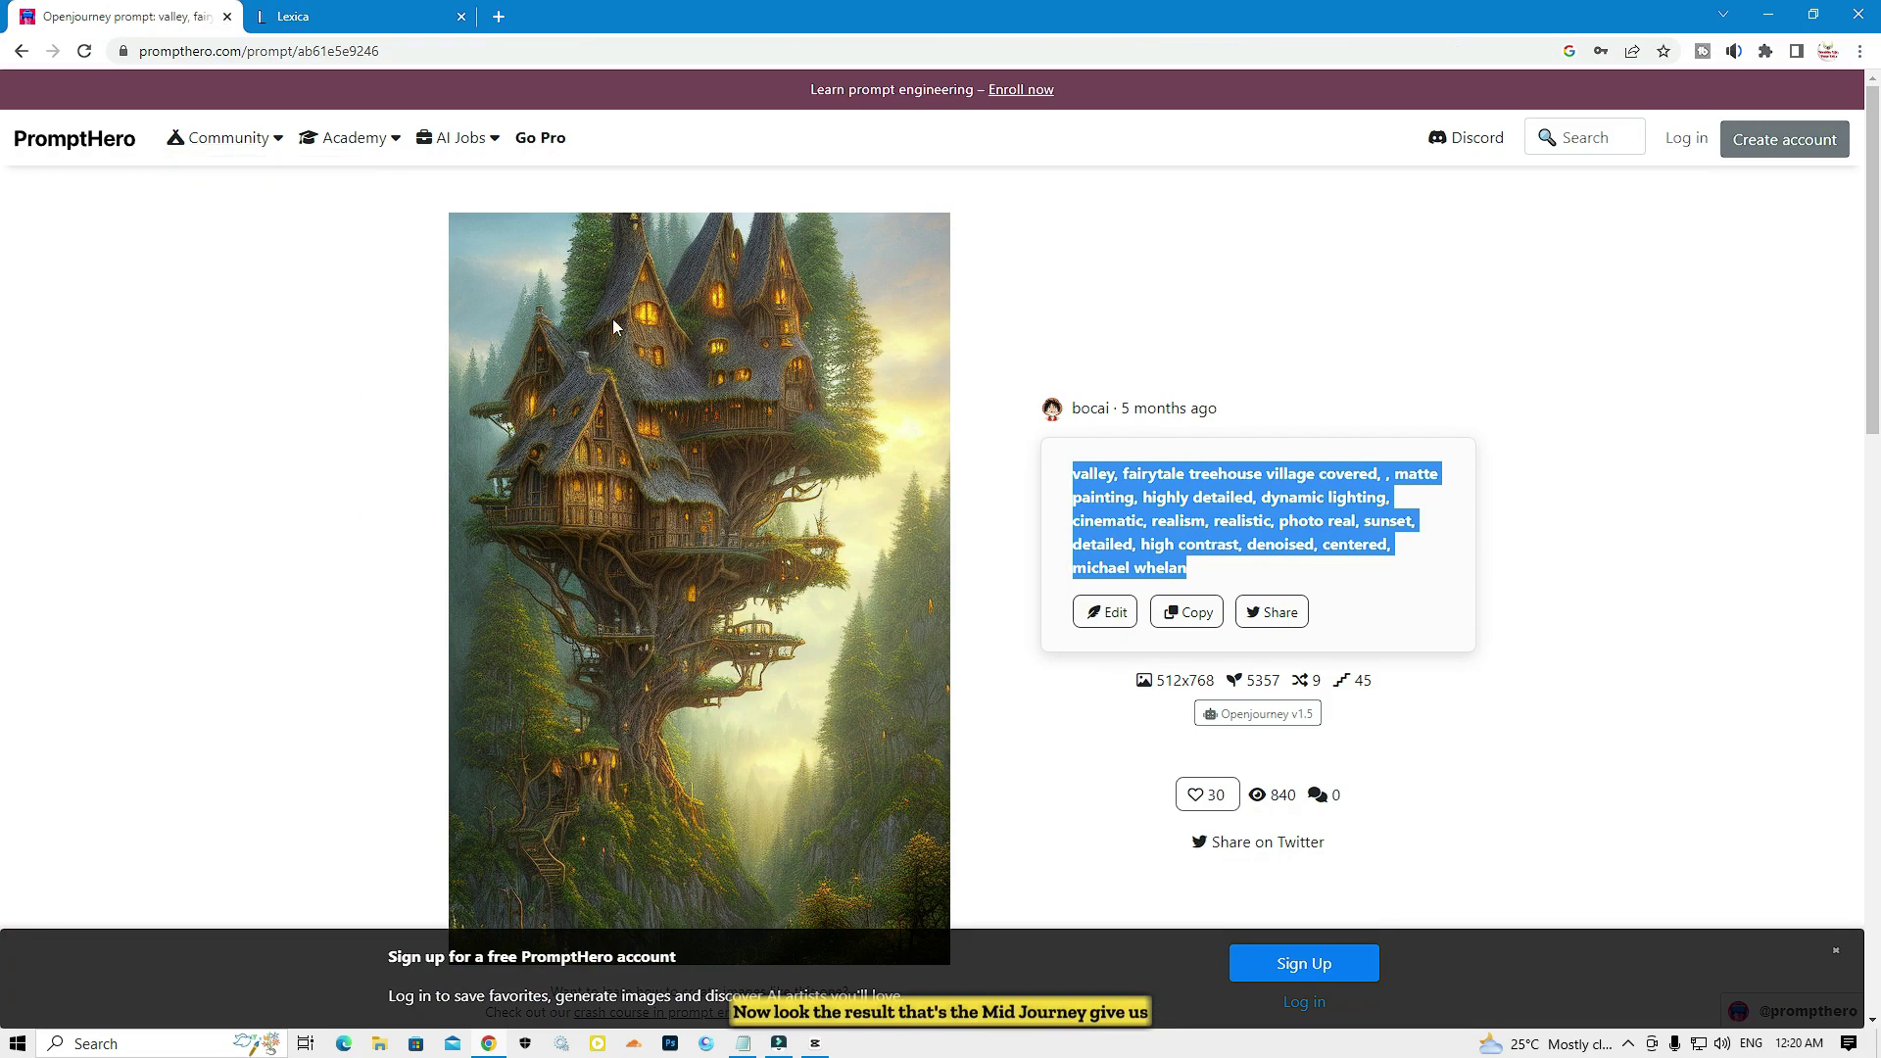
left_click(372, 16)
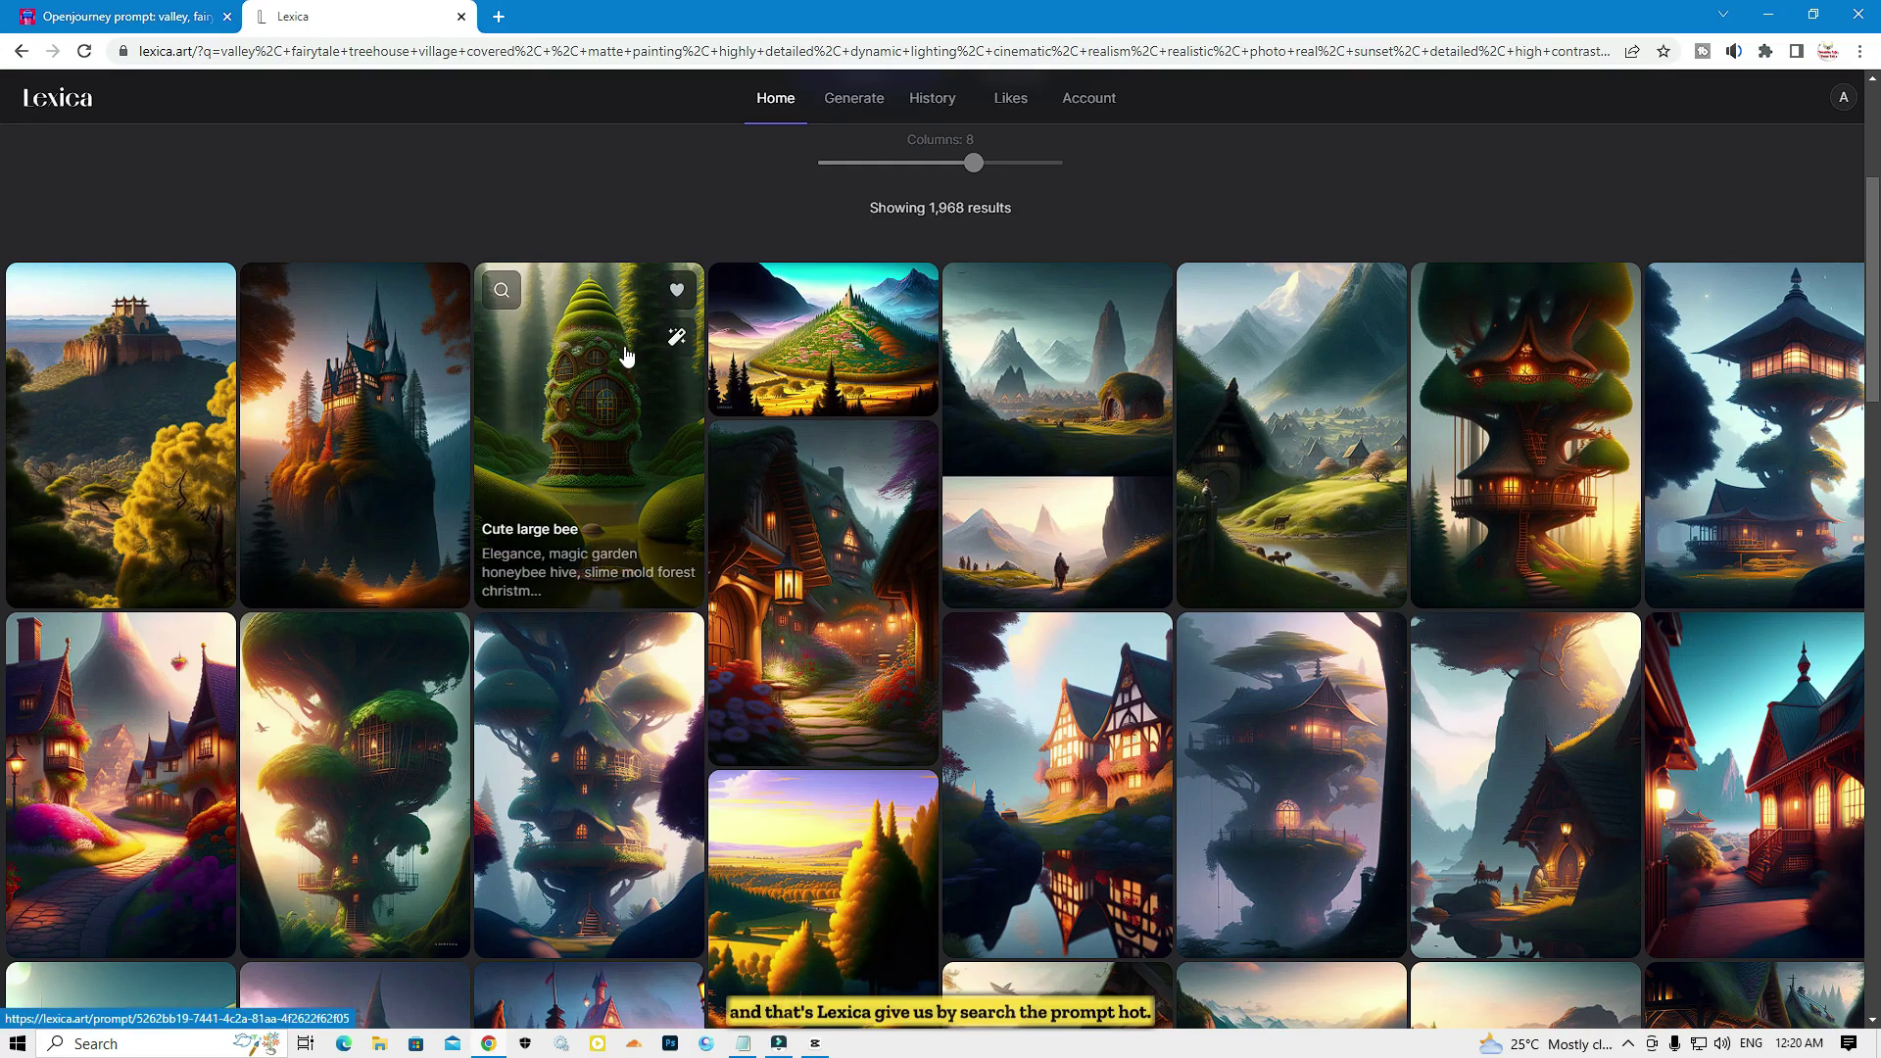
scroll(627, 354, "down", 10)
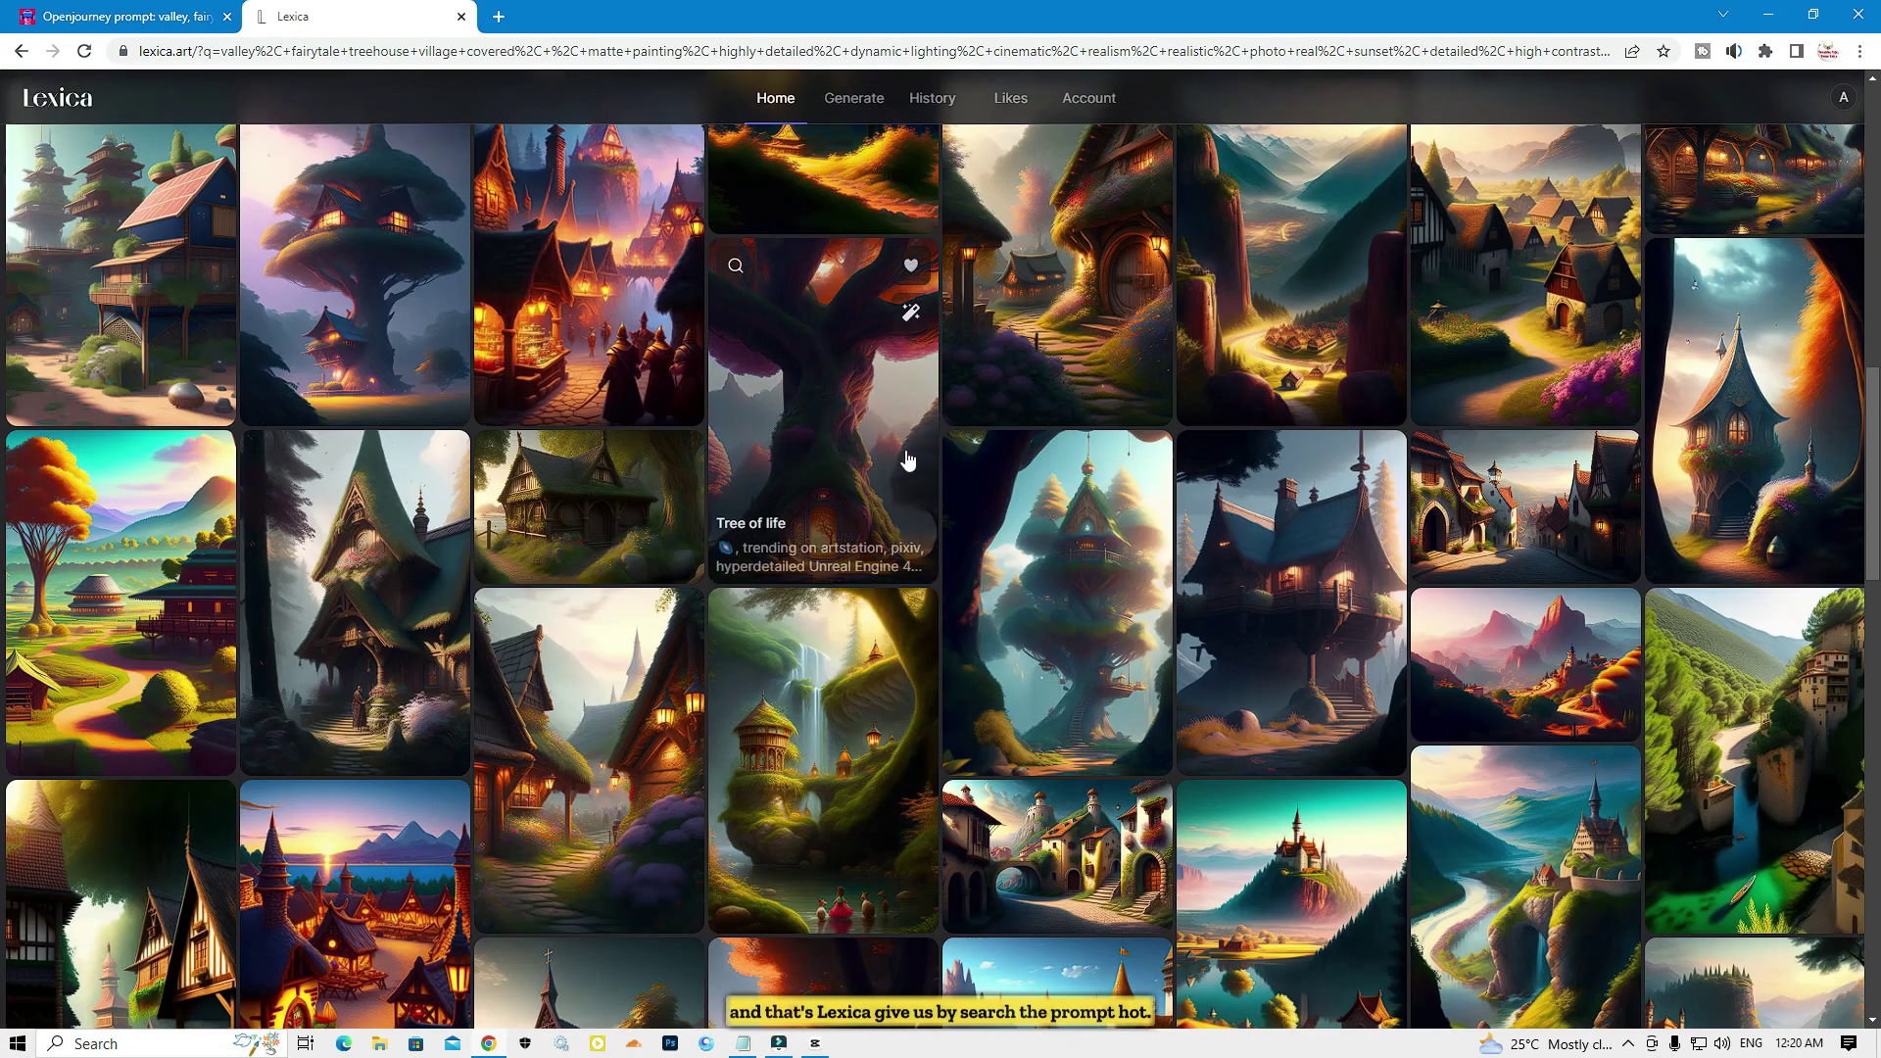
scroll(906, 465, "down", 10)
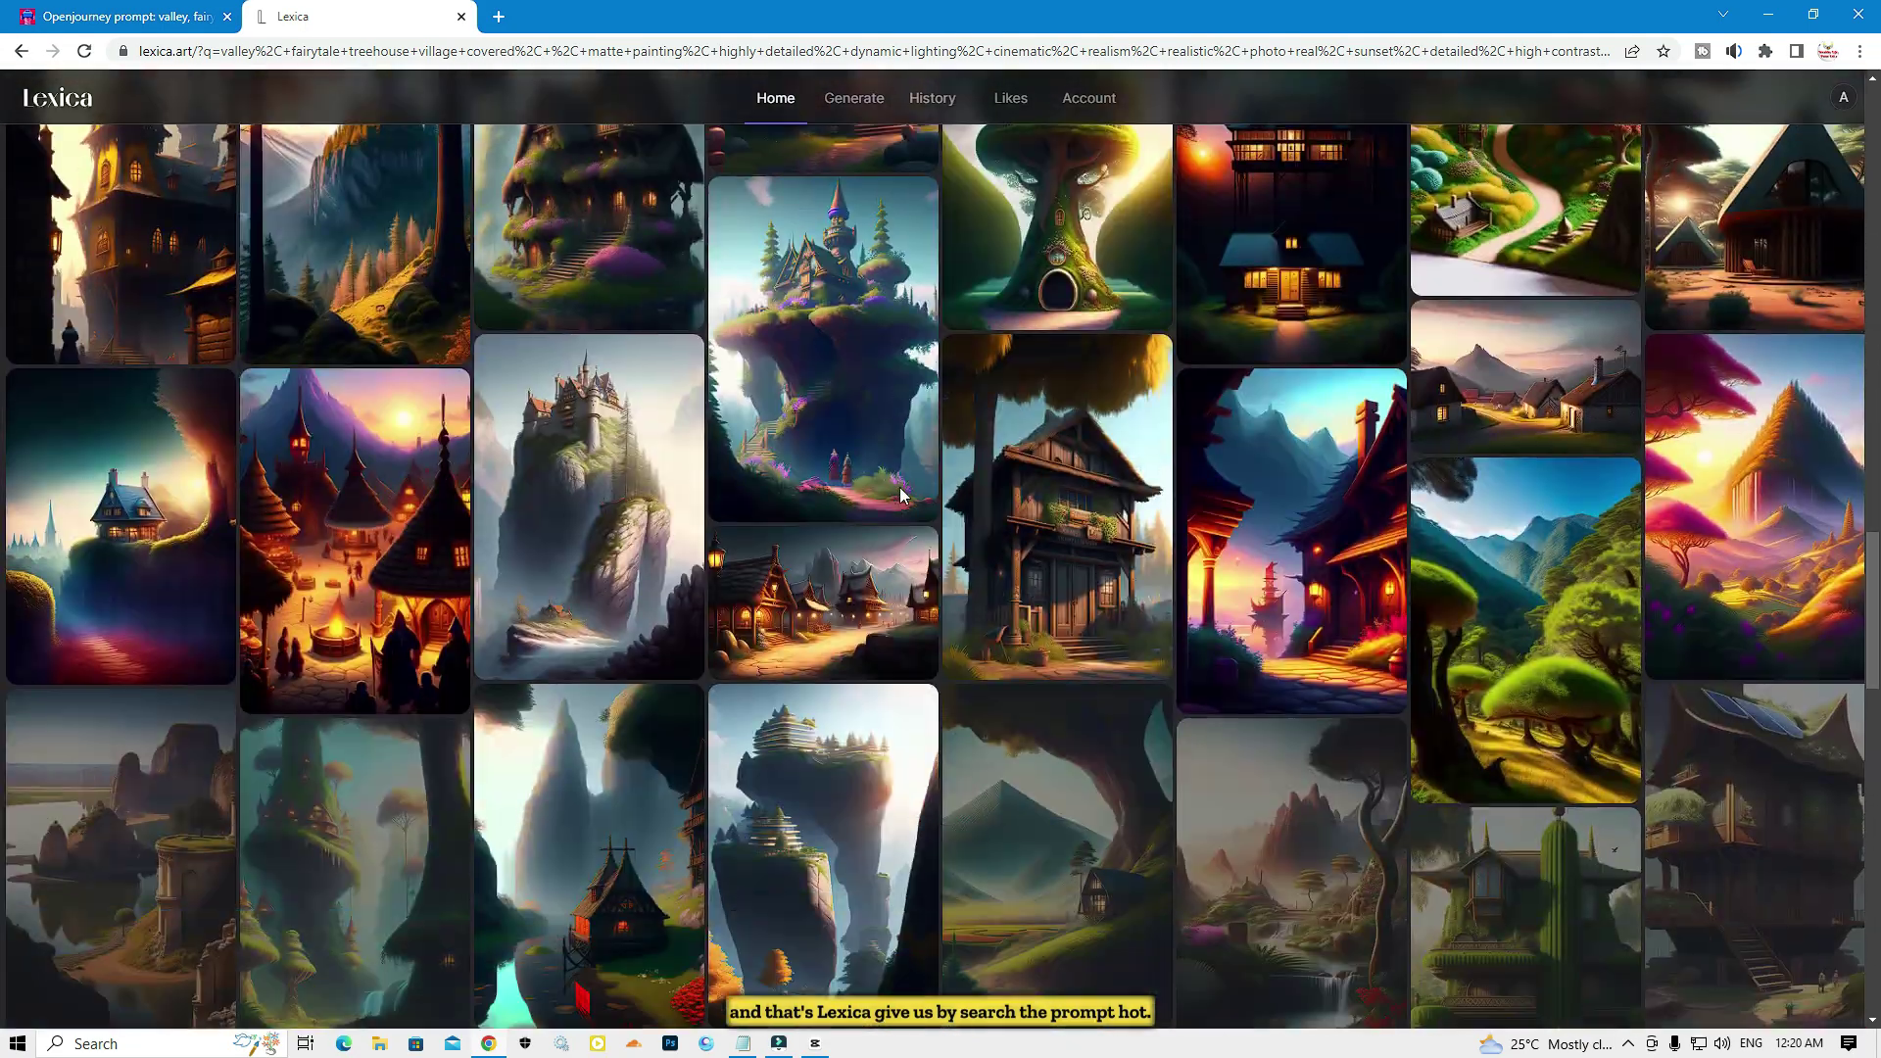
scroll(913, 464, "up", 20)
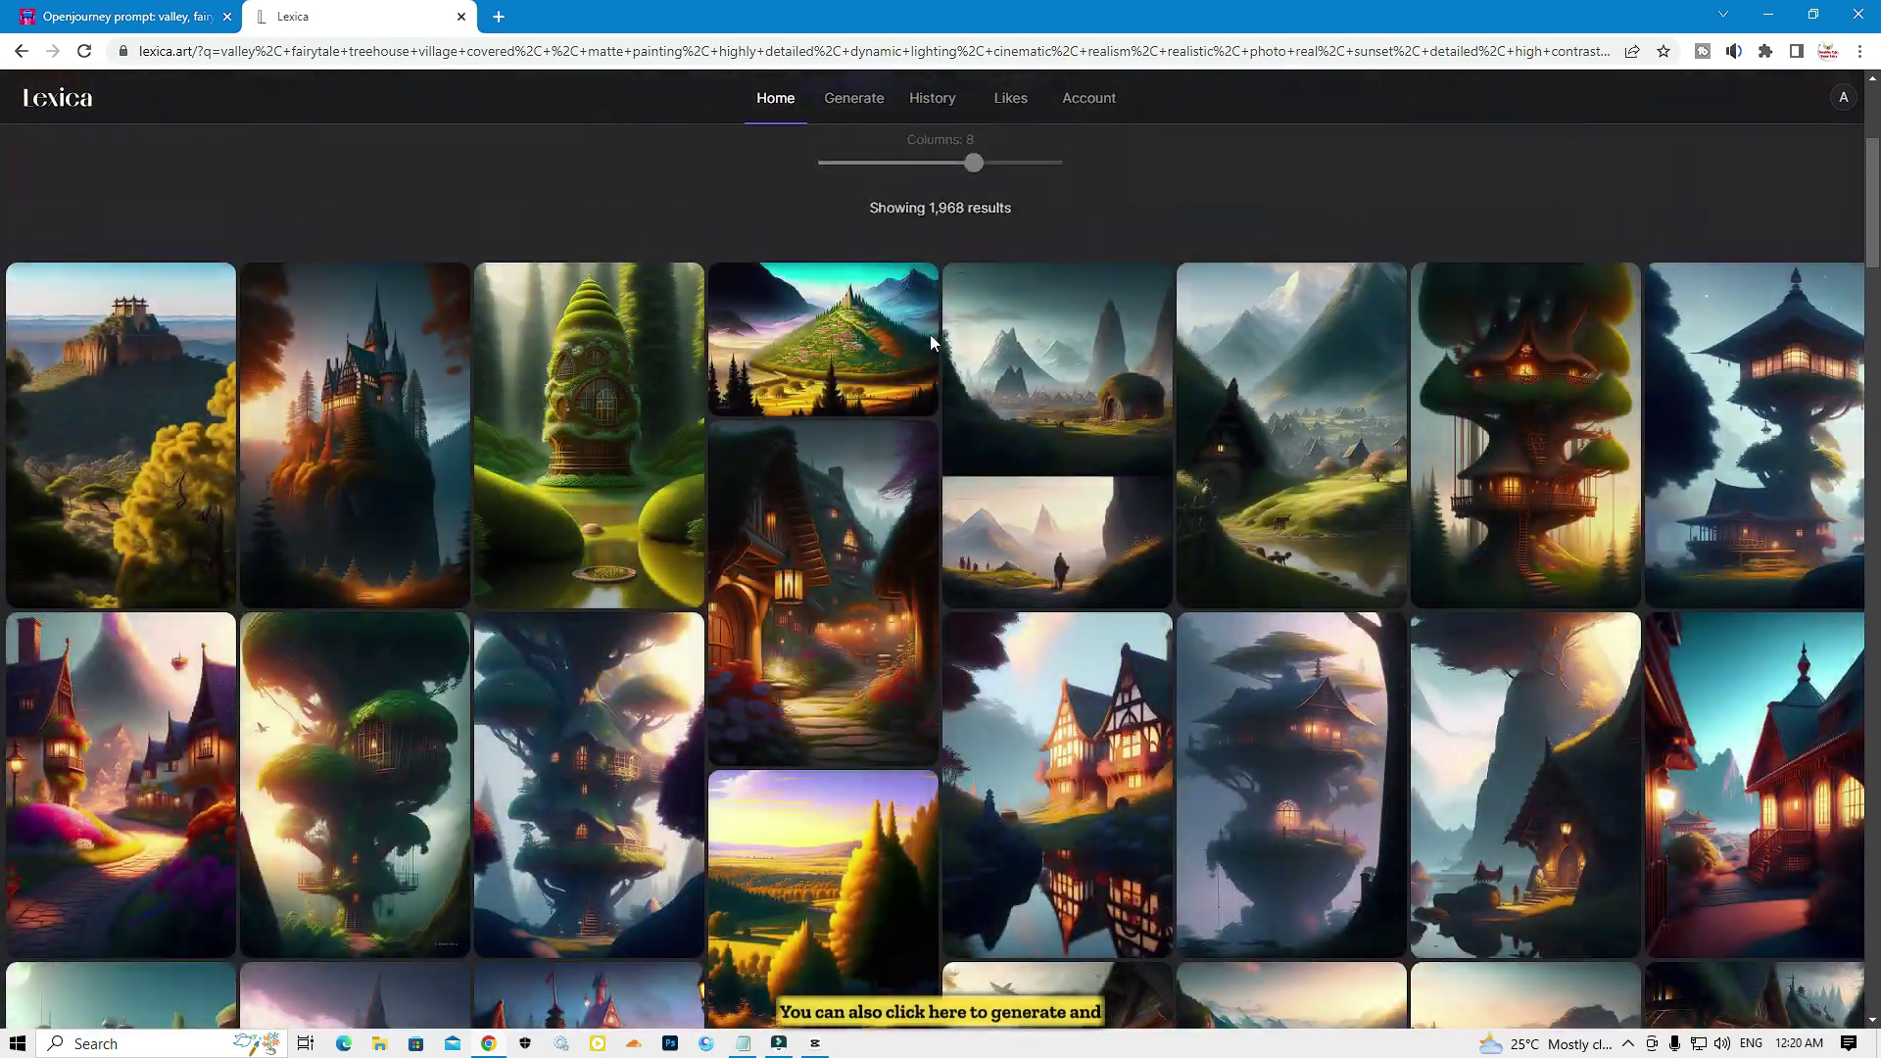
scroll(932, 340, "up", 4)
Step: Generate four images from the fairytale treehouse village prompt on Lexica's Generate page
left_click(1000, 478)
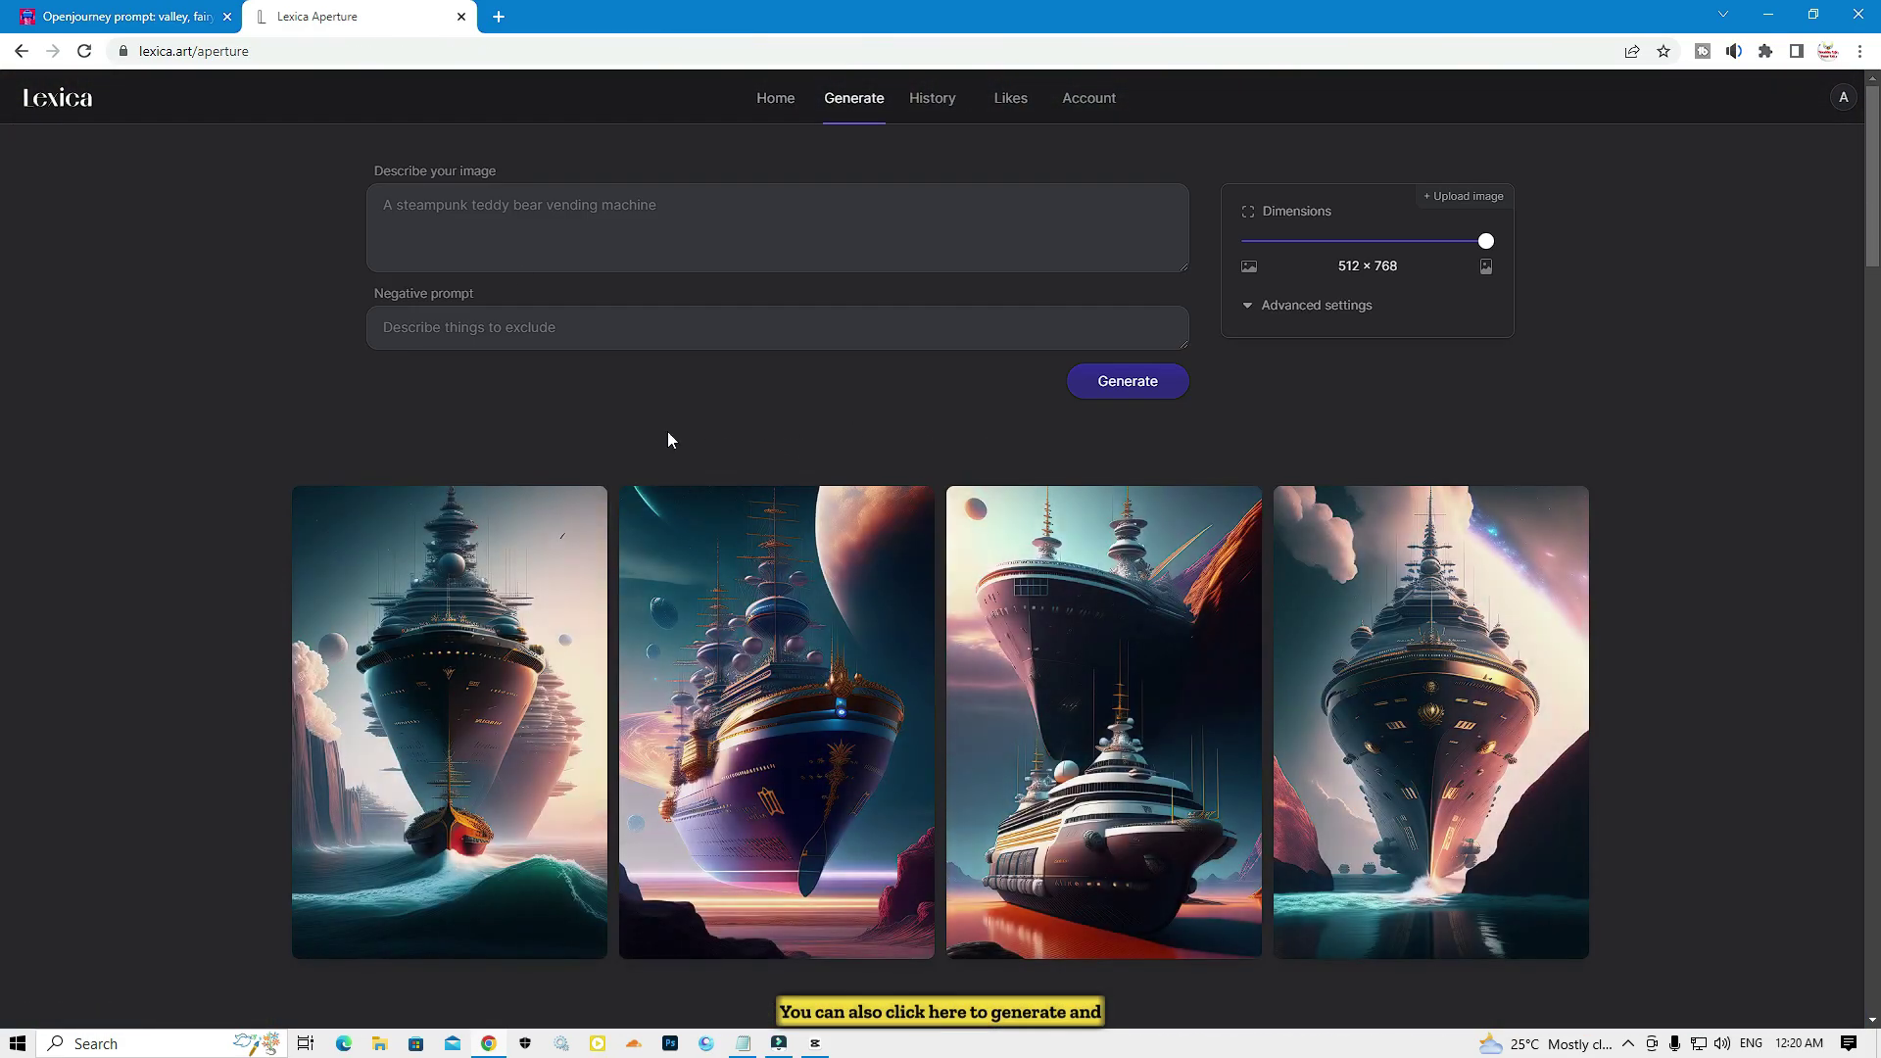
left_click(498, 203)
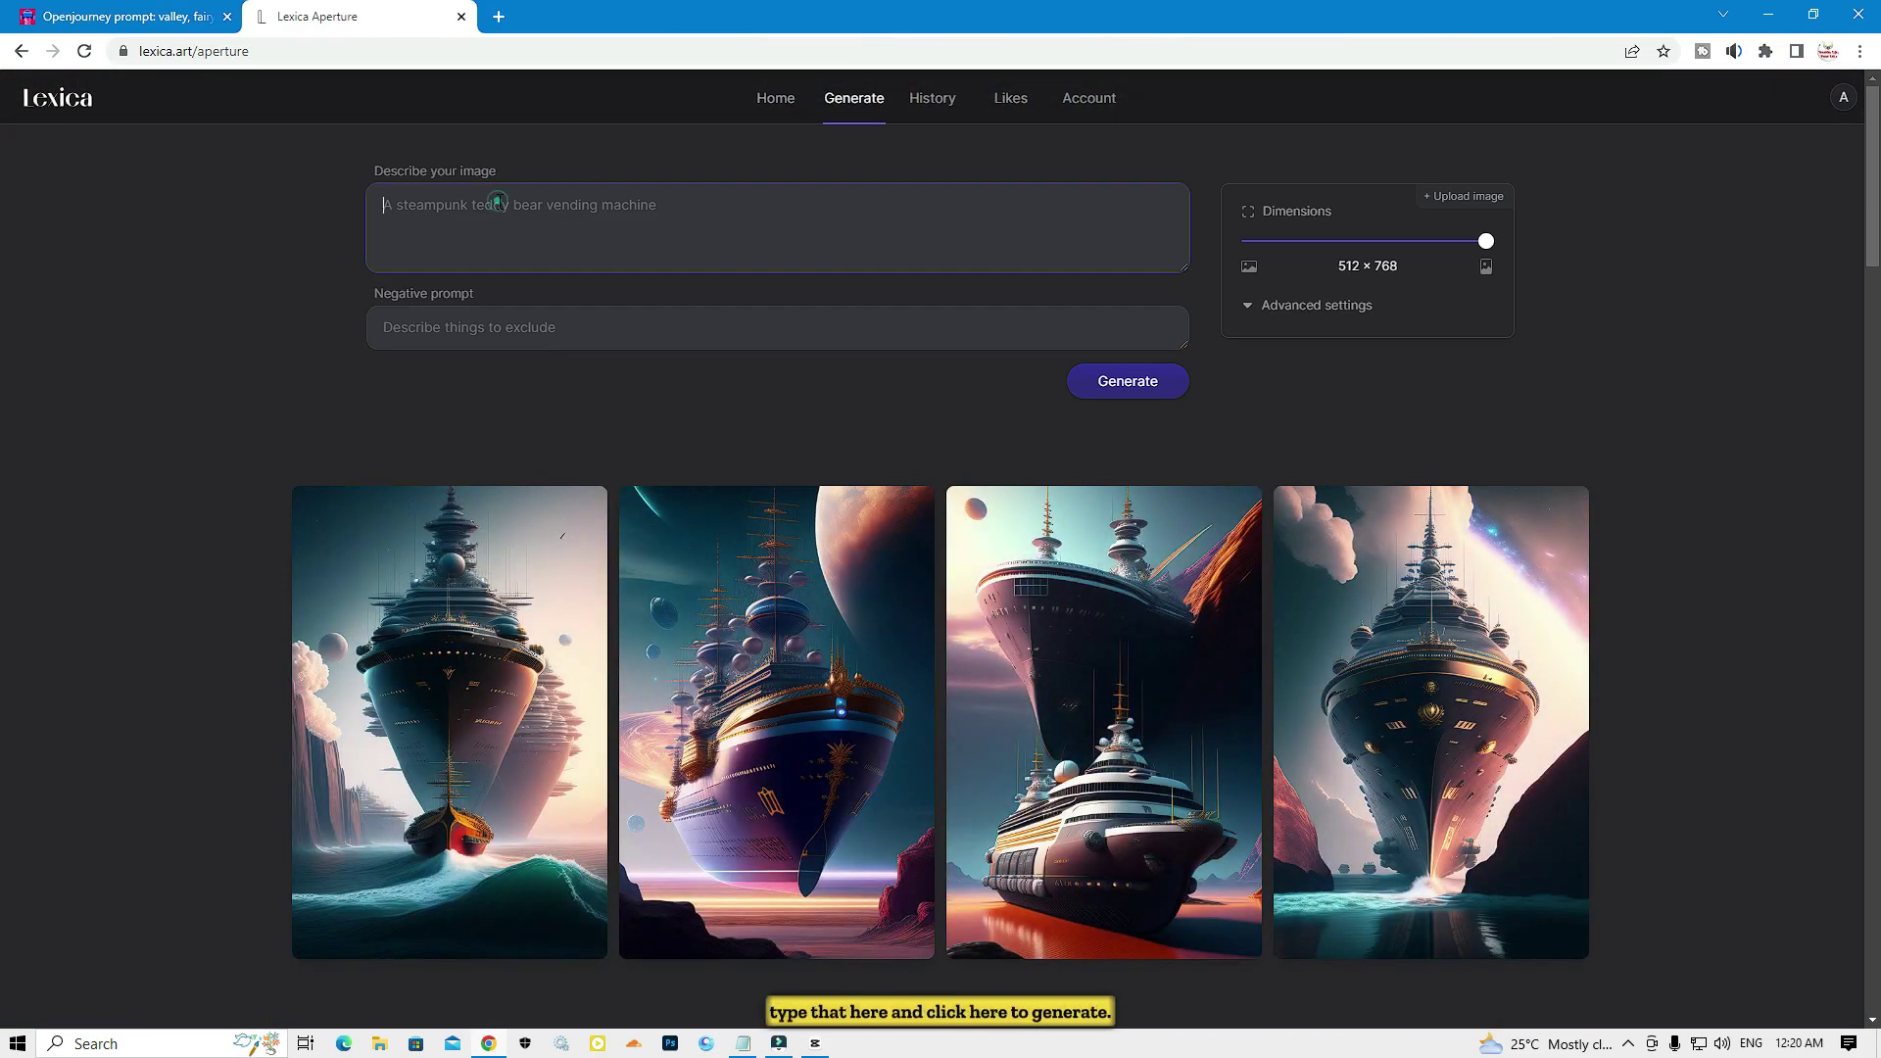
left_click(1124, 384)
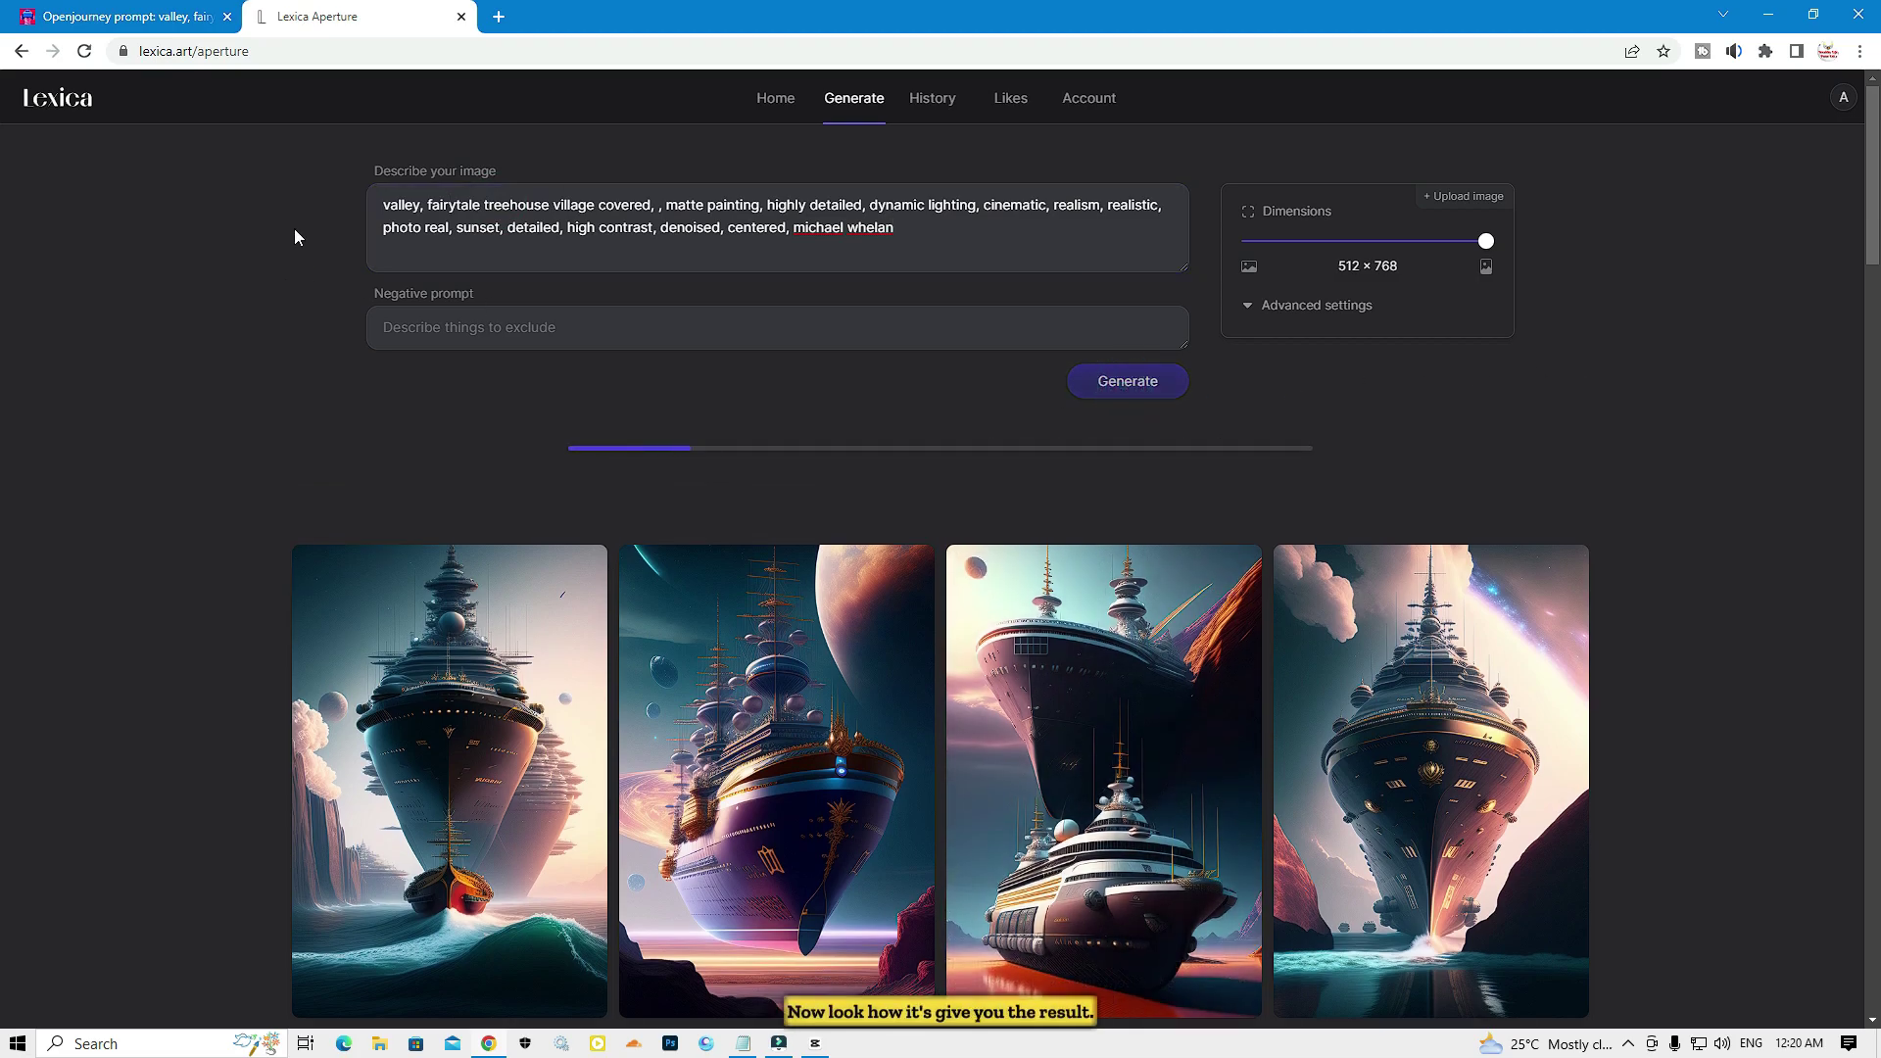
Step: Compare the generated floating-cliff treehouse images with the PromptHero original
left_click_drag(264, 161, 325, 320)
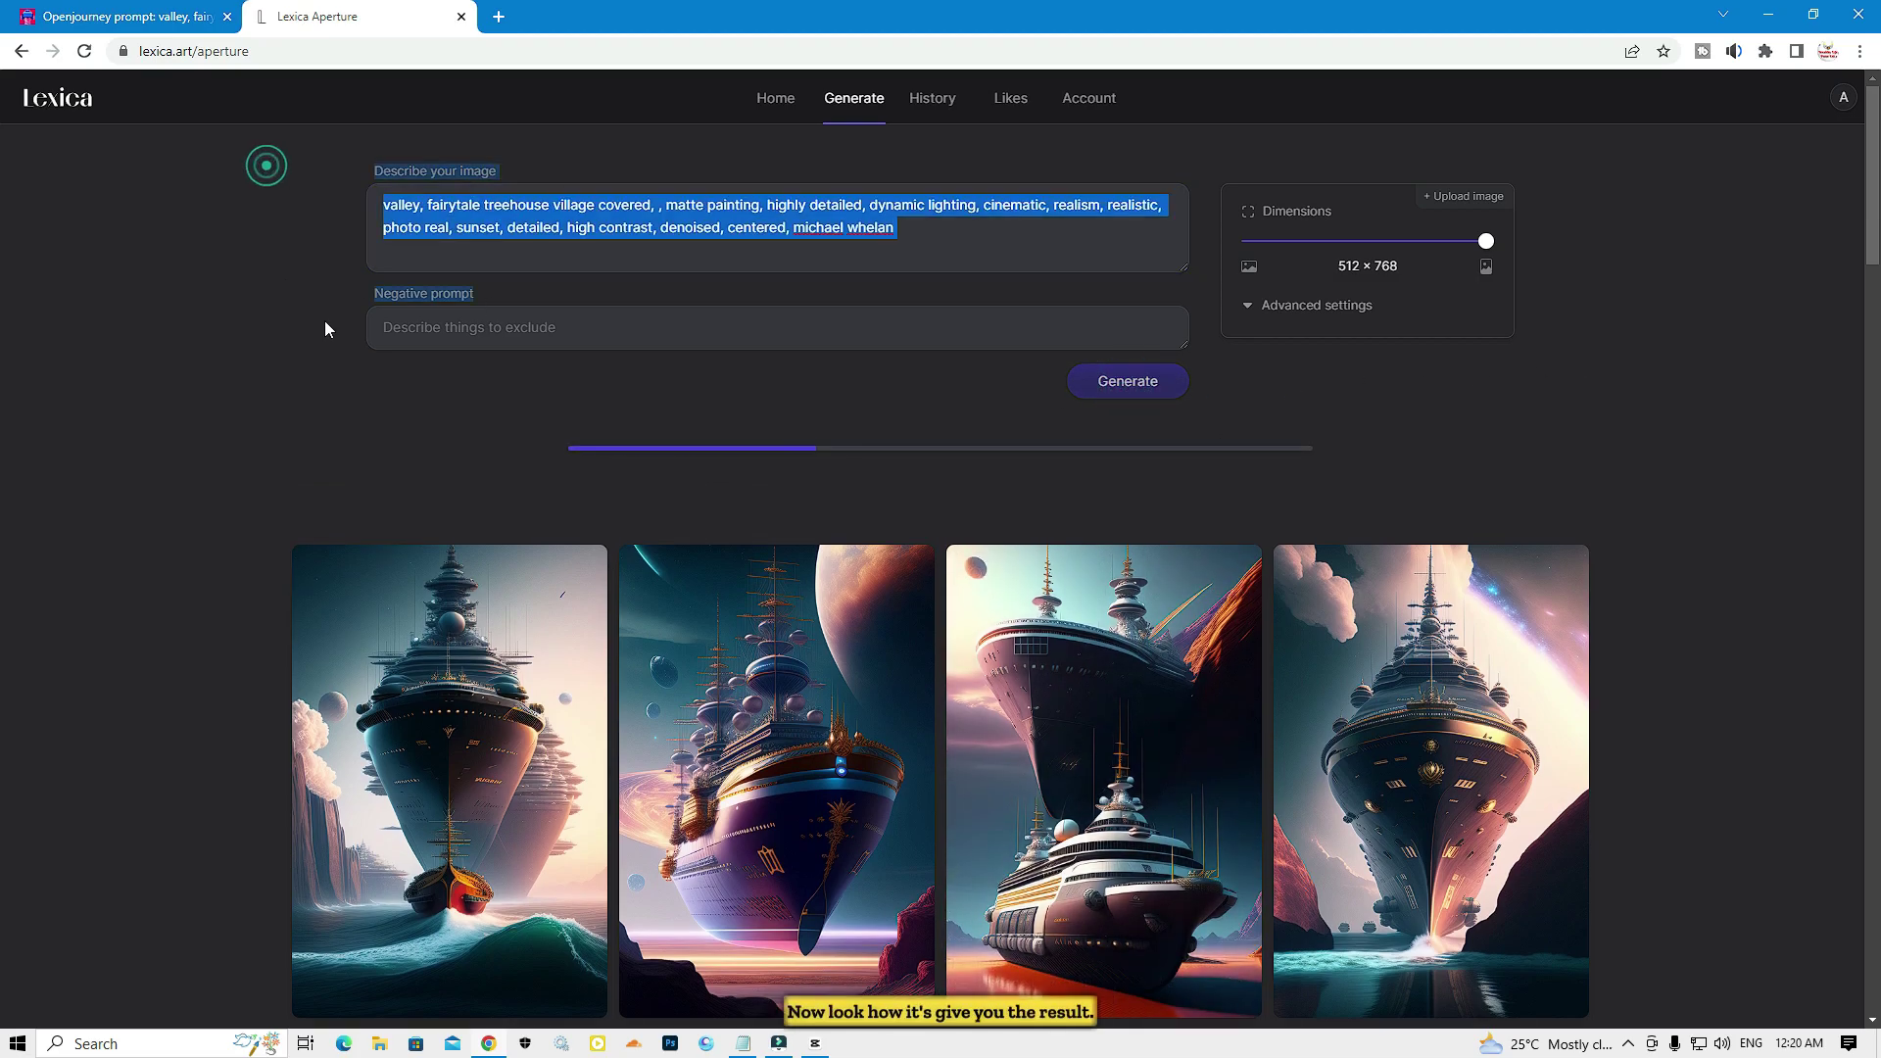
left_click(149, 279)
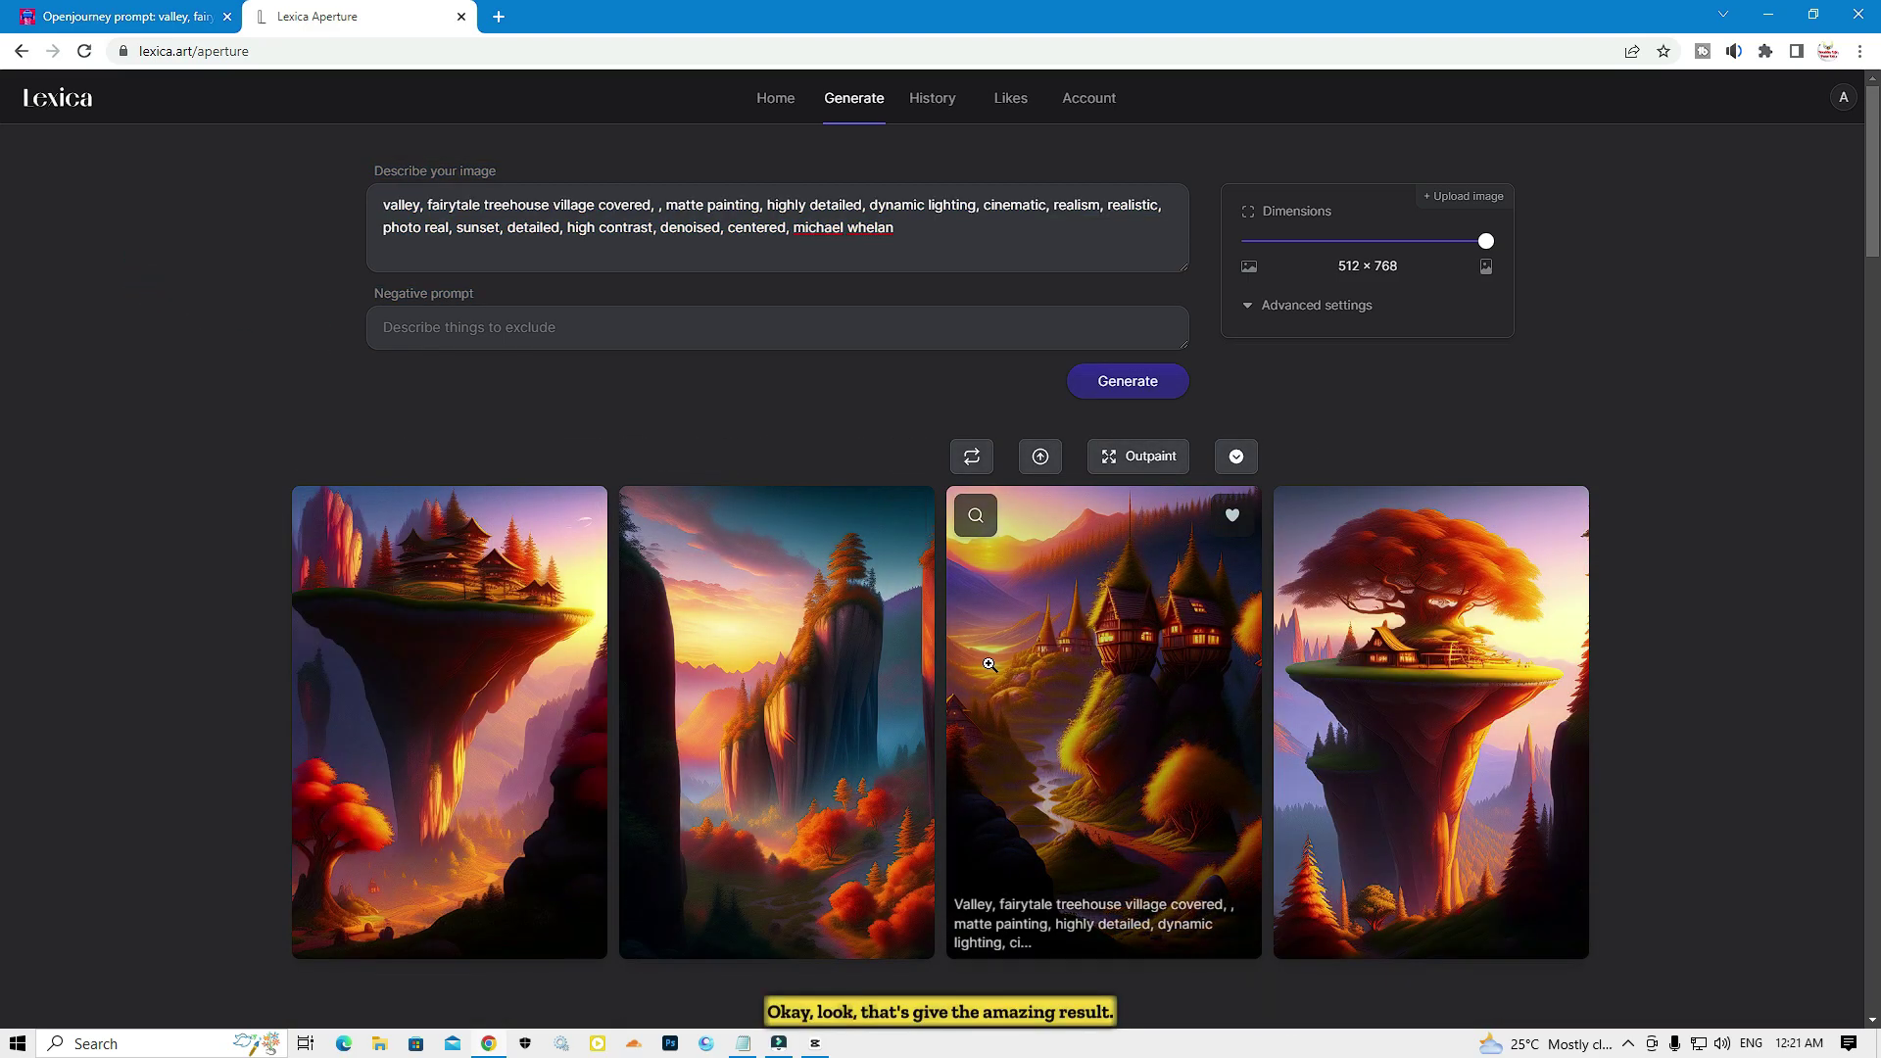
key("ctrl+Tab")
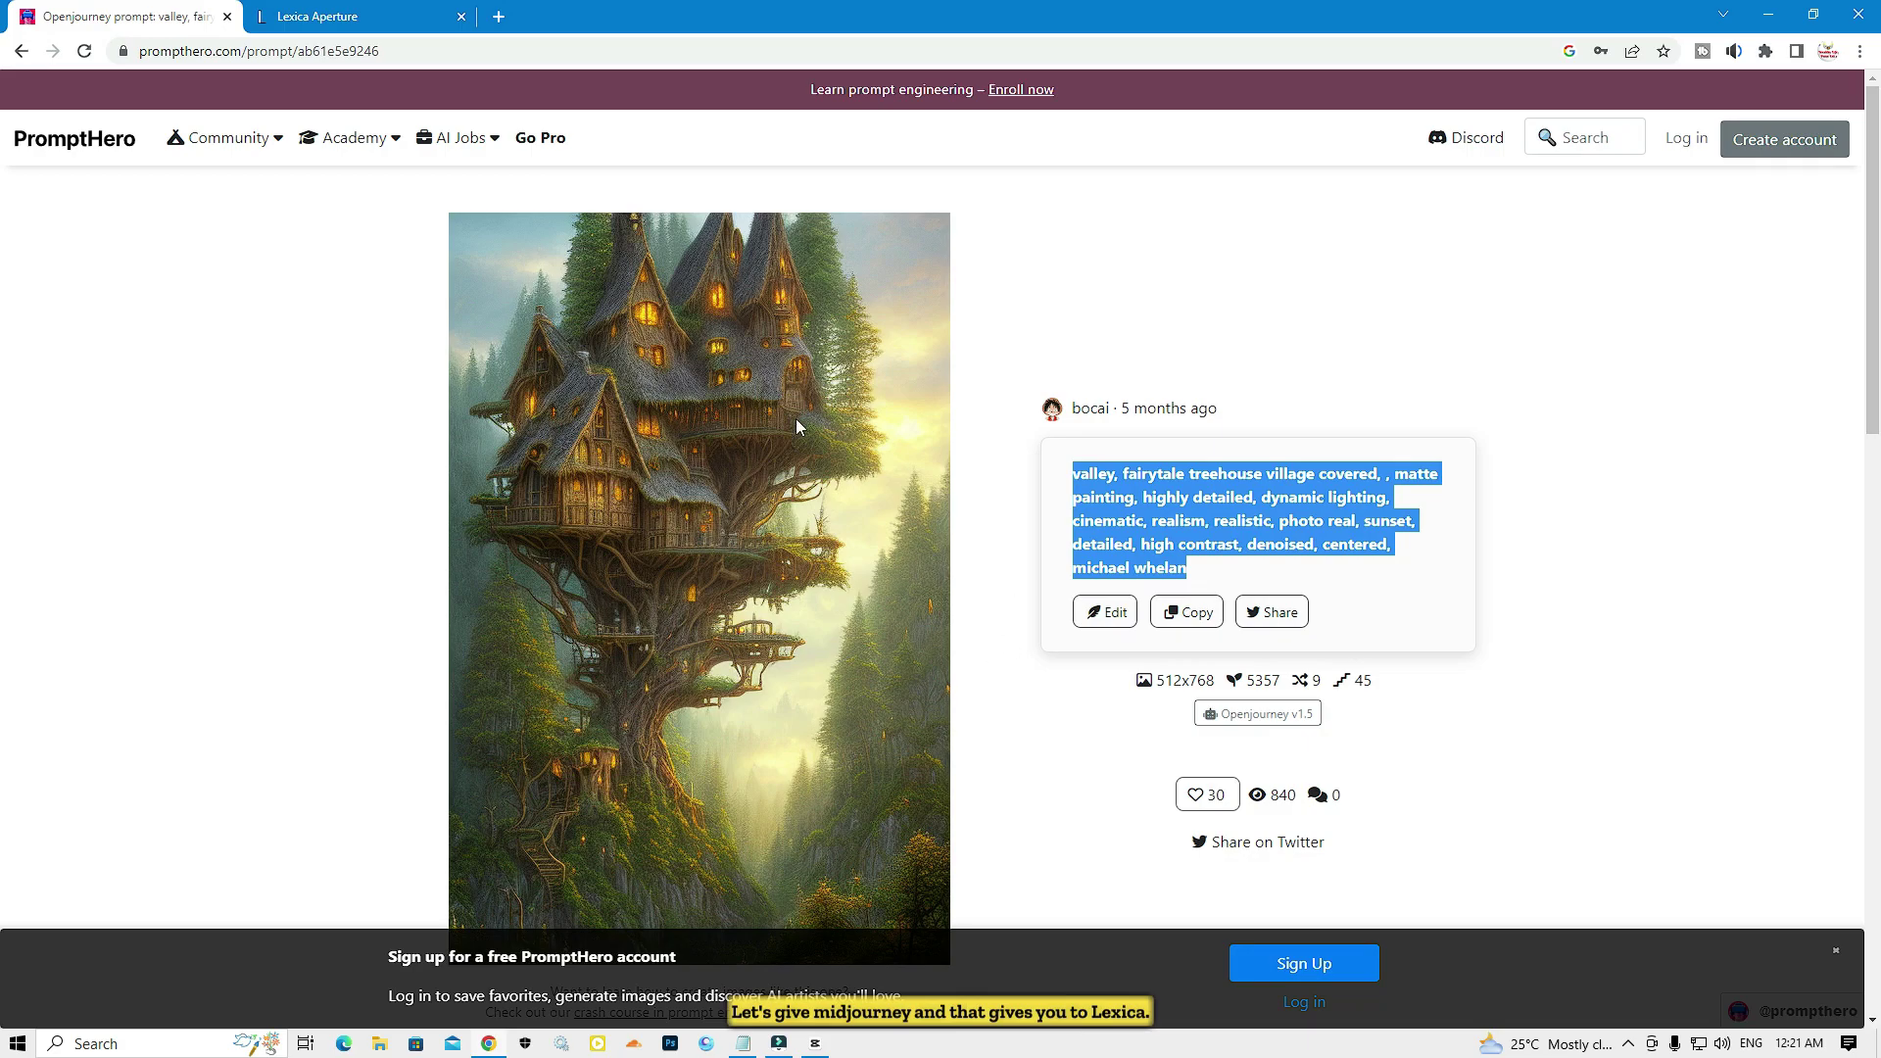
left_click(336, 14)
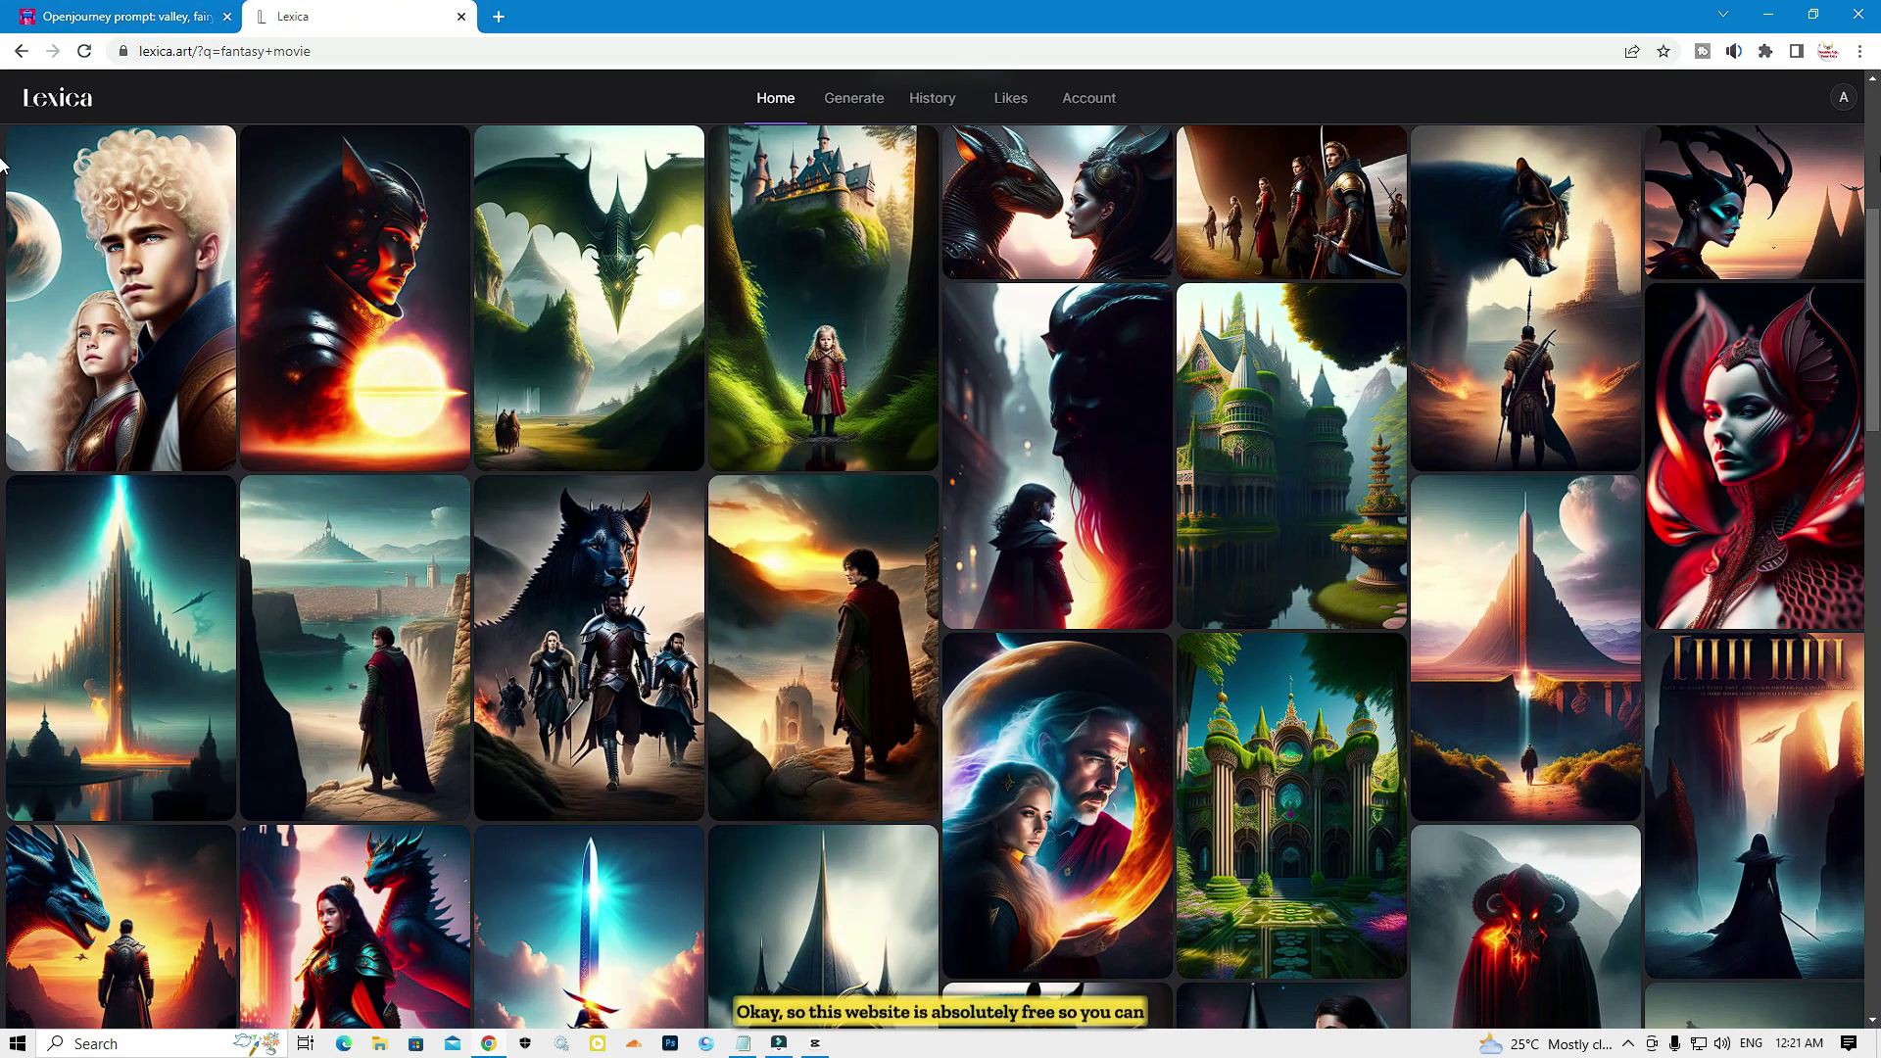
scroll(3, 161, "down", 15)
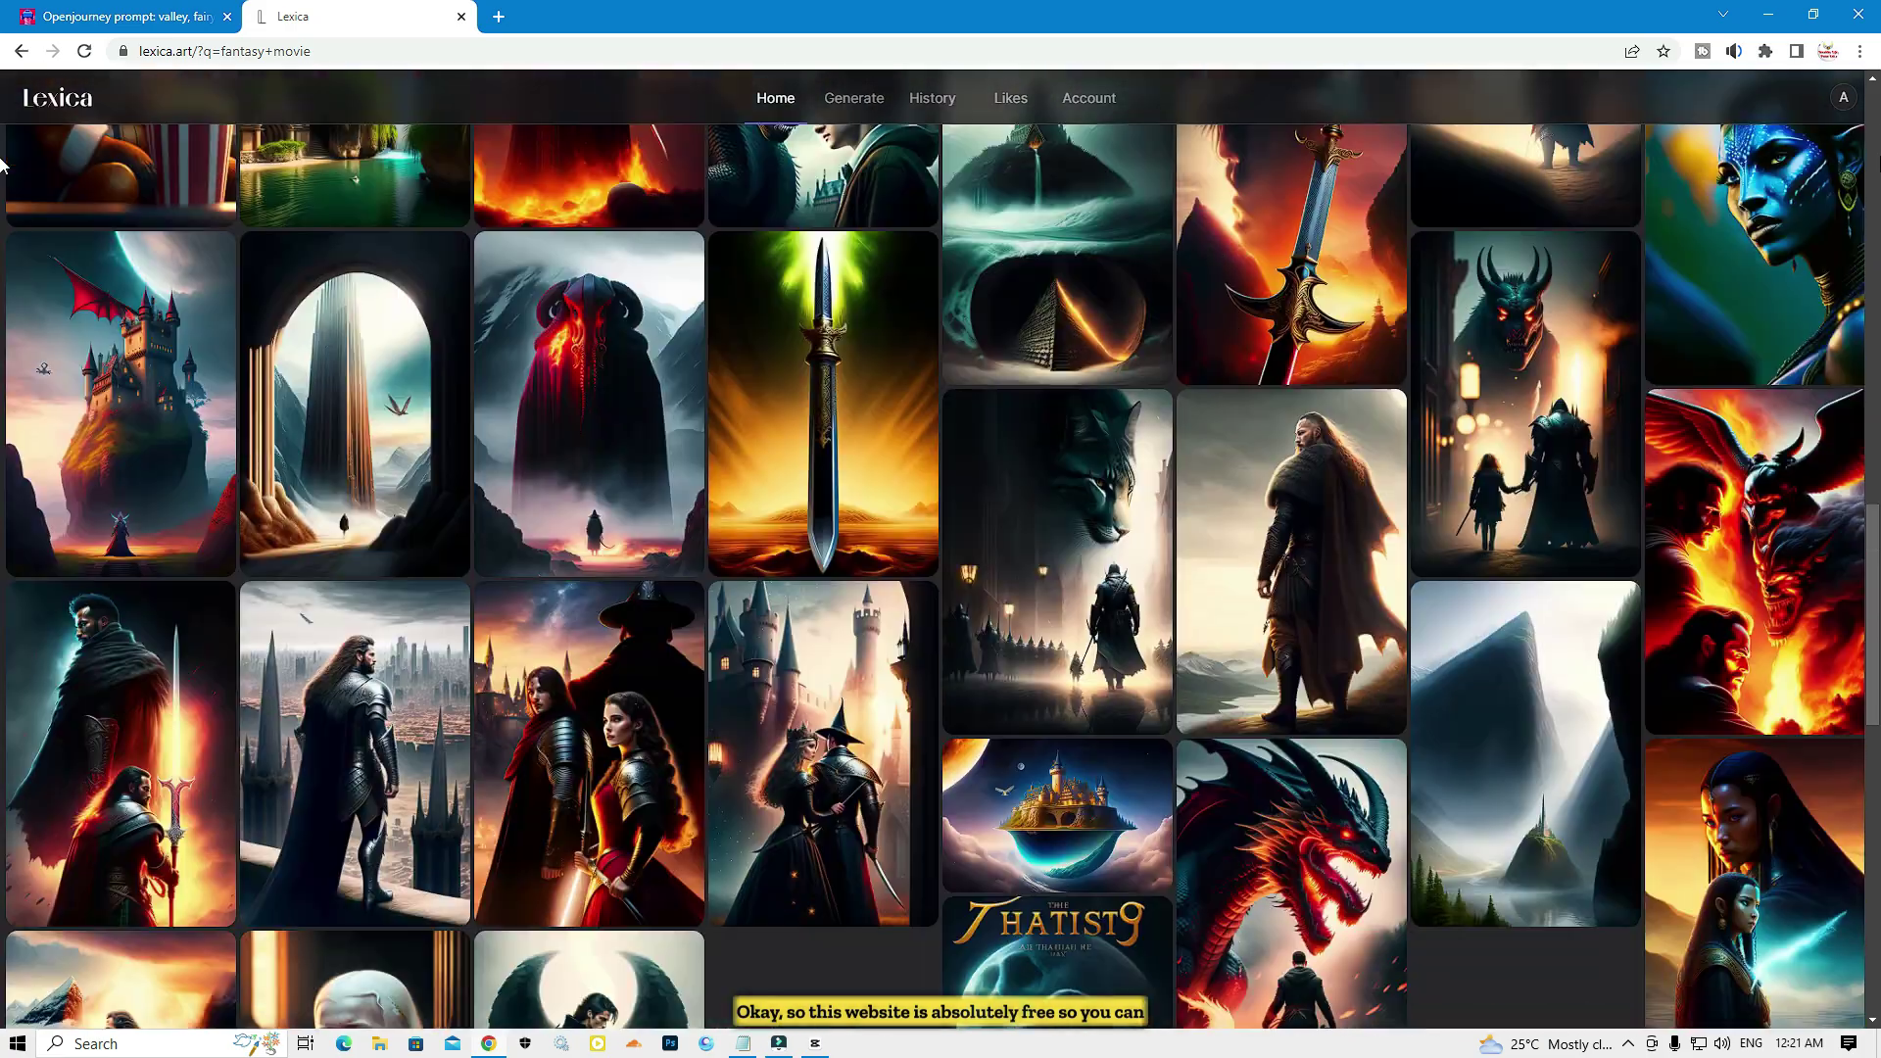
scroll(3, 162, "down", 20)
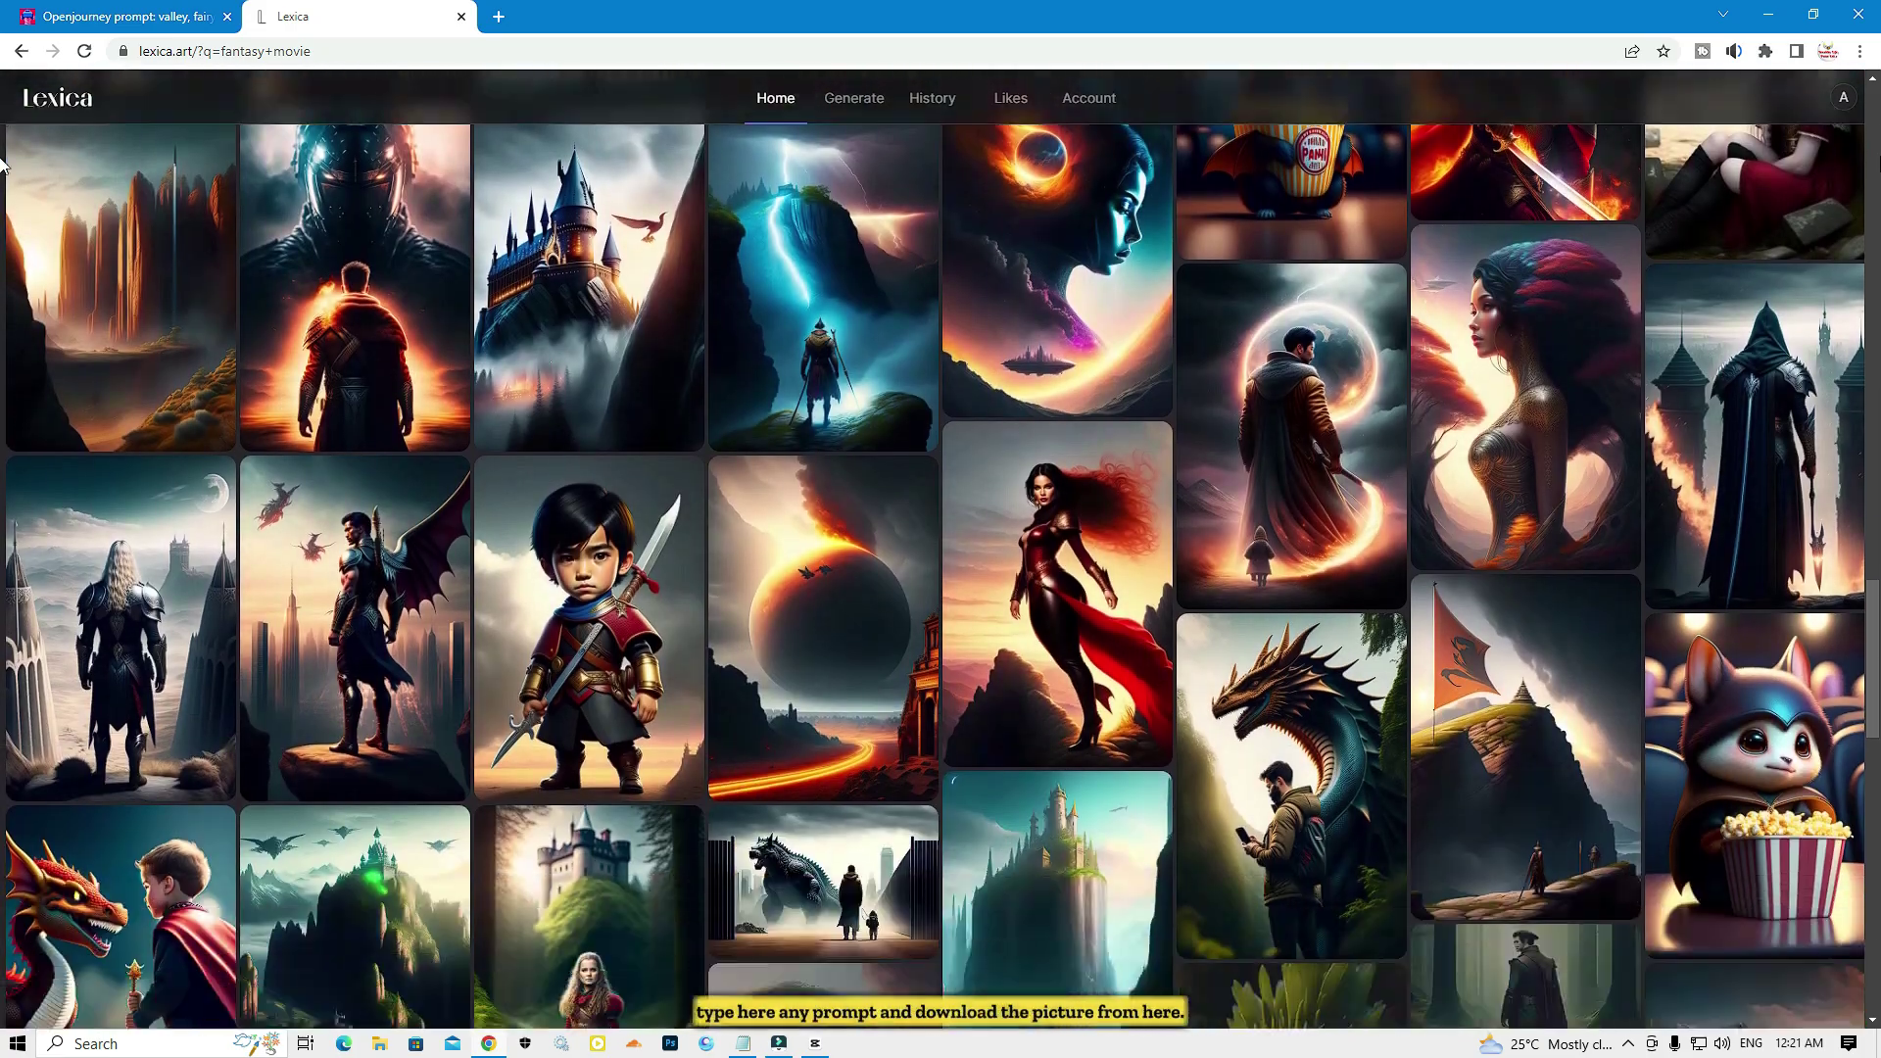
scroll(3, 161, "down", 10)
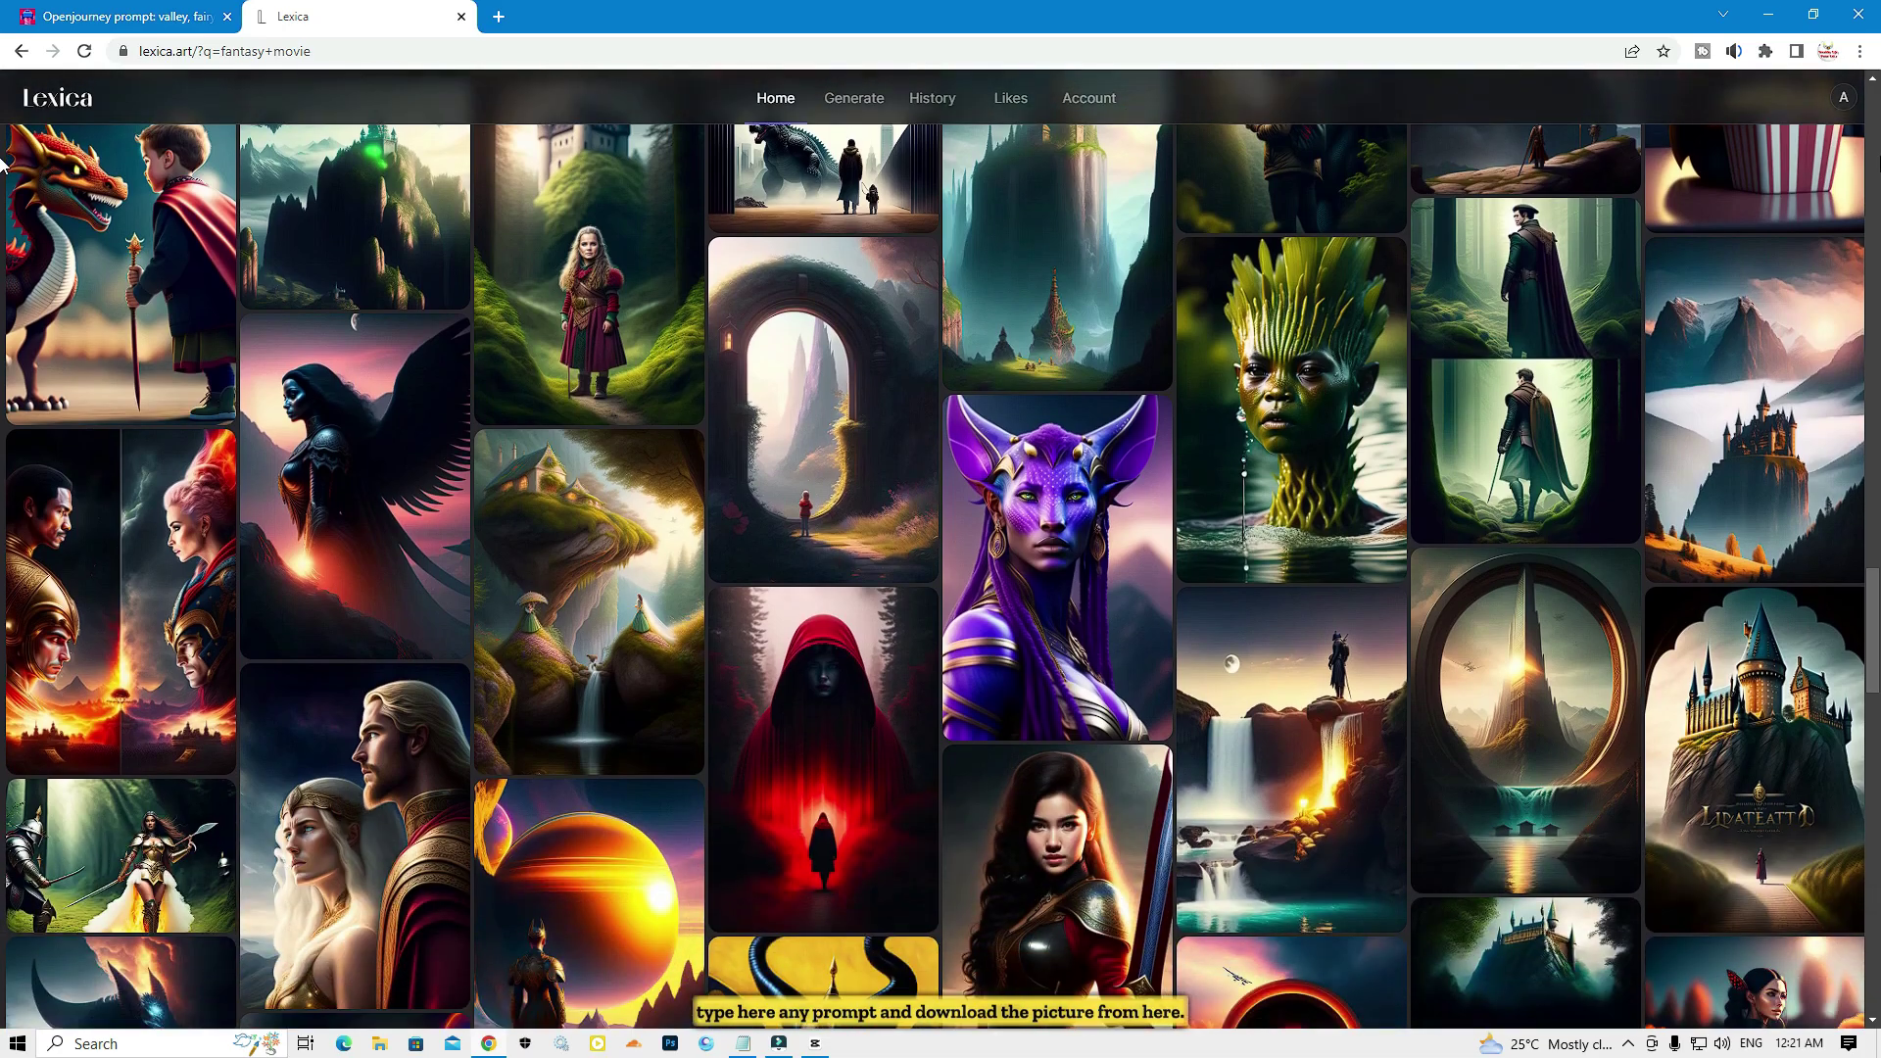
scroll(3, 162, "down", 5)
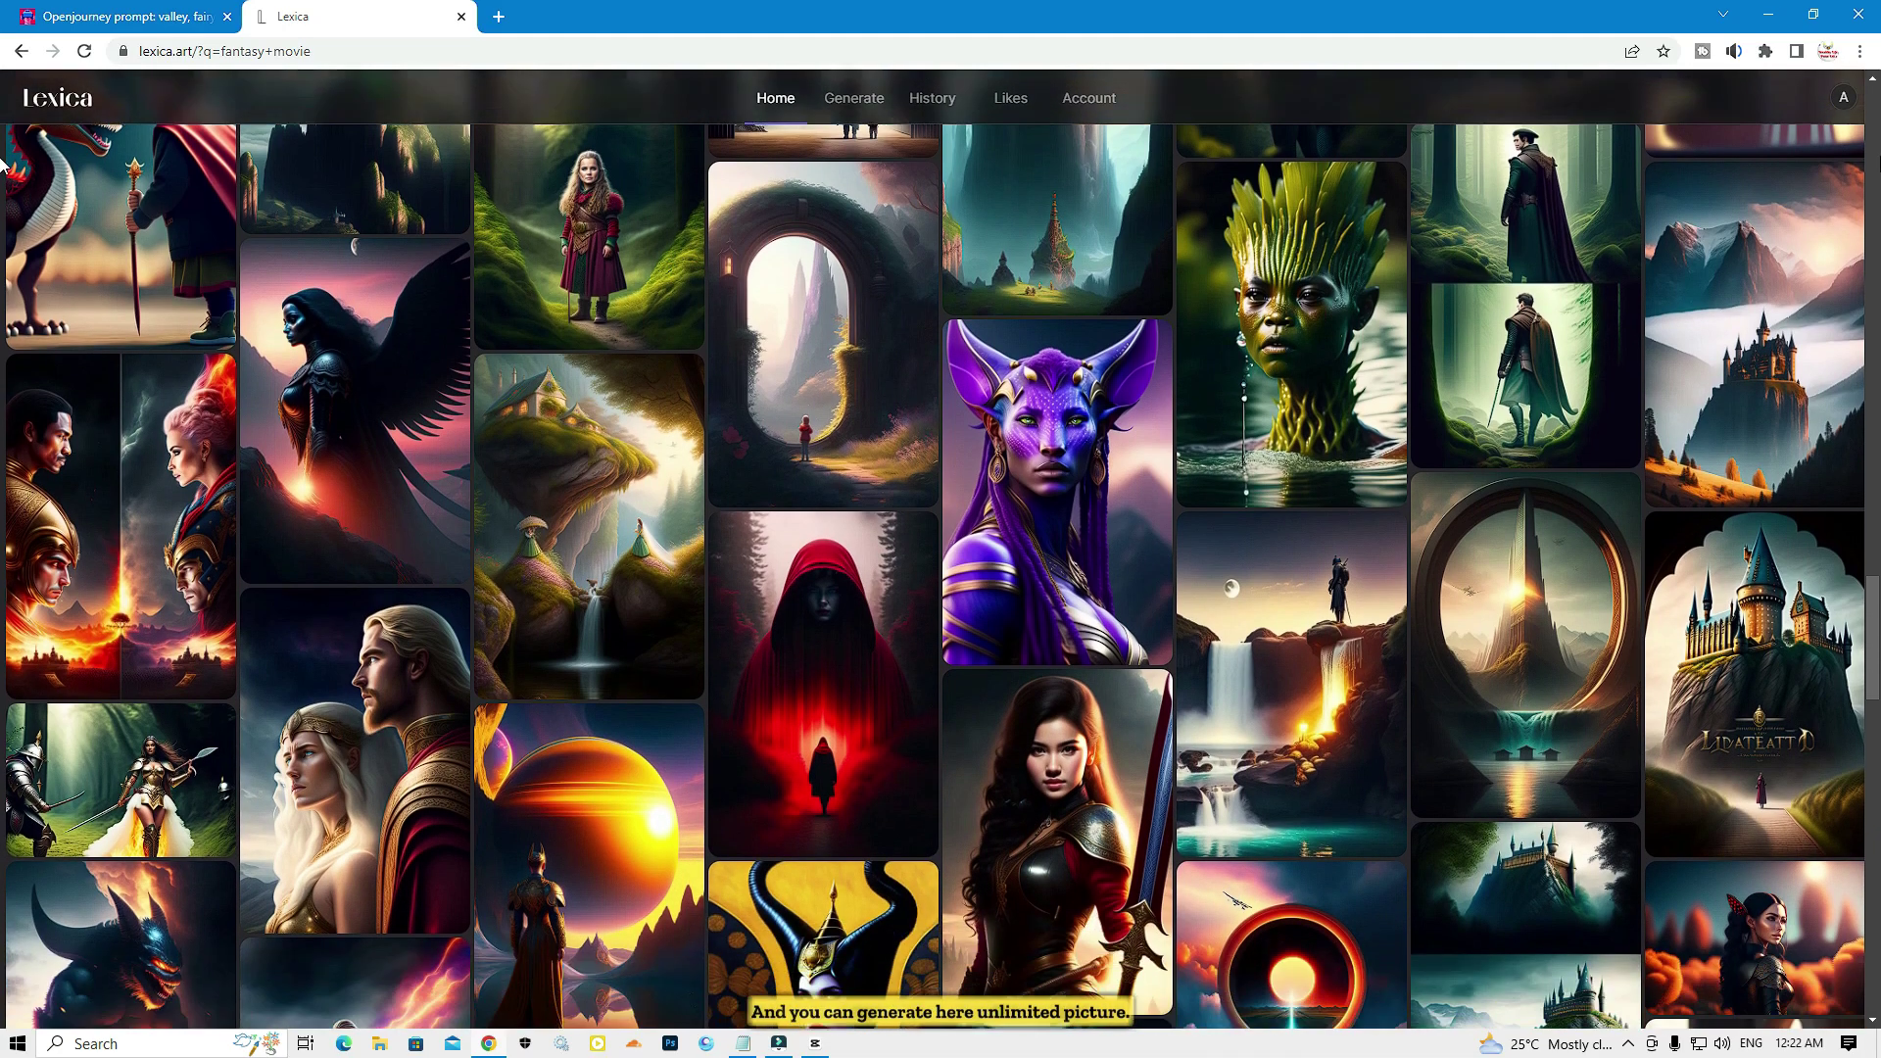
scroll(3, 162, "down", 5)
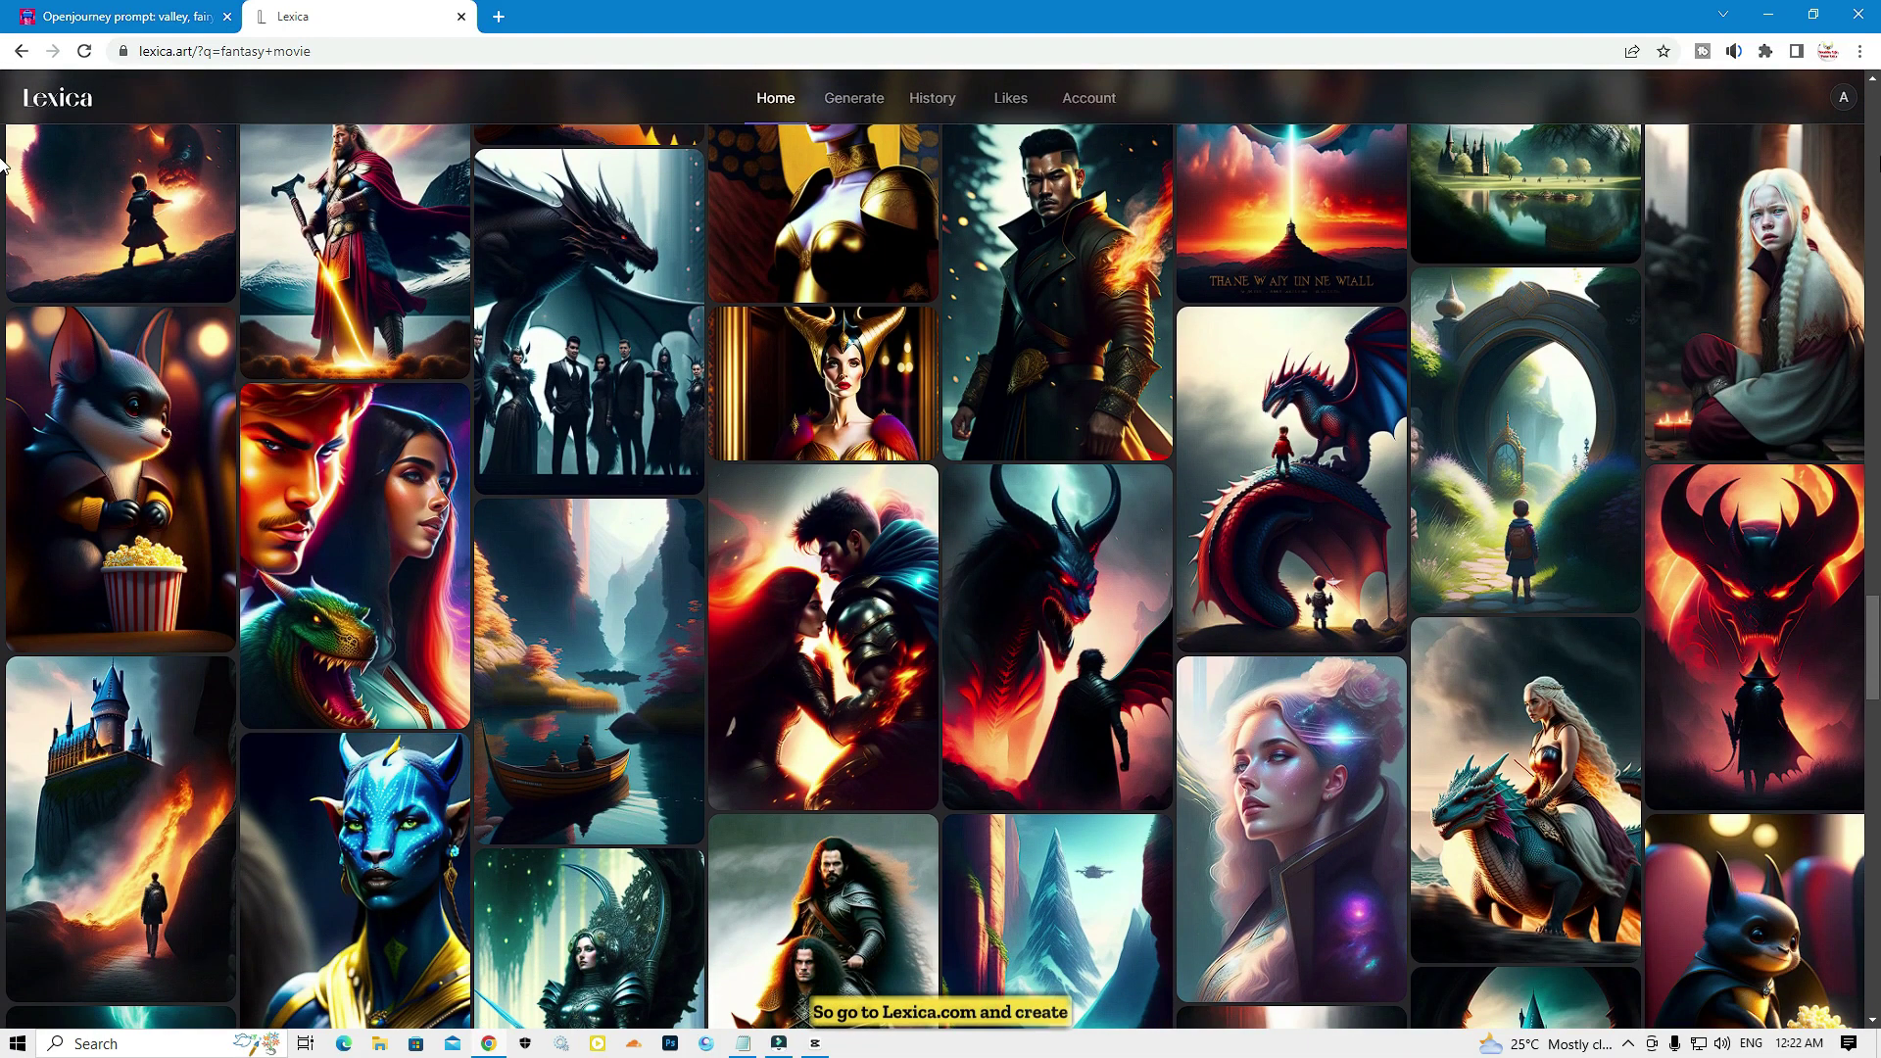
scroll(3, 162, "down", 5)
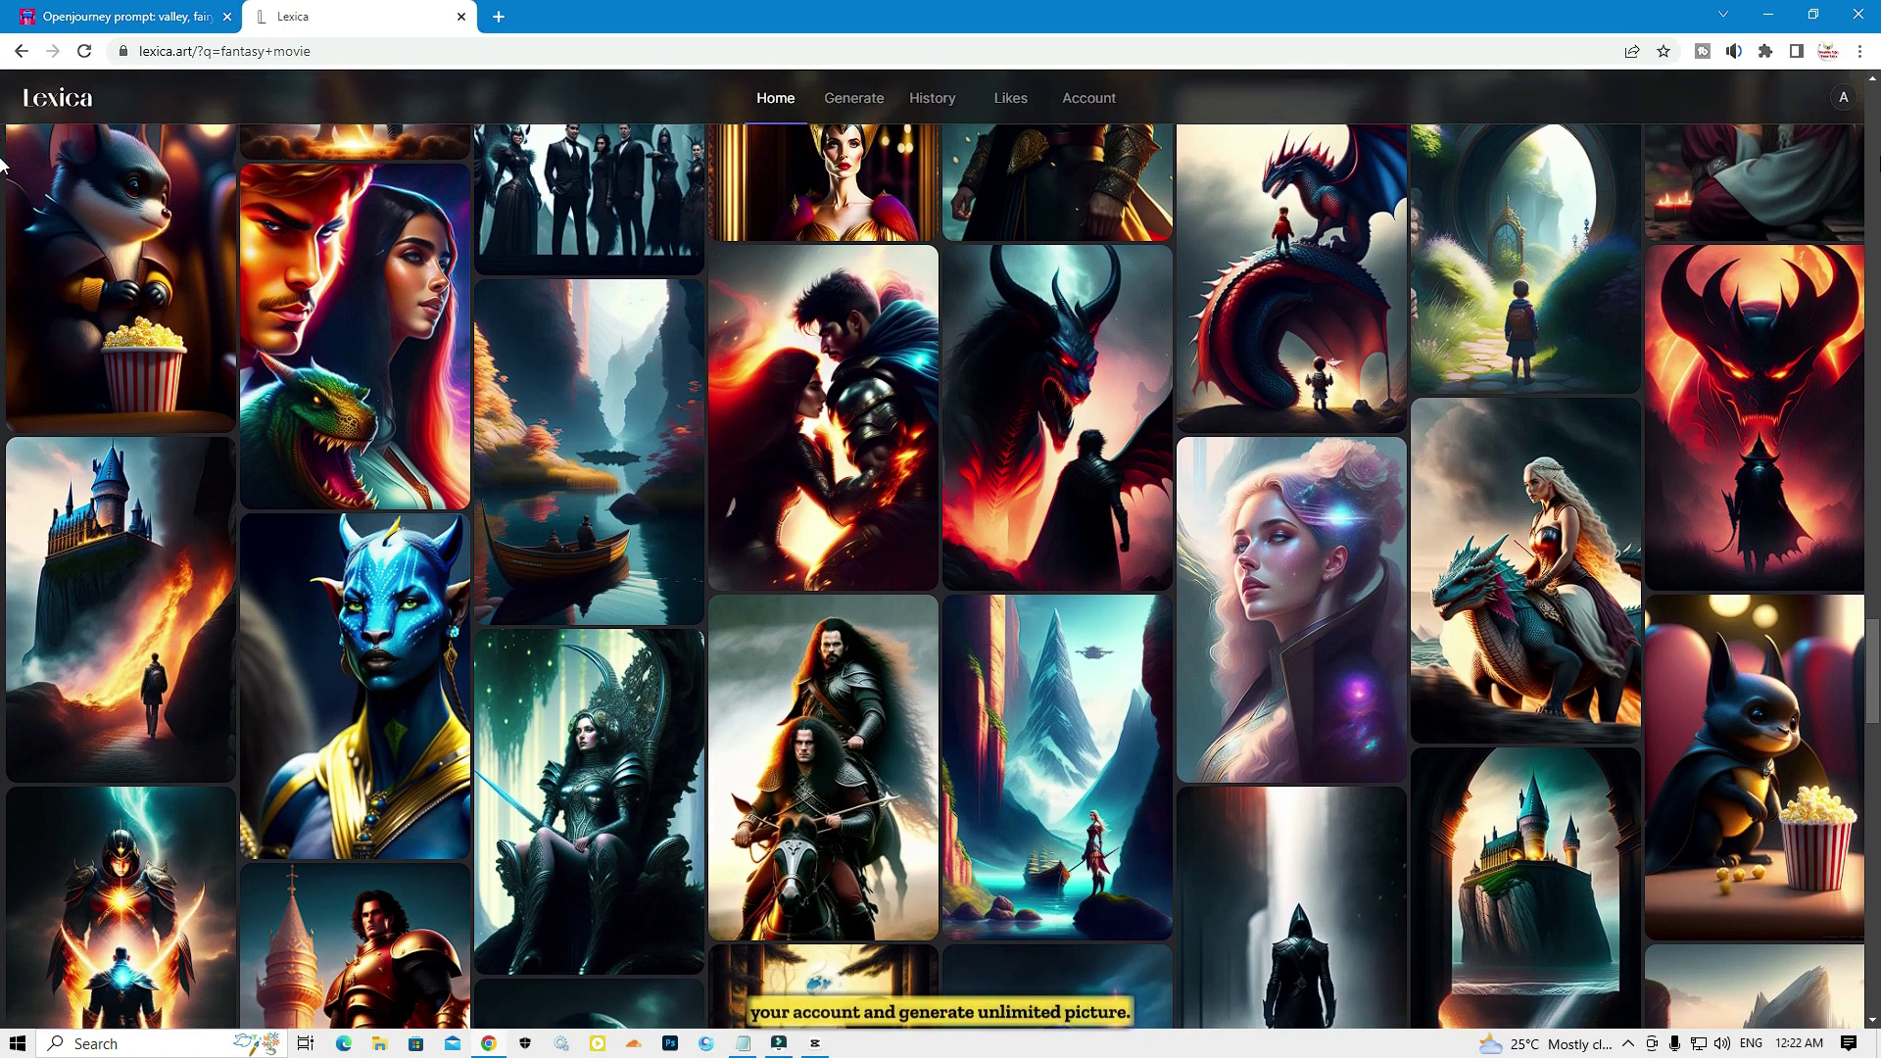